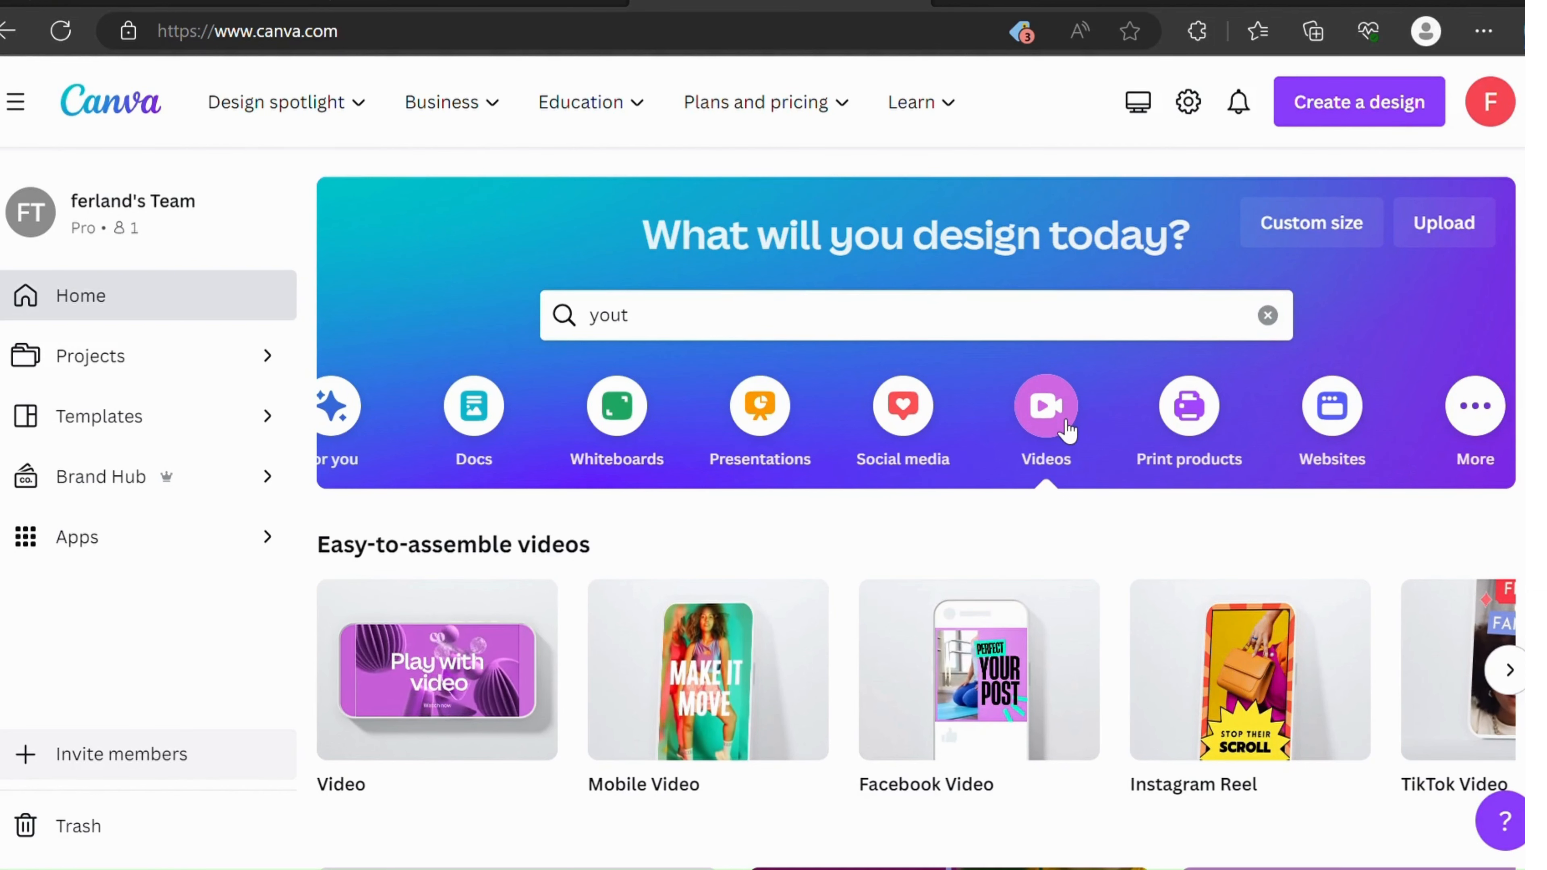
Step: Create a blank Video design and shorten its first page to 0.1 seconds
{"action": "left_click", "coordinate": [412, 699]}
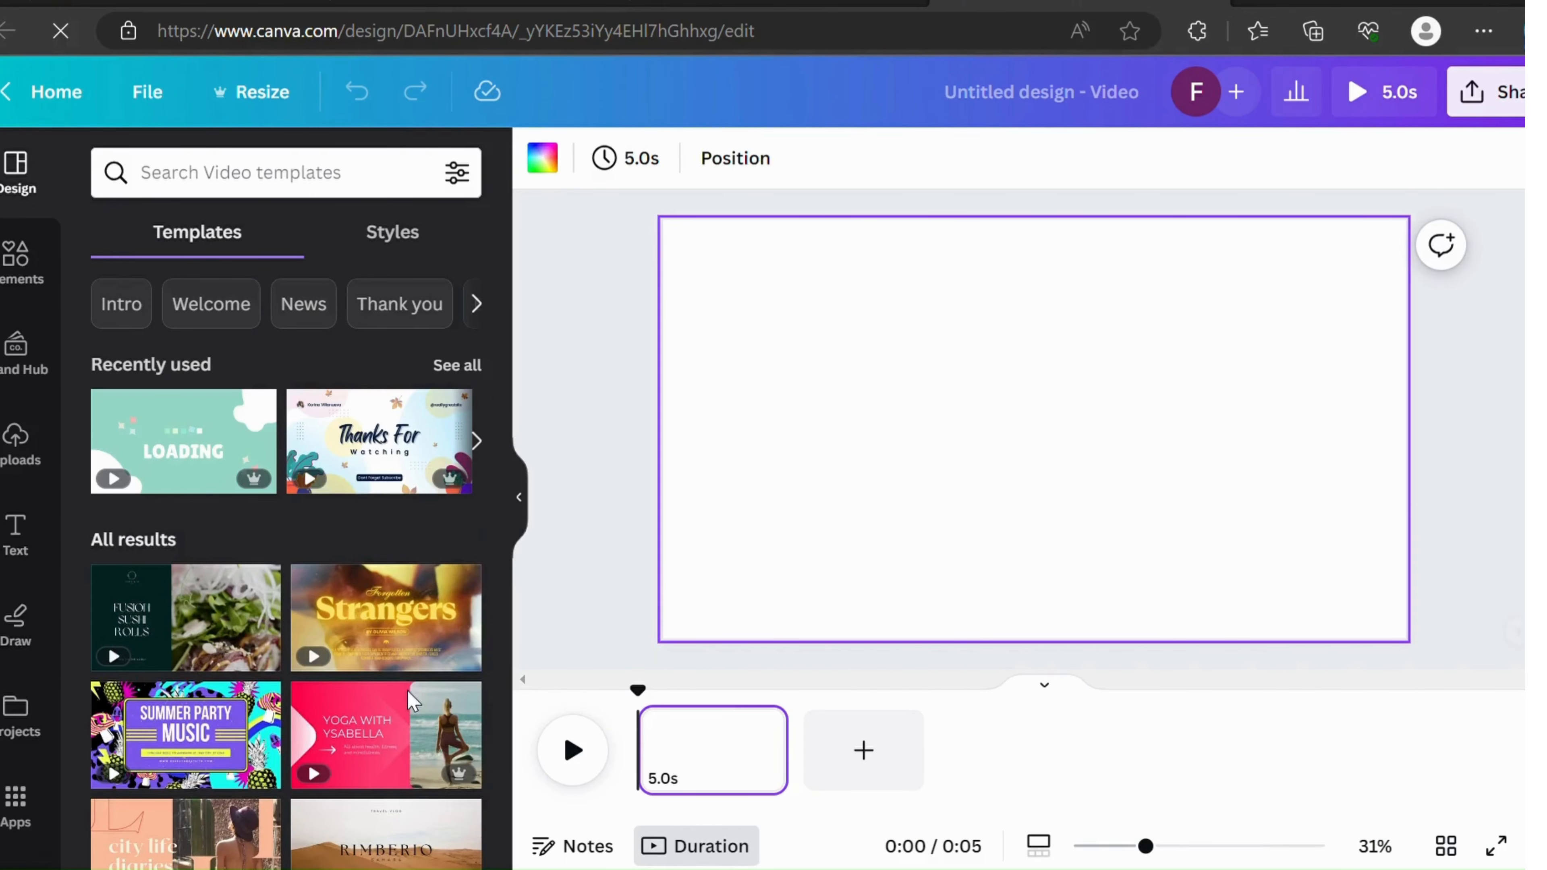
{"action": "mouse_move", "coordinate": [718, 760]}
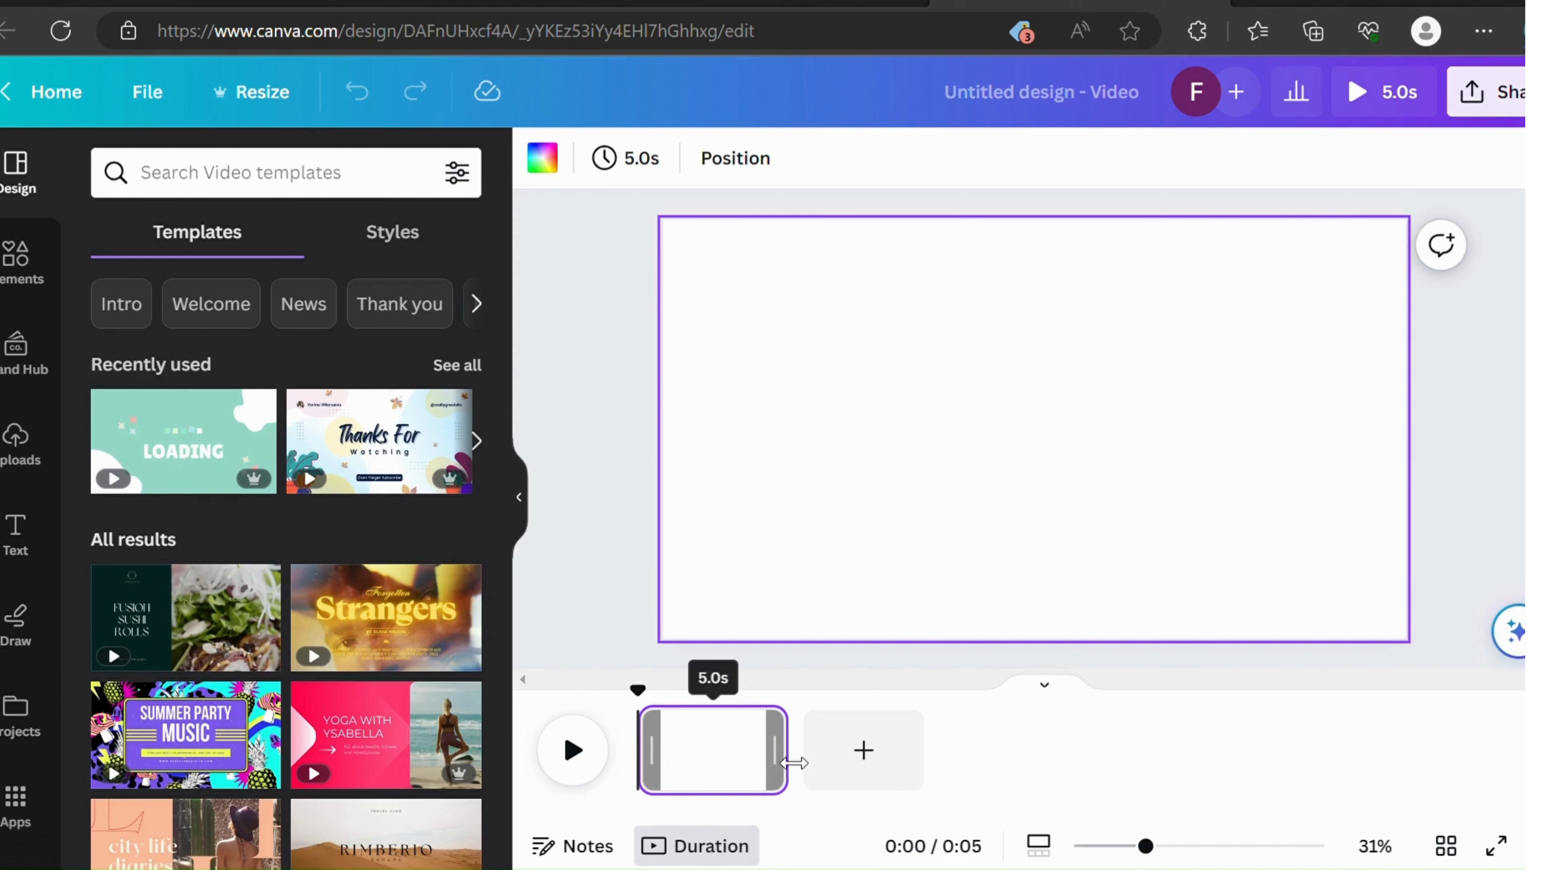
{"action": "left_click_drag", "start_coordinate": [794, 763], "coordinate": [644, 768]}
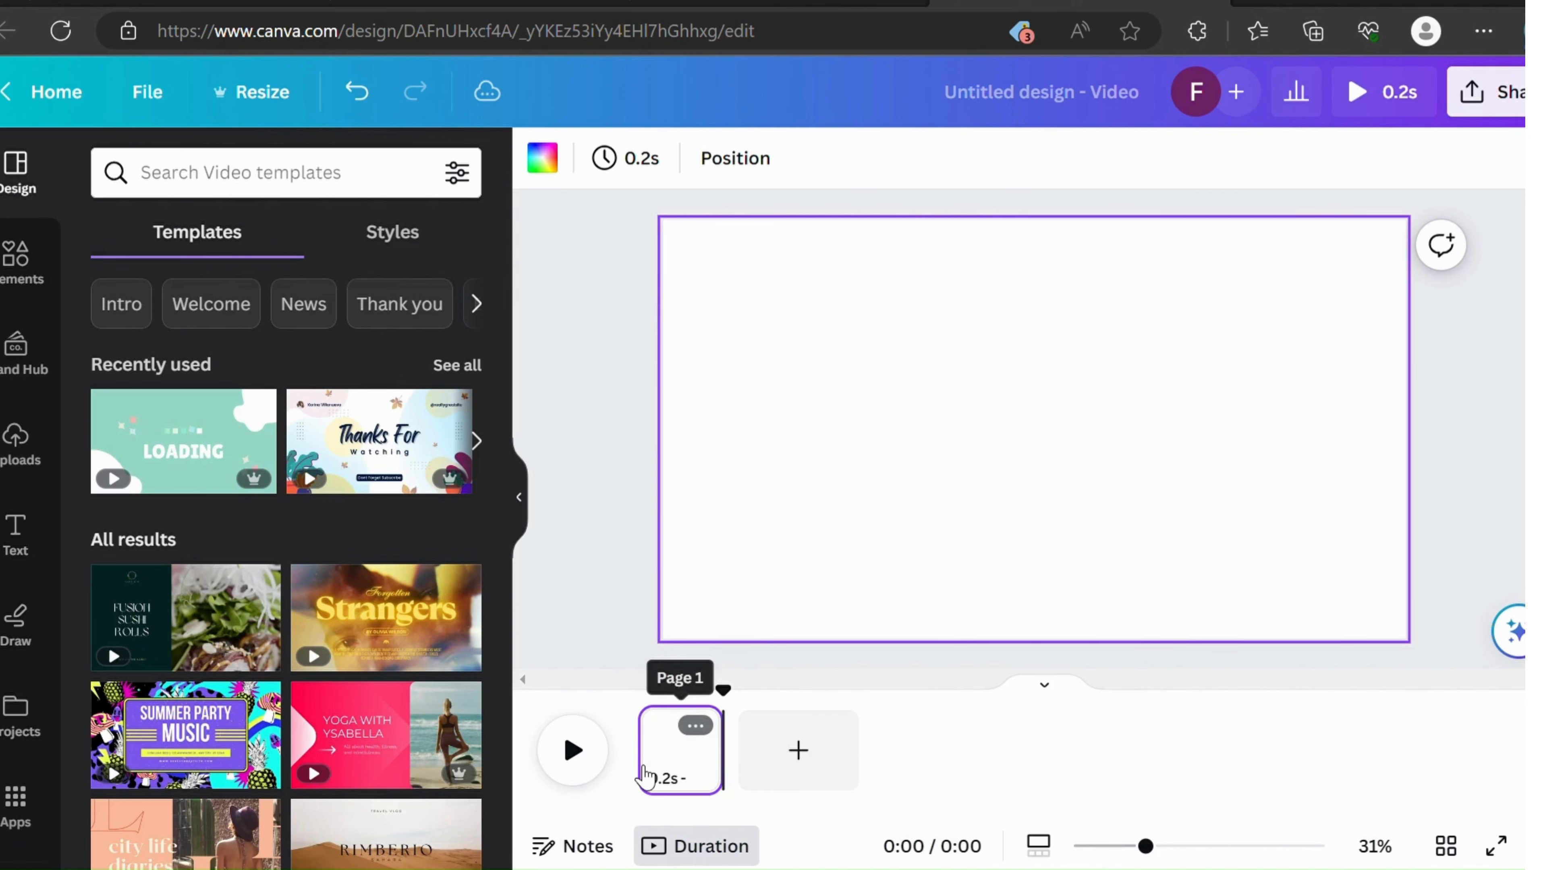
Step: Add the colourful haunted room image with the spider and flower table from the recently used elements as the page's full backdrop
{"action": "left_click", "coordinate": [16, 262]}
{"action": "left_click", "coordinate": [452, 311]}
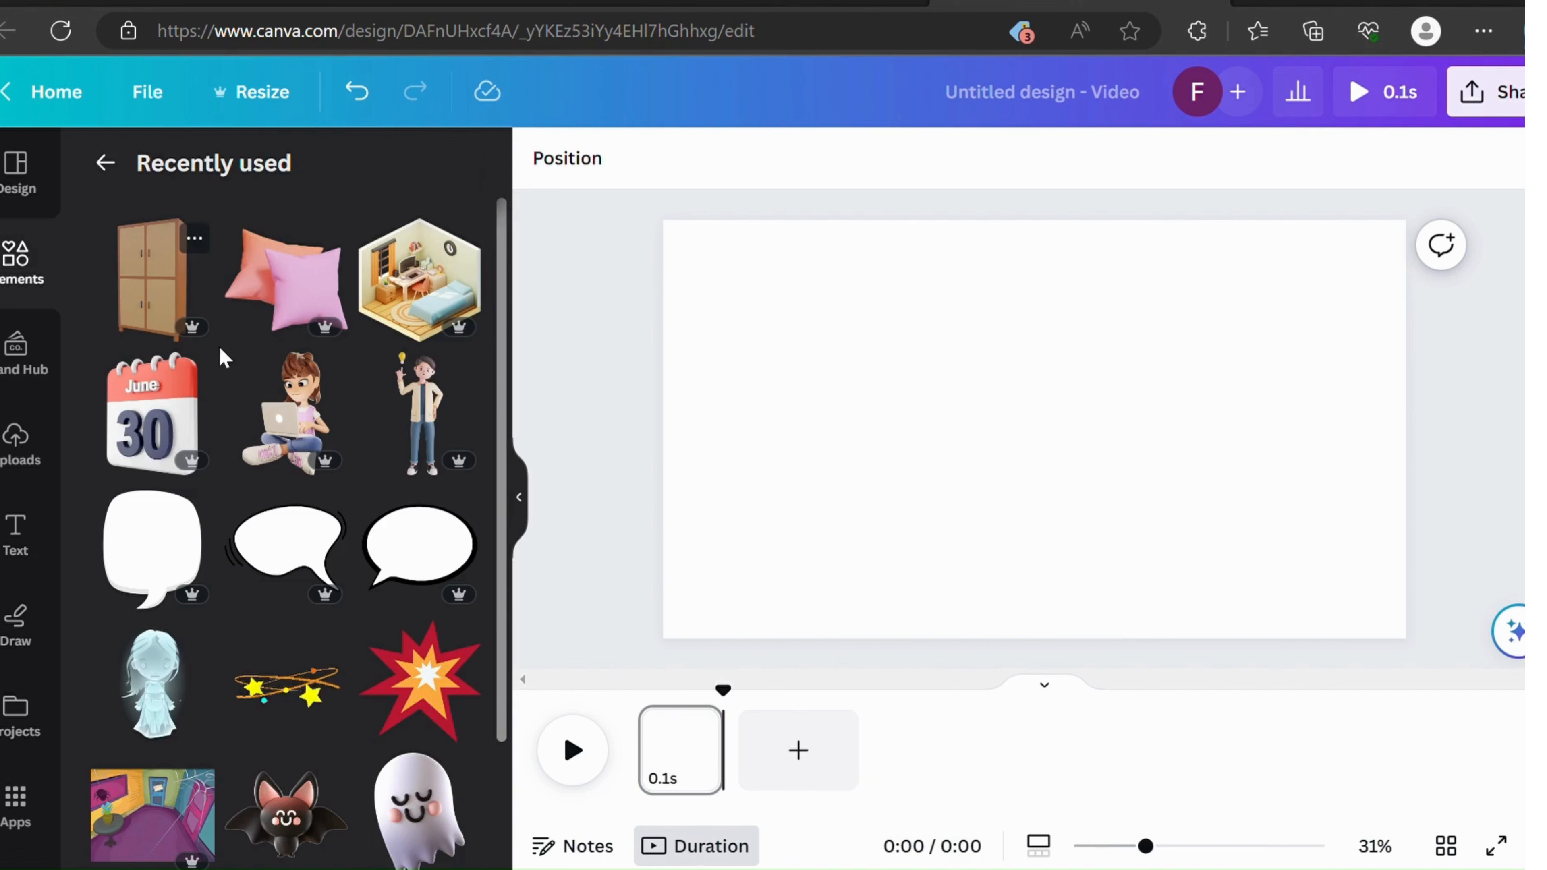
{"action": "scroll", "coordinate": [494, 408], "scroll_direction": "down", "scroll_amount": 3}
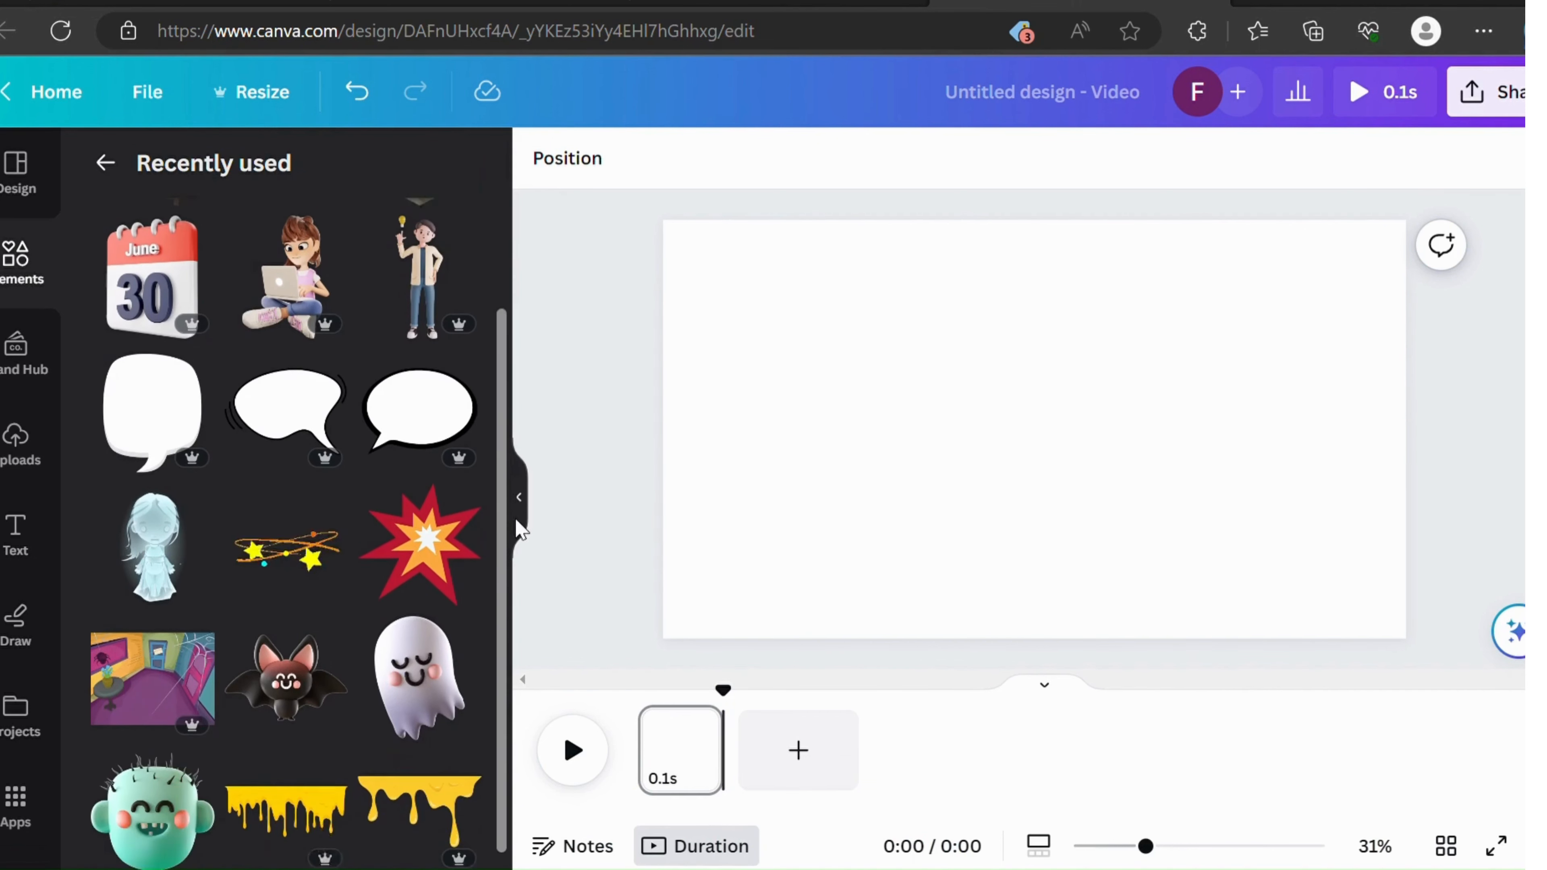
{"action": "left_click", "coordinate": [147, 673]}
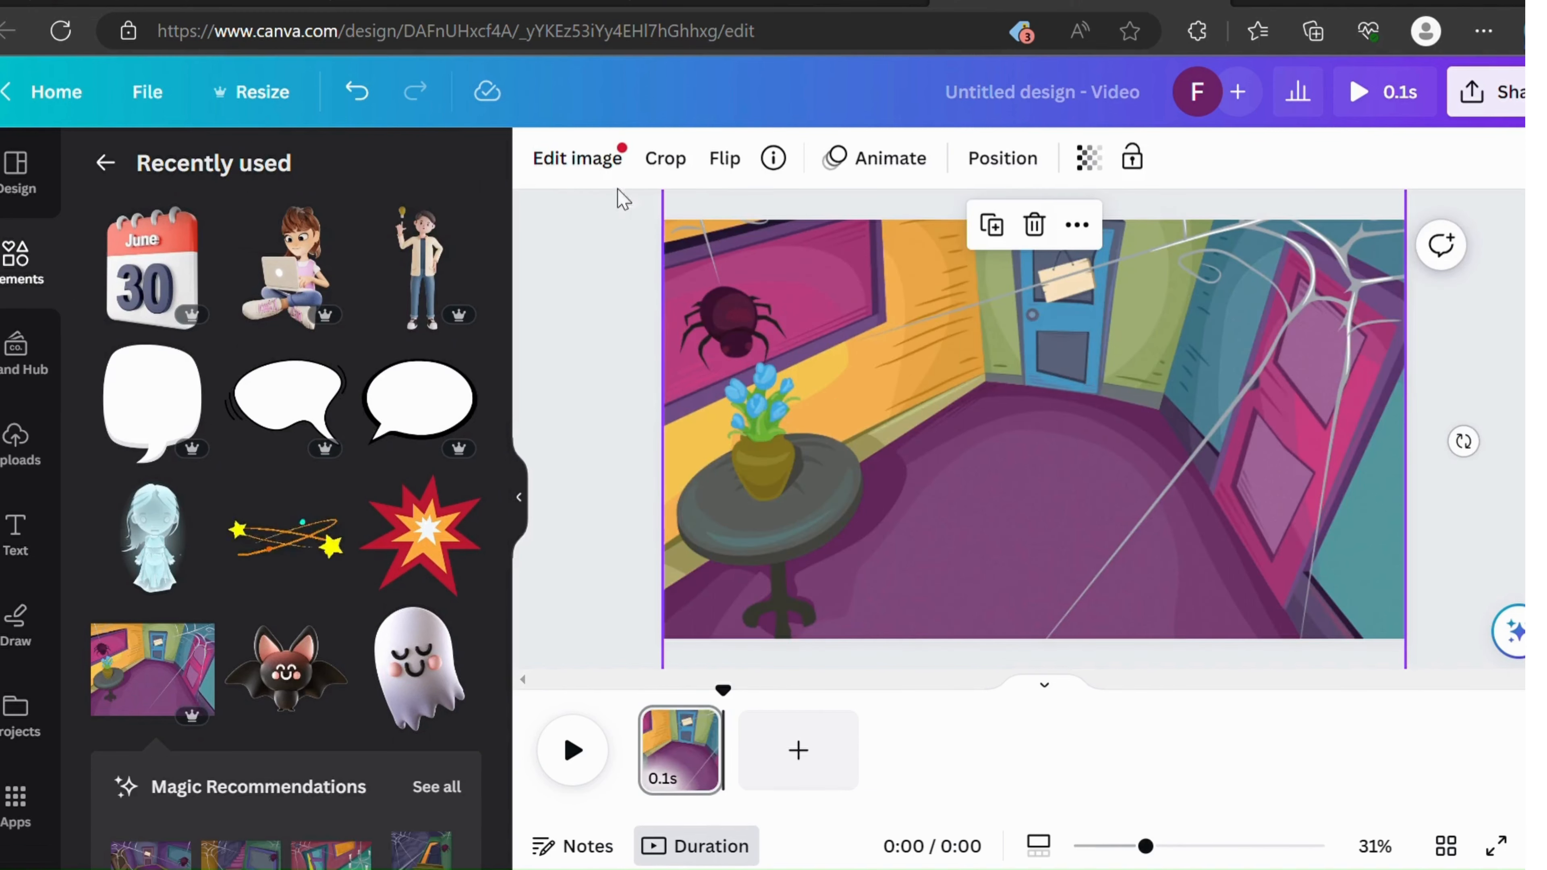
{"action": "left_click", "coordinate": [666, 158]}
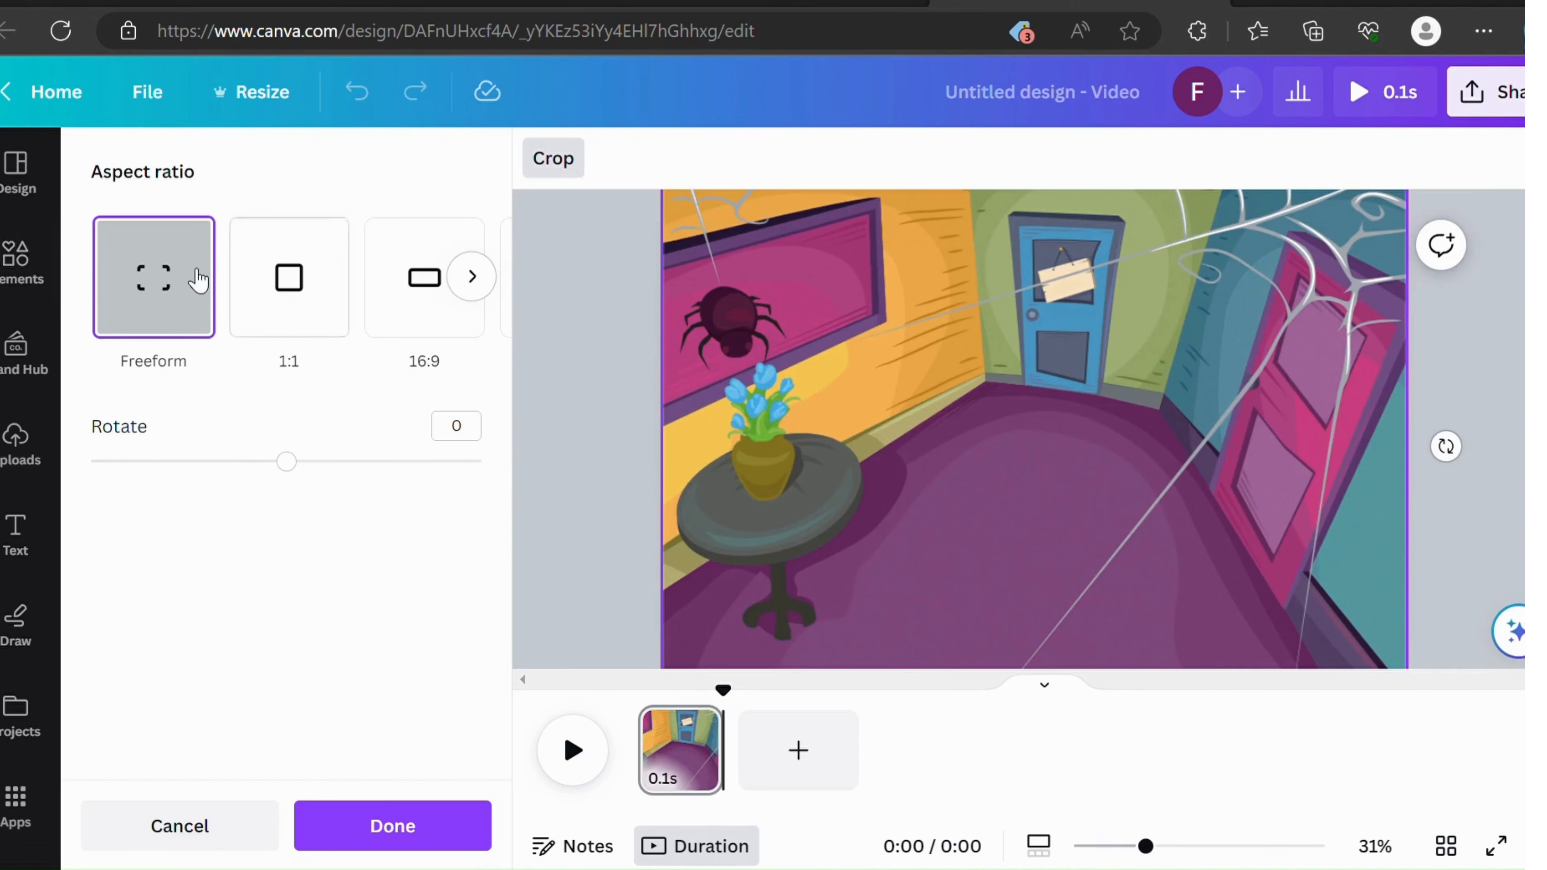
{"action": "left_click", "coordinate": [612, 378]}
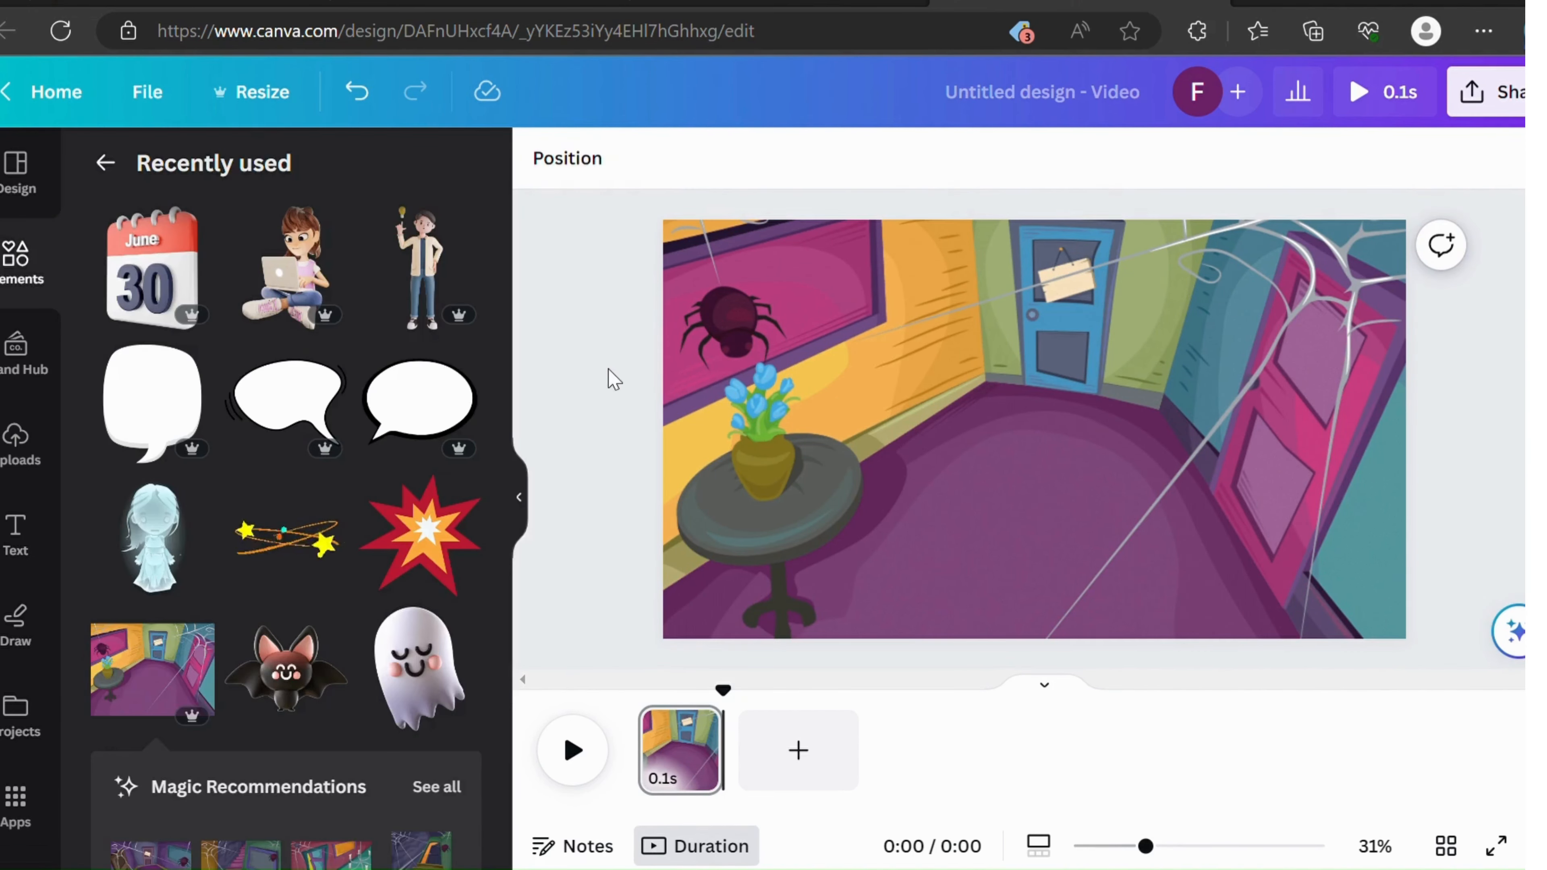
Step: Add the smiling ghost and bat graphics to the room, shrinking the bat and placing it over the flower table
{"action": "left_click", "coordinate": [429, 686]}
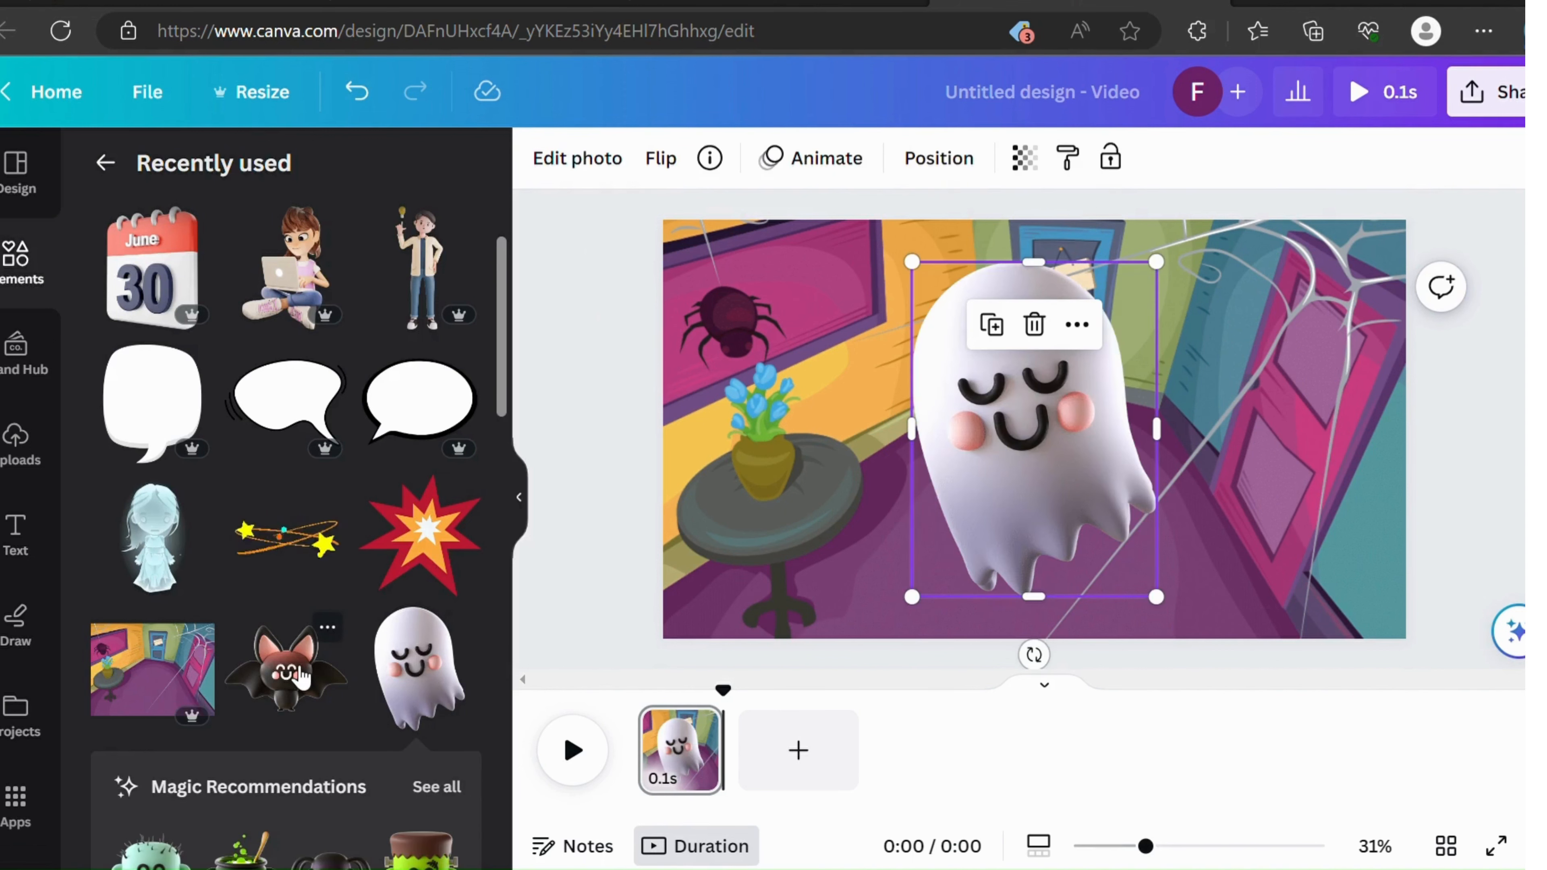
{"action": "left_click", "coordinate": [317, 678]}
{"action": "left_click_drag", "start_coordinate": [952, 462], "coordinate": [770, 405]}
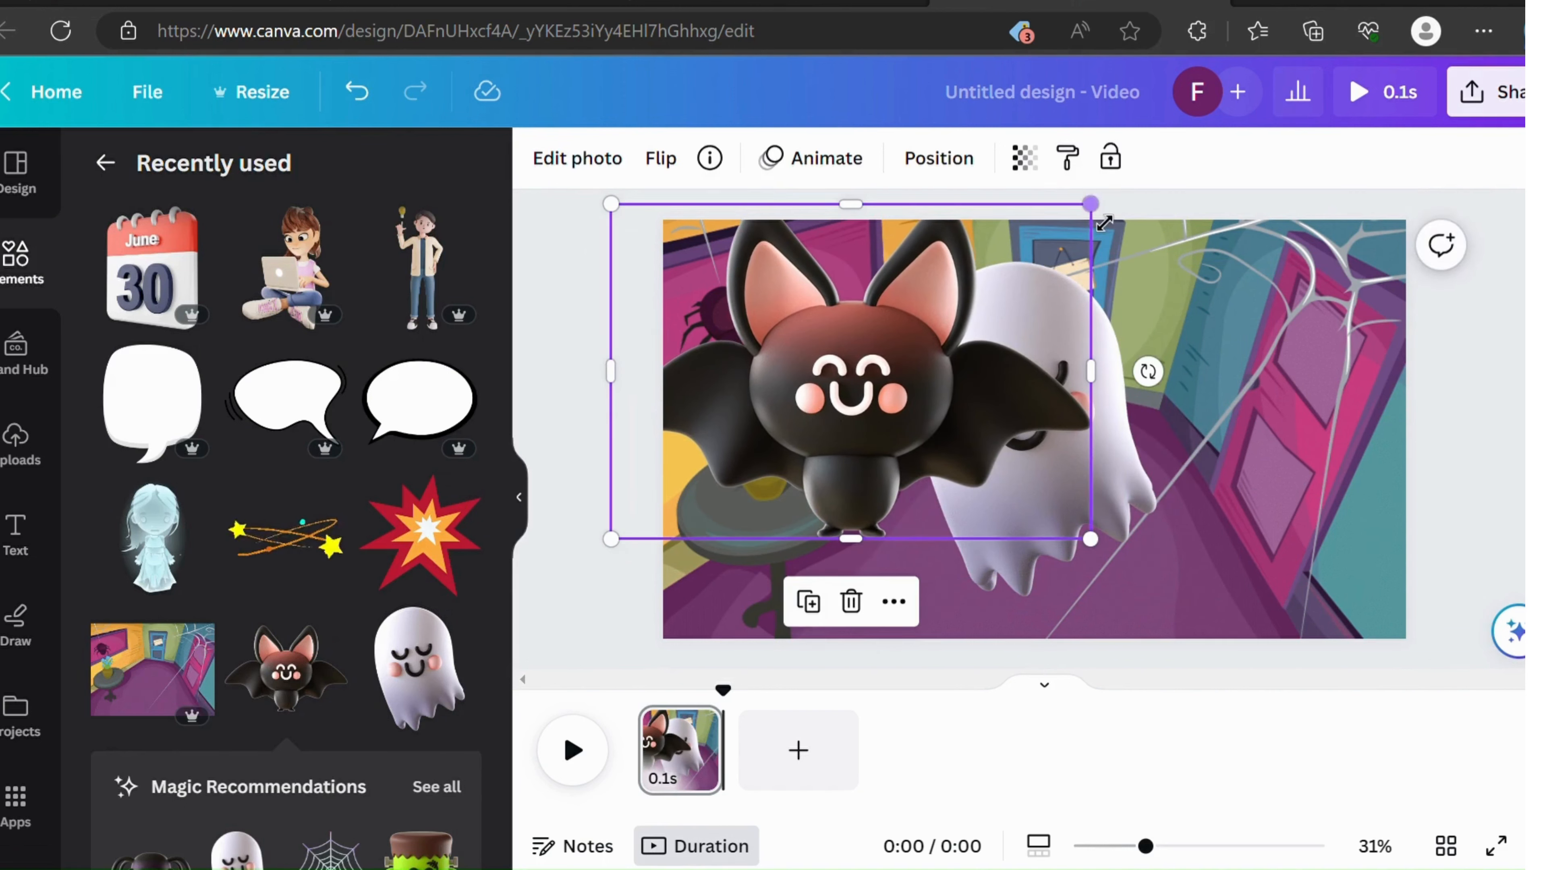
{"action": "left_click_drag", "start_coordinate": [1103, 223], "coordinate": [889, 373]}
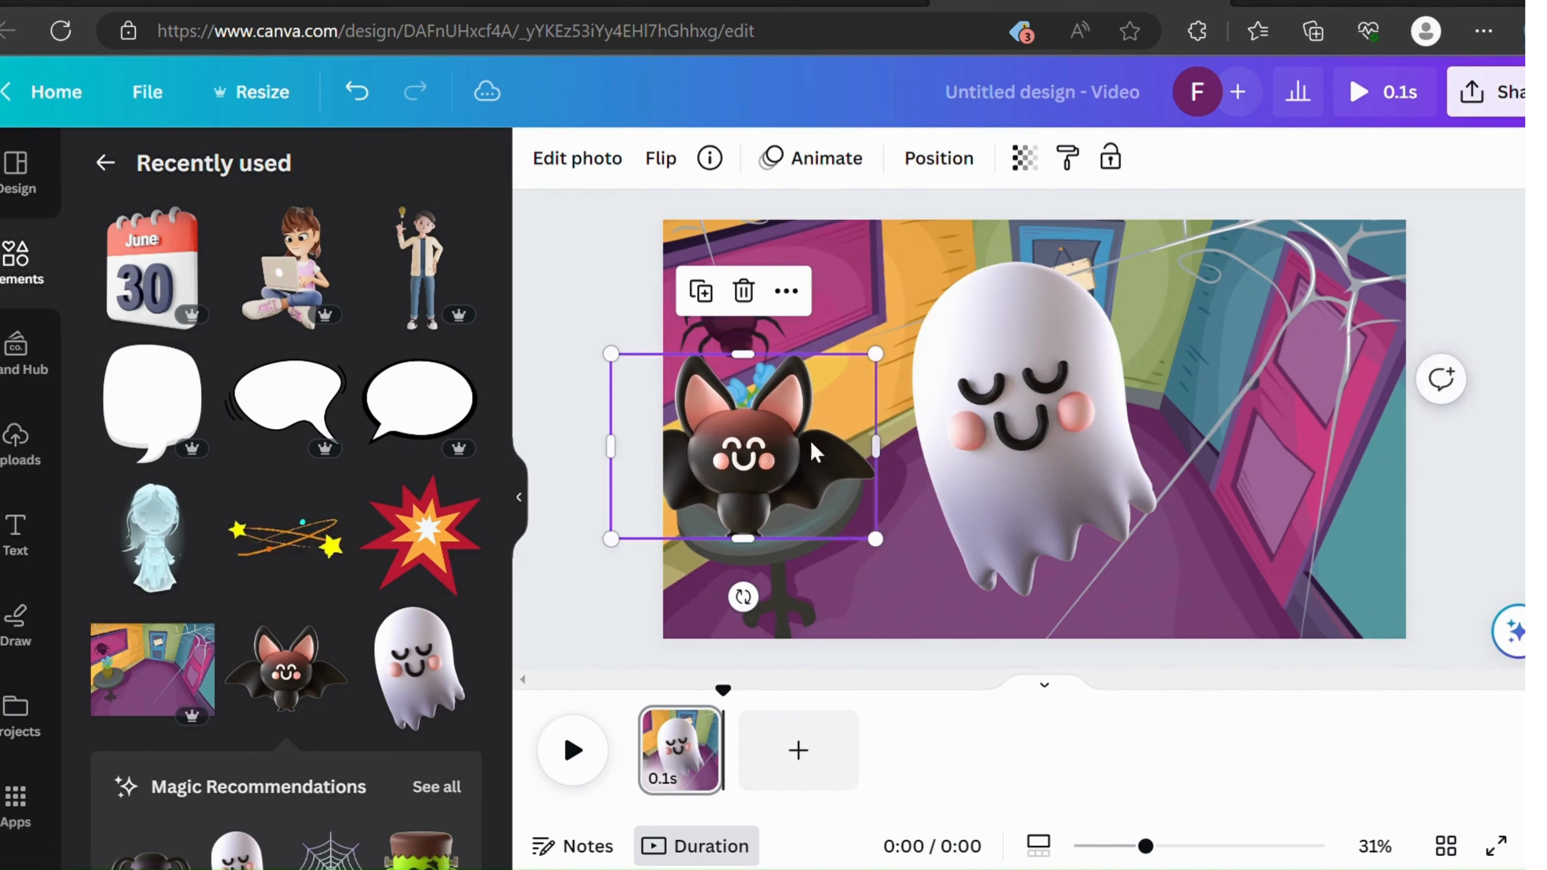
{"action": "left_click_drag", "start_coordinate": [761, 479], "coordinate": [839, 461]}
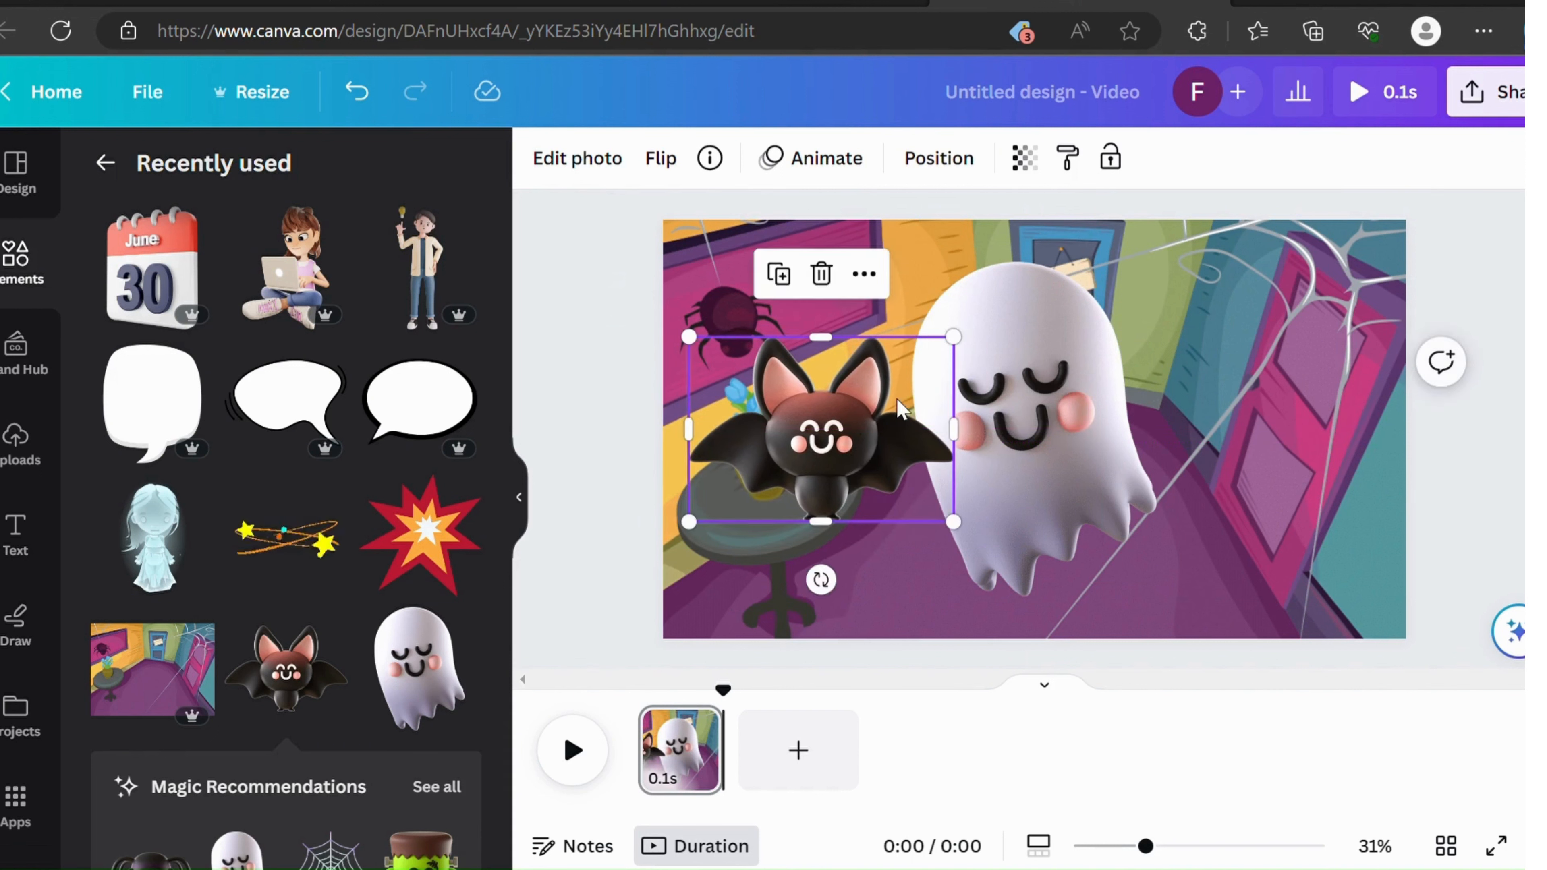
{"action": "left_click_drag", "start_coordinate": [964, 356], "coordinate": [936, 384]}
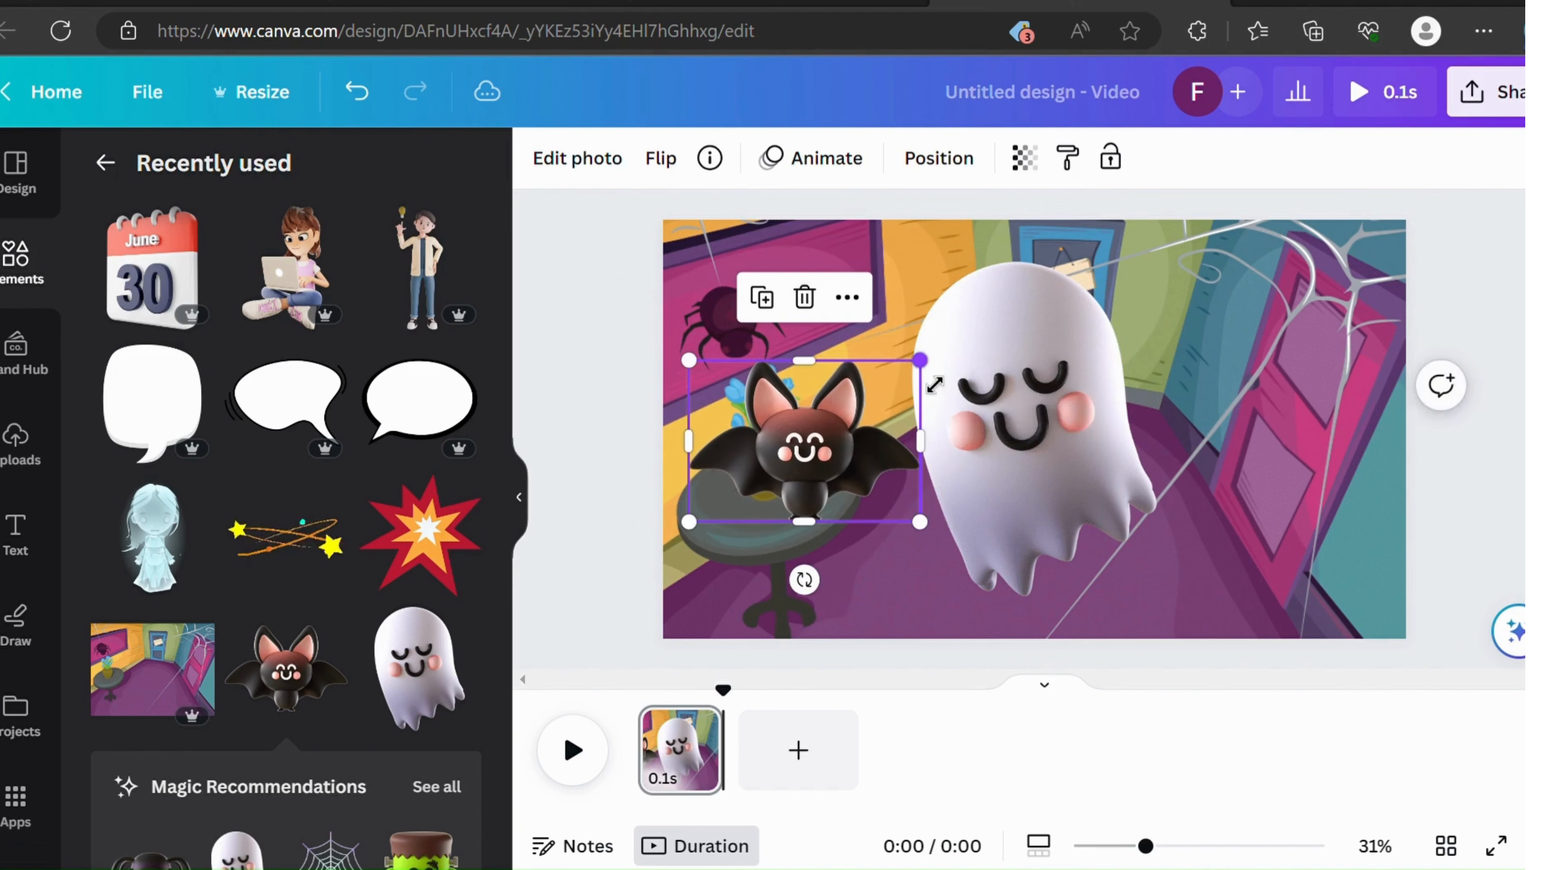
{"action": "left_click_drag", "start_coordinate": [834, 460], "coordinate": [870, 450]}
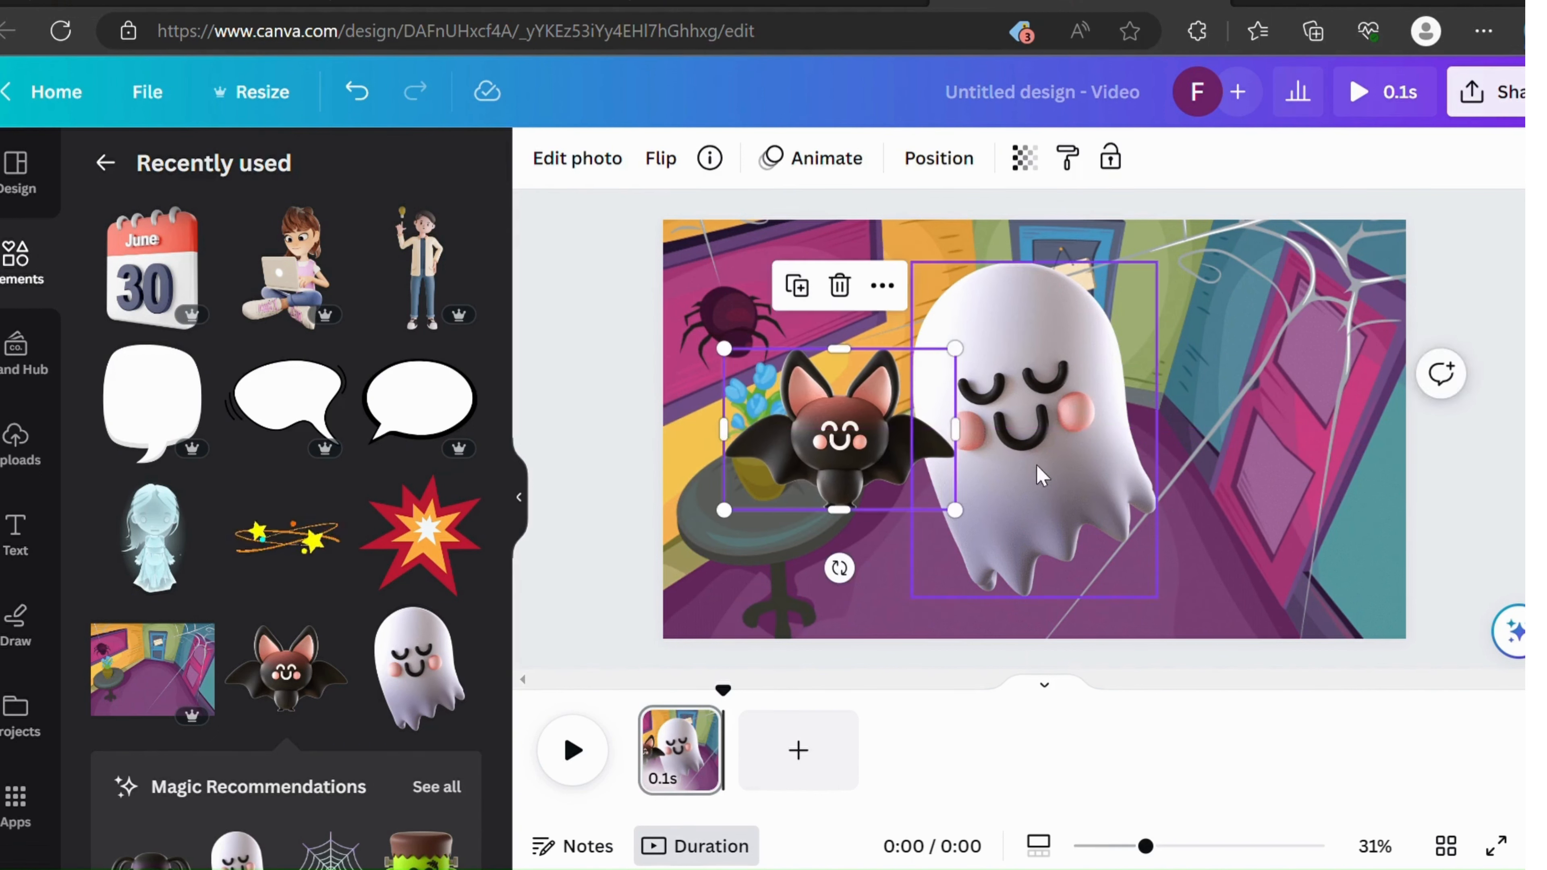
Step: Shrink the ghost and place it on the floor in the lower-right part of the room, beside the pink door
{"action": "left_click_drag", "start_coordinate": [1040, 477], "coordinate": [1204, 564]}
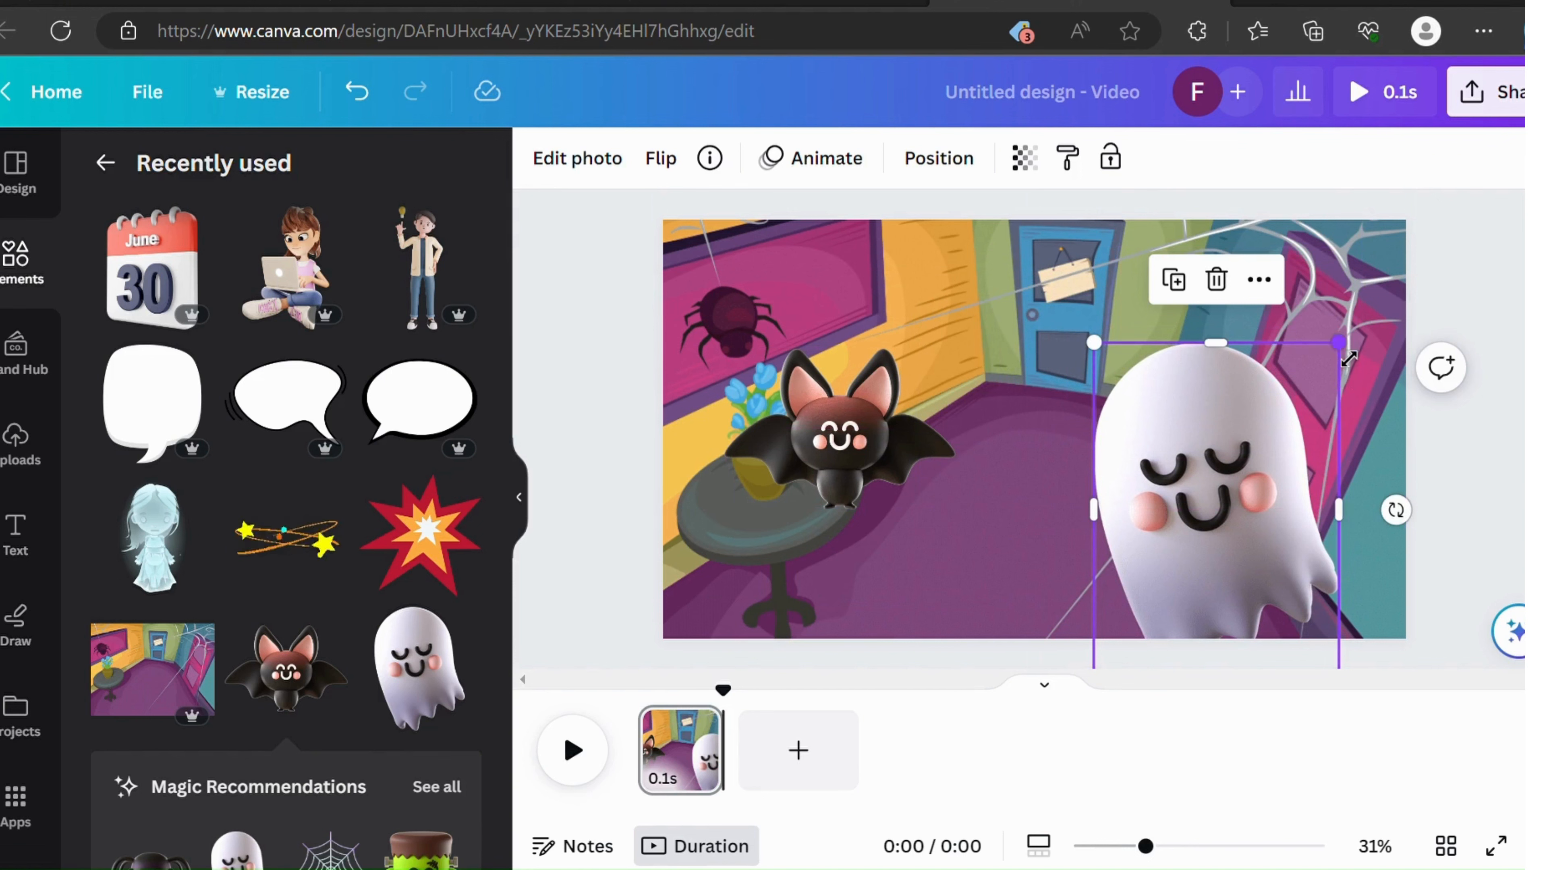
{"action": "left_click_drag", "start_coordinate": [1348, 358], "coordinate": [1250, 477]}
{"action": "left_click_drag", "start_coordinate": [1181, 587], "coordinate": [1242, 552]}
{"action": "left_click_drag", "start_coordinate": [1326, 450], "coordinate": [1243, 521]}
Step: Shrink the bat further and position it just beside the flower vase
{"action": "left_click", "coordinate": [878, 451]}
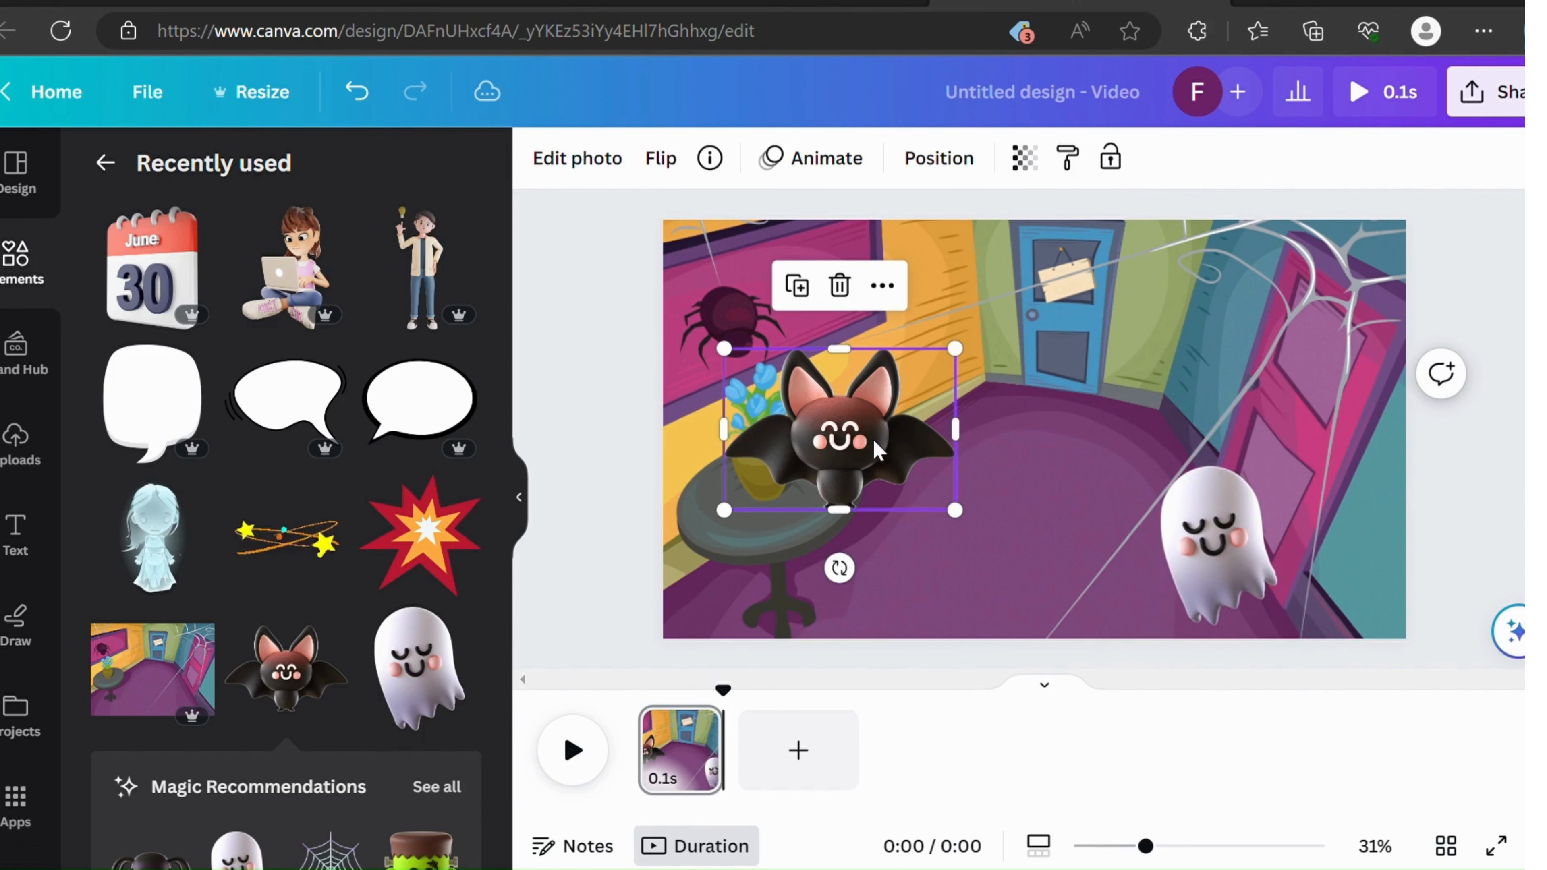
{"action": "left_click_drag", "start_coordinate": [967, 371], "coordinate": [915, 407]}
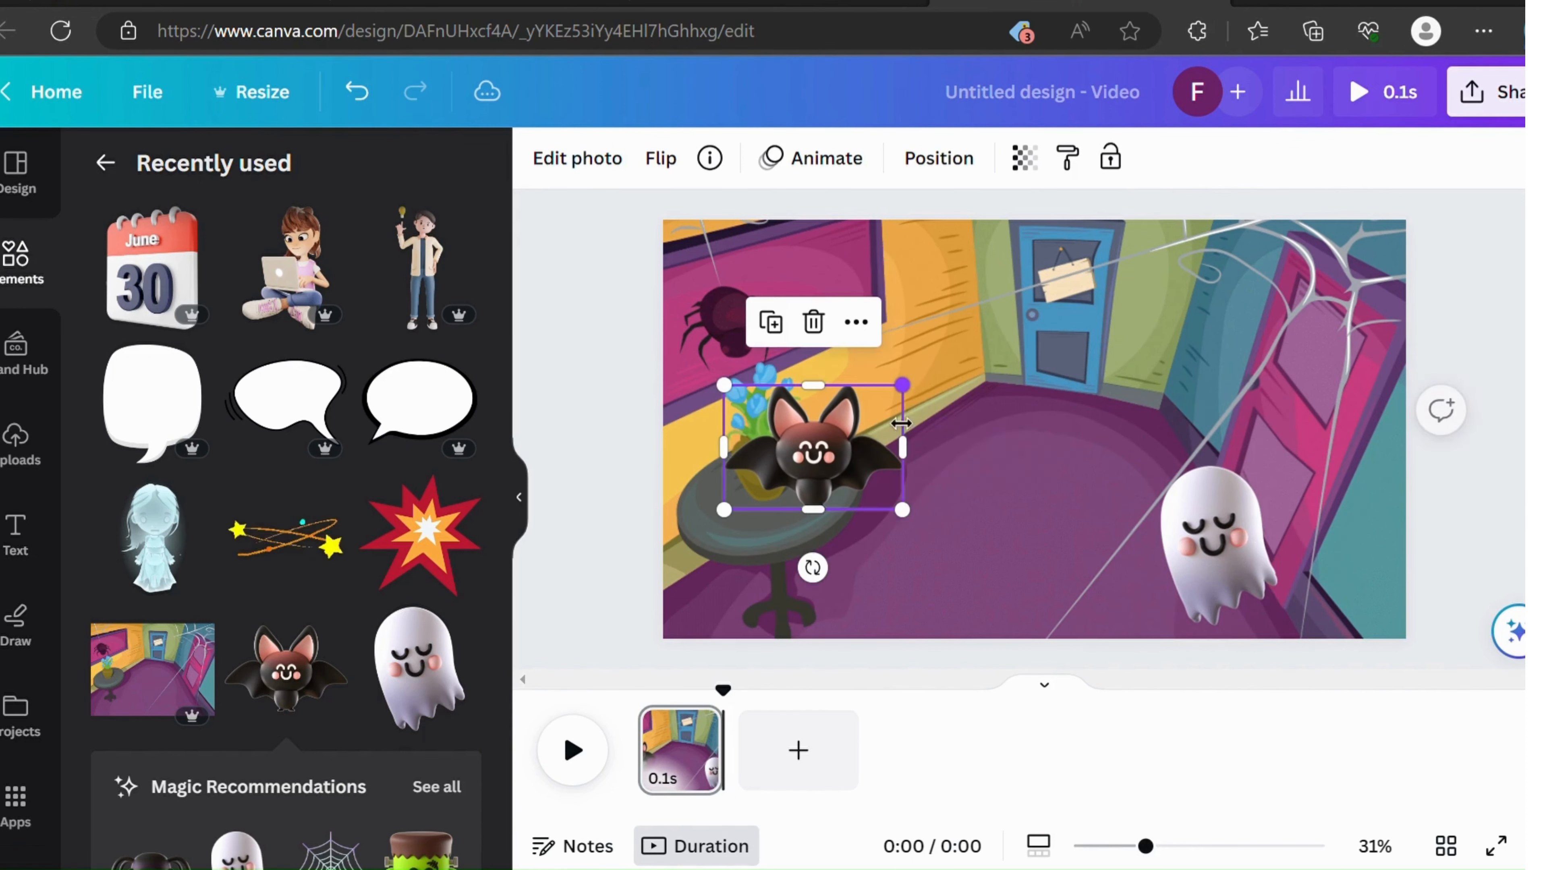
{"action": "left_click_drag", "start_coordinate": [839, 461], "coordinate": [880, 430]}
{"action": "left_click", "coordinate": [990, 521]}
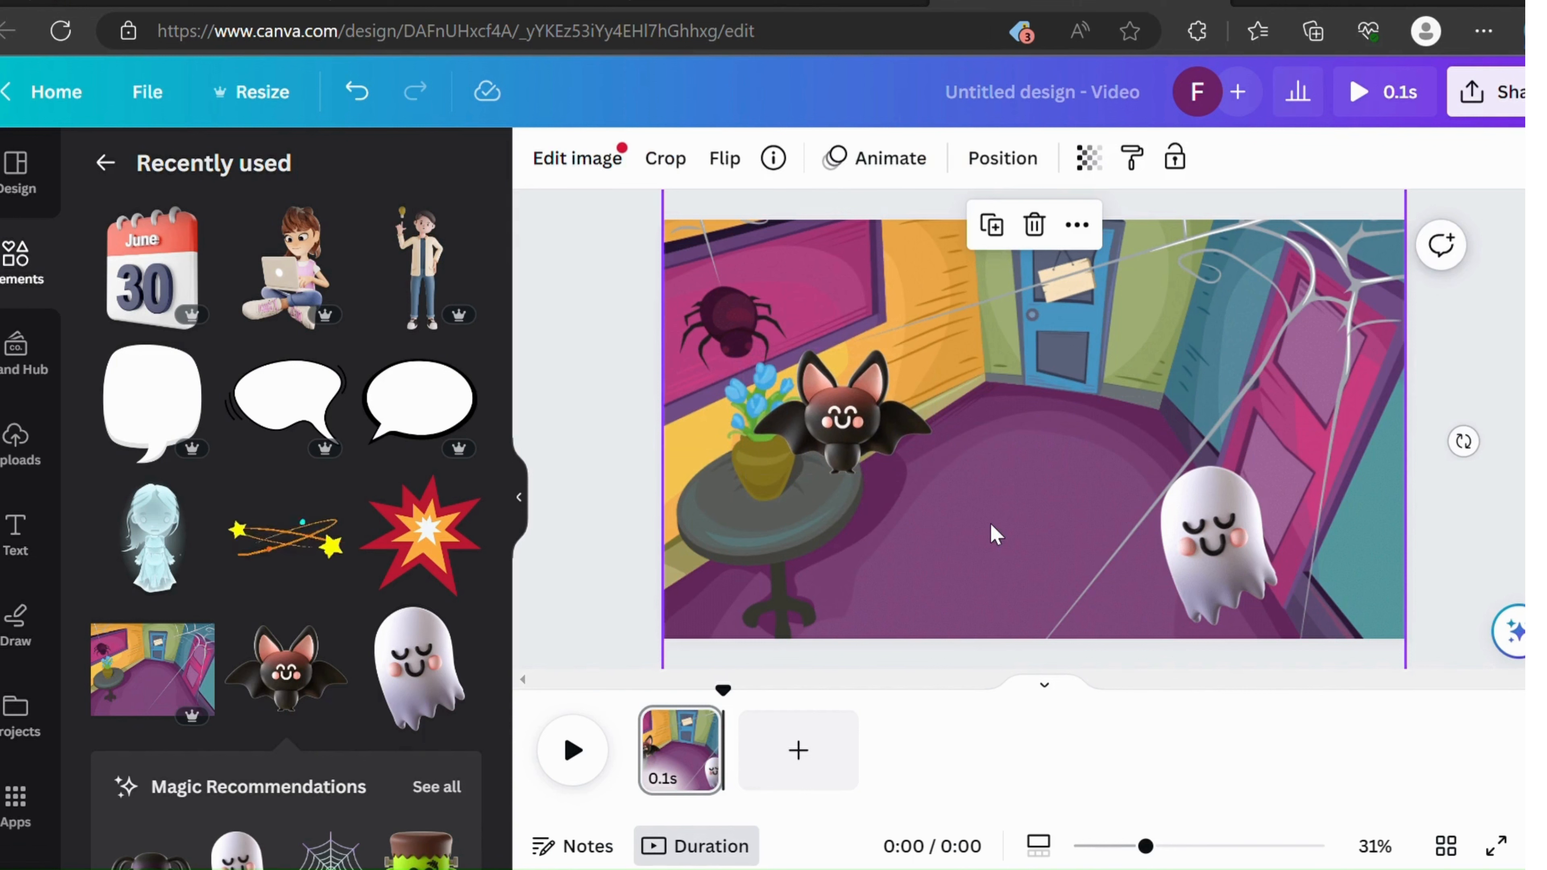
Step: Add the black-outlined oval and the plain rounded speech bubbles, placing the rounded one above the bat and a smaller oval one above the ghost
{"action": "left_click", "coordinate": [312, 414]}
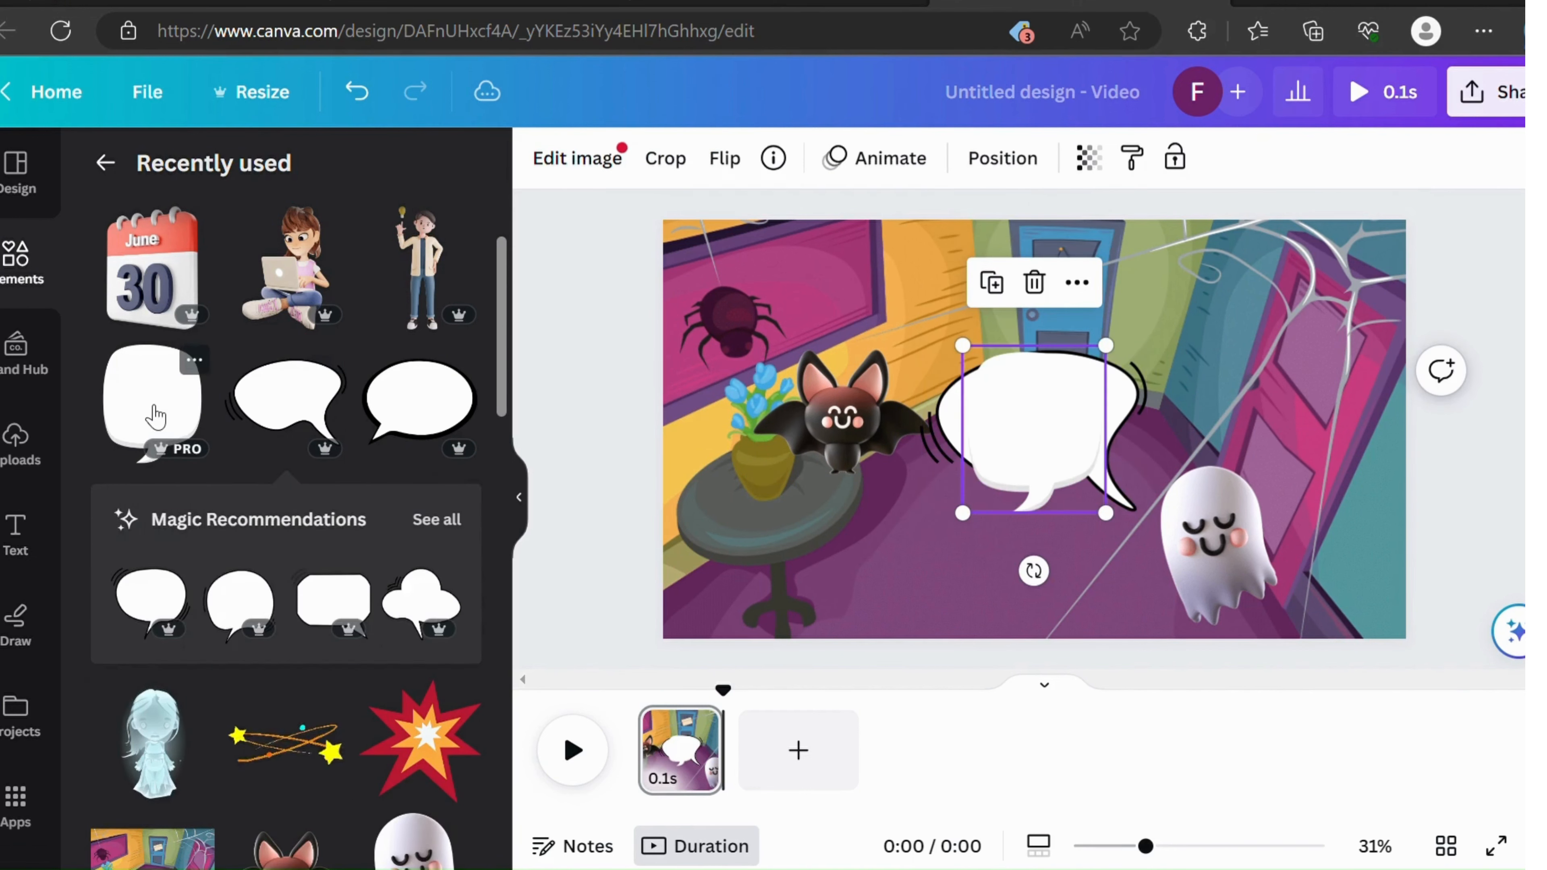
{"action": "left_click", "coordinate": [156, 417]}
{"action": "left_click_drag", "start_coordinate": [1031, 450], "coordinate": [931, 337]}
{"action": "left_click_drag", "start_coordinate": [1066, 463], "coordinate": [1136, 413]}
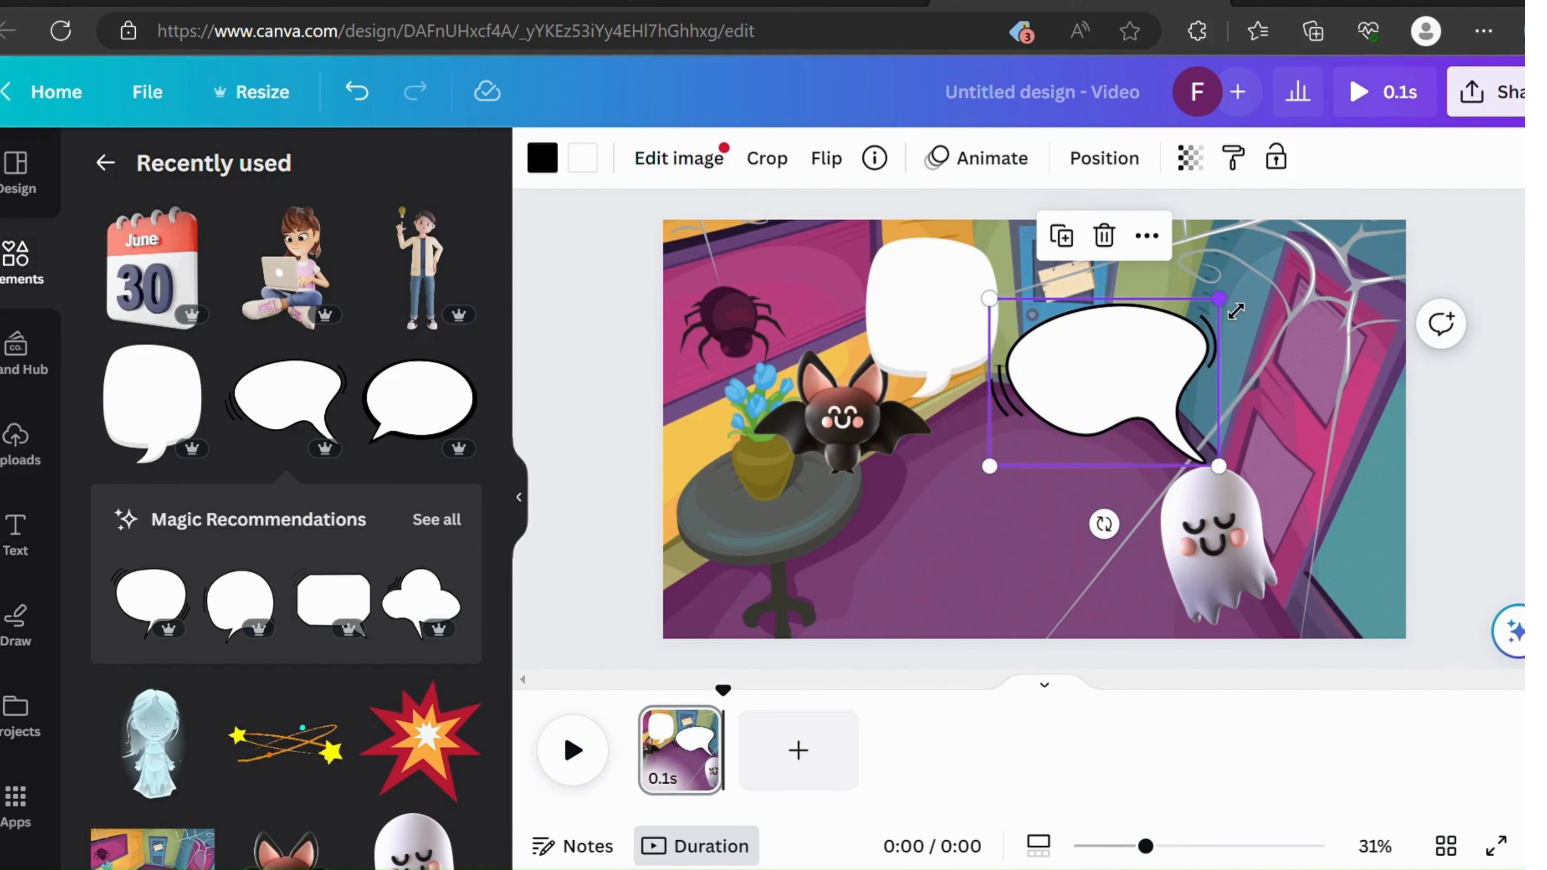
{"action": "left_click_drag", "start_coordinate": [1235, 311], "coordinate": [1149, 393]}
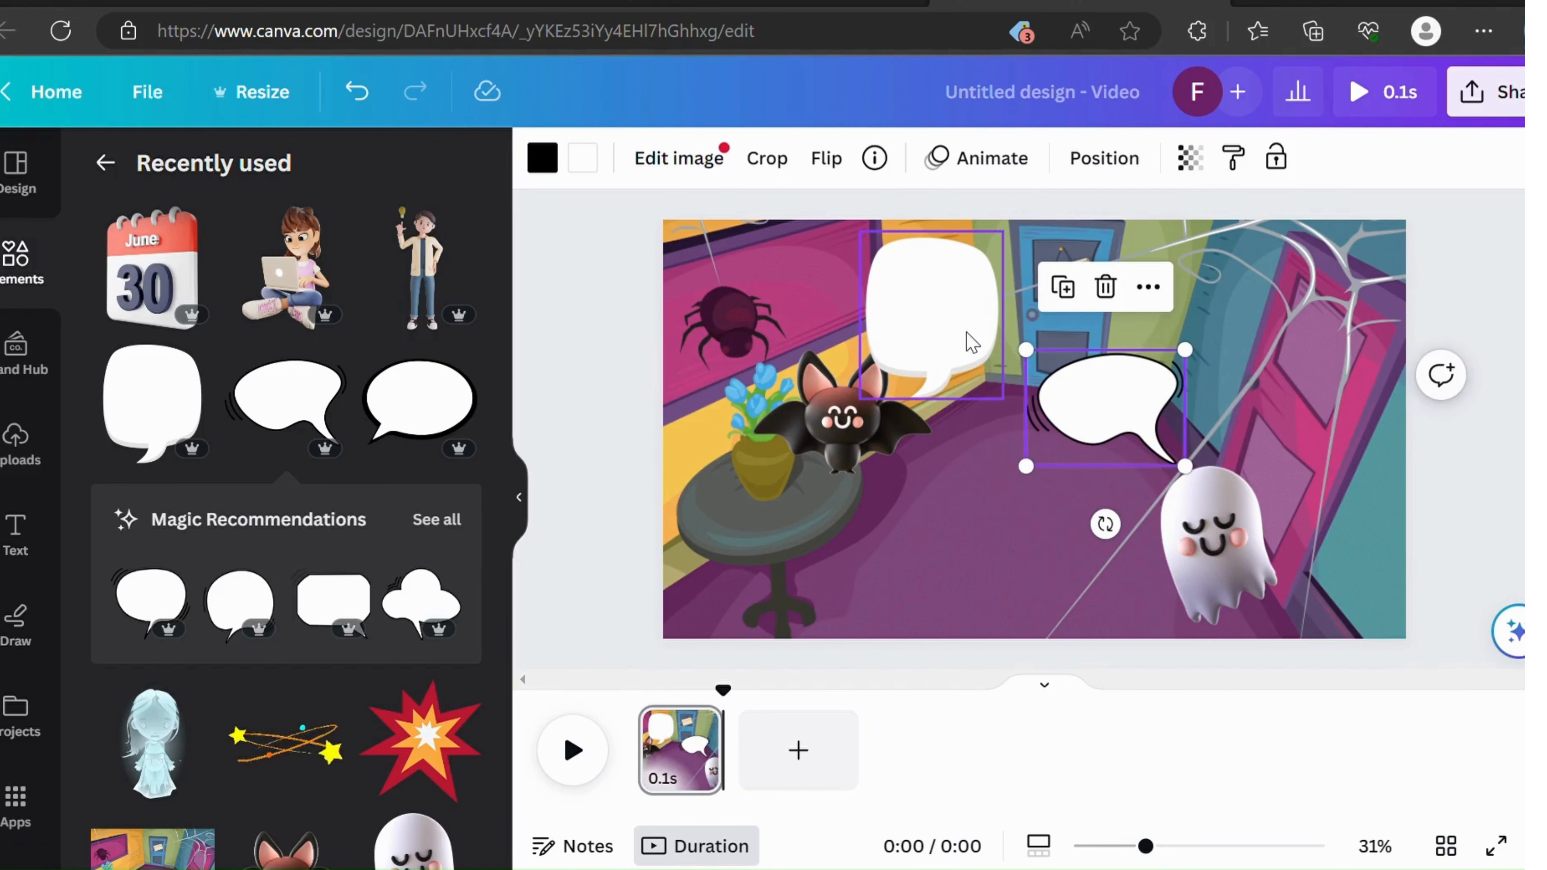
Step: Shrink the rounded speech bubble and position it directly above the bat's head
{"action": "left_click", "coordinate": [973, 343]}
{"action": "left_click_drag", "start_coordinate": [1013, 253], "coordinate": [968, 281]}
{"action": "left_click_drag", "start_coordinate": [926, 352], "coordinate": [937, 326]}
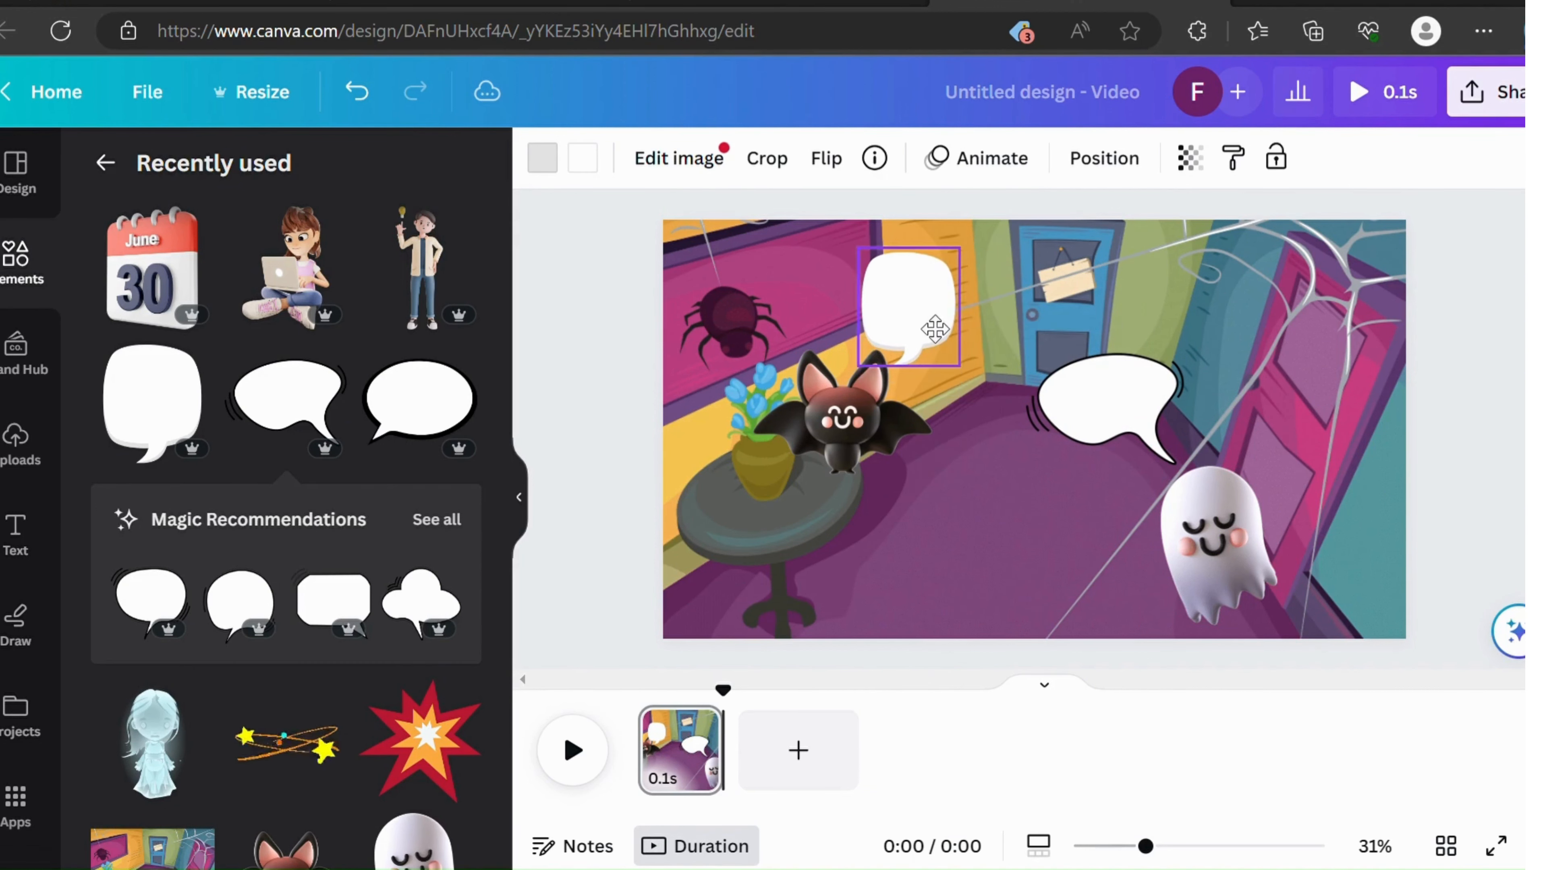
{"action": "left_click", "coordinate": [984, 564]}
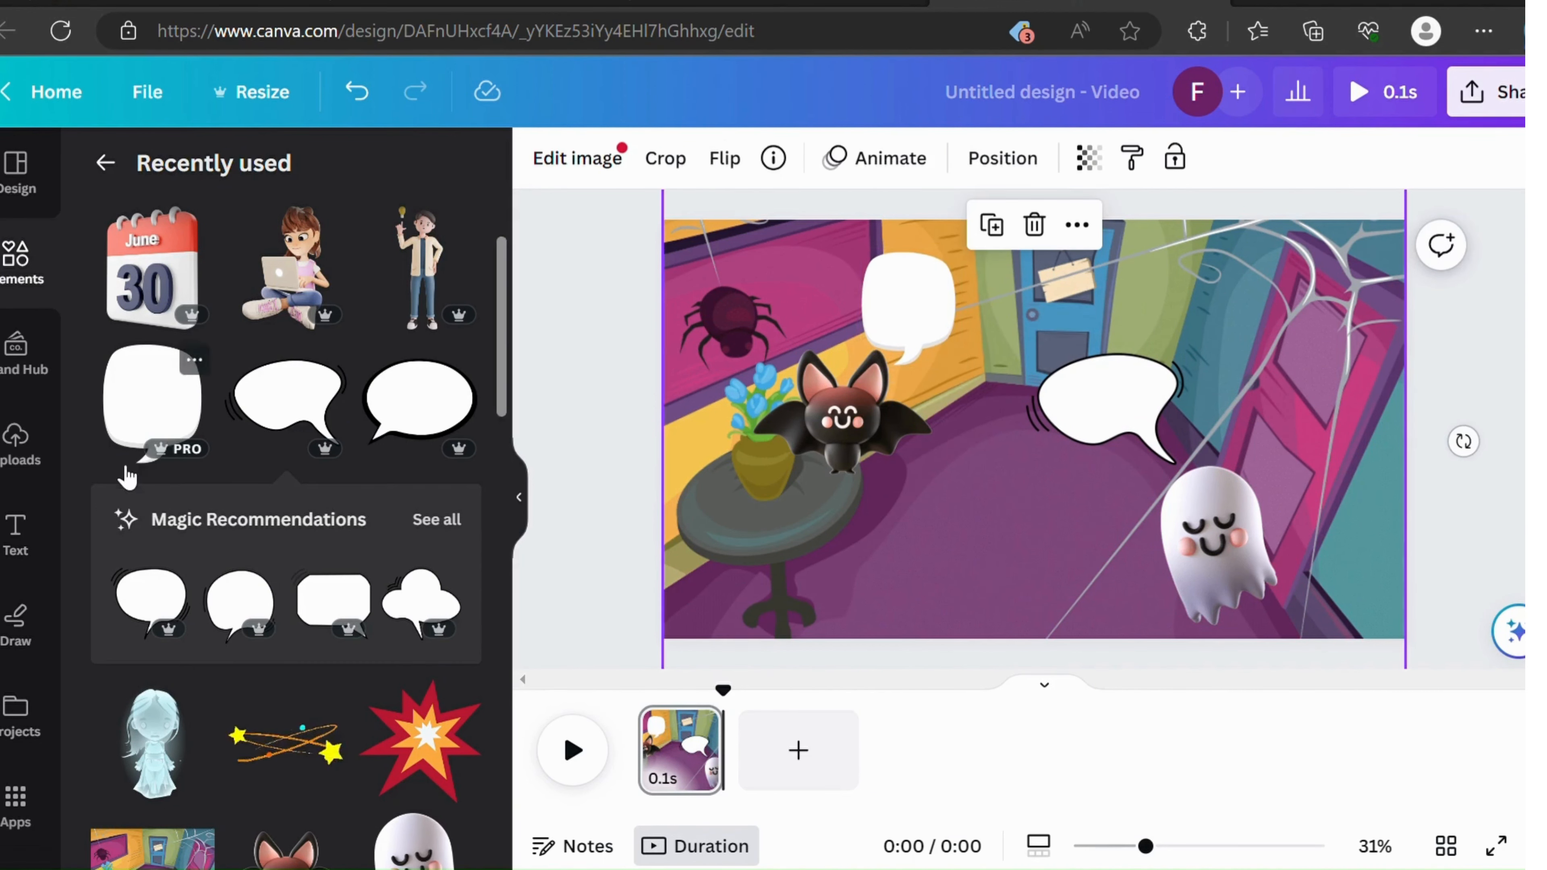
Step: Search the text styles for "font", add a text in One Little Font and set its size to 70
{"action": "left_click", "coordinate": [15, 531]}
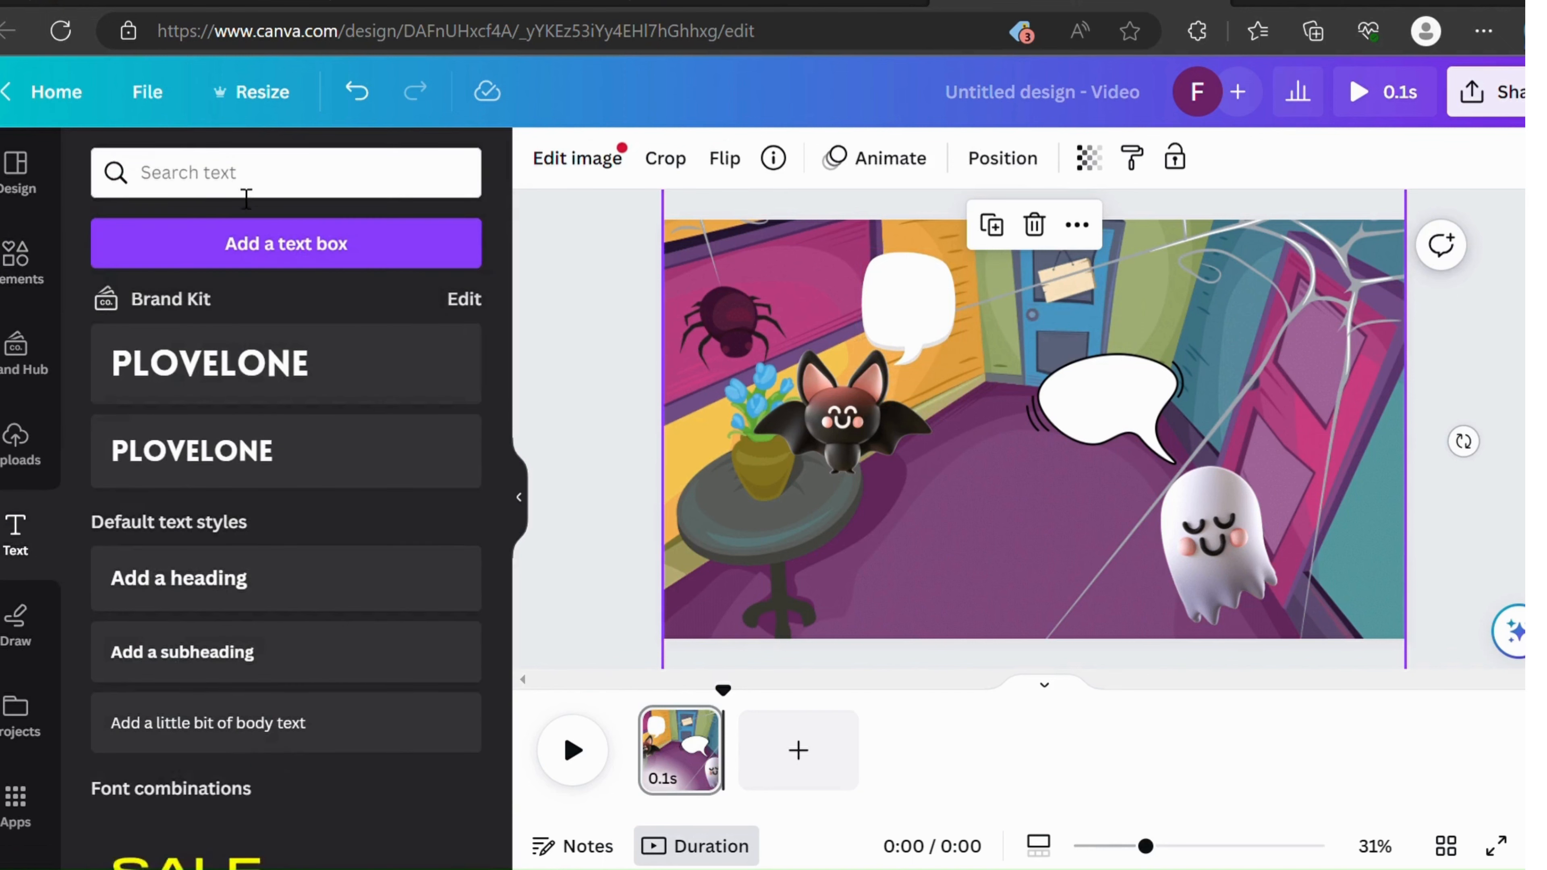
{"action": "left_click", "coordinate": [225, 194]}
{"action": "type", "text": "font"}
{"action": "key", "text": "Return"}
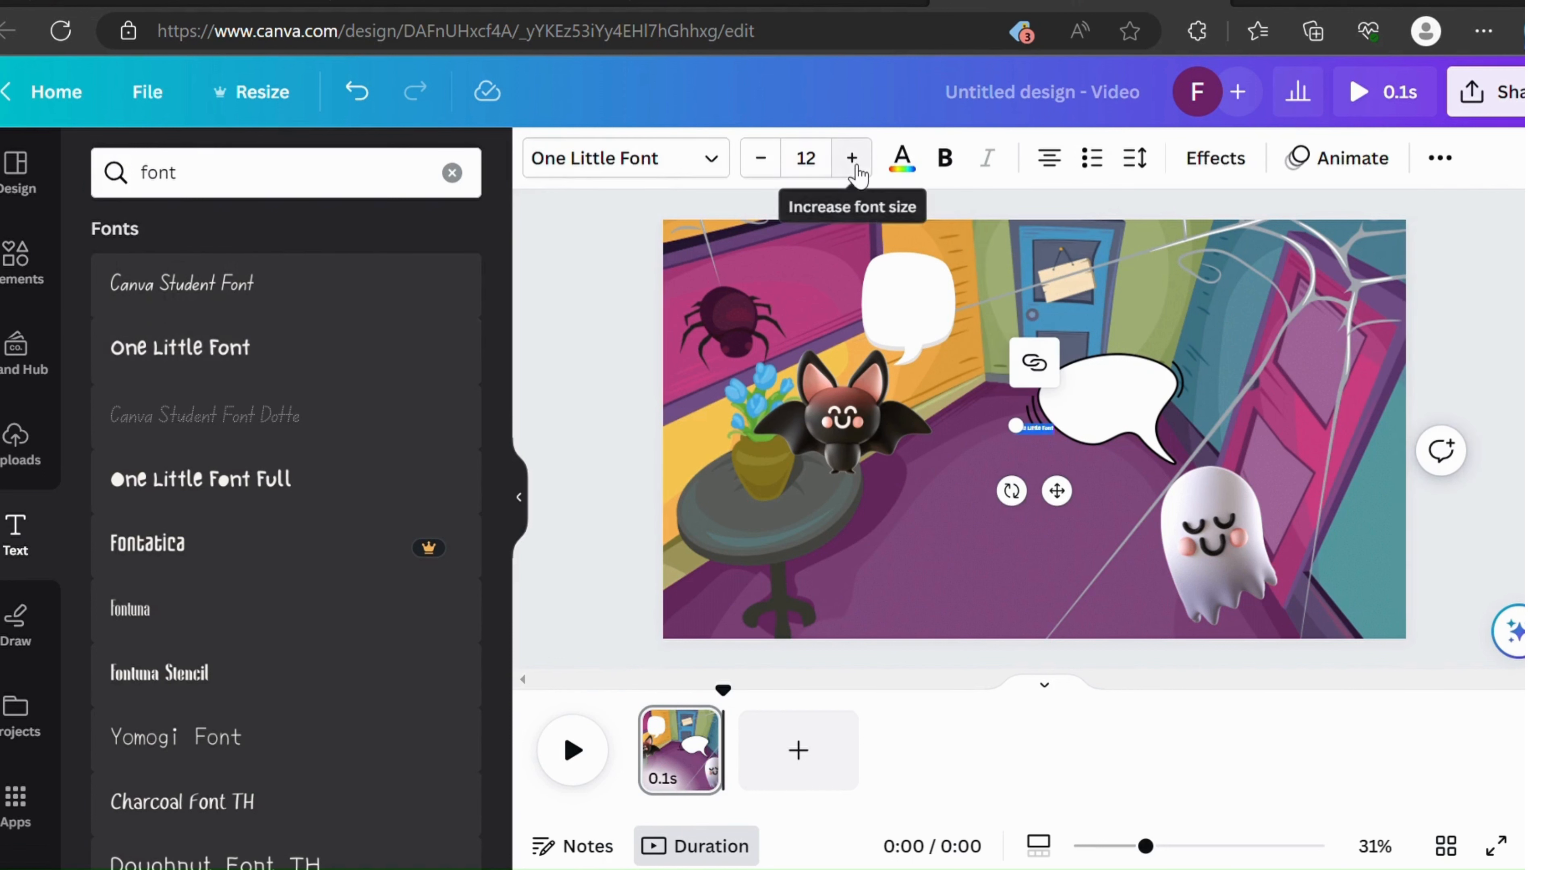
{"action": "left_click", "coordinate": [806, 160]}
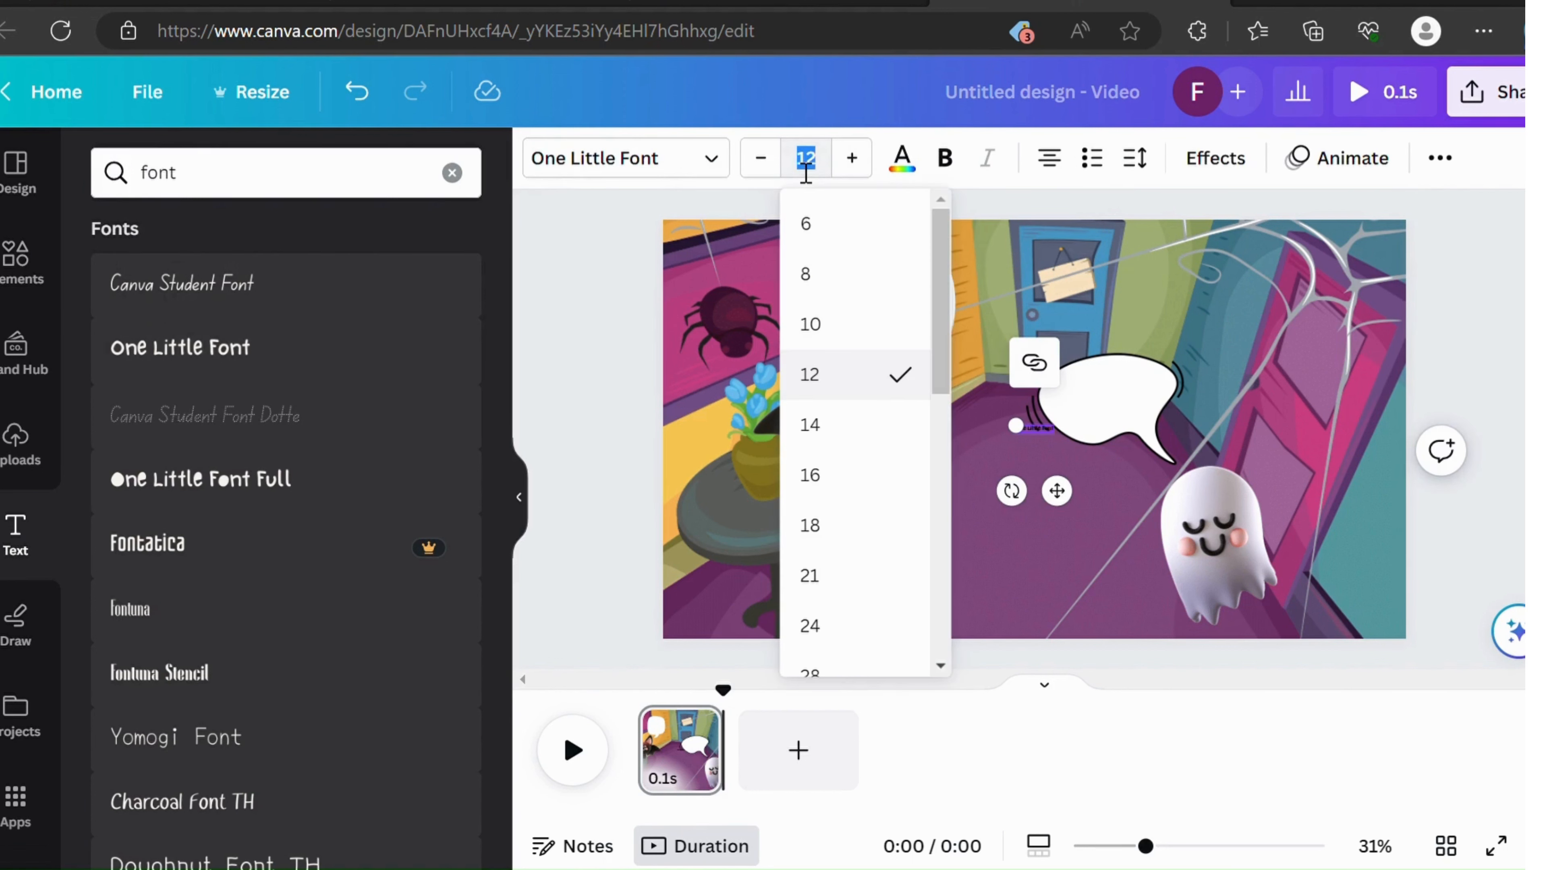
{"action": "key", "text": "Return"}
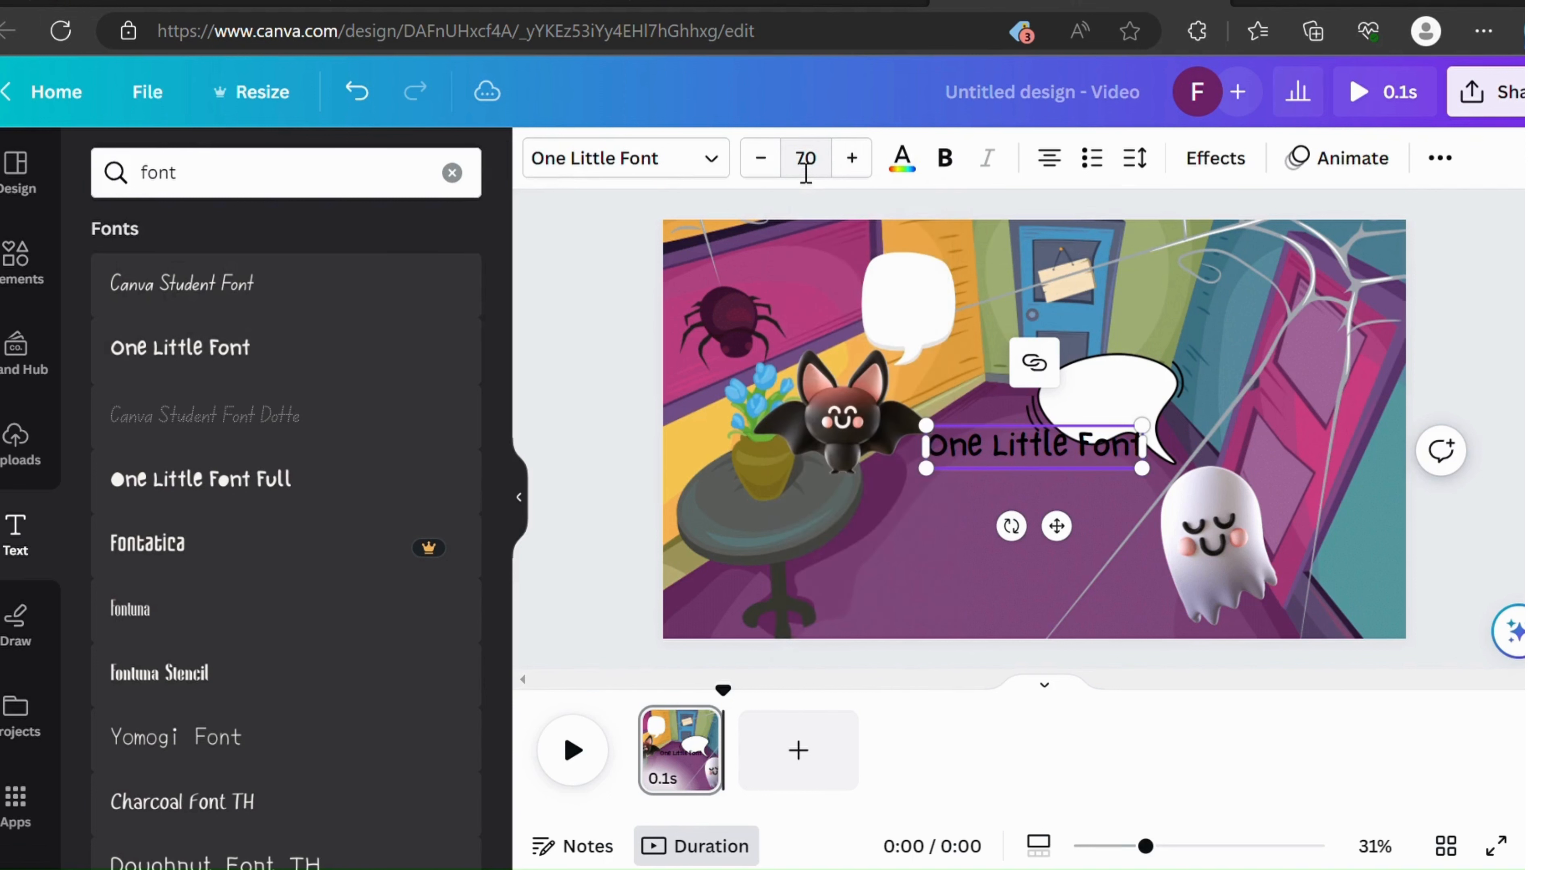
Step: Replace the placeholder wording of the new text with "ayo kita pergi"
{"action": "left_click", "coordinate": [1068, 452]}
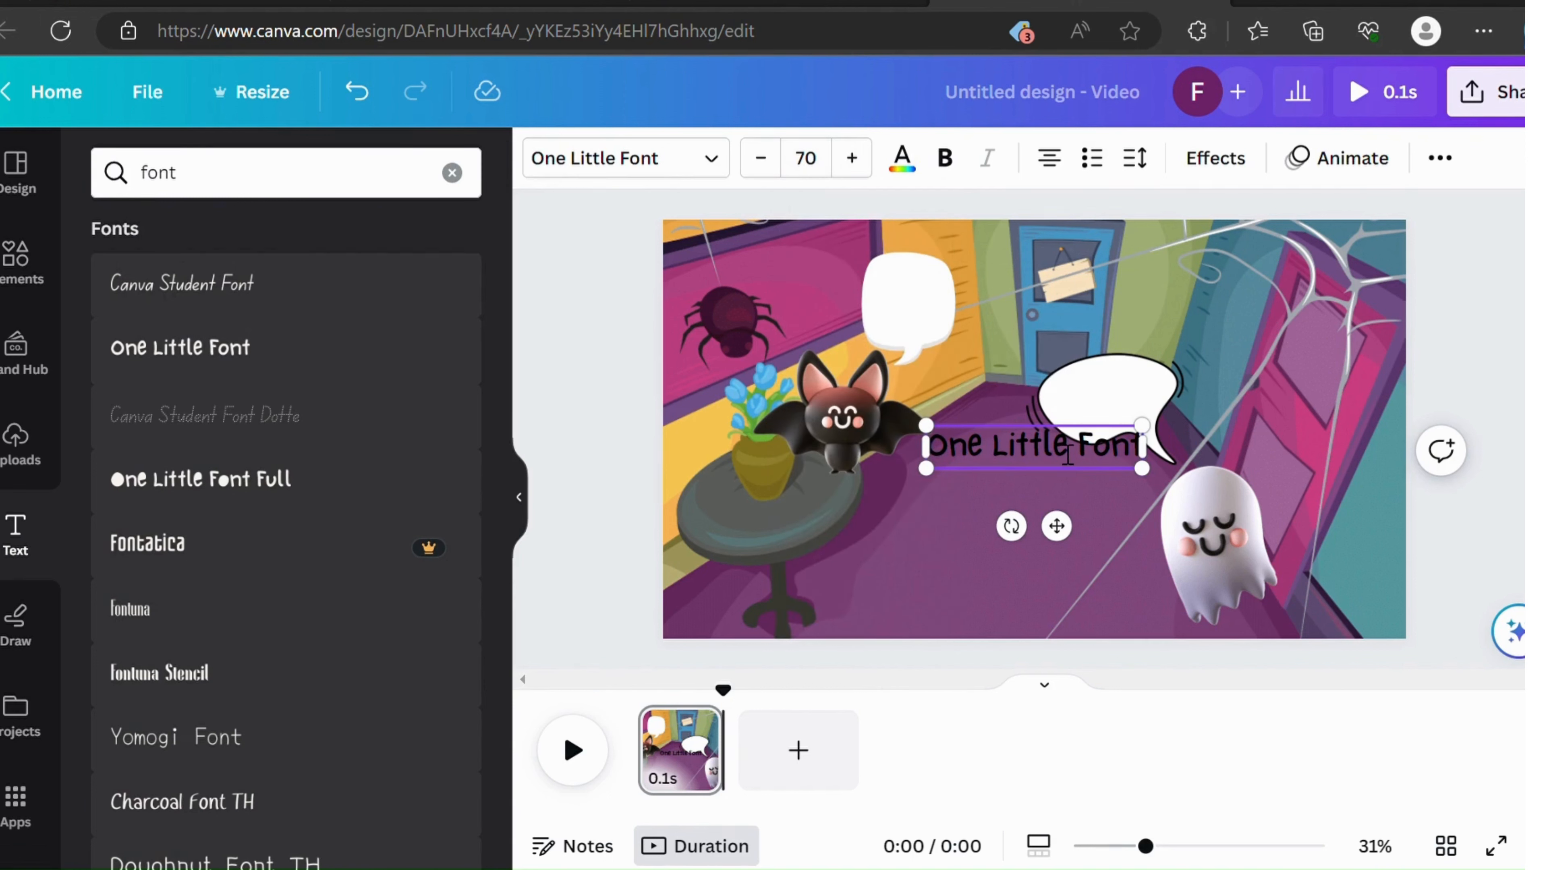
{"action": "key", "text": "BackSpace"}
{"action": "key", "text": "BackSpace"}
{"action": "key", "text": "BackSpace"}
{"action": "key", "text": "BackSpace"}
{"action": "key", "text": "BackSpace"}
{"action": "key", "text": "BackSpace"}
{"action": "key", "text": "BackSpace"}
{"action": "key", "text": "BackSpace"}
{"action": "key", "text": "BackSpace"}
{"action": "key", "text": "BackSpace"}
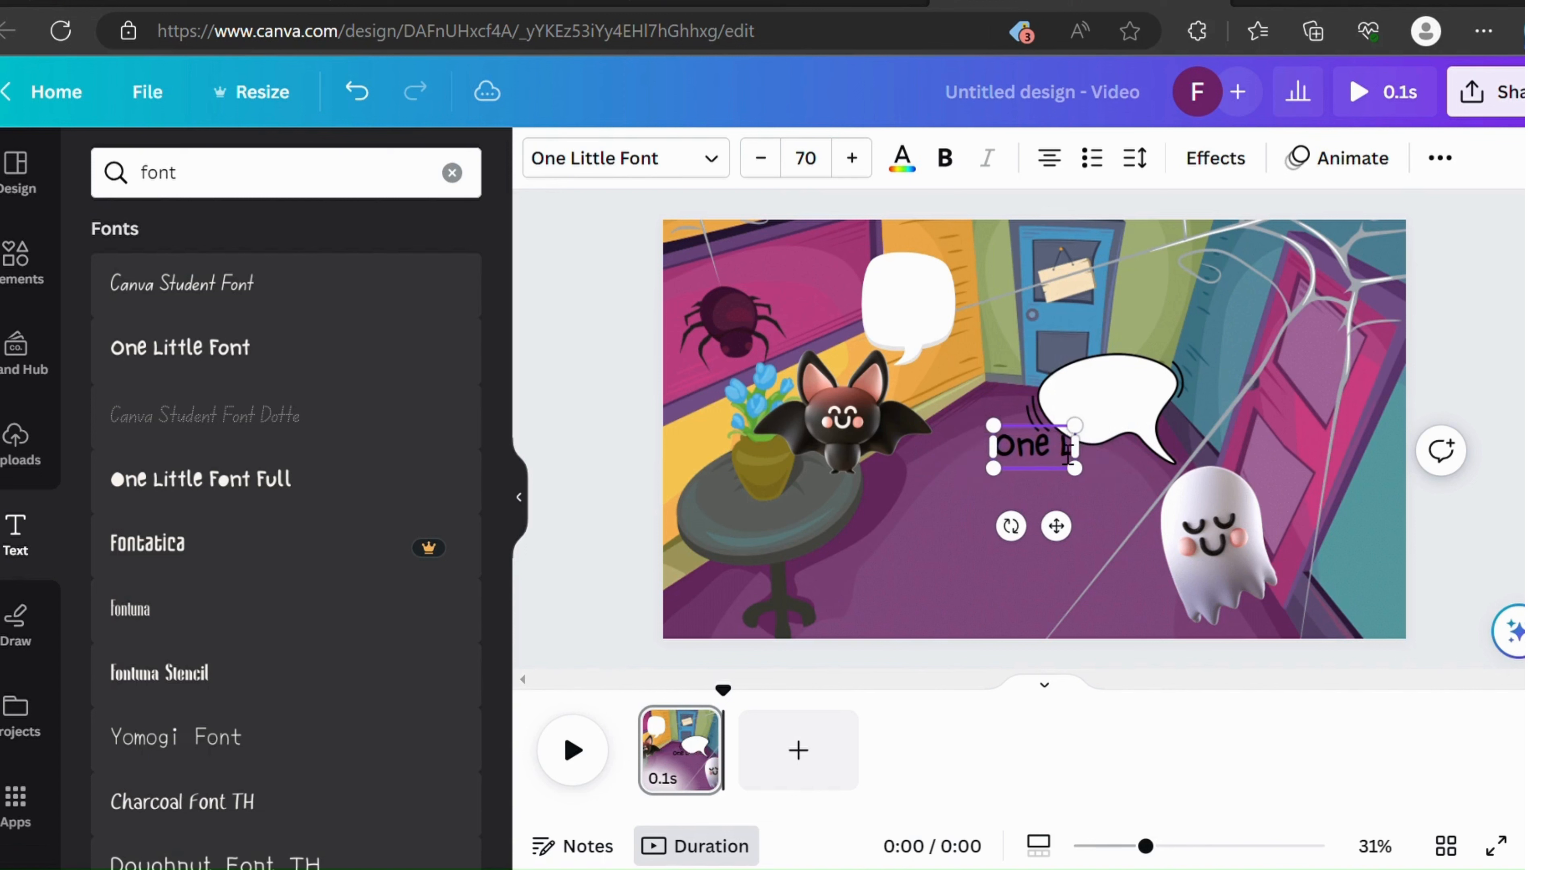
{"action": "key", "text": "BackSpace"}
{"action": "key", "text": "BackSpace"}
{"action": "key", "text": "BackSpace"}
{"action": "key", "text": "BackSpace"}
{"action": "key", "text": "BackSpace"}
{"action": "type", "text": "a"}
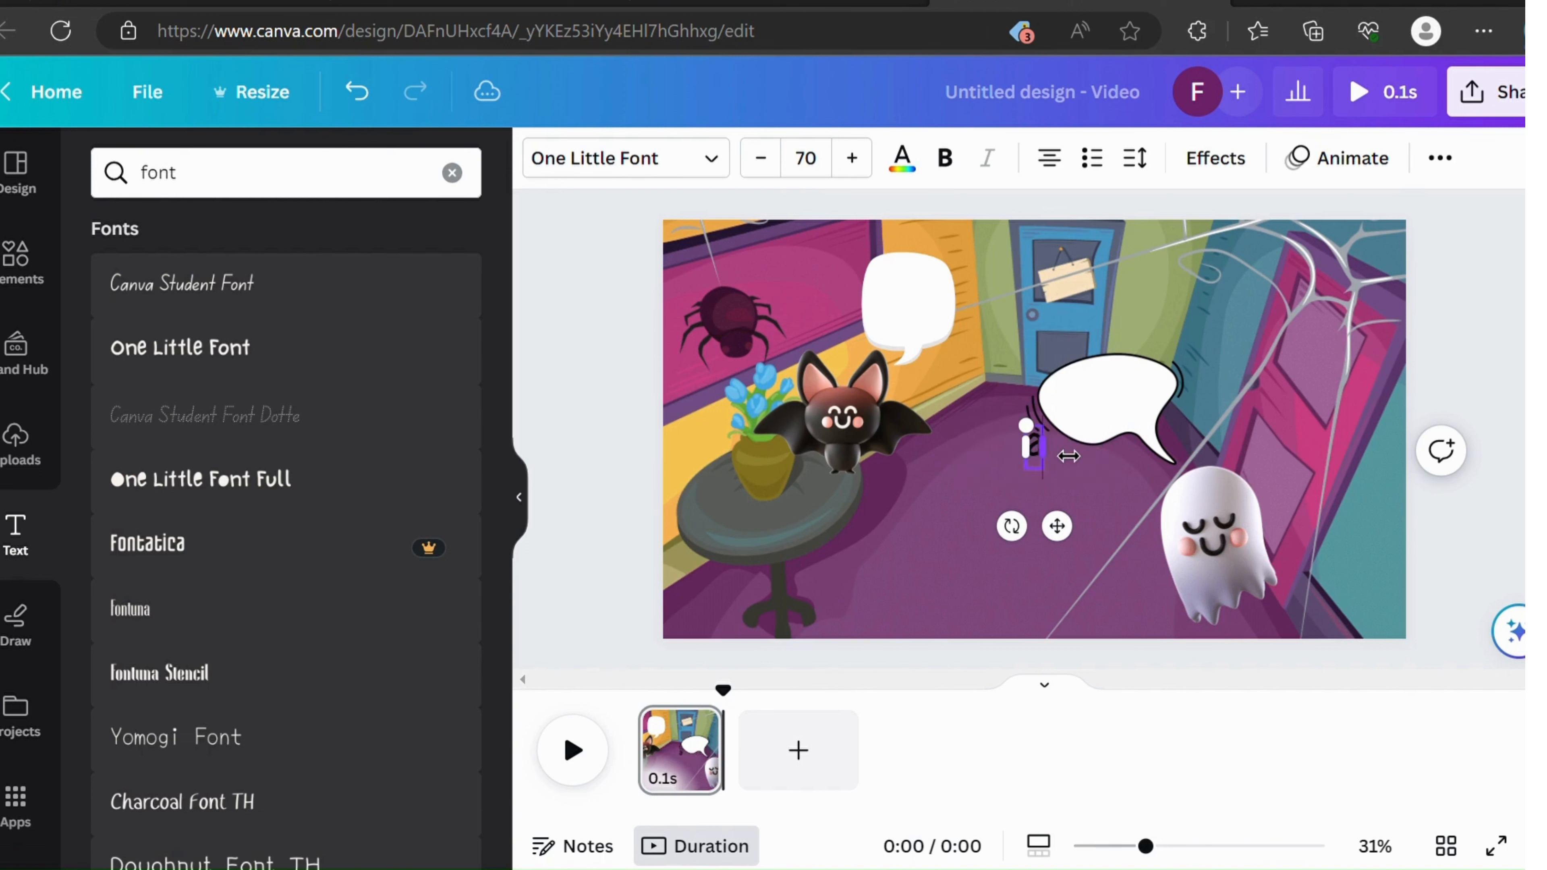
{"action": "type", "text": "yo kit"}
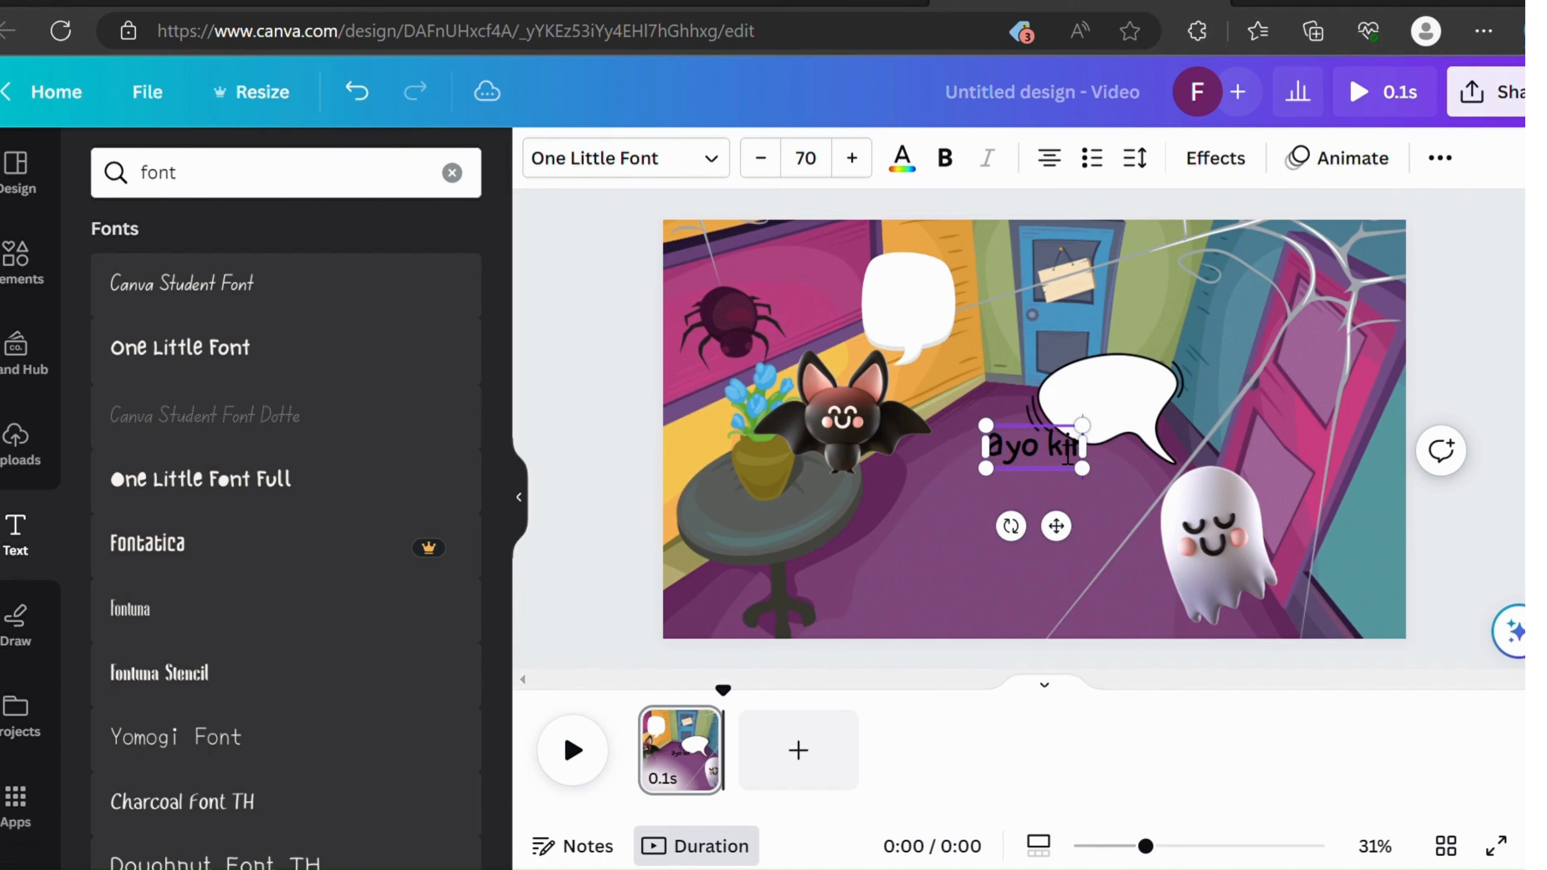
{"action": "type", "text": "a"}
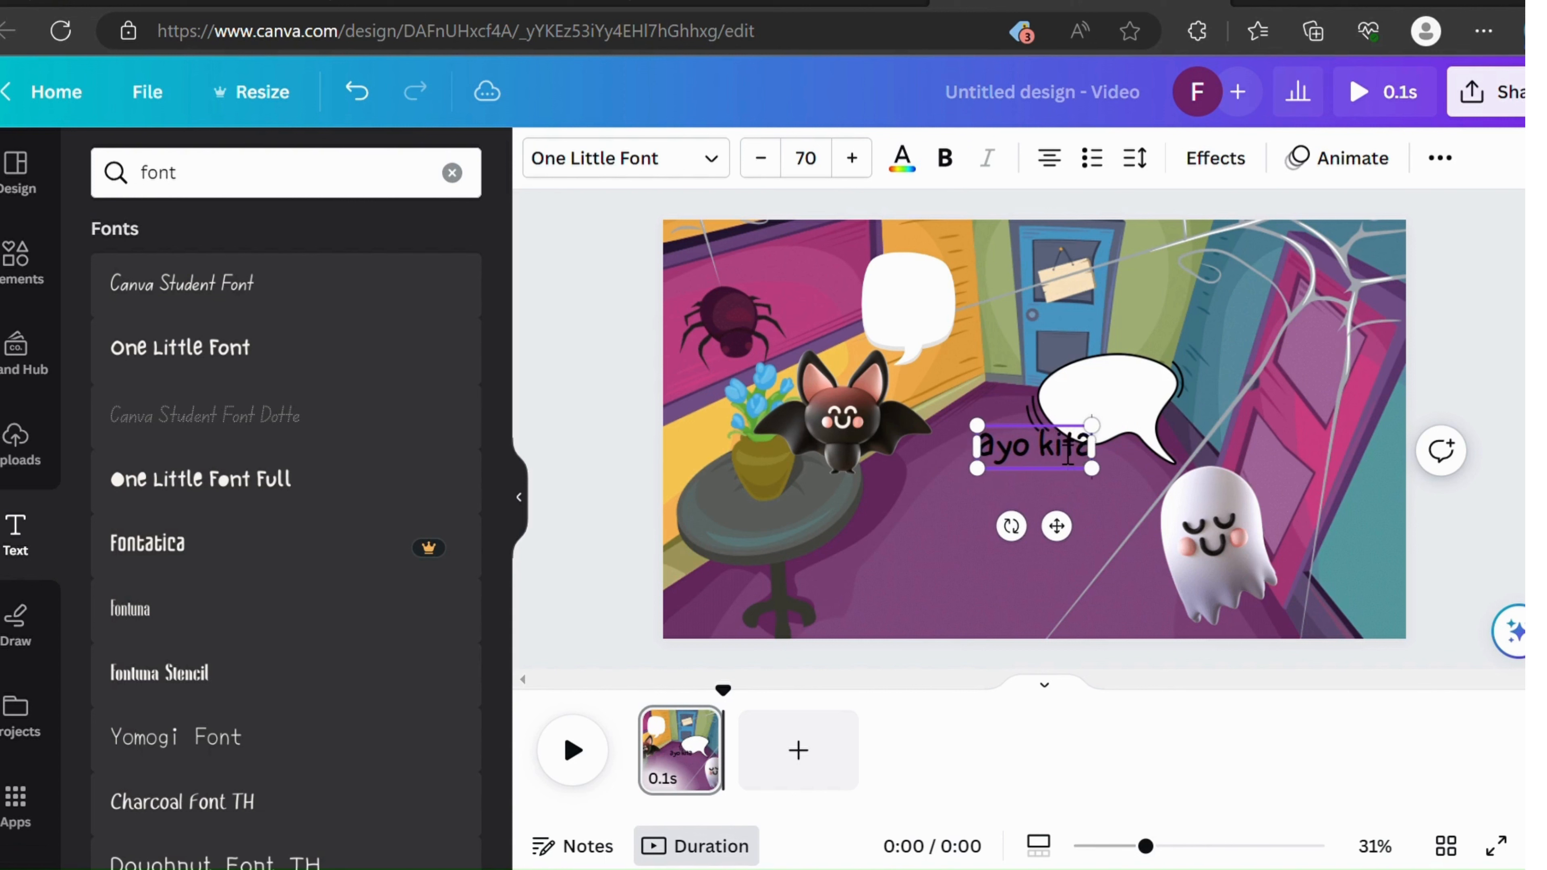
{"action": "type", "text": " pergi"}
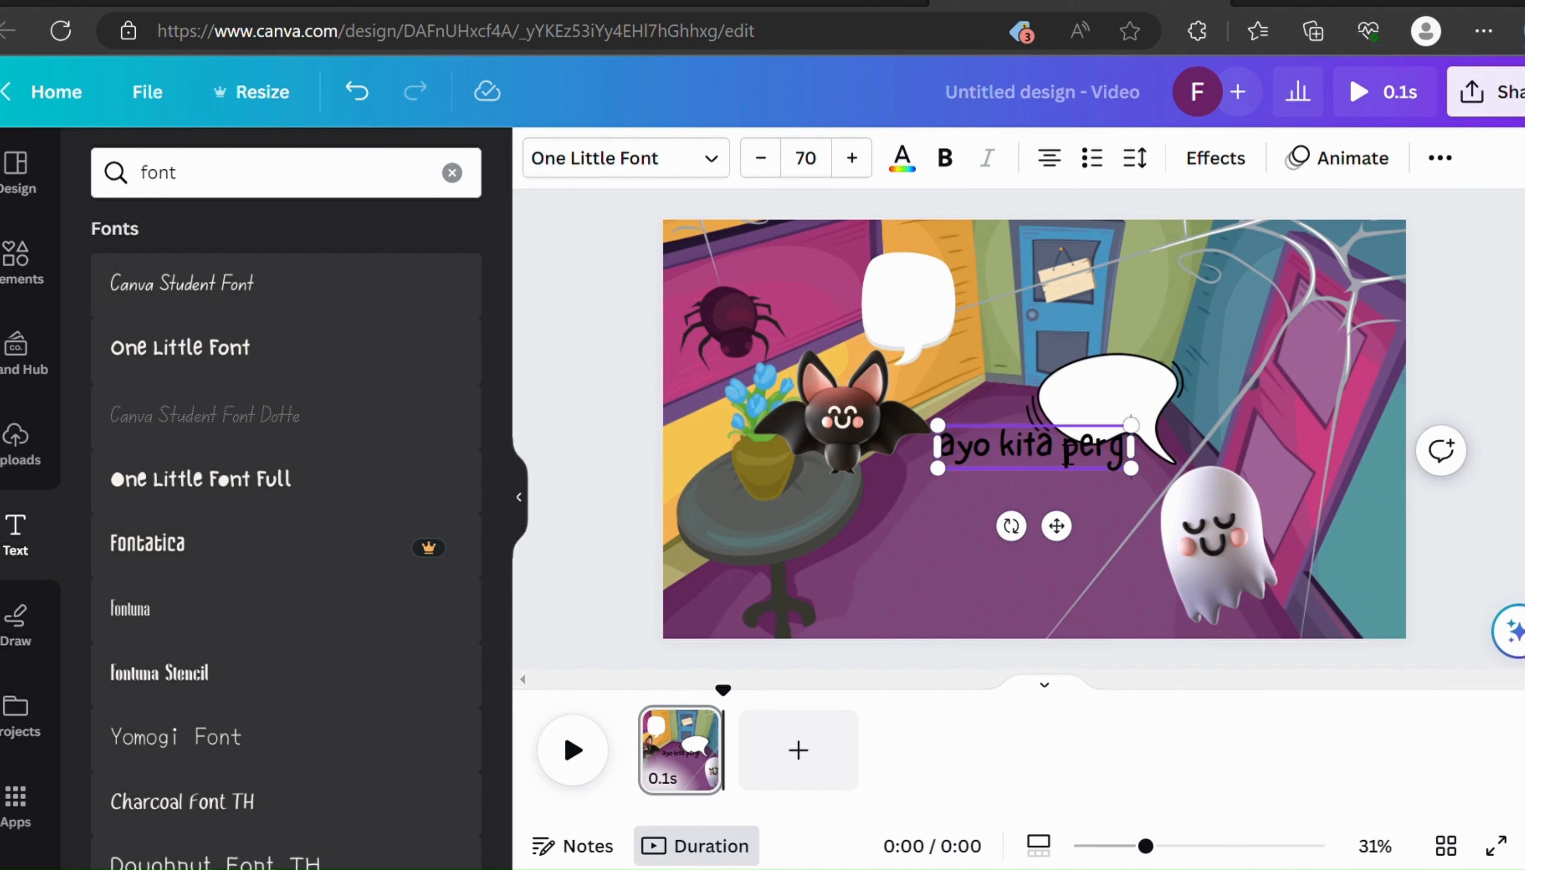
Step: Scale the "ayo kita pergi" text down to size 43.8 and move it into the ghost's speech bubble
{"action": "left_click_drag", "start_coordinate": [1144, 442], "coordinate": [1075, 469]}
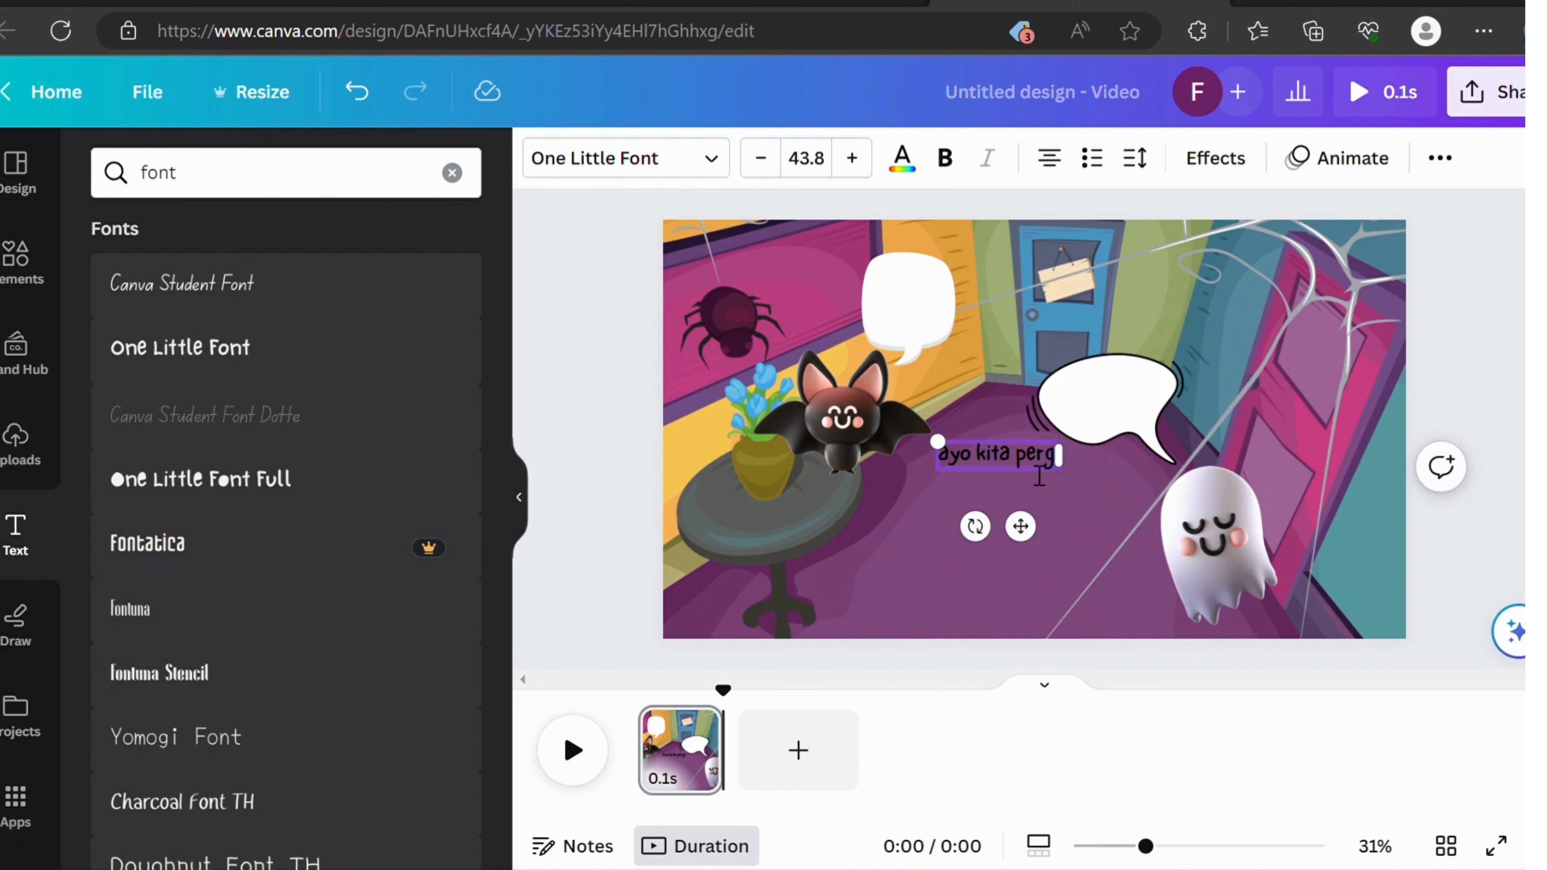
{"action": "type", "text": "i"}
{"action": "left_click_drag", "start_coordinate": [1021, 525], "coordinate": [1132, 474]}
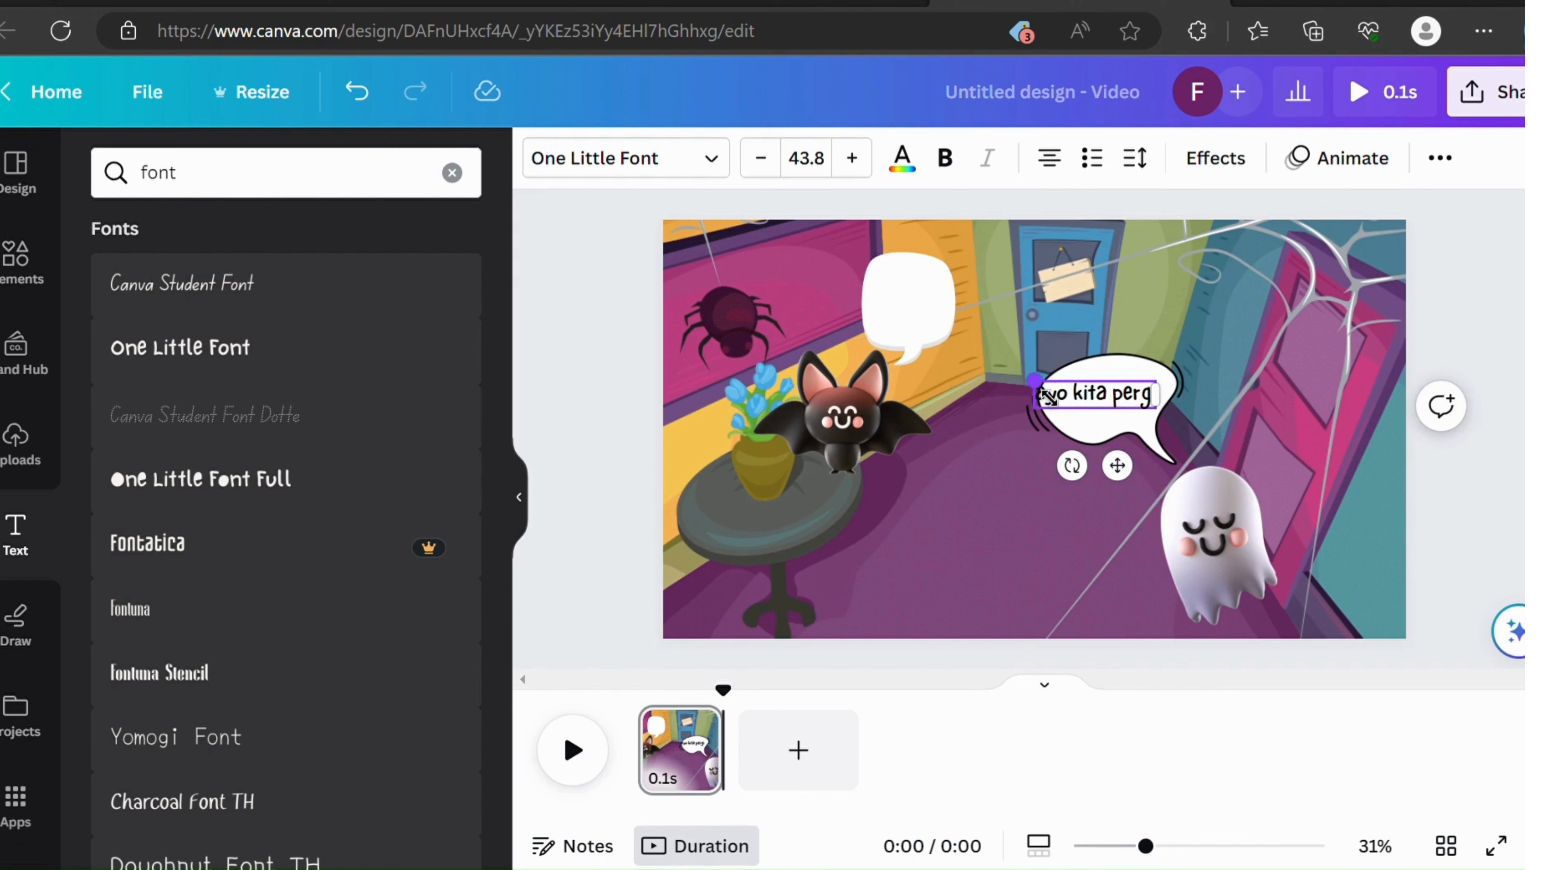
Step: Reduce the ghost's bubble text to size 37.6 and add the wording "tugas kita sudah selesai" below "ayo kita pergi"
{"action": "left_click_drag", "start_coordinate": [1049, 397], "coordinate": [1061, 400]}
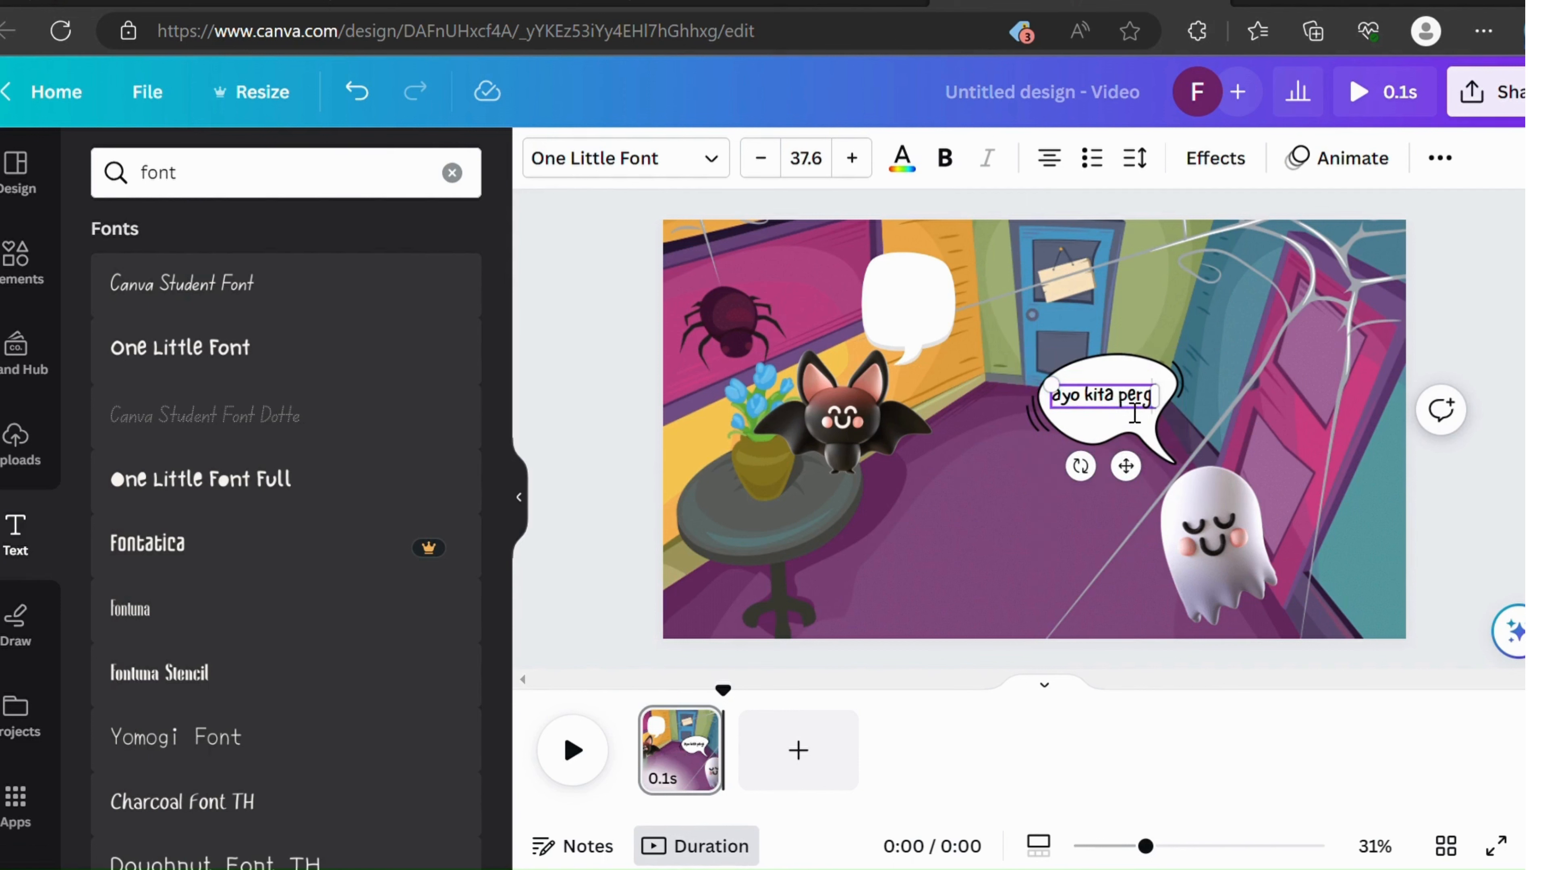
{"action": "key", "text": "Return"}
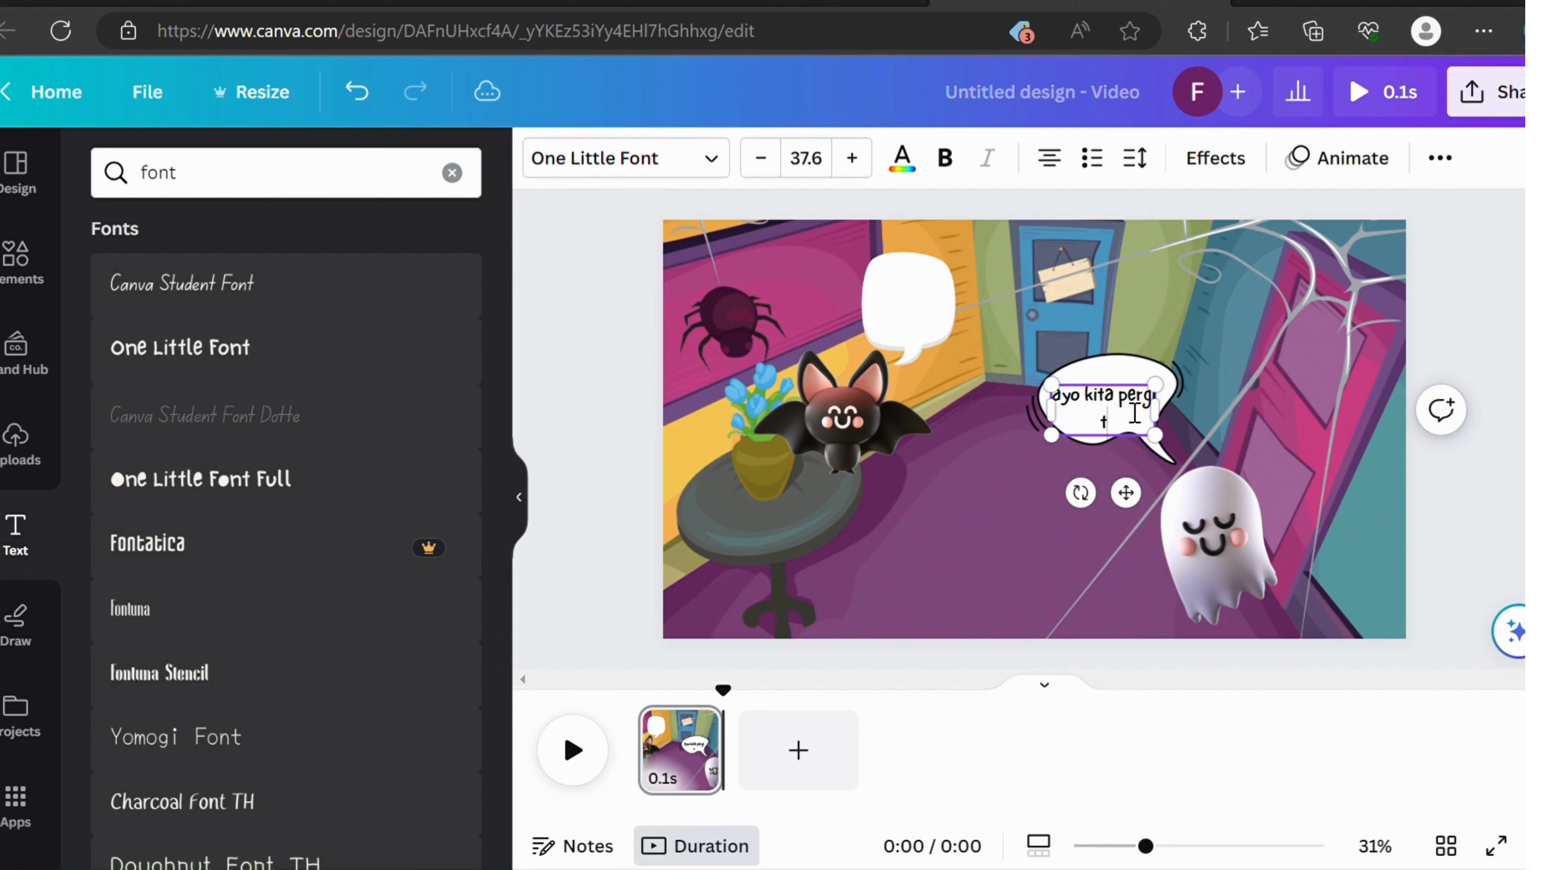
{"action": "type", "text": "tugas kita sudah selesa"}
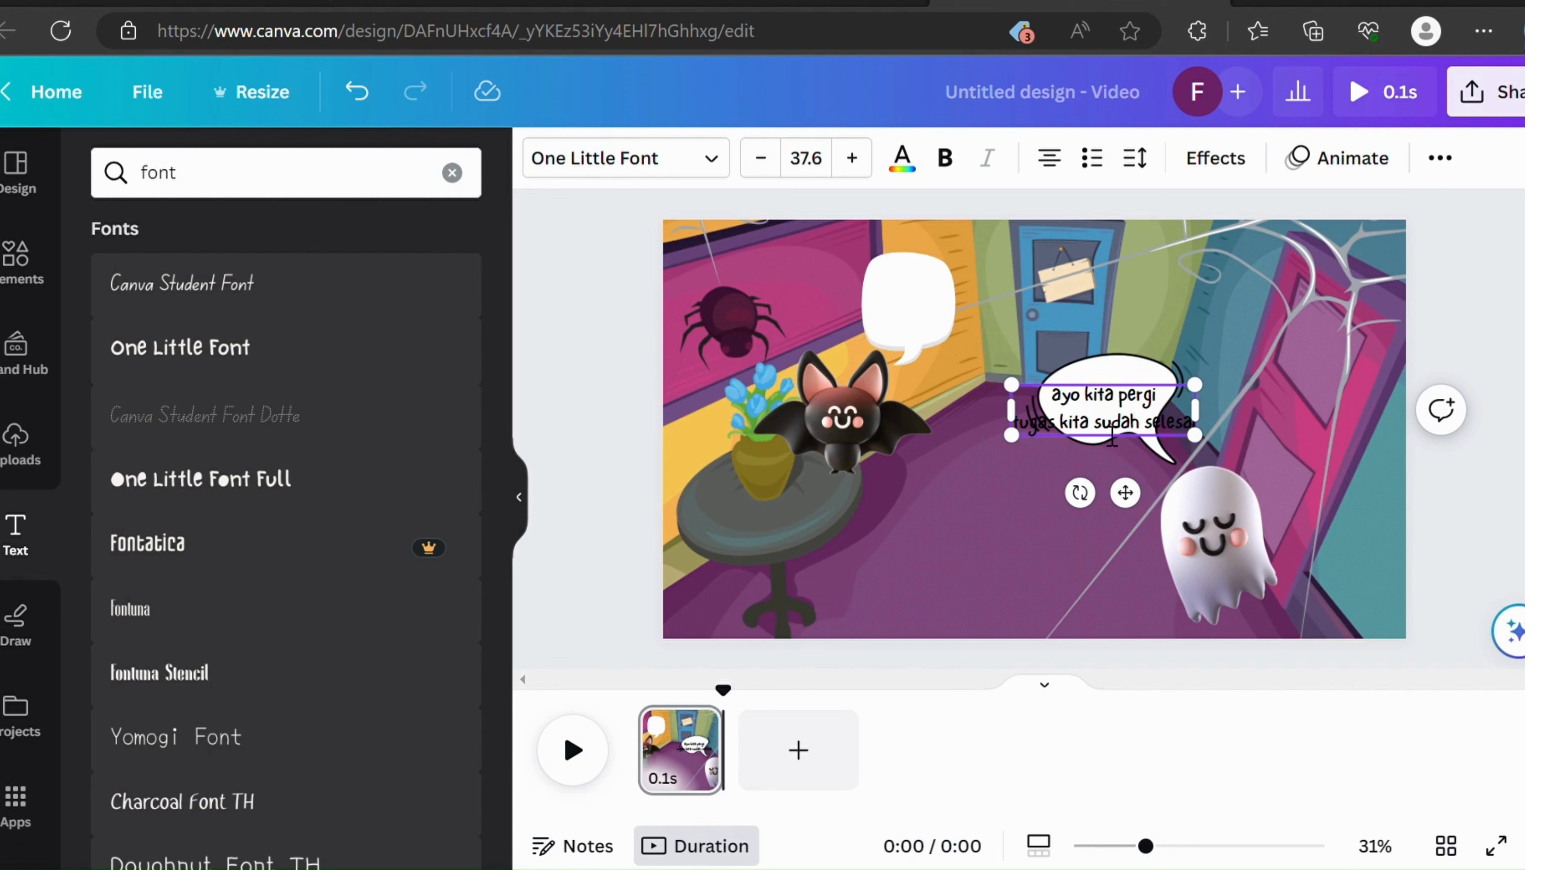
{"action": "type", "text": "i"}
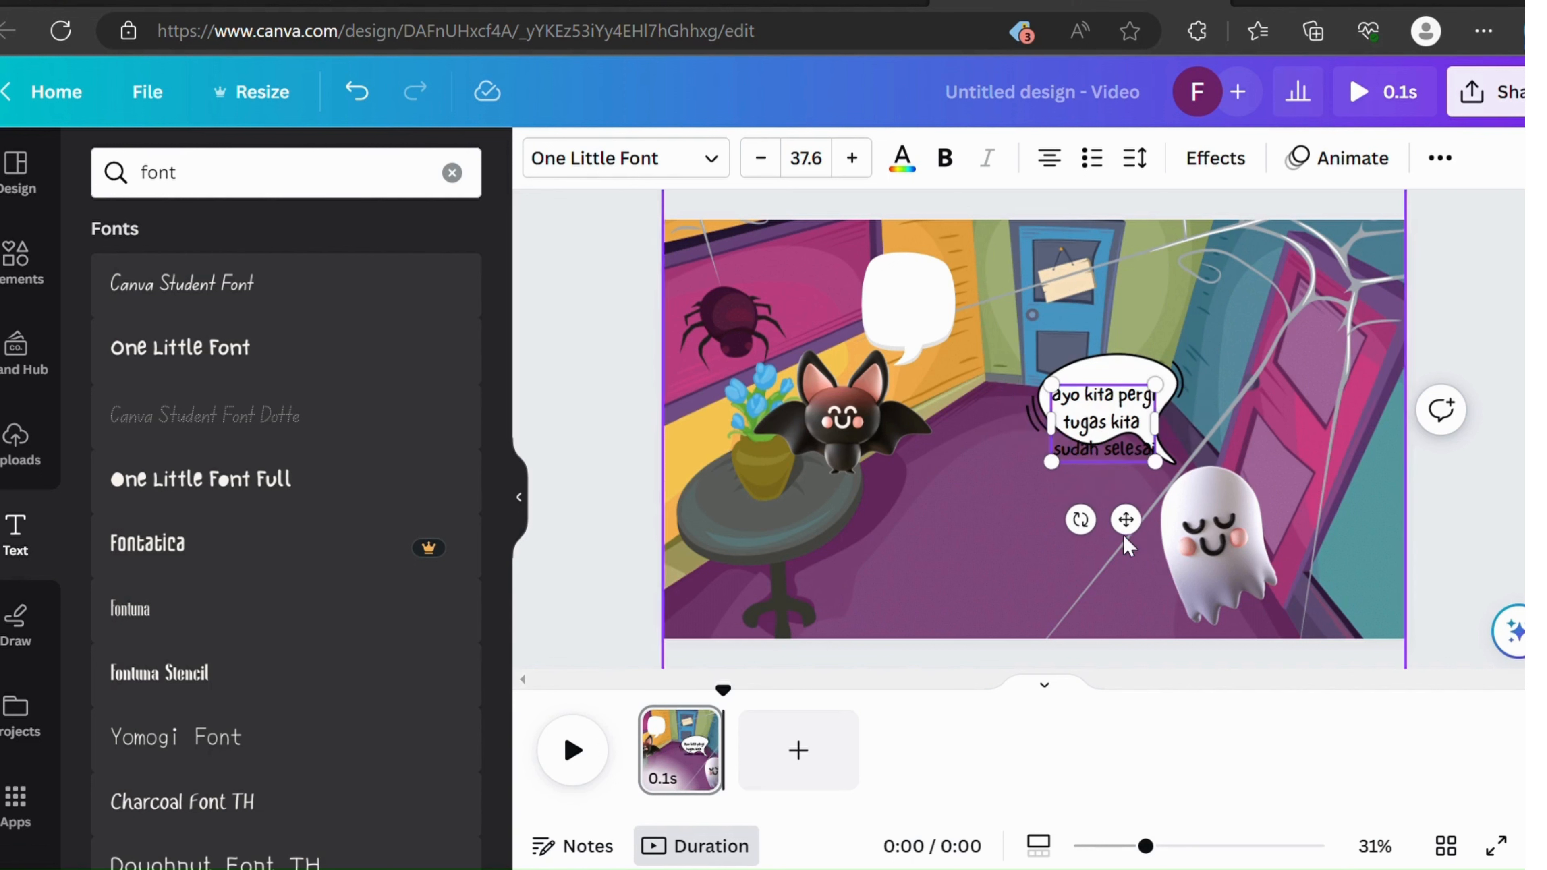
Step: Move the ghost's text slightly upward and enlarge its speech bubble so it surrounds all three lines
{"action": "left_click_drag", "start_coordinate": [1126, 519], "coordinate": [1145, 509]}
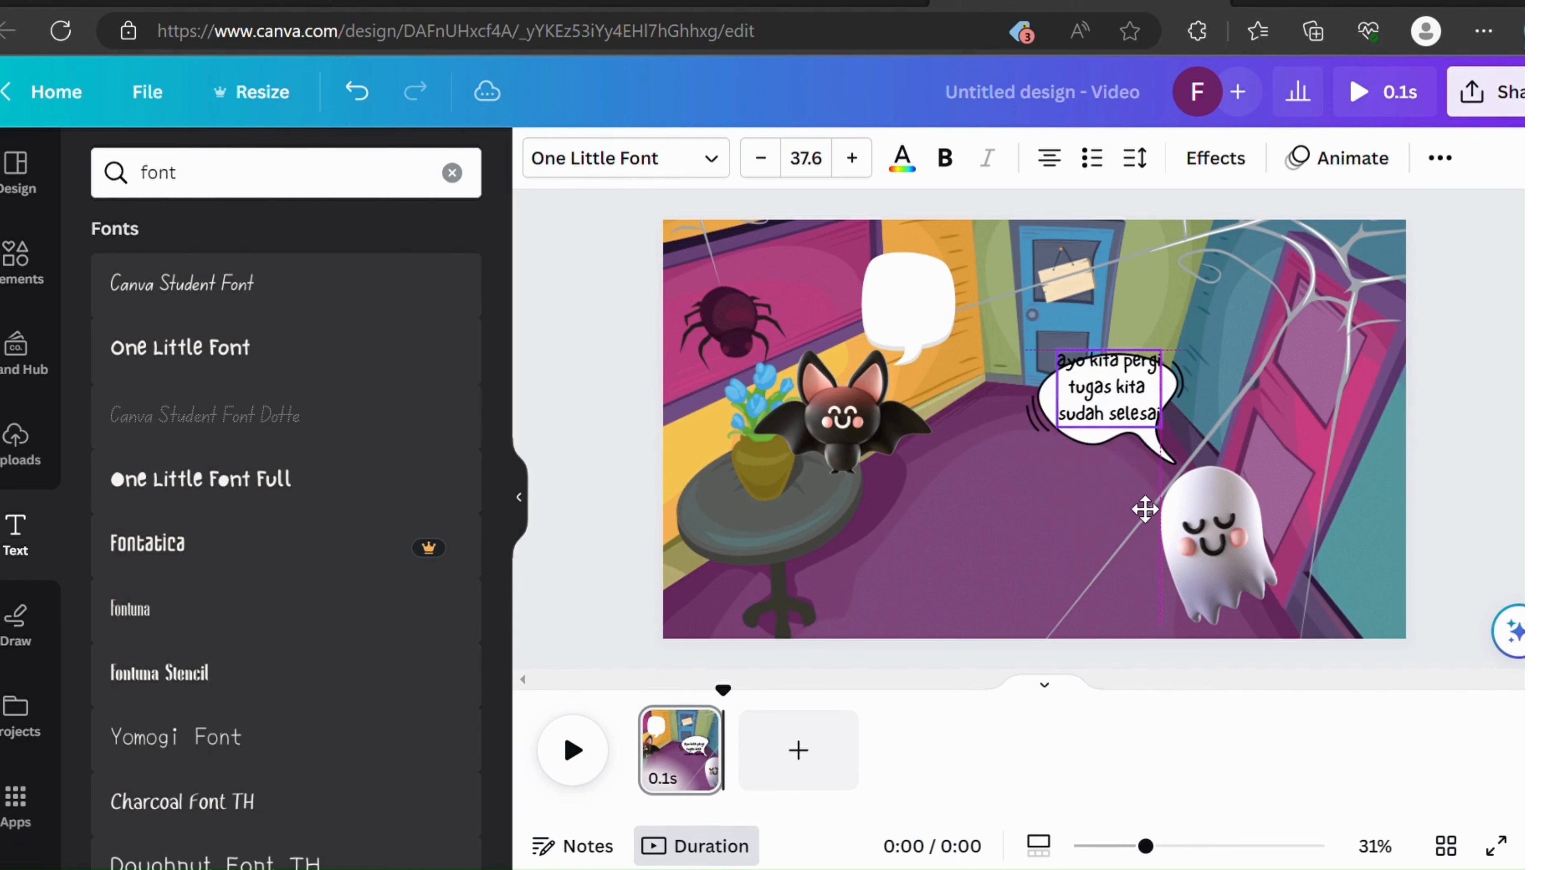
{"action": "left_click", "coordinate": [1164, 455]}
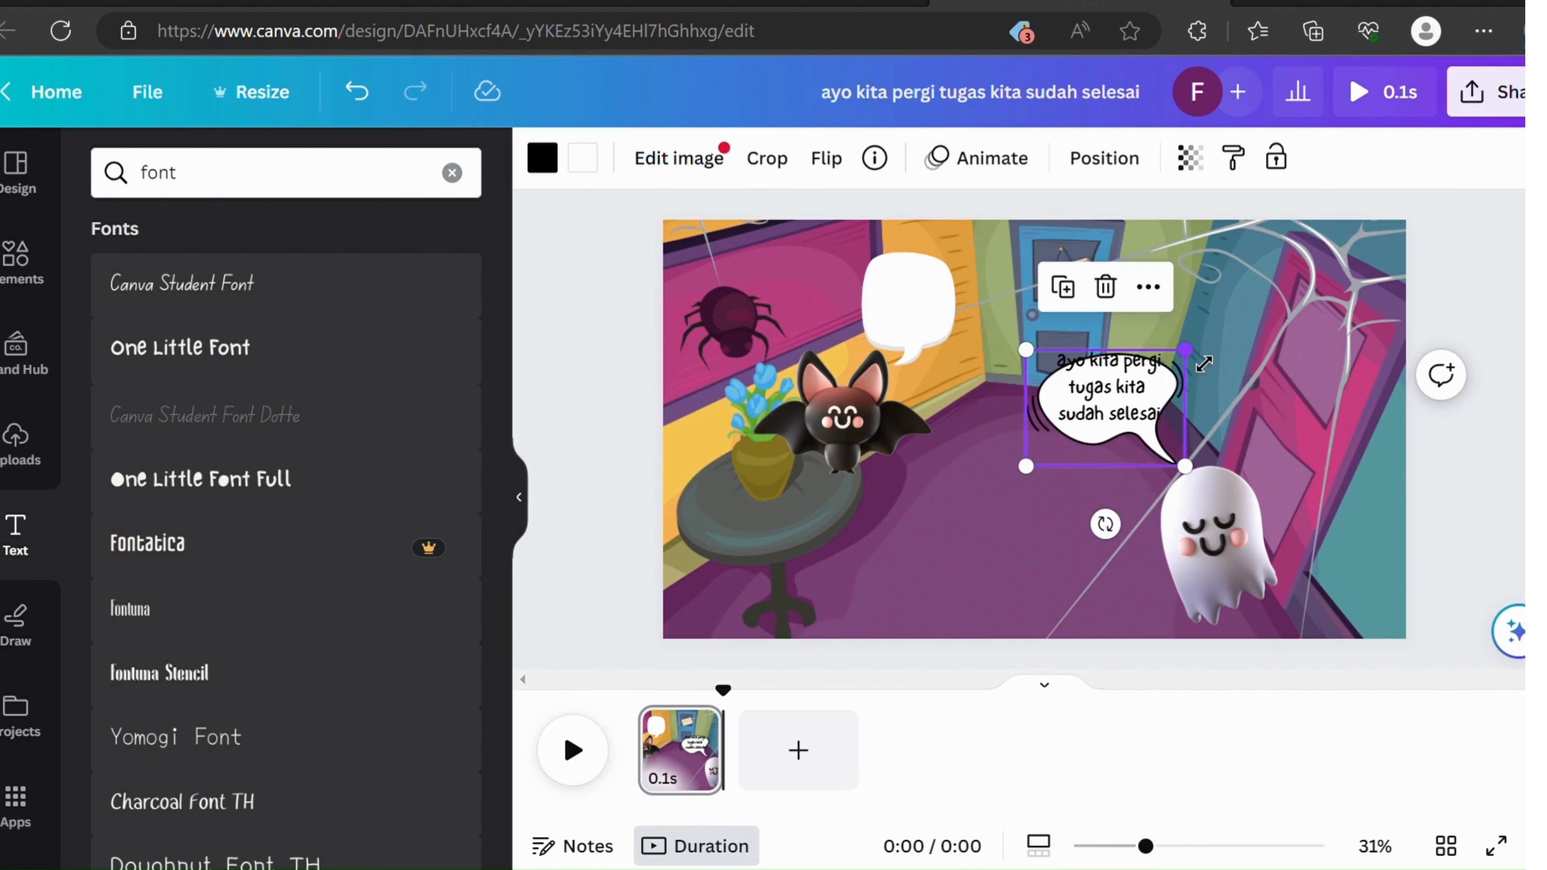
{"action": "left_click_drag", "start_coordinate": [1185, 349], "coordinate": [1220, 348]}
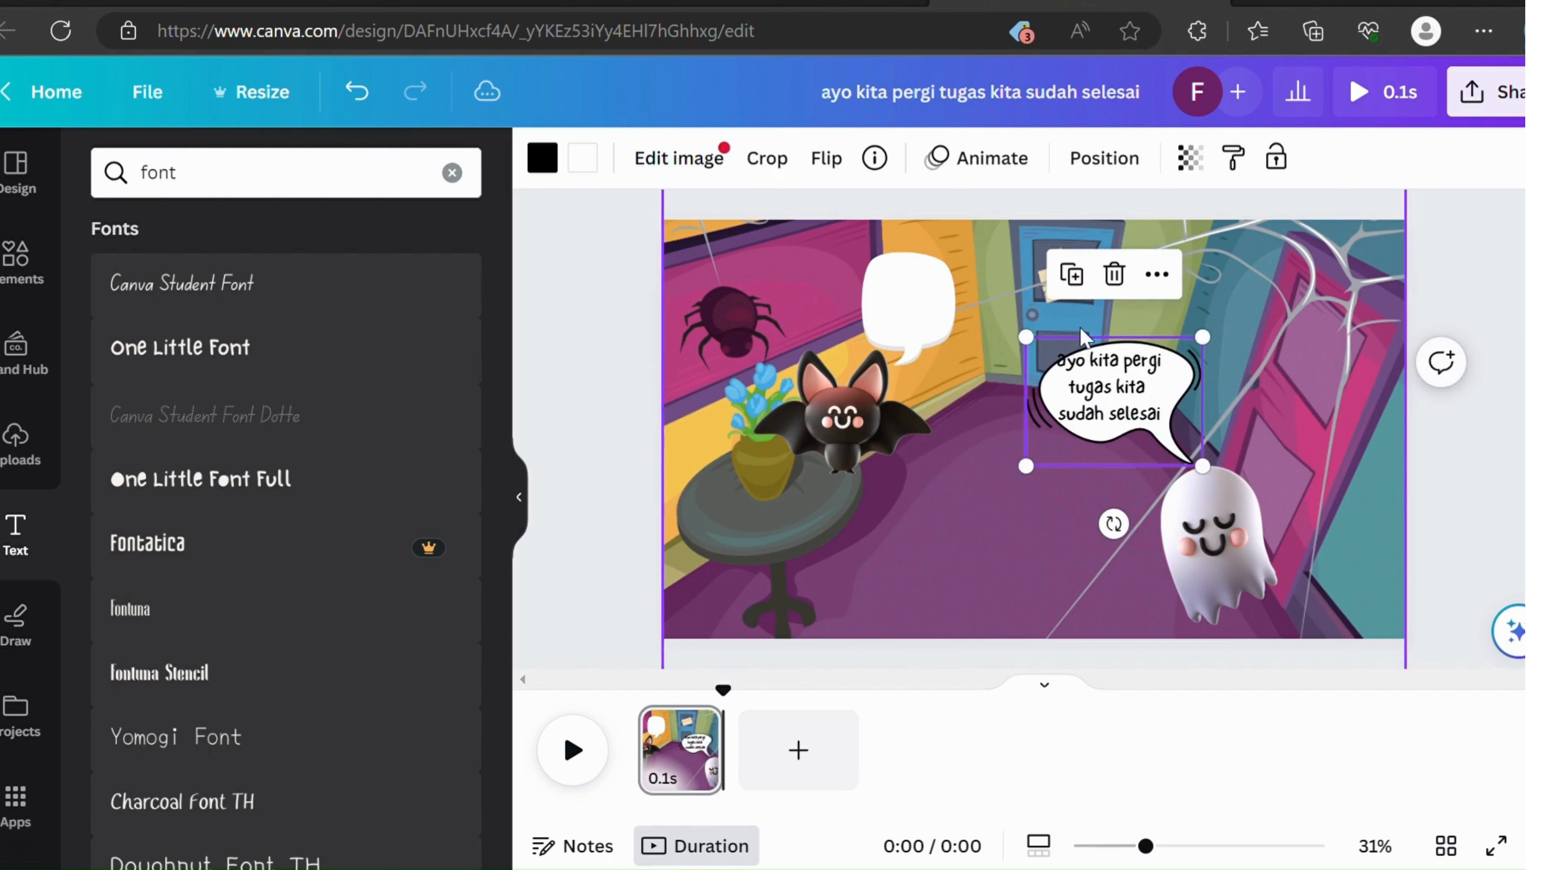
{"action": "left_click_drag", "start_coordinate": [1043, 352], "coordinate": [1033, 344]}
{"action": "left_click", "coordinate": [1330, 373]}
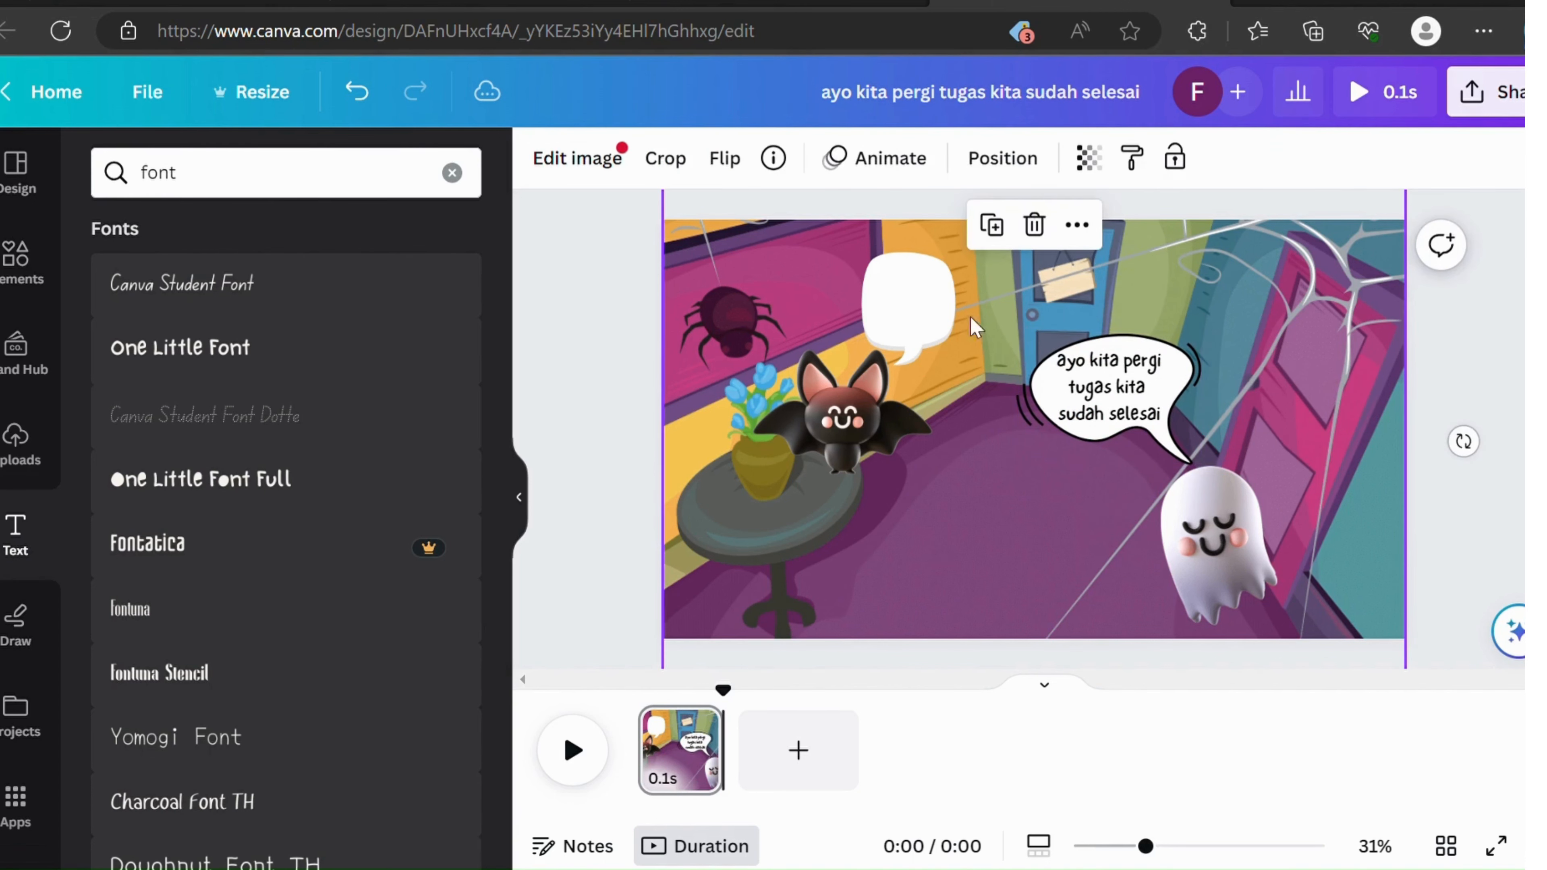
Step: Place a copy of the ghost's dialogue text inside the bat's speech bubble
{"action": "left_click", "coordinate": [918, 321]}
{"action": "left_click", "coordinate": [1089, 378]}
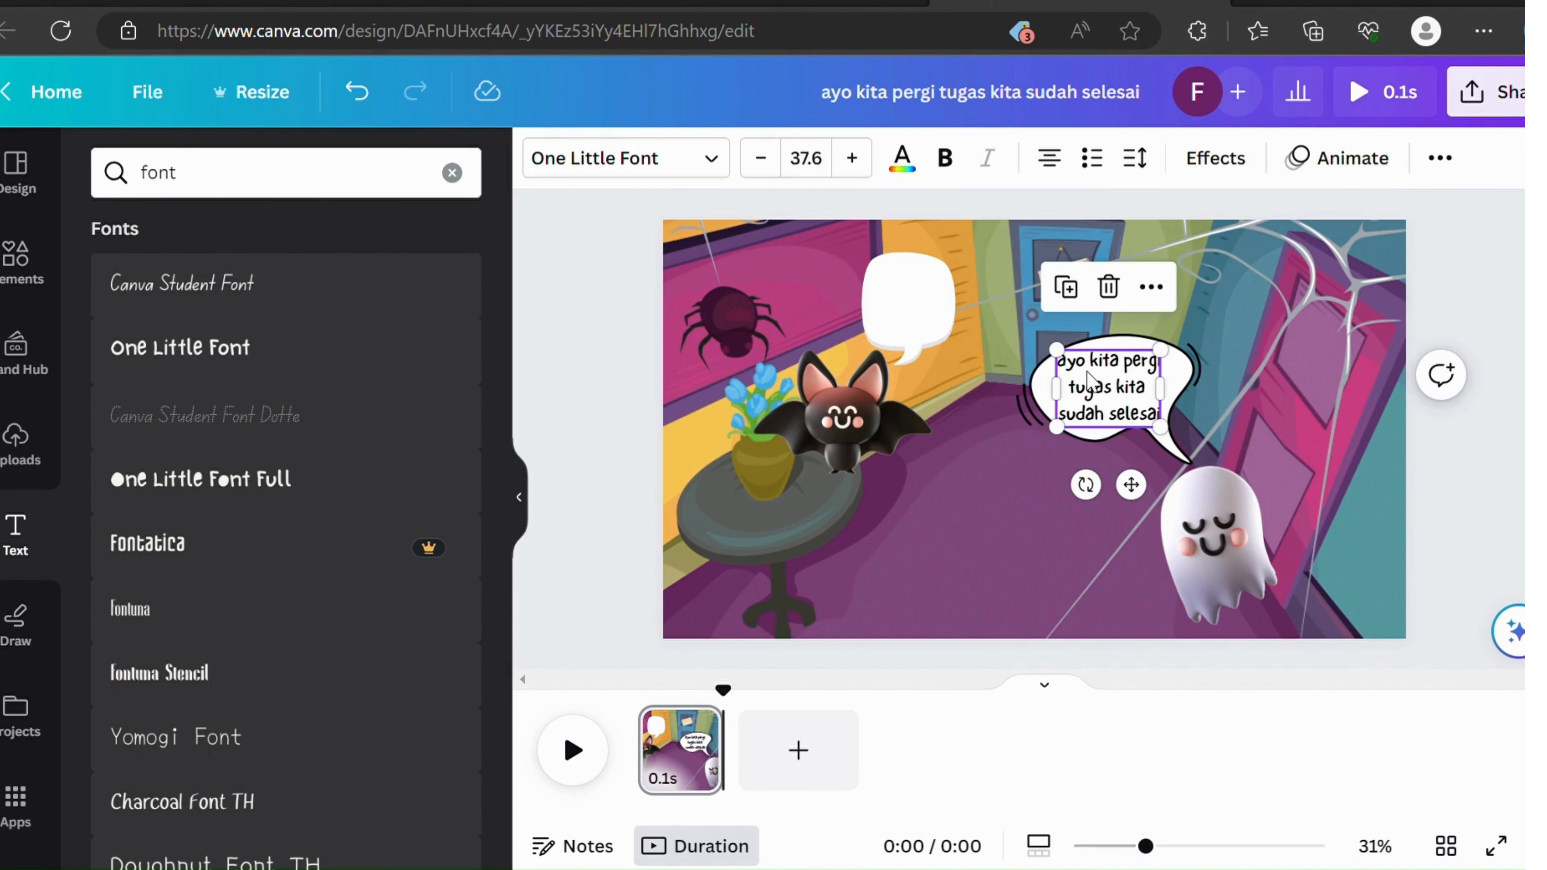
{"action": "left_click_drag", "start_coordinate": [1089, 374], "coordinate": [888, 285]}
Step: Reword the text in the bat's speech bubble as "ayo hihihii", split over two lines
{"action": "left_click", "coordinate": [892, 287]}
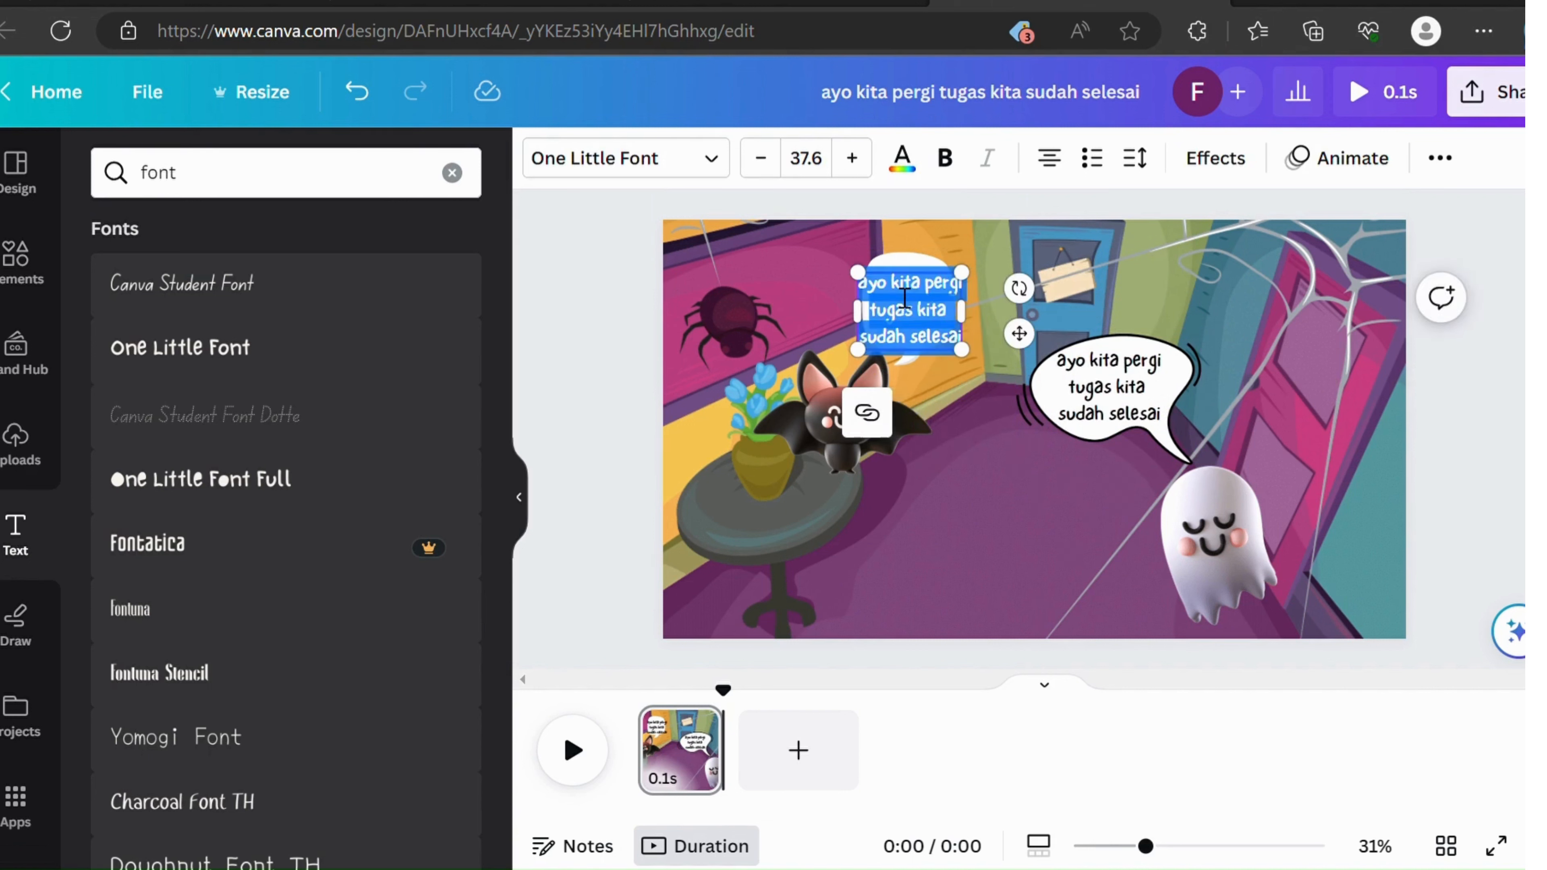
{"action": "left_click", "coordinate": [891, 287]}
{"action": "left_click_drag", "start_coordinate": [891, 287], "coordinate": [971, 343]}
{"action": "type", "text": "hahaha"}
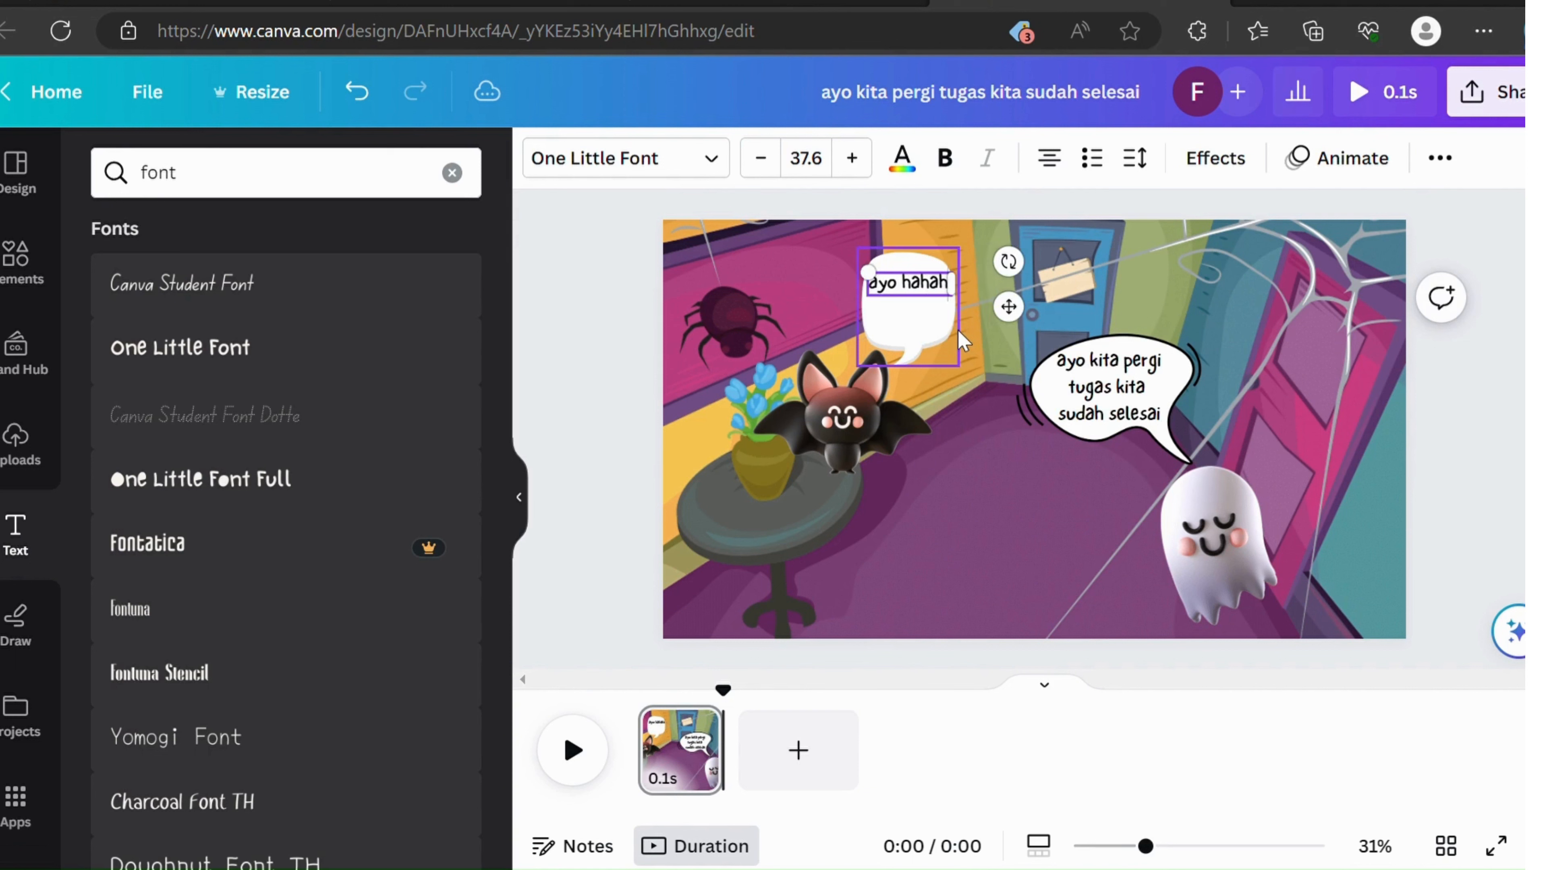
{"action": "key", "text": "BackSpace"}
{"action": "key", "text": "BackSpace"}
{"action": "key", "text": "BackSpace"}
{"action": "key", "text": "BackSpace"}
{"action": "key", "text": "BackSpace"}
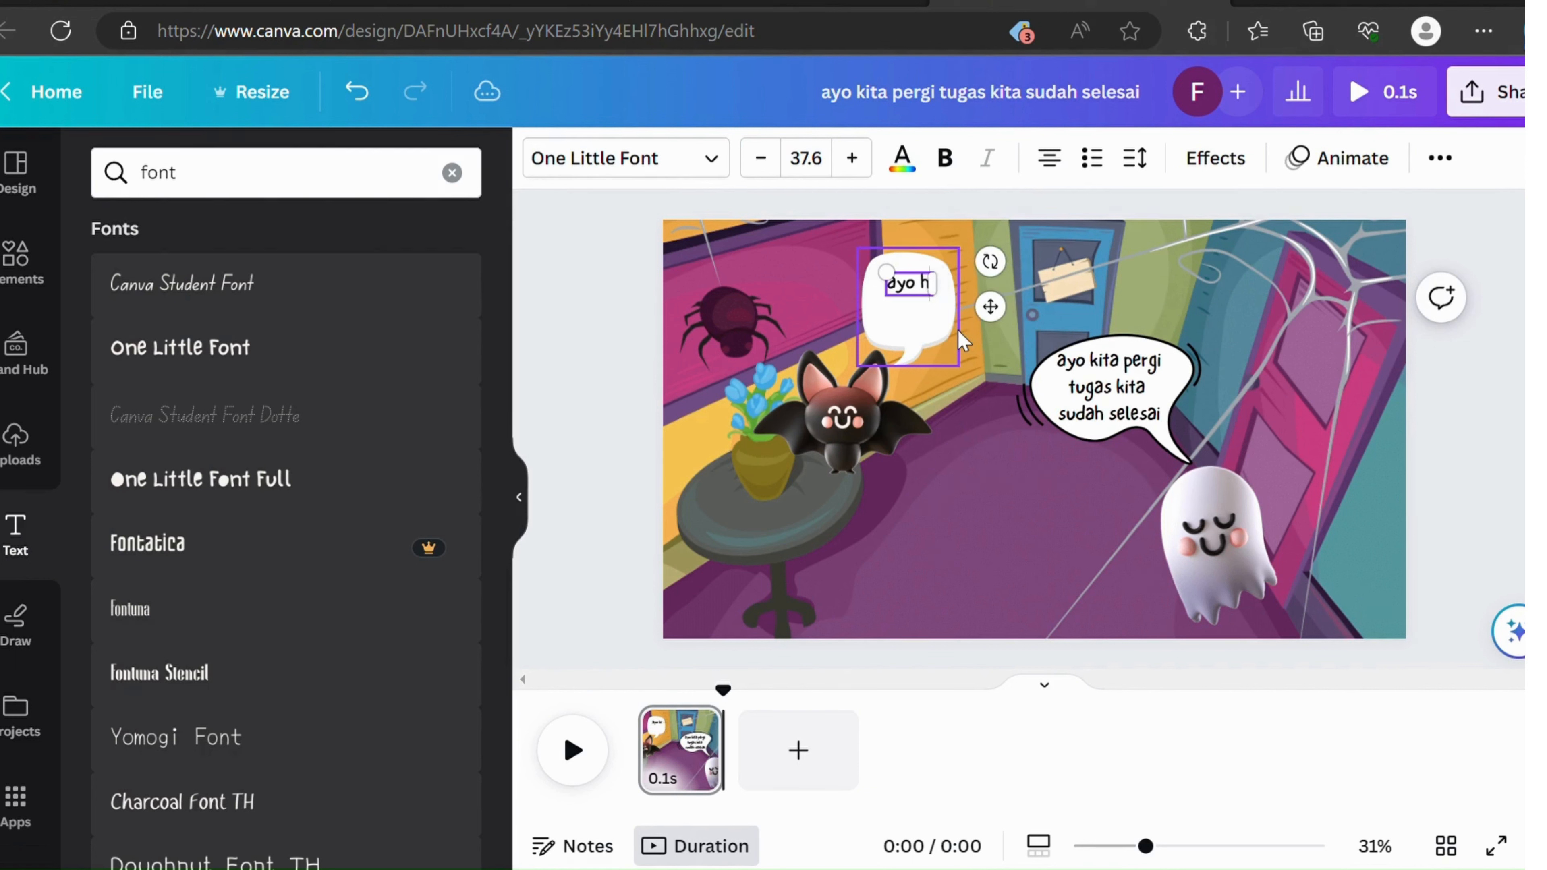
{"action": "type", "text": "ihihi"}
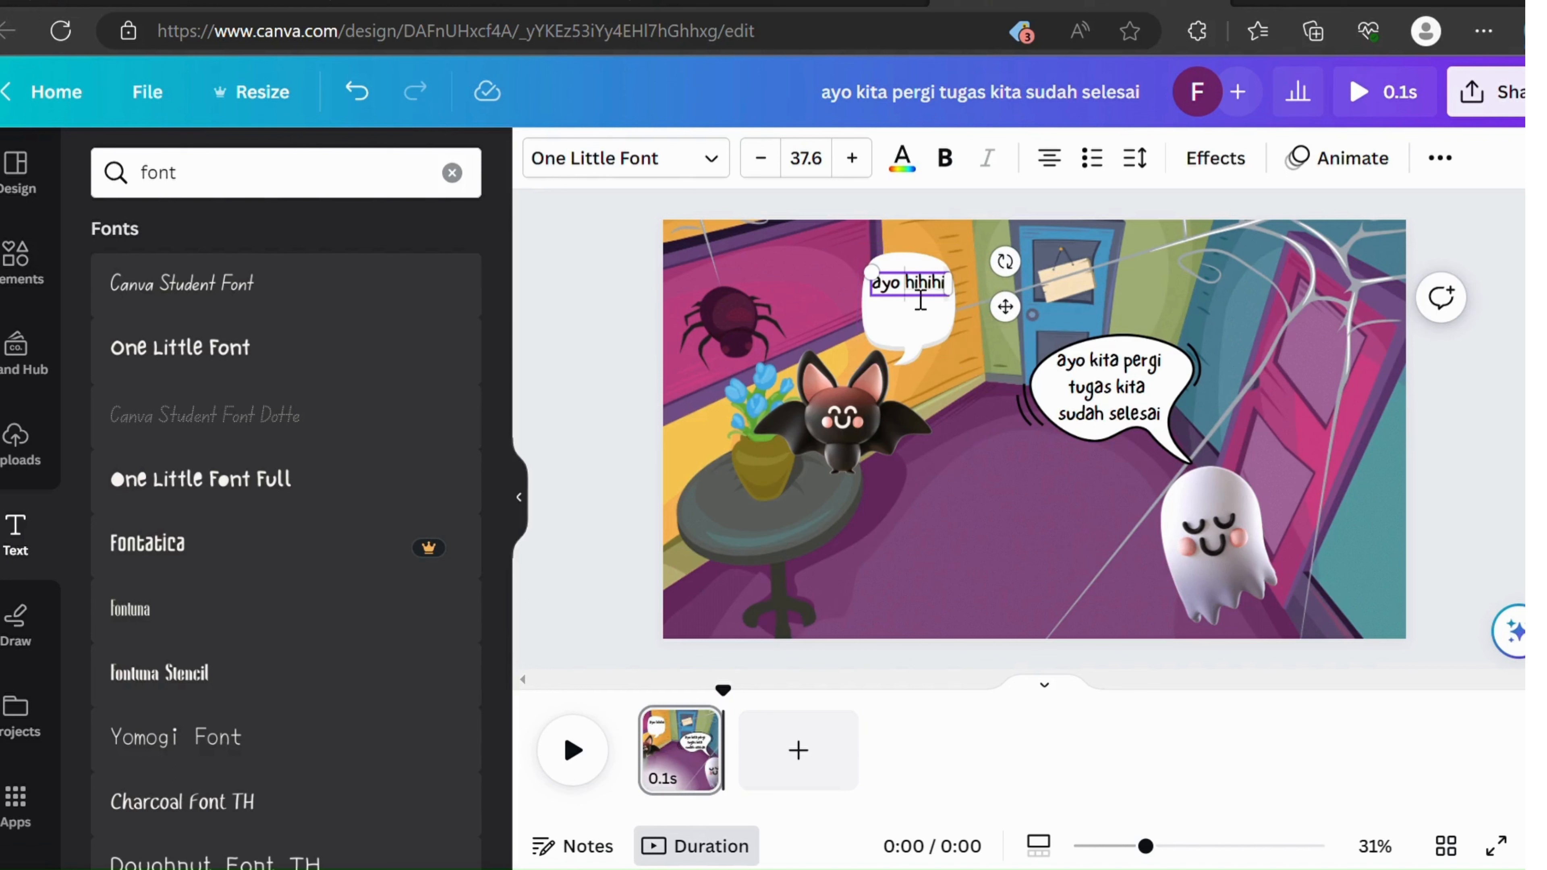
{"action": "key", "text": "Return"}
Step: Duplicate the page and delete both speech bubbles and their texts from the copy
{"action": "left_click", "coordinate": [719, 785]}
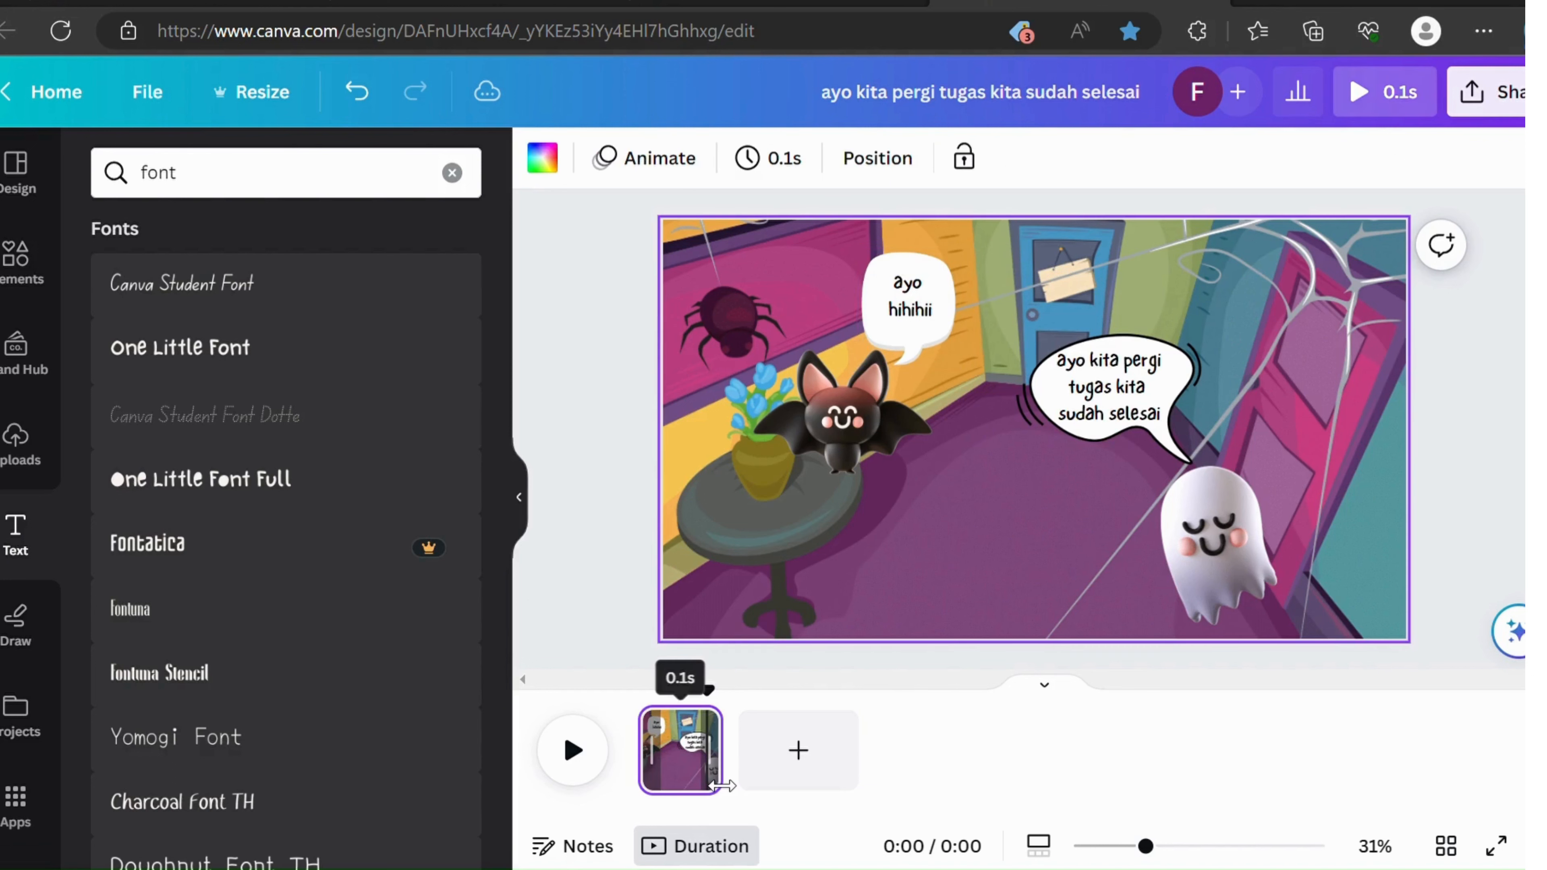
{"action": "key", "text": "ctrl+d"}
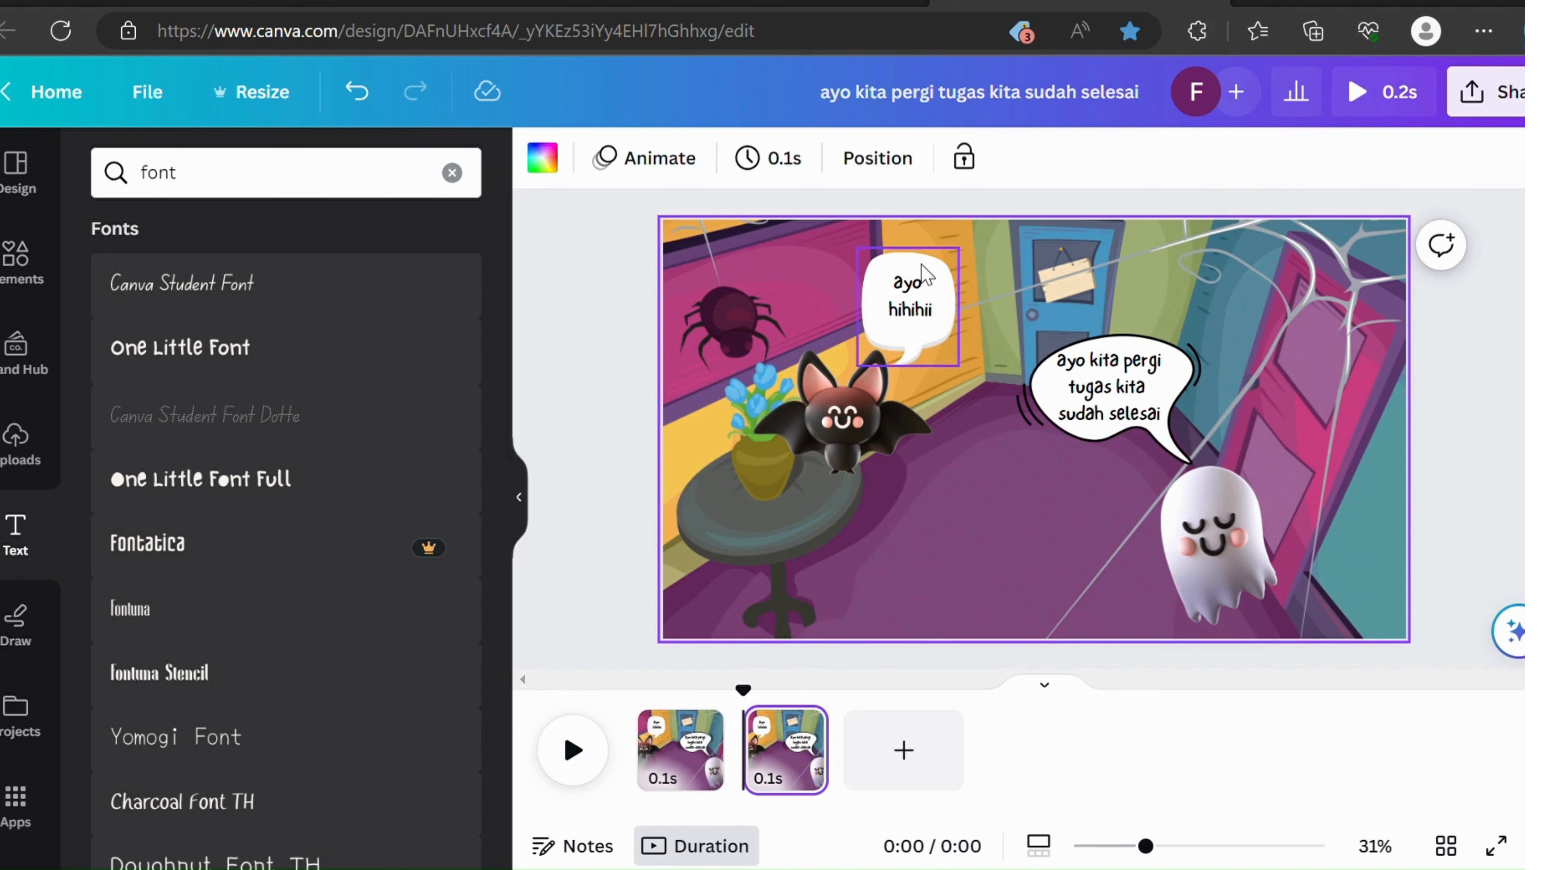
{"action": "left_click", "coordinate": [880, 302]}
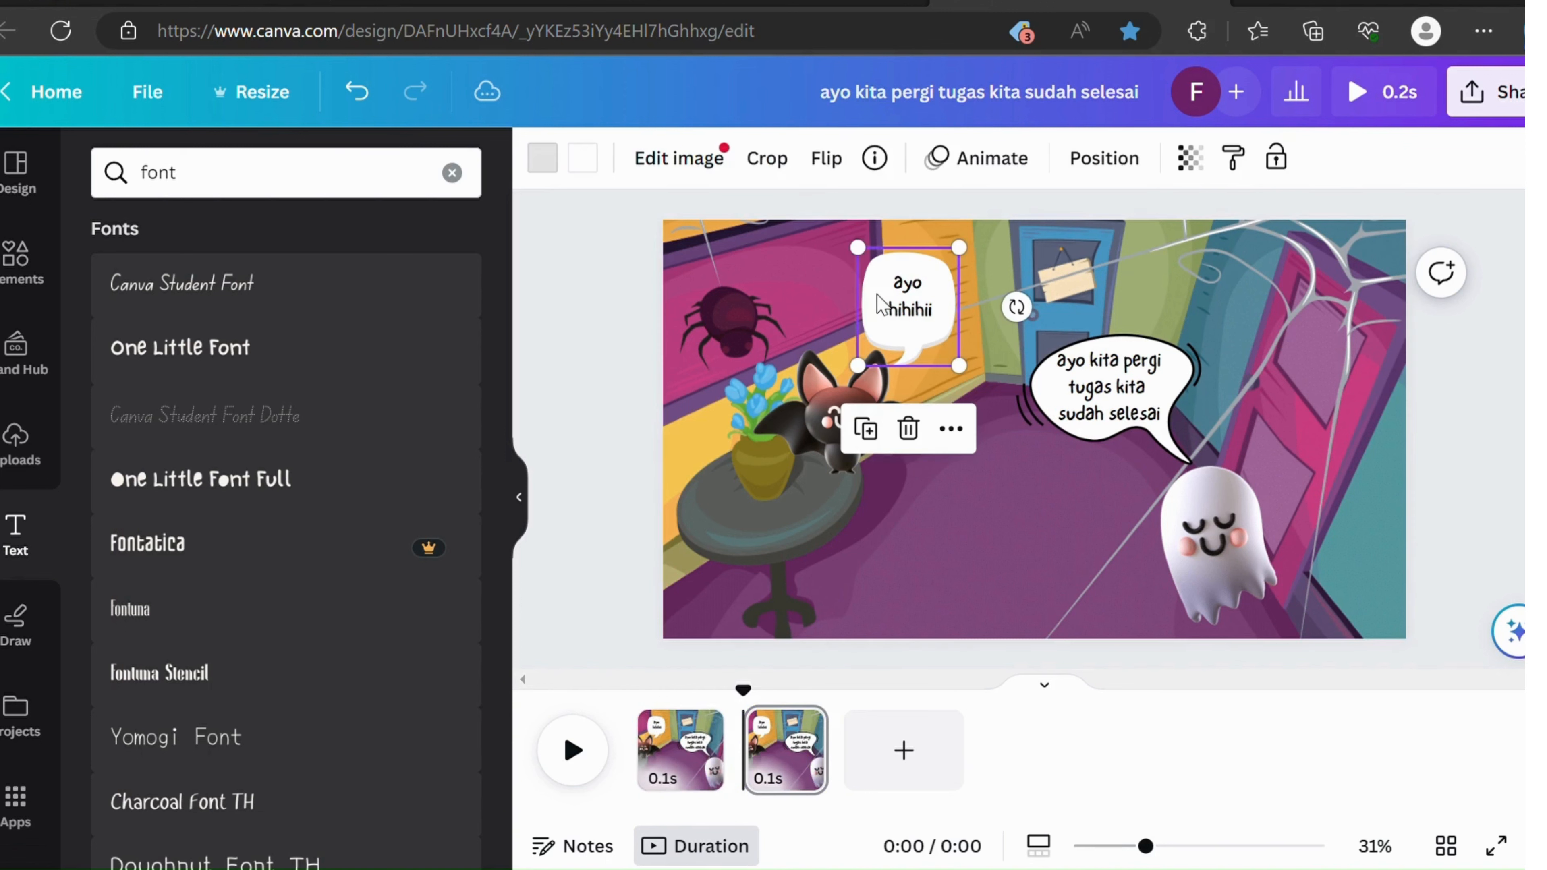
{"action": "left_click", "coordinate": [908, 311], "text": "shift"}
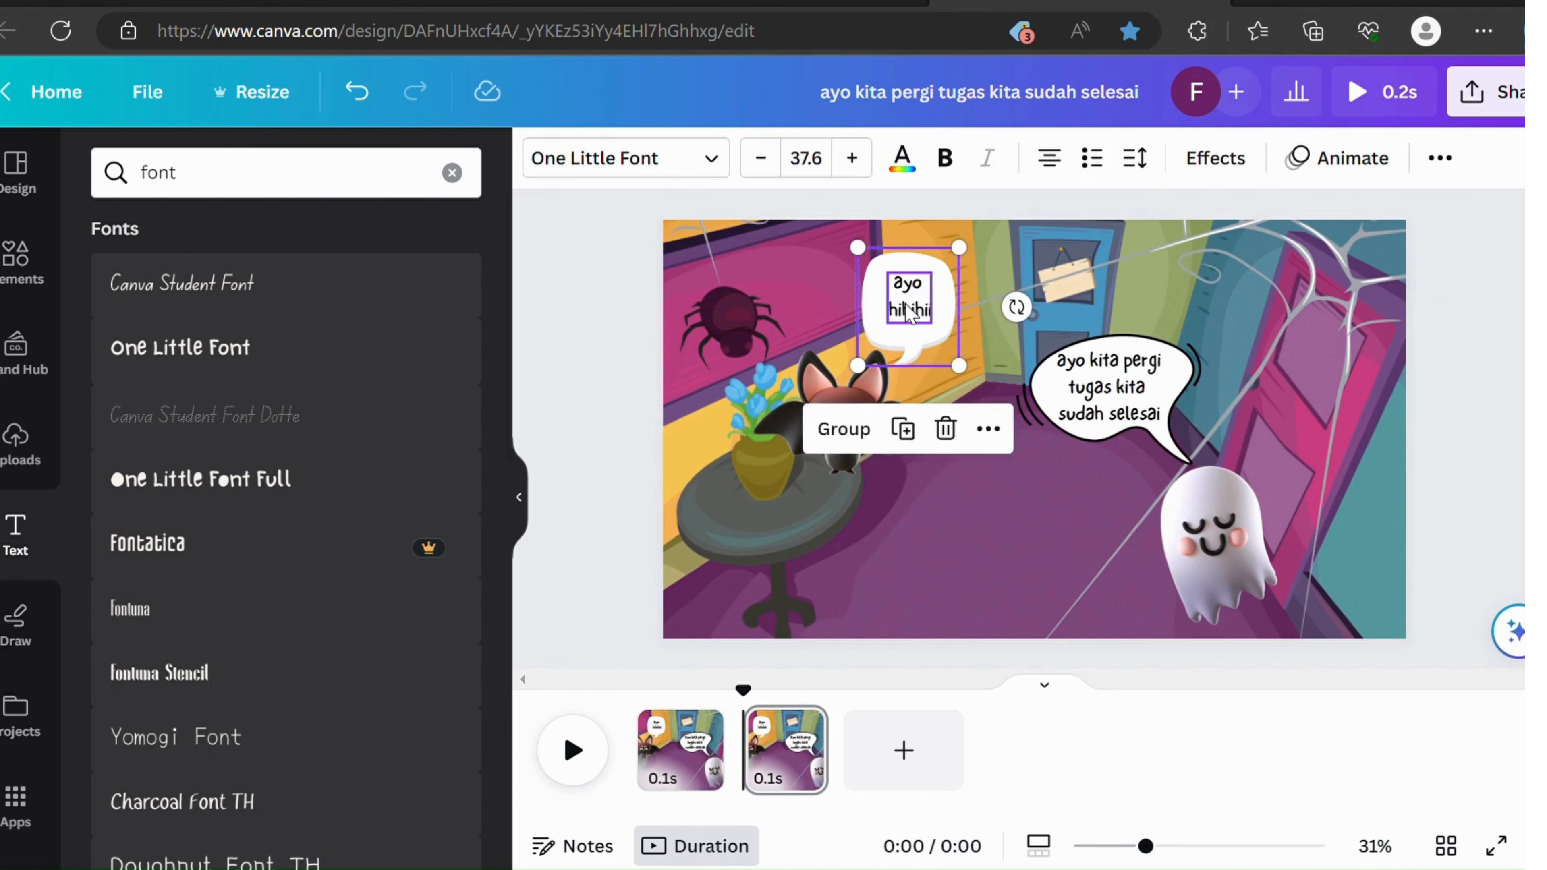
{"action": "key", "text": "Delete"}
{"action": "left_click", "coordinate": [1098, 390]}
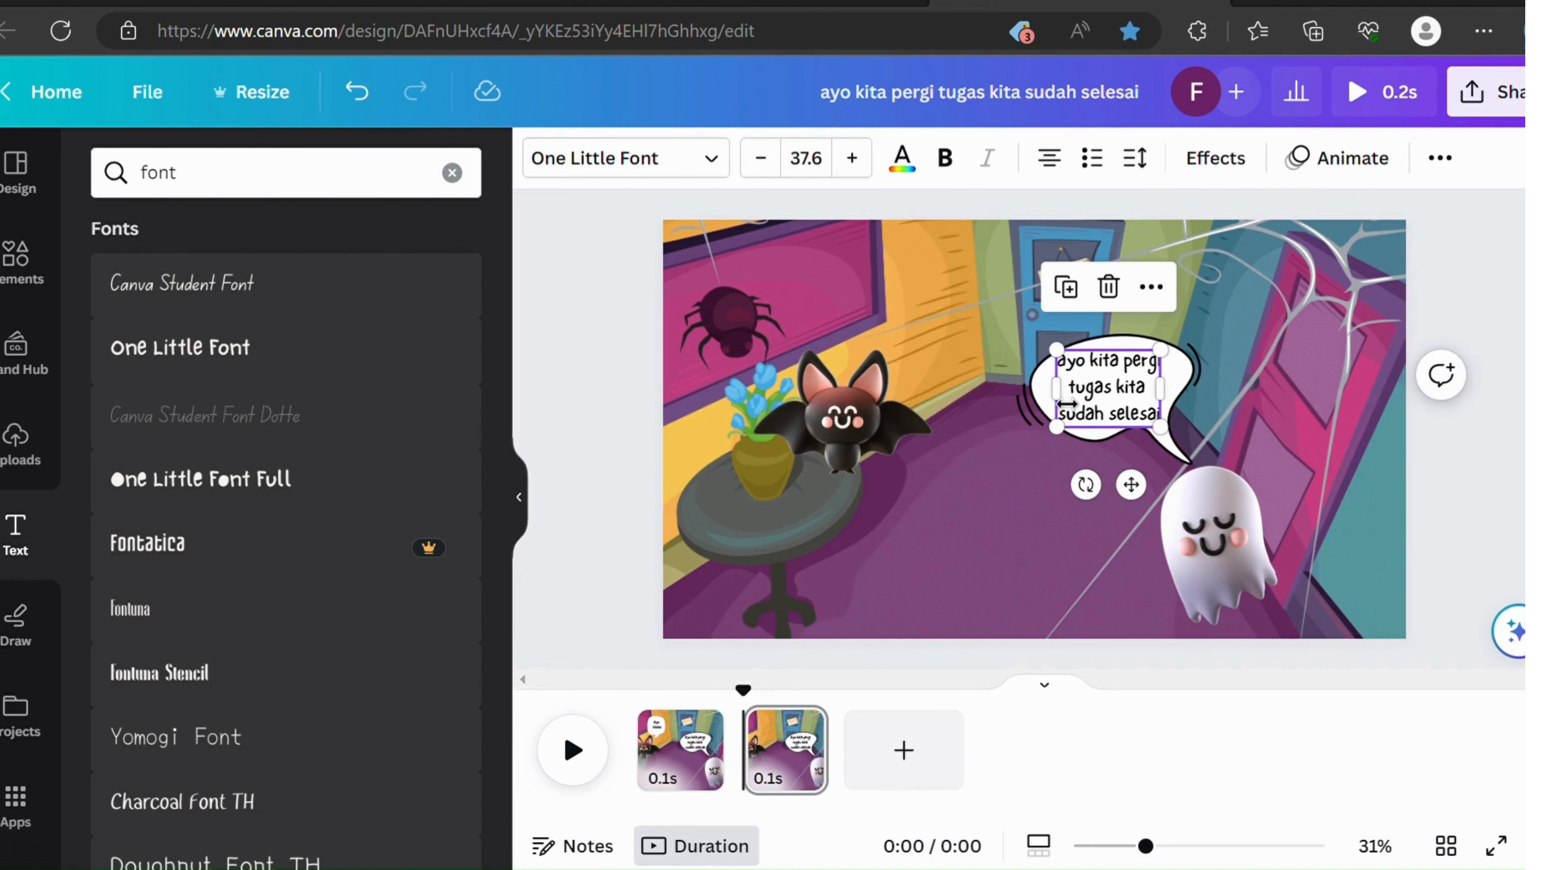
{"action": "left_click", "coordinate": [1037, 396], "text": "shift"}
{"action": "key", "text": "Delete"}
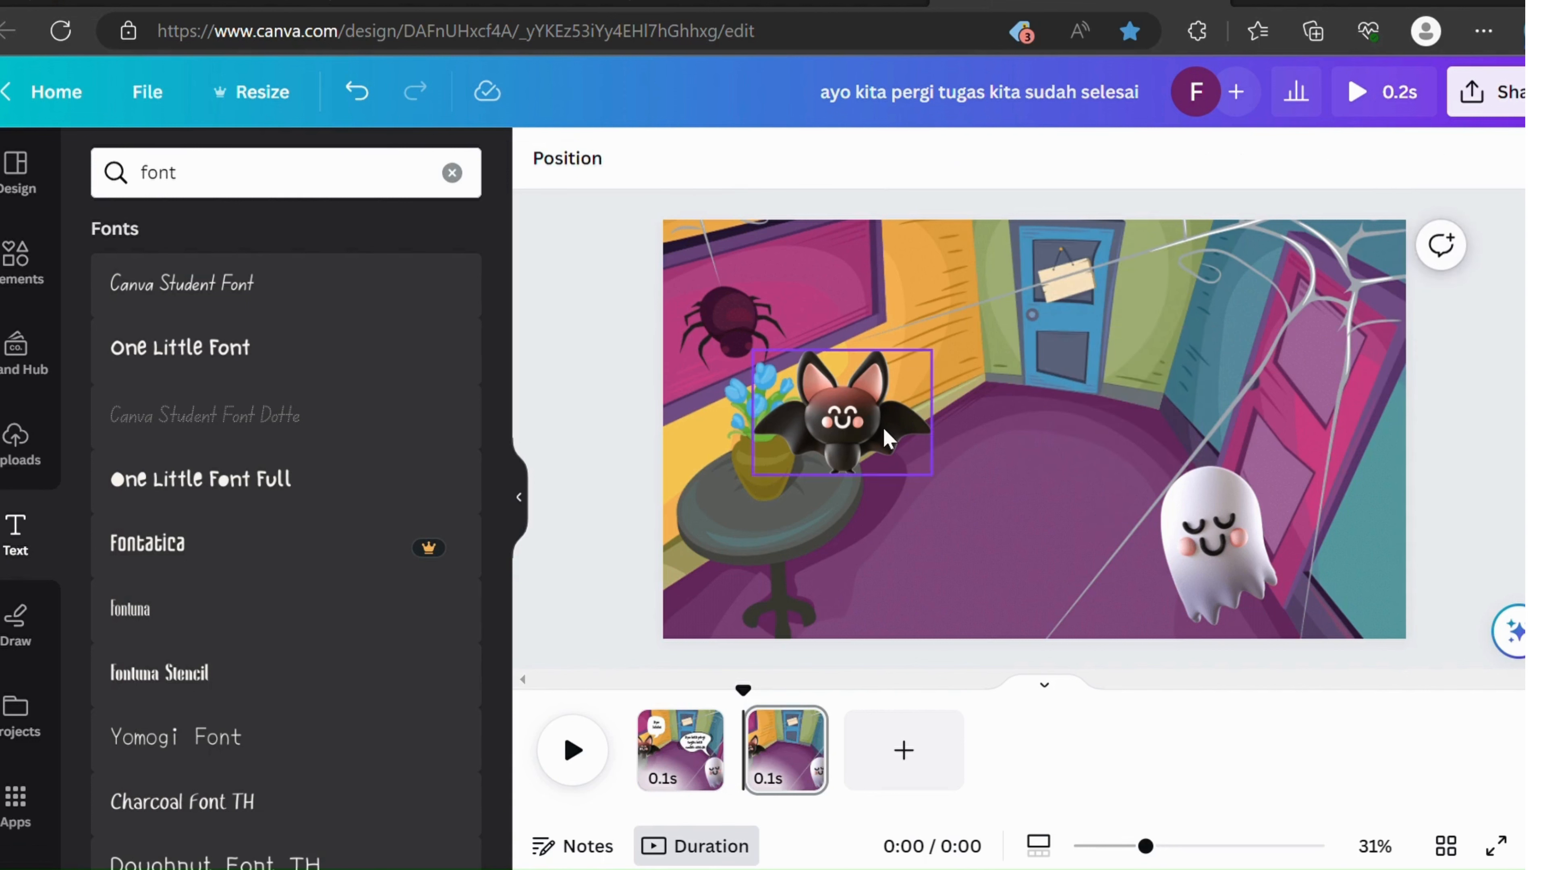
Step: Move the bat on the second page slightly up and to the right and tilt it clockwise
{"action": "left_click", "coordinate": [877, 436]}
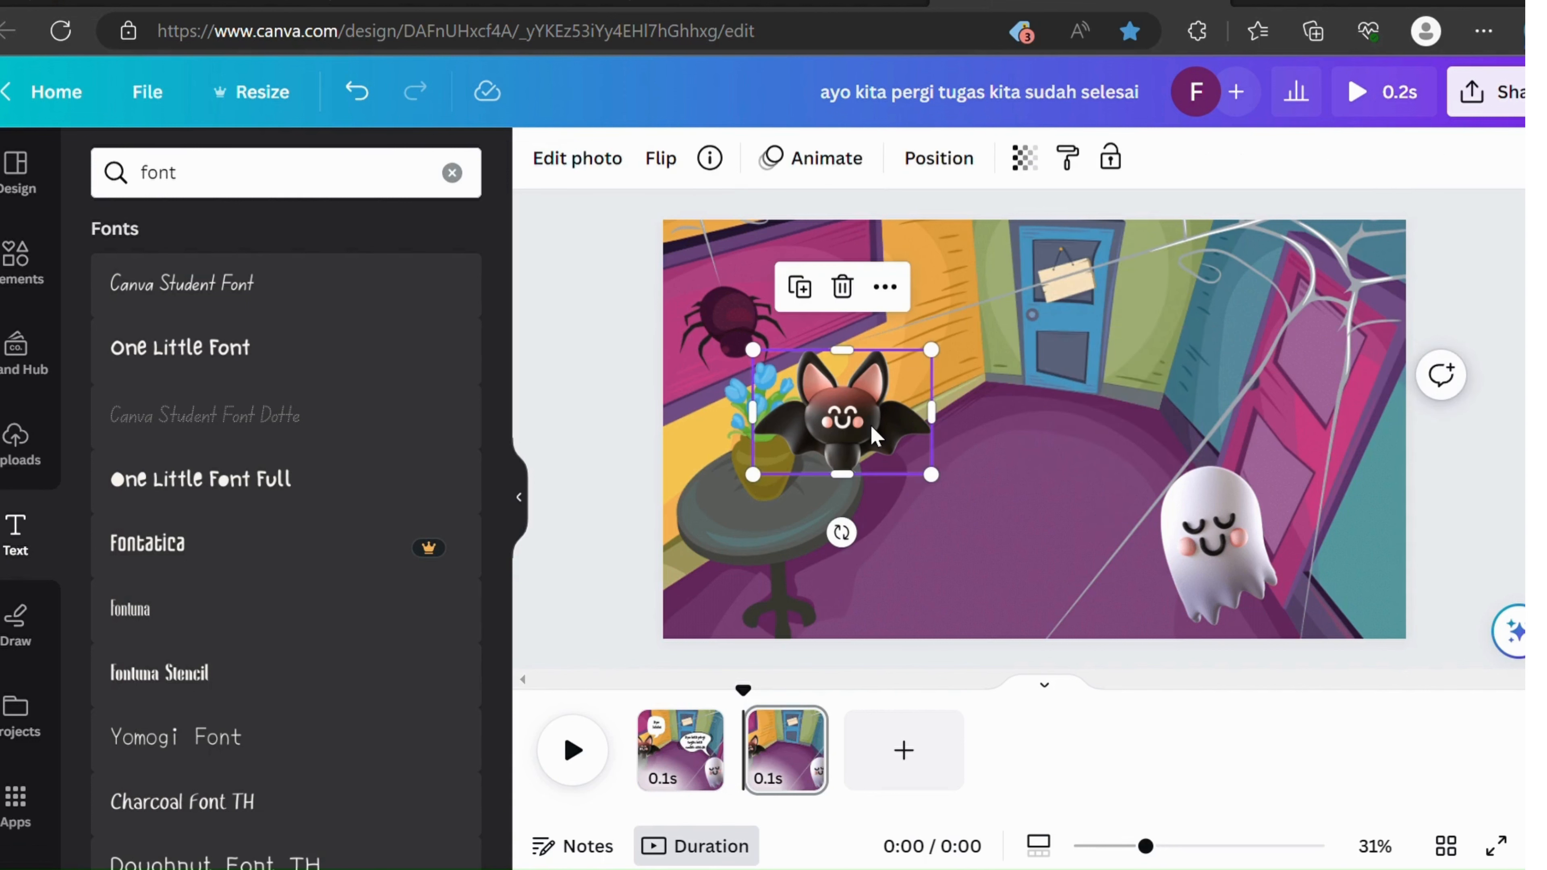
{"action": "left_click_drag", "start_coordinate": [870, 423], "coordinate": [909, 402]}
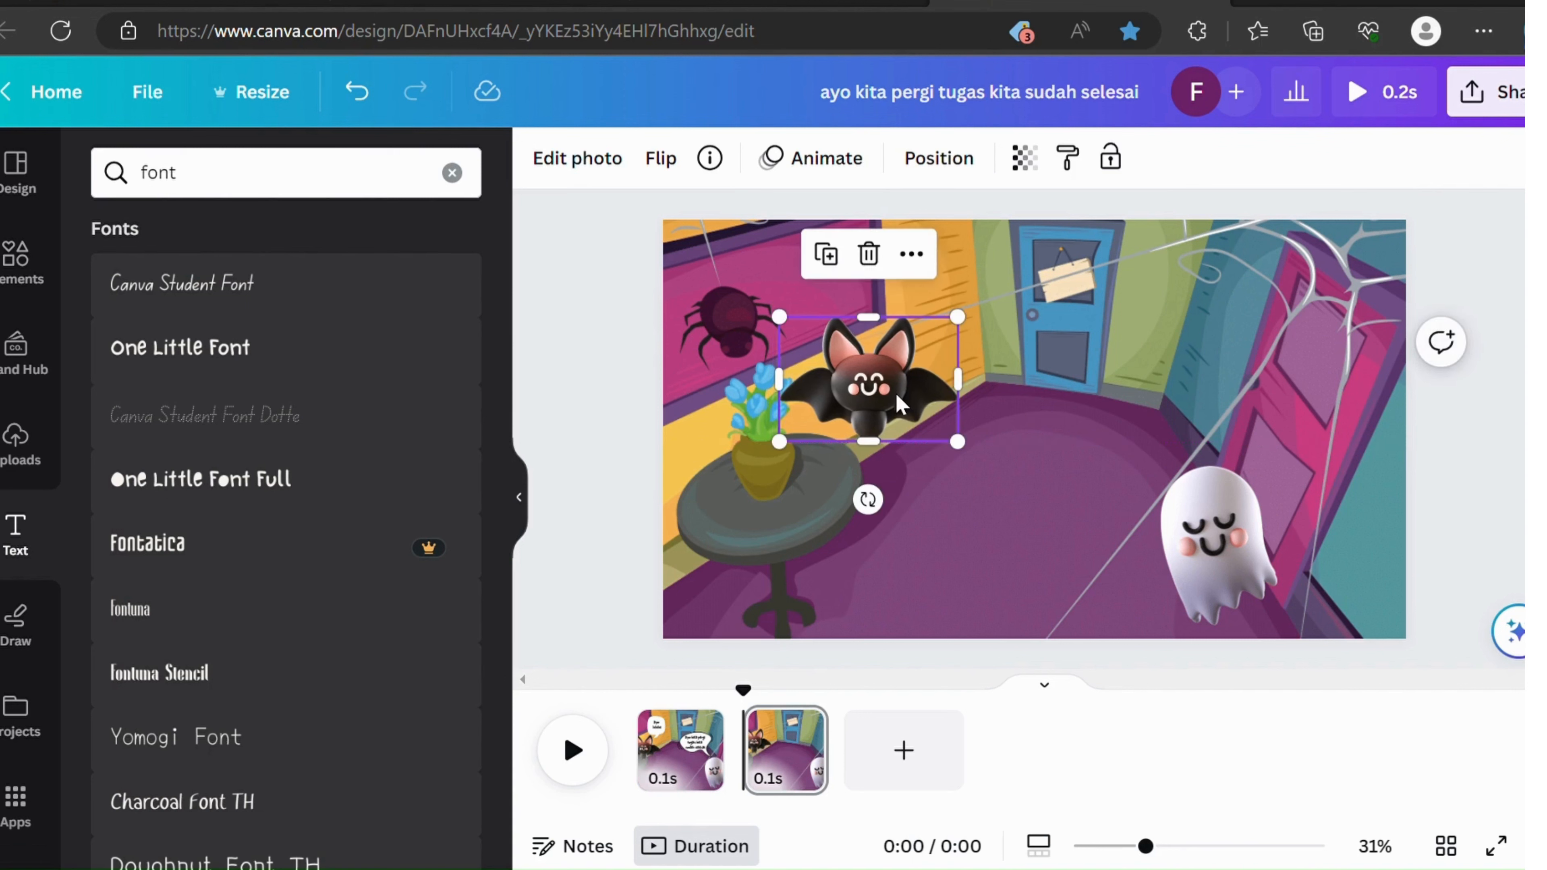
{"action": "mouse_move", "coordinate": [867, 500]}
{"action": "left_mouse_down"}
{"action": "mouse_move", "coordinate": [827, 511]}
{"action": "mouse_move", "coordinate": [853, 525]}
{"action": "left_mouse_up"}
Step: Tilt the ghost on the second page slightly counterclockwise and move it up and to the left
{"action": "left_click", "coordinate": [1237, 573]}
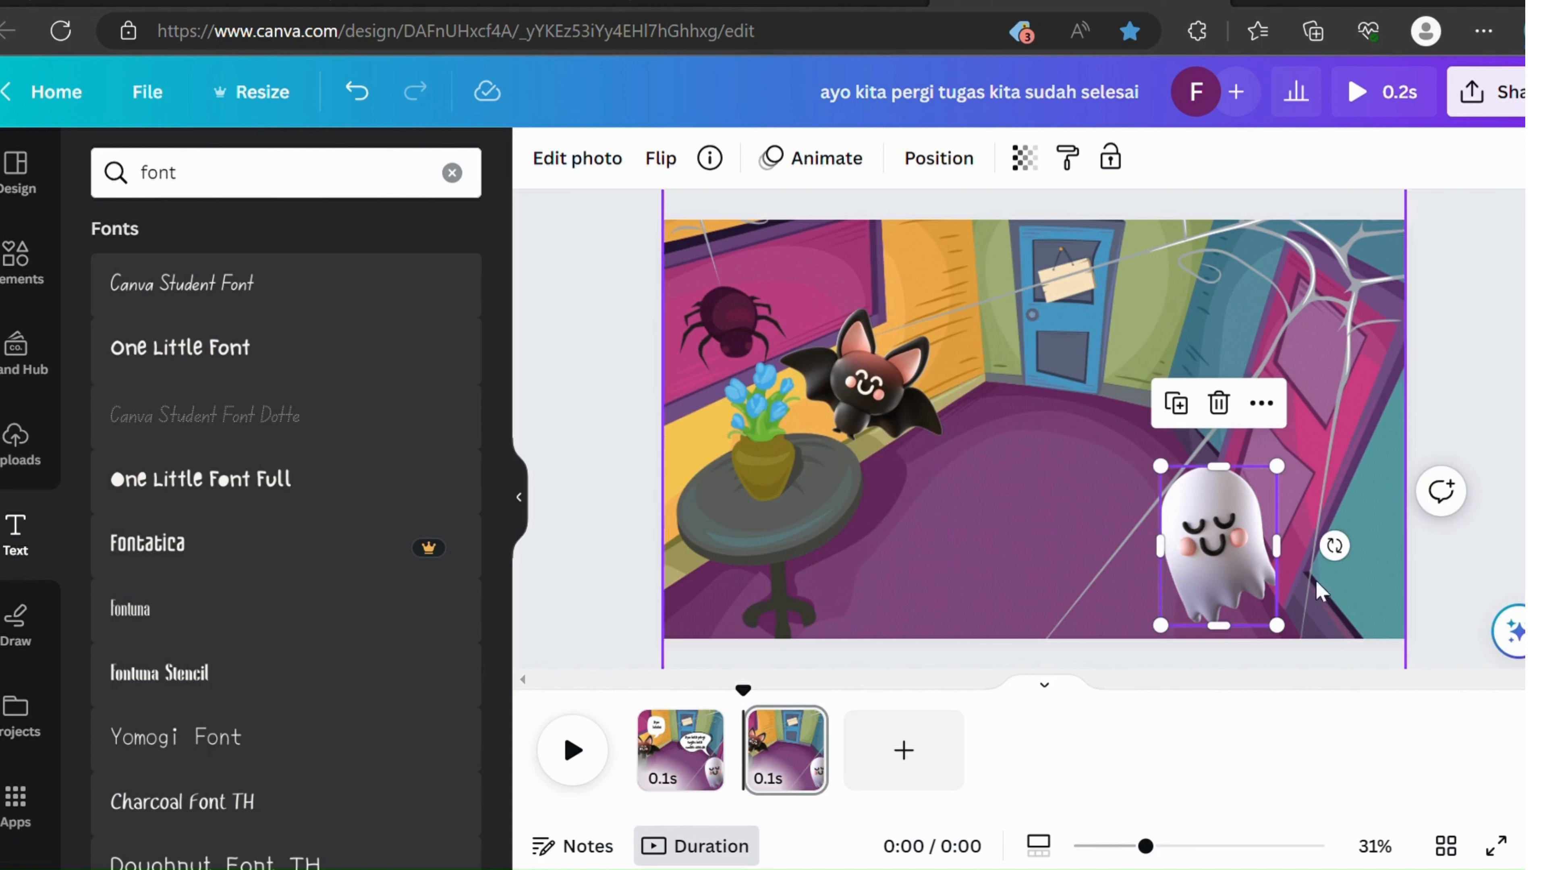
{"action": "left_click_drag", "start_coordinate": [1346, 570], "coordinate": [1361, 544]}
{"action": "left_click_drag", "start_coordinate": [1237, 546], "coordinate": [1212, 493]}
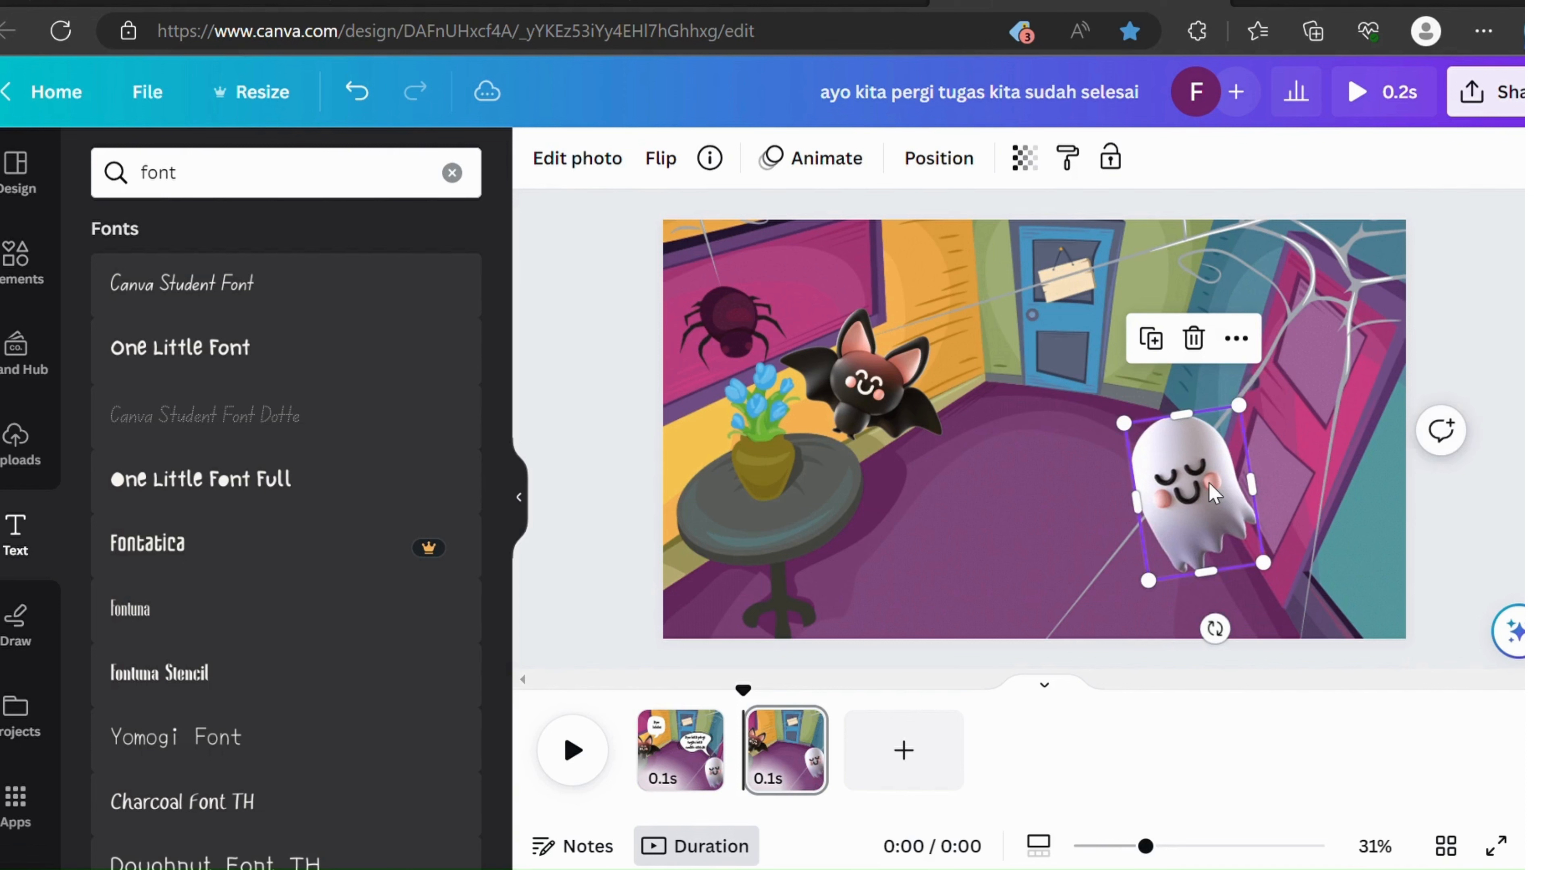
Step: Duplicate the second page and, in the copy, move the bat up-right and the ghost up-left toward the blue door
{"action": "left_click", "coordinate": [801, 786]}
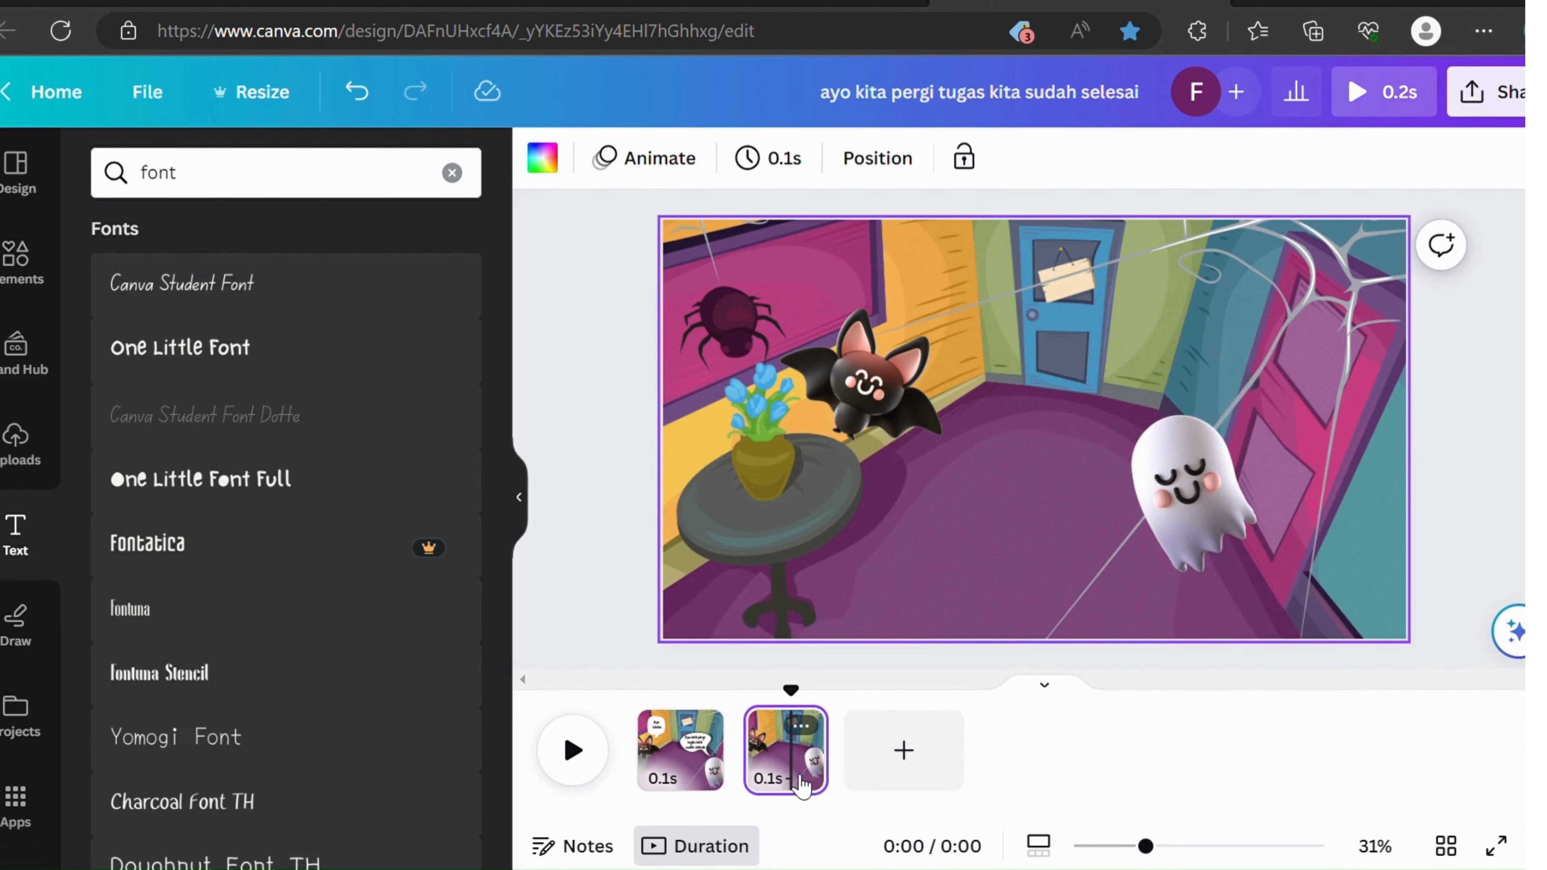
{"action": "key", "text": "ctrl+d"}
{"action": "left_click_drag", "start_coordinate": [875, 404], "coordinate": [918, 373]}
{"action": "left_click", "coordinate": [1182, 452]}
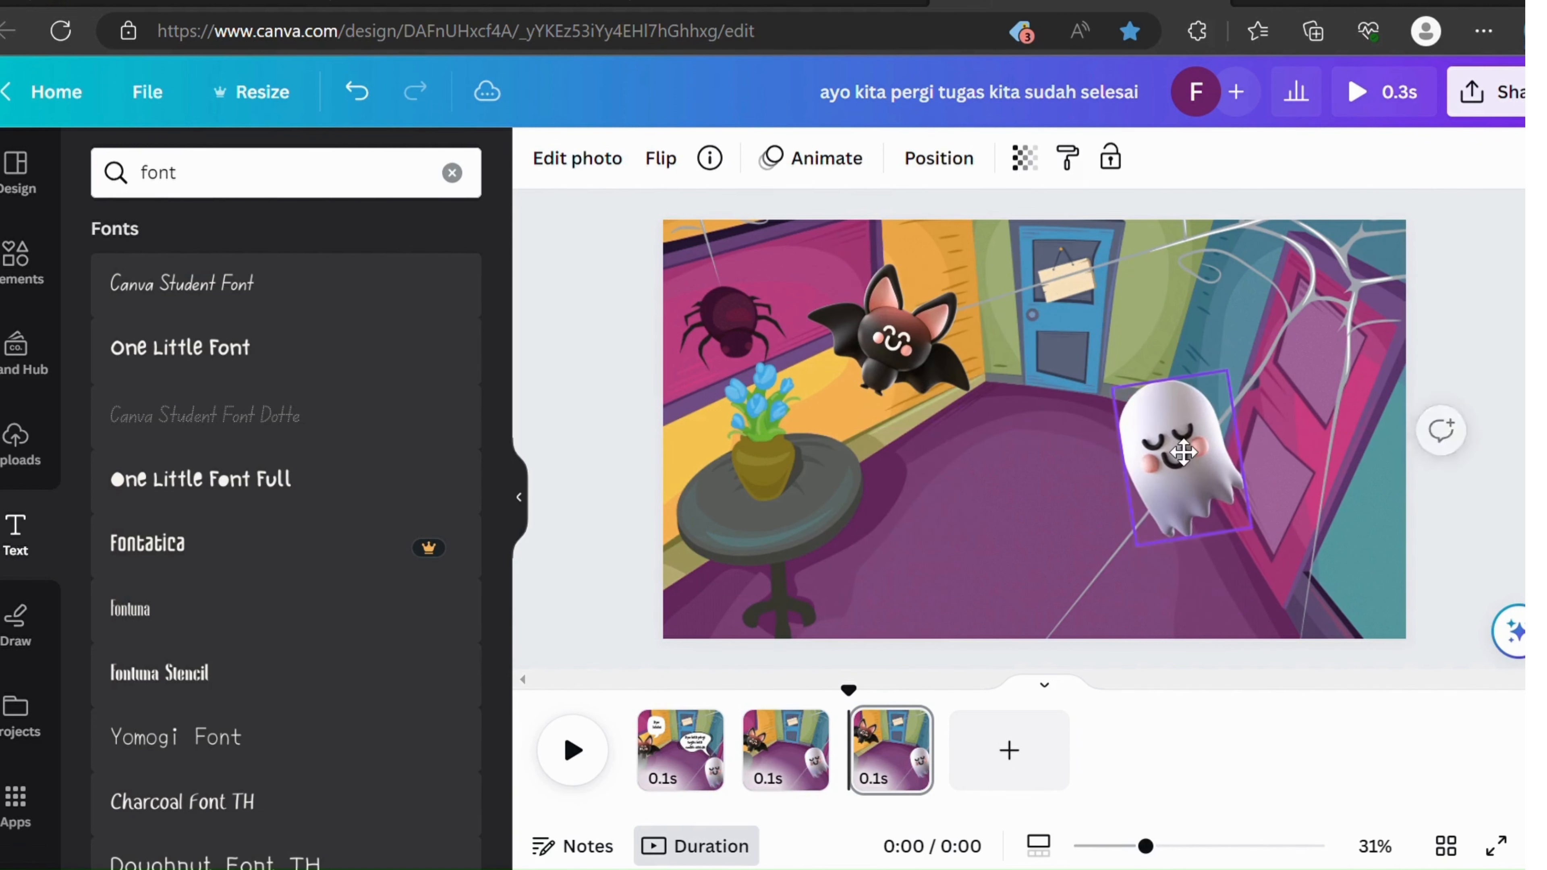
{"action": "left_click_drag", "start_coordinate": [1183, 451], "coordinate": [1178, 436]}
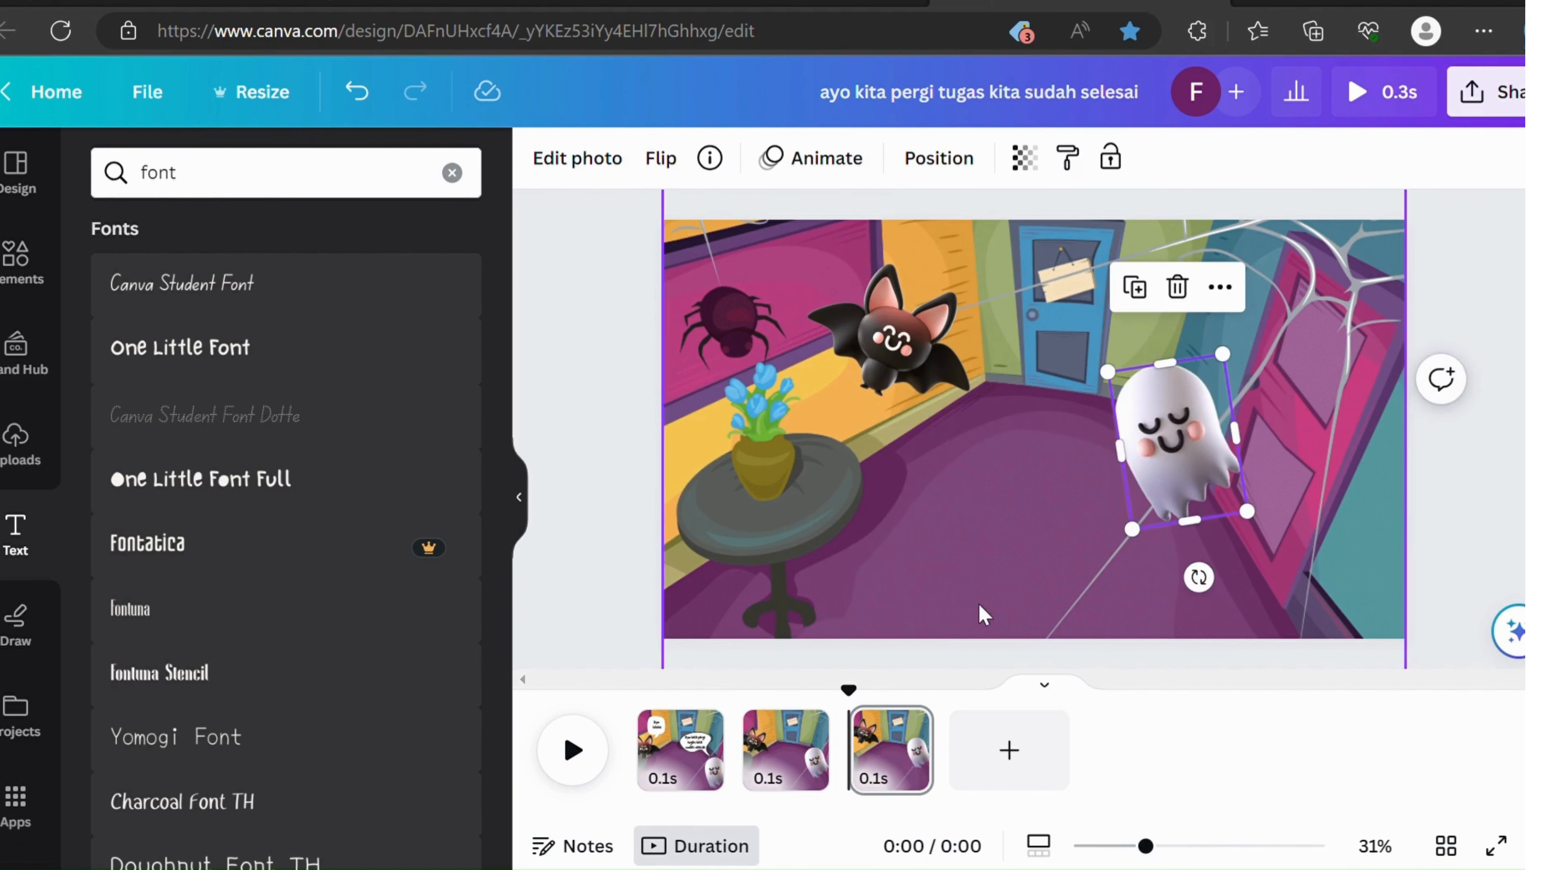
Step: Duplicate the third page and raise the ghost beside the blue door and the bat to its left in the copy
{"action": "left_click", "coordinate": [901, 781]}
{"action": "key", "text": "ctrl+d"}
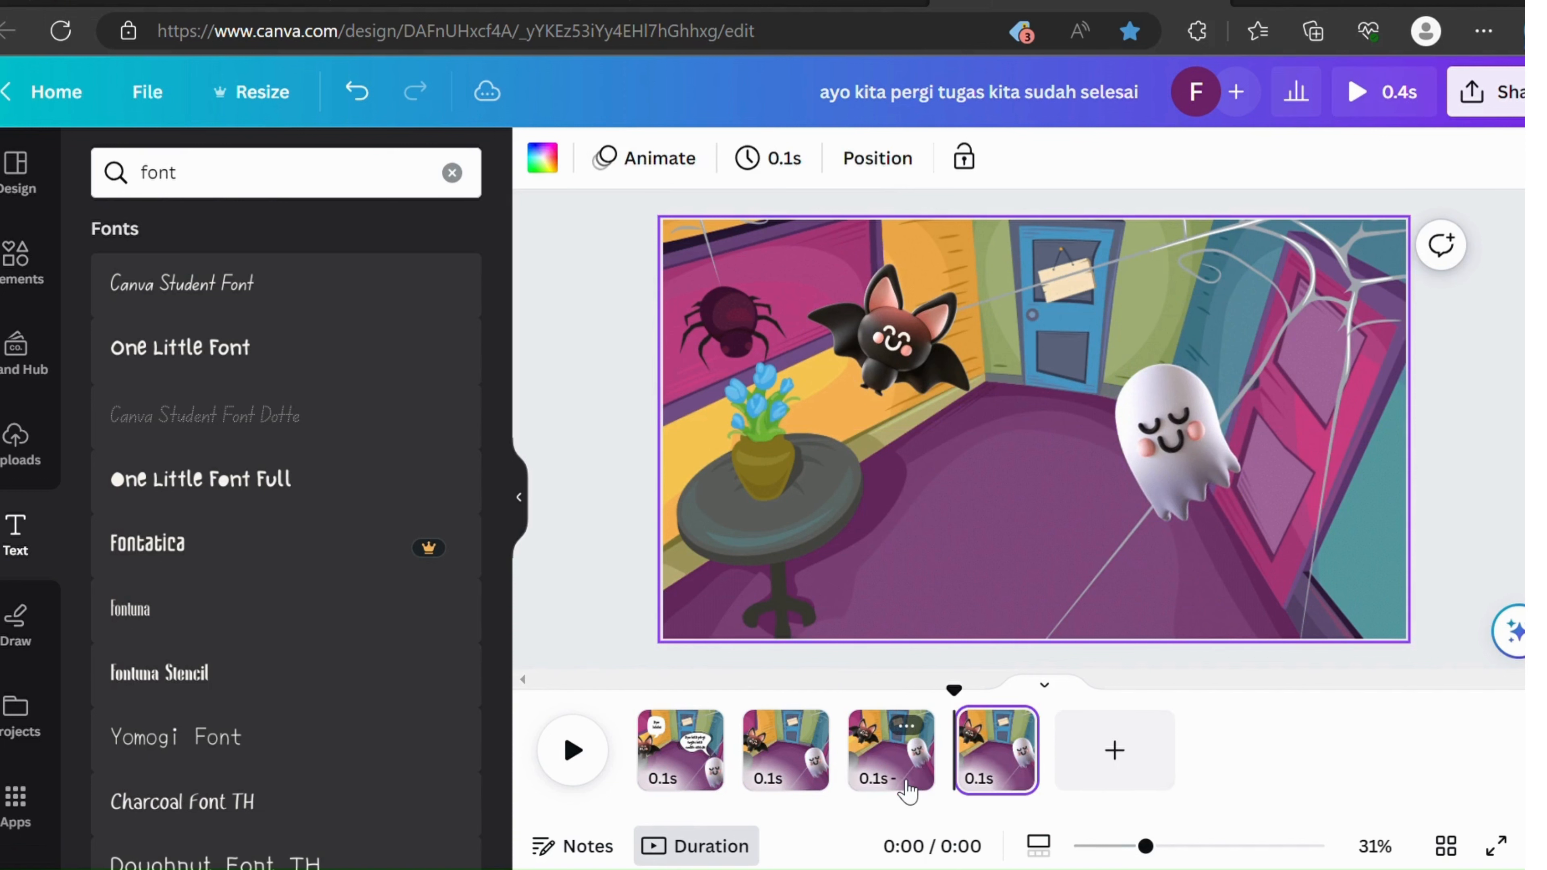
{"action": "left_click", "coordinate": [1179, 451]}
{"action": "left_click_drag", "start_coordinate": [1178, 451], "coordinate": [1153, 390]}
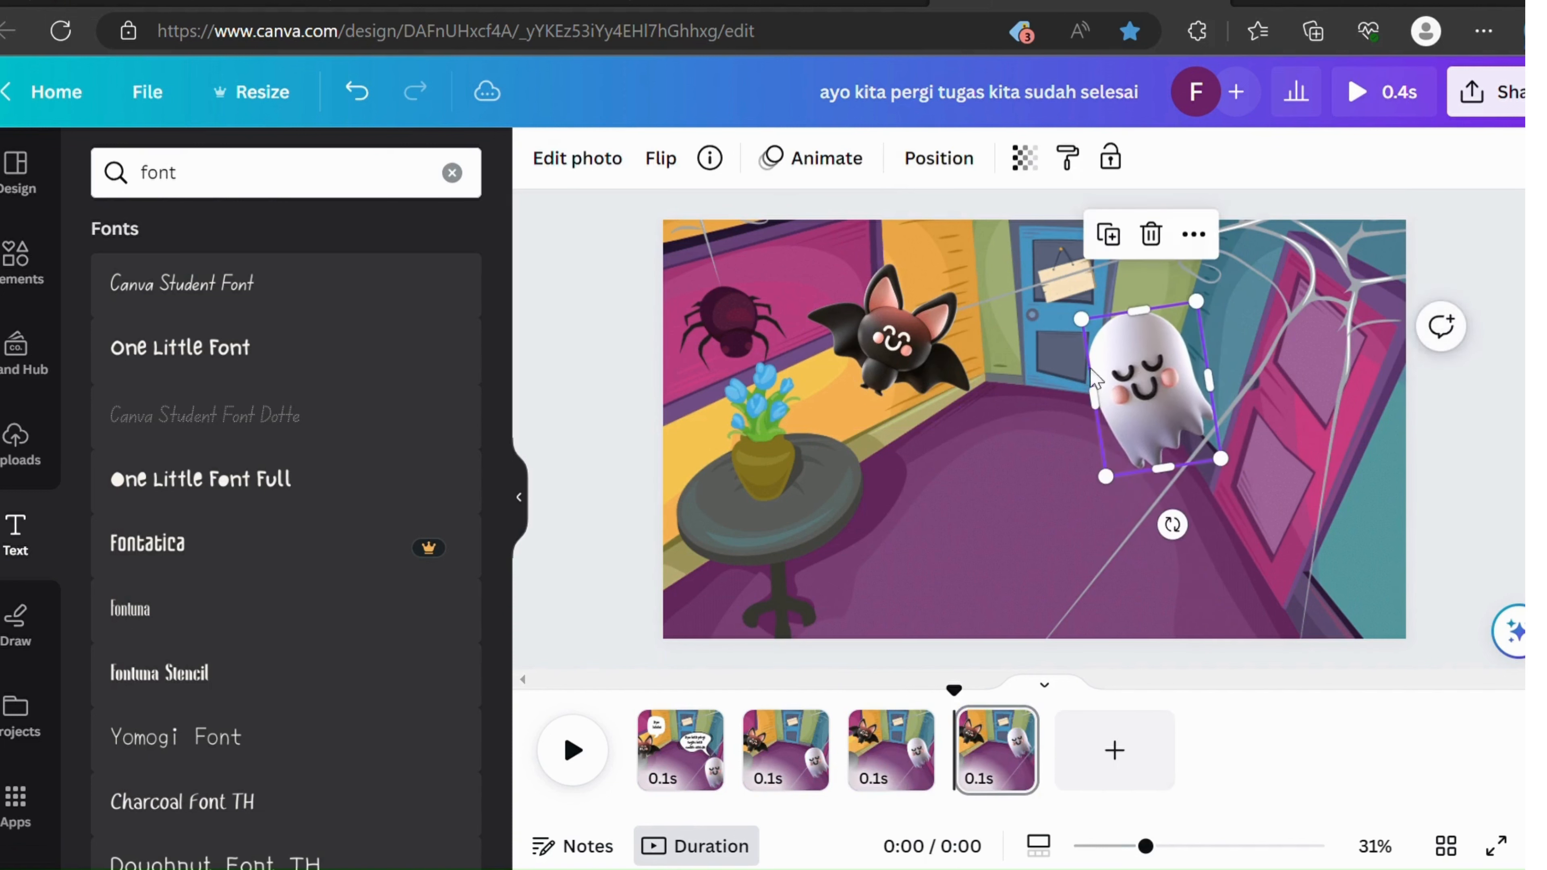
{"action": "left_click_drag", "start_coordinate": [913, 352], "coordinate": [946, 319]}
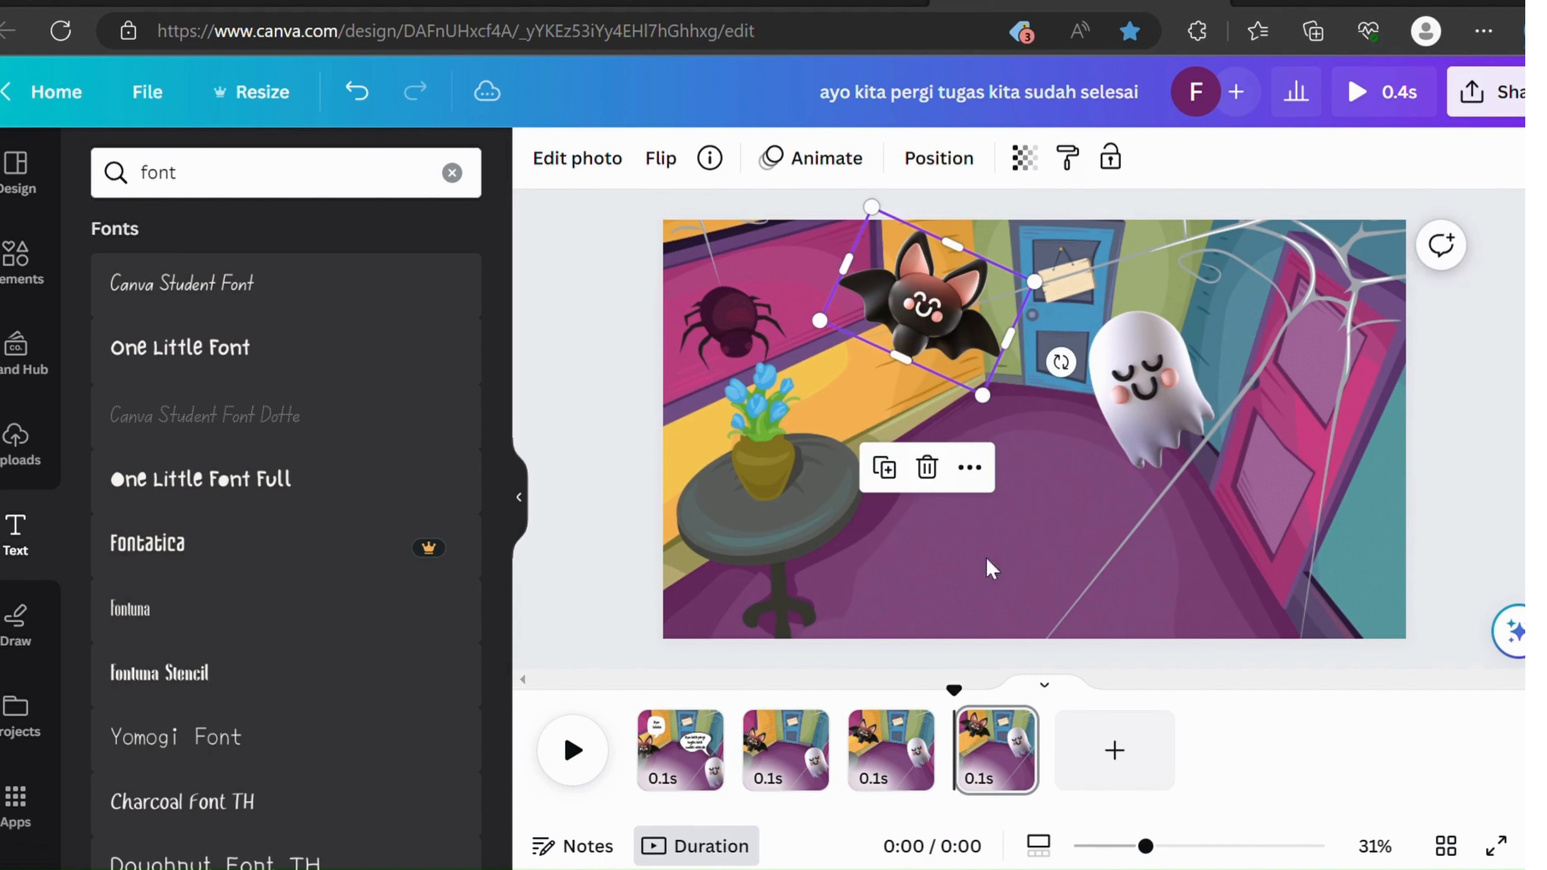
Step: Duplicate the fourth page and bring the ghost and the bat closer together in front of the blue door
{"action": "left_click", "coordinate": [1024, 762]}
{"action": "key", "text": "ctrl+d"}
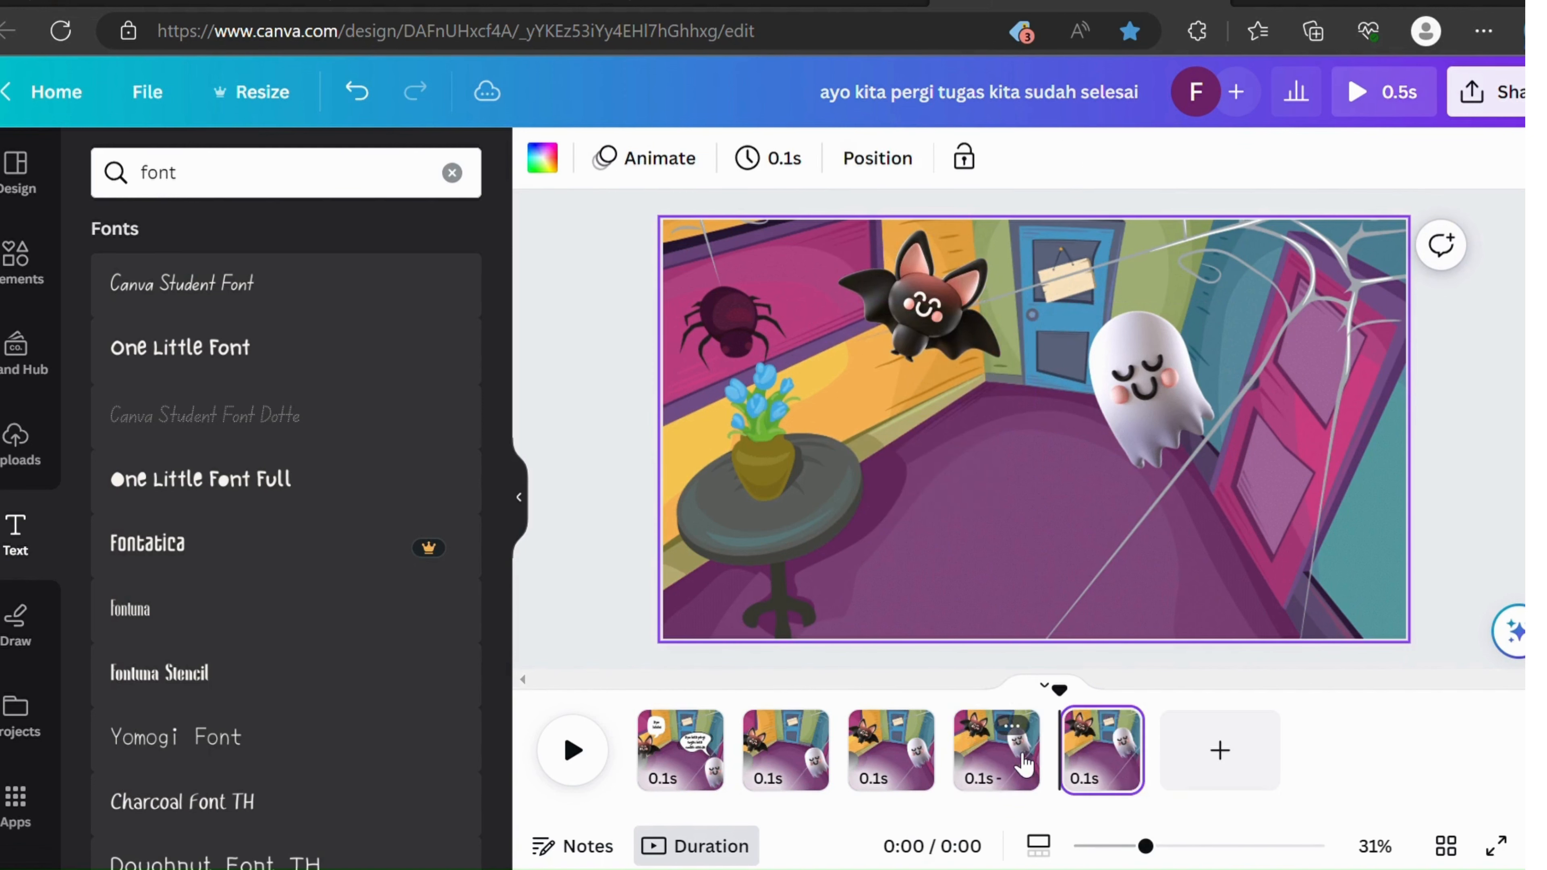
{"action": "left_click", "coordinate": [1167, 401]}
{"action": "left_click_drag", "start_coordinate": [1167, 401], "coordinate": [1144, 364]}
{"action": "left_click", "coordinate": [950, 314]}
{"action": "left_click_drag", "start_coordinate": [951, 315], "coordinate": [1002, 308]}
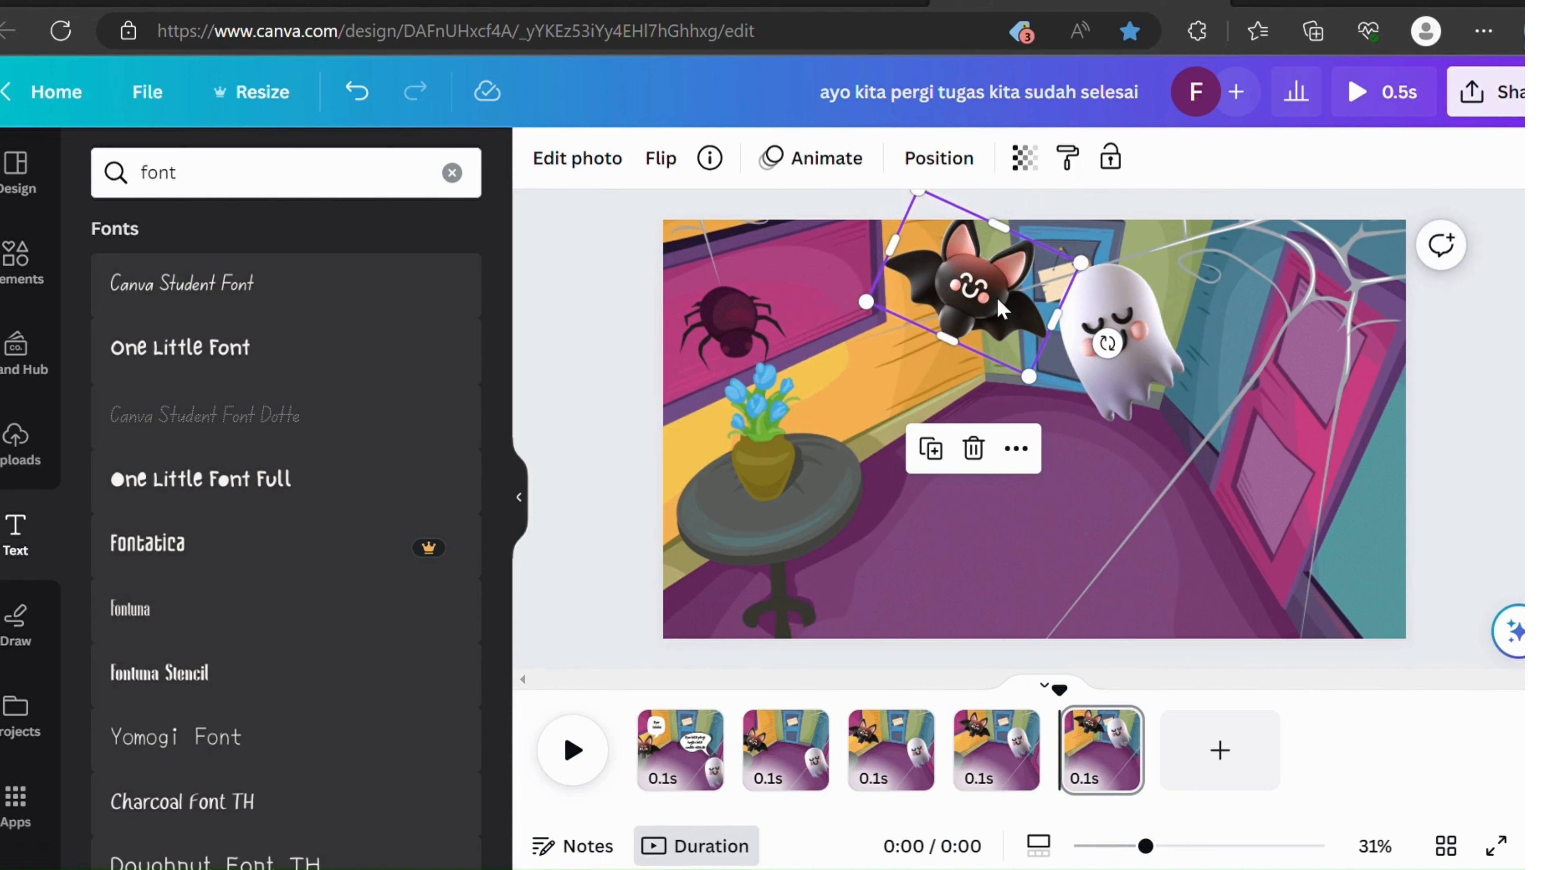
Step: Duplicate the fifth page and move the ghost up-left and the bat right until they overlap at the door
{"action": "left_click", "coordinate": [1097, 753]}
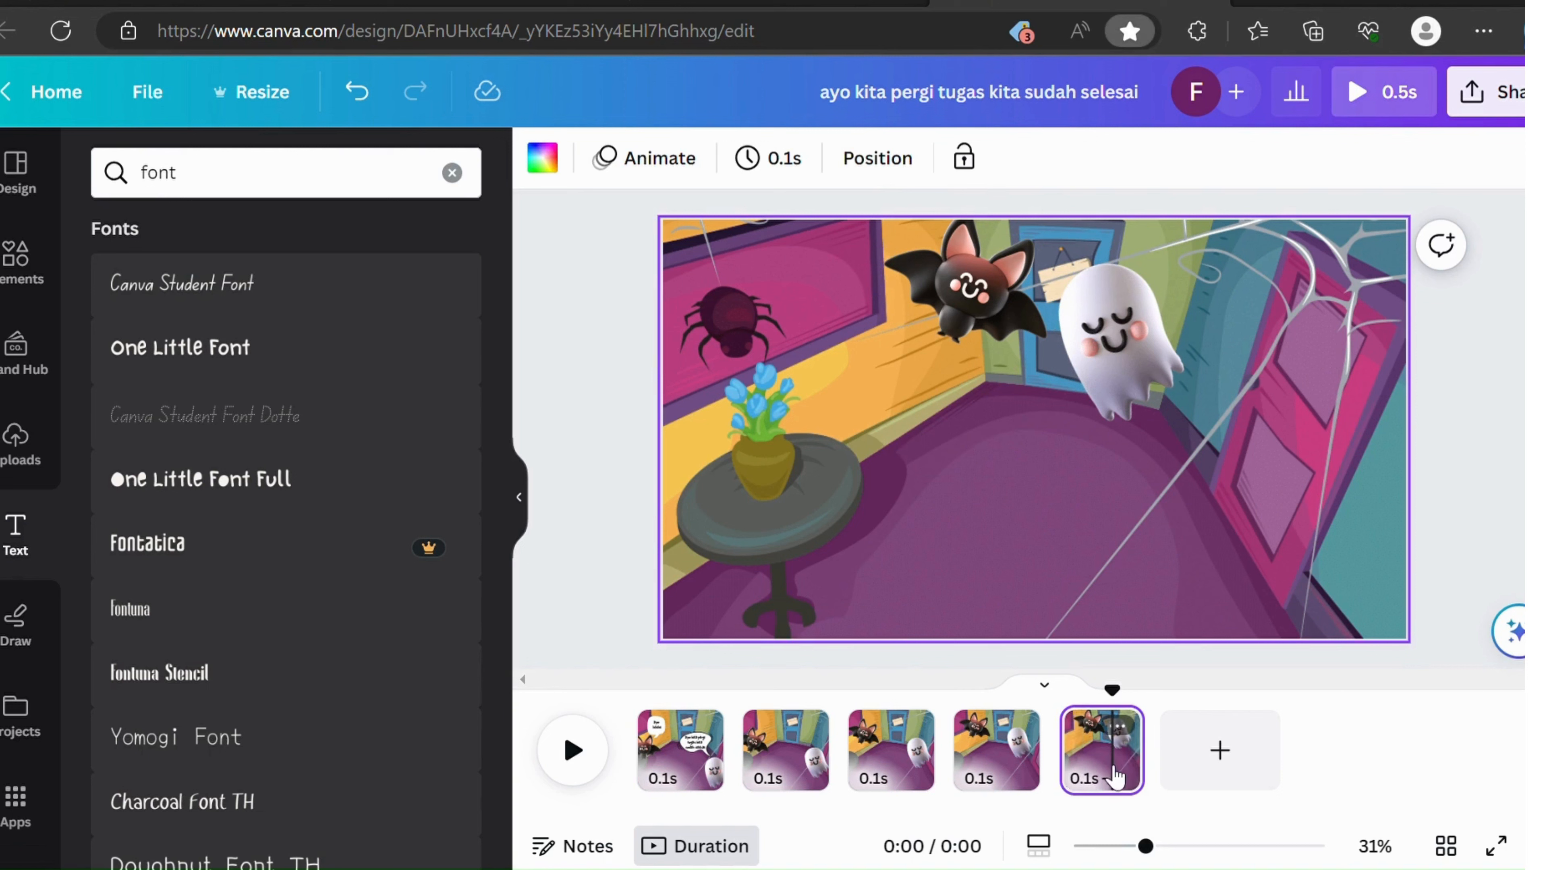
{"action": "key", "text": "ctrl+d"}
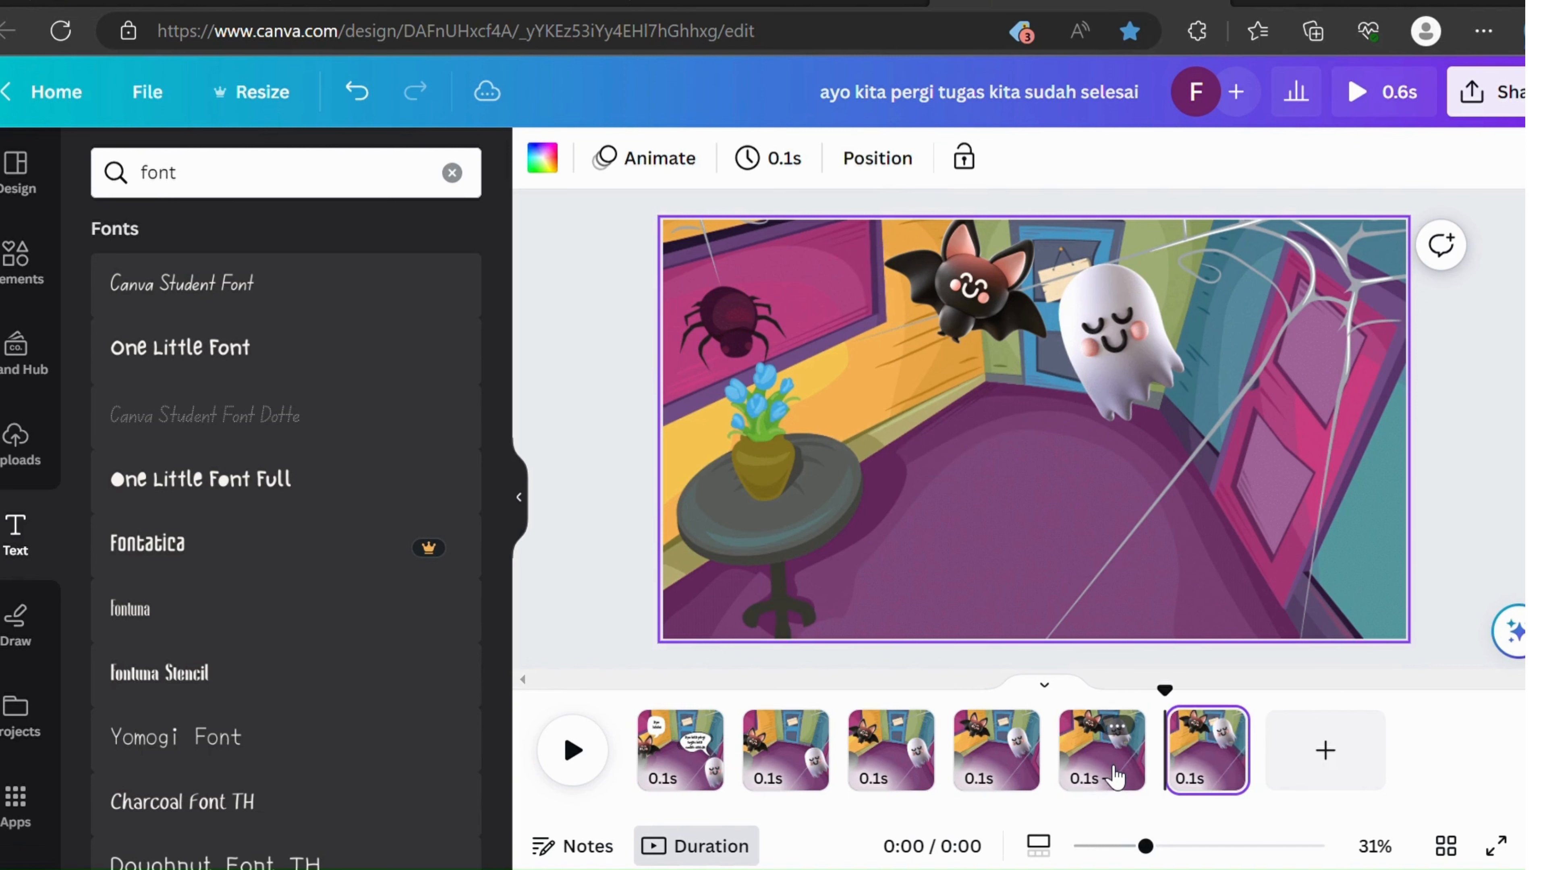
{"action": "left_click", "coordinate": [1128, 334]}
{"action": "left_click_drag", "start_coordinate": [1128, 334], "coordinate": [1105, 292]}
{"action": "left_click", "coordinate": [983, 291]}
{"action": "left_click_drag", "start_coordinate": [982, 291], "coordinate": [1021, 298]}
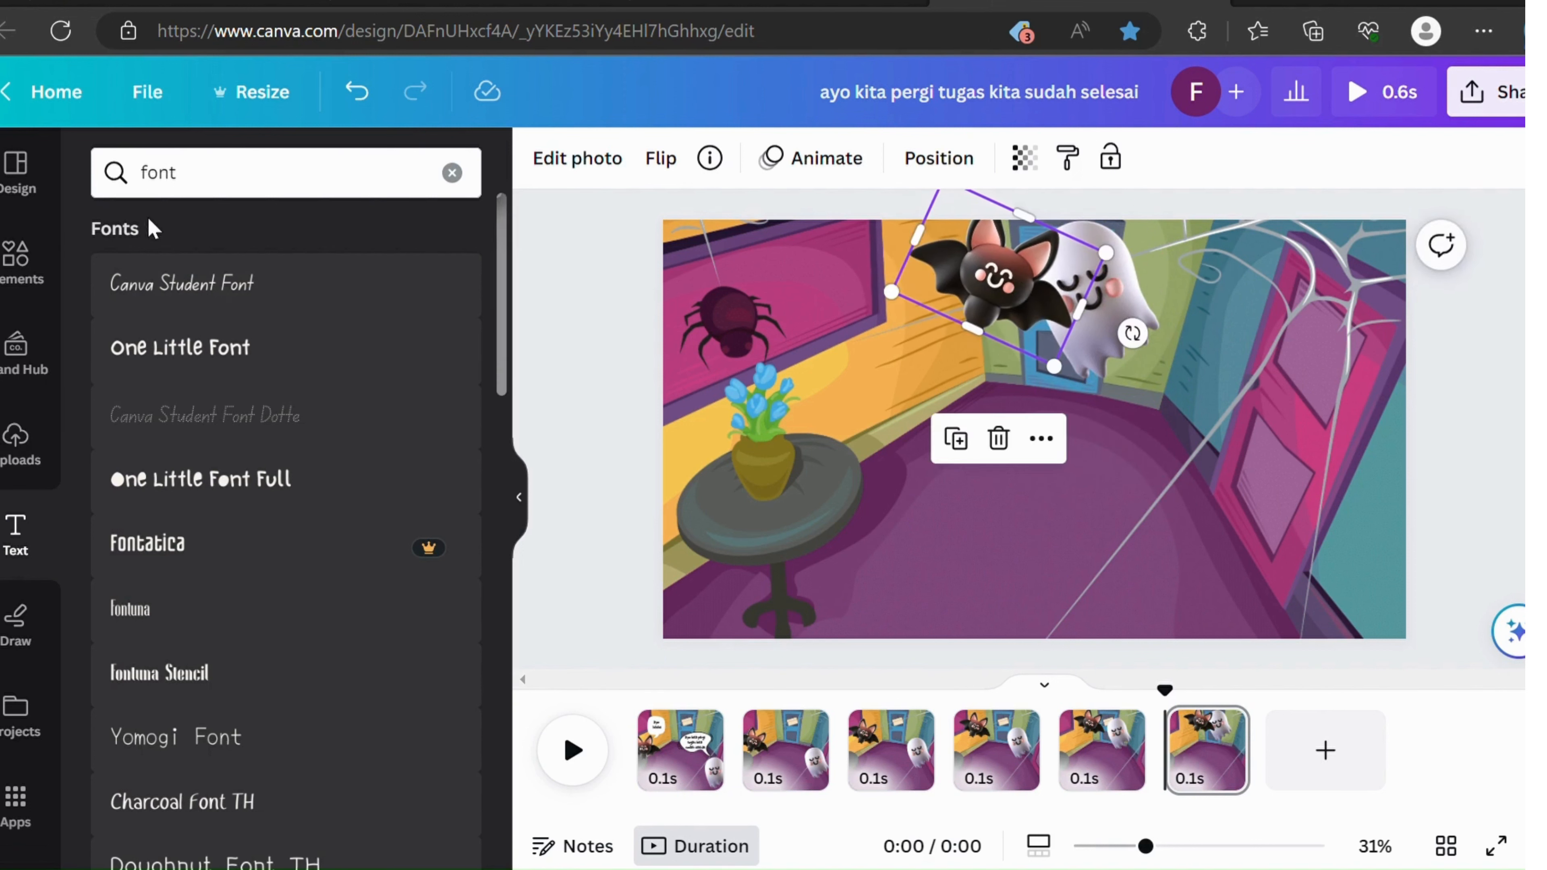
Step: Add the red explosion burst graphic to the sixth page and shrink it over the spot where the bat and ghost collide
{"action": "left_click", "coordinate": [17, 262]}
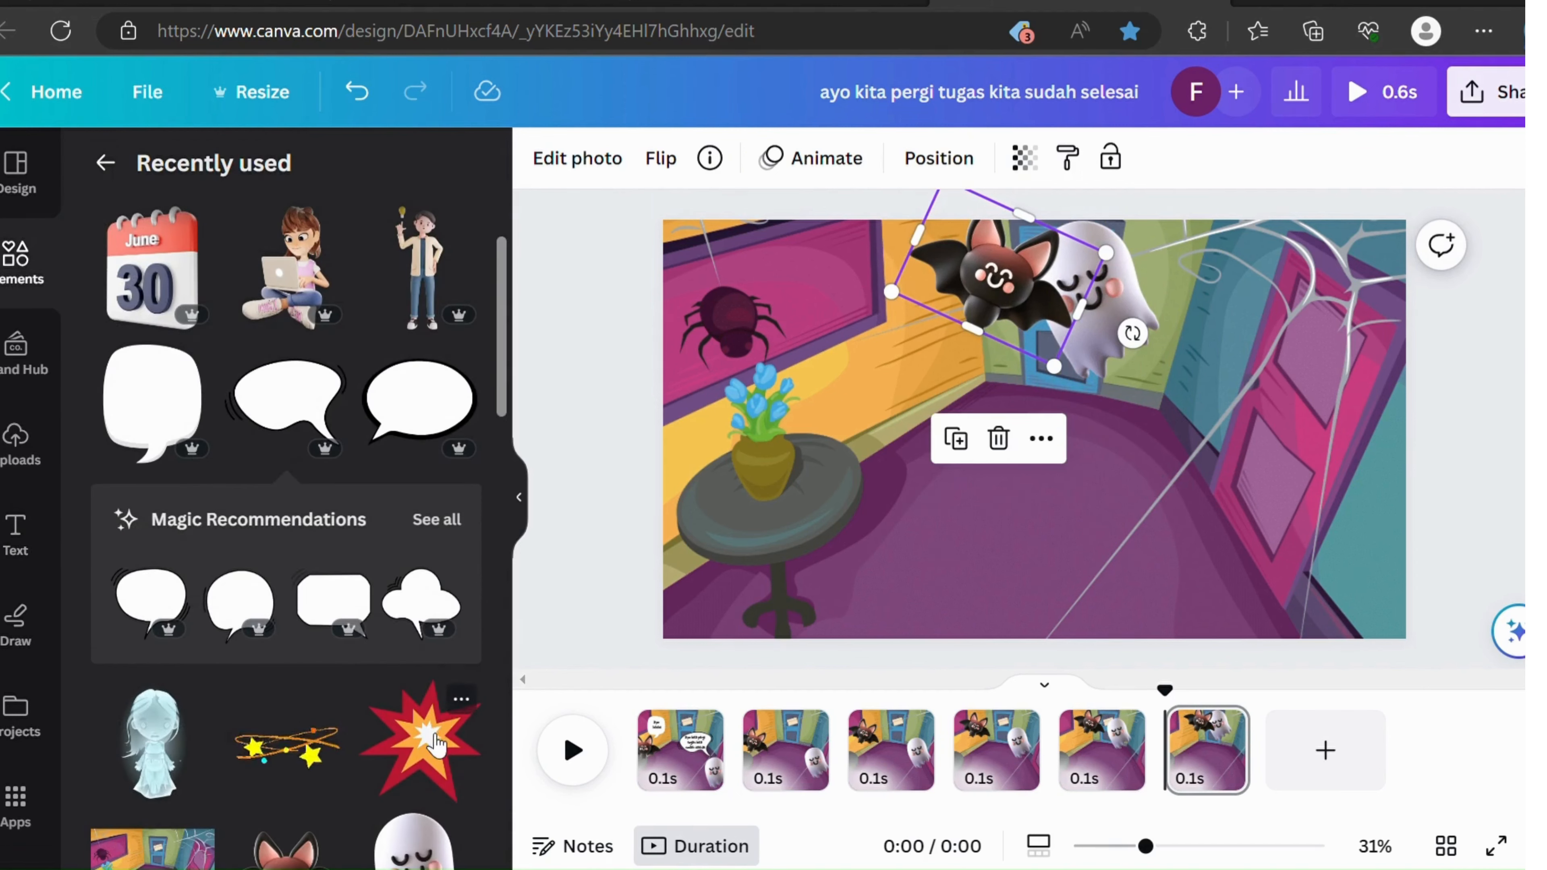
{"action": "left_click_drag", "start_coordinate": [437, 743], "coordinate": [1035, 250]}
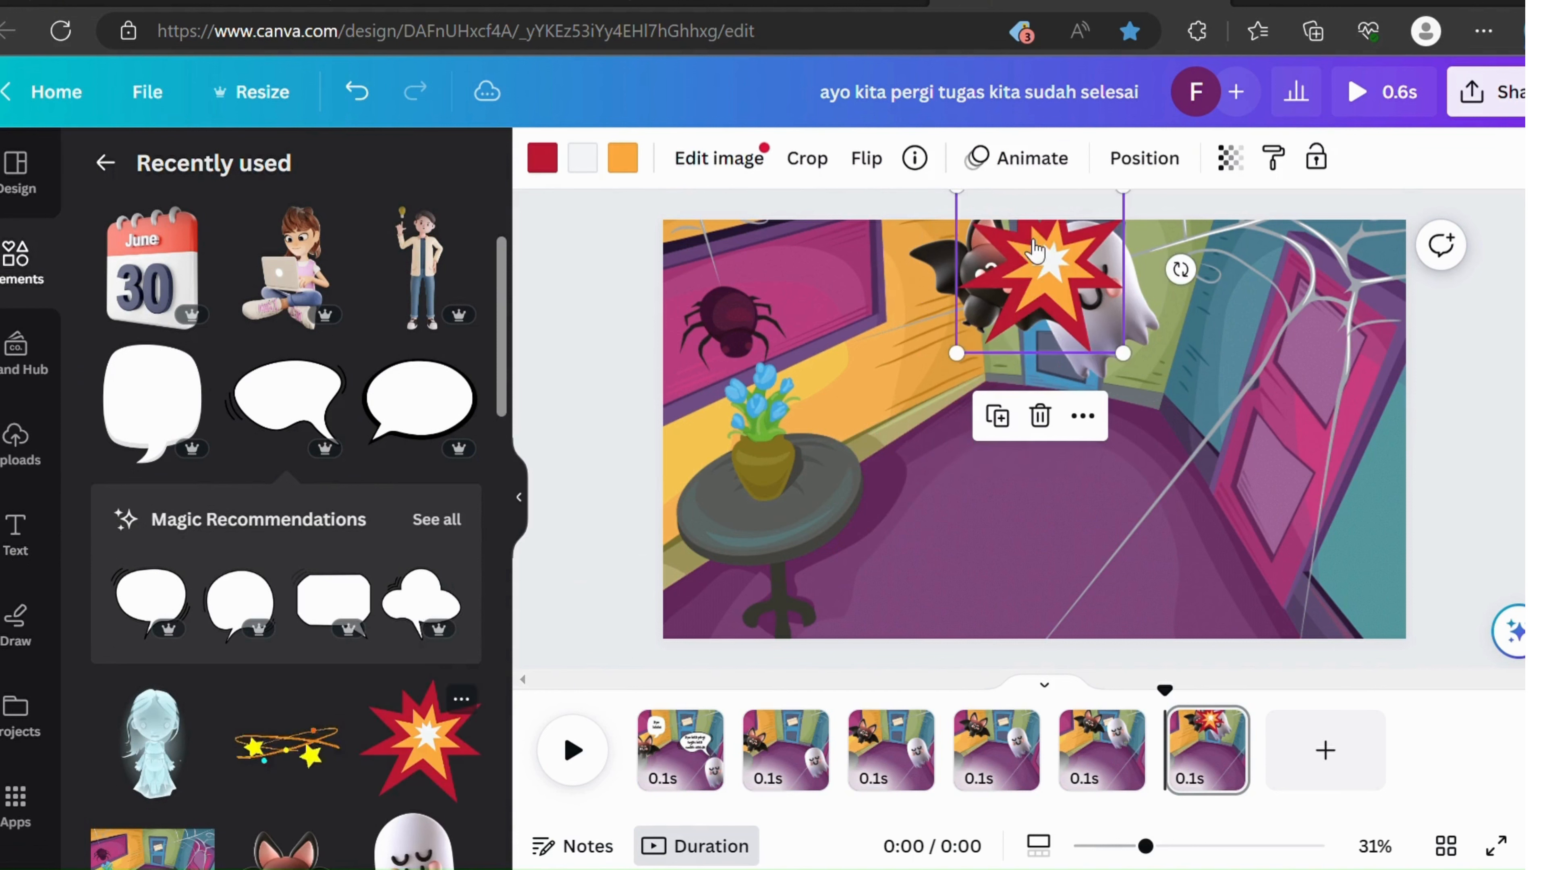
{"action": "left_click_drag", "start_coordinate": [1123, 353], "coordinate": [1057, 296]}
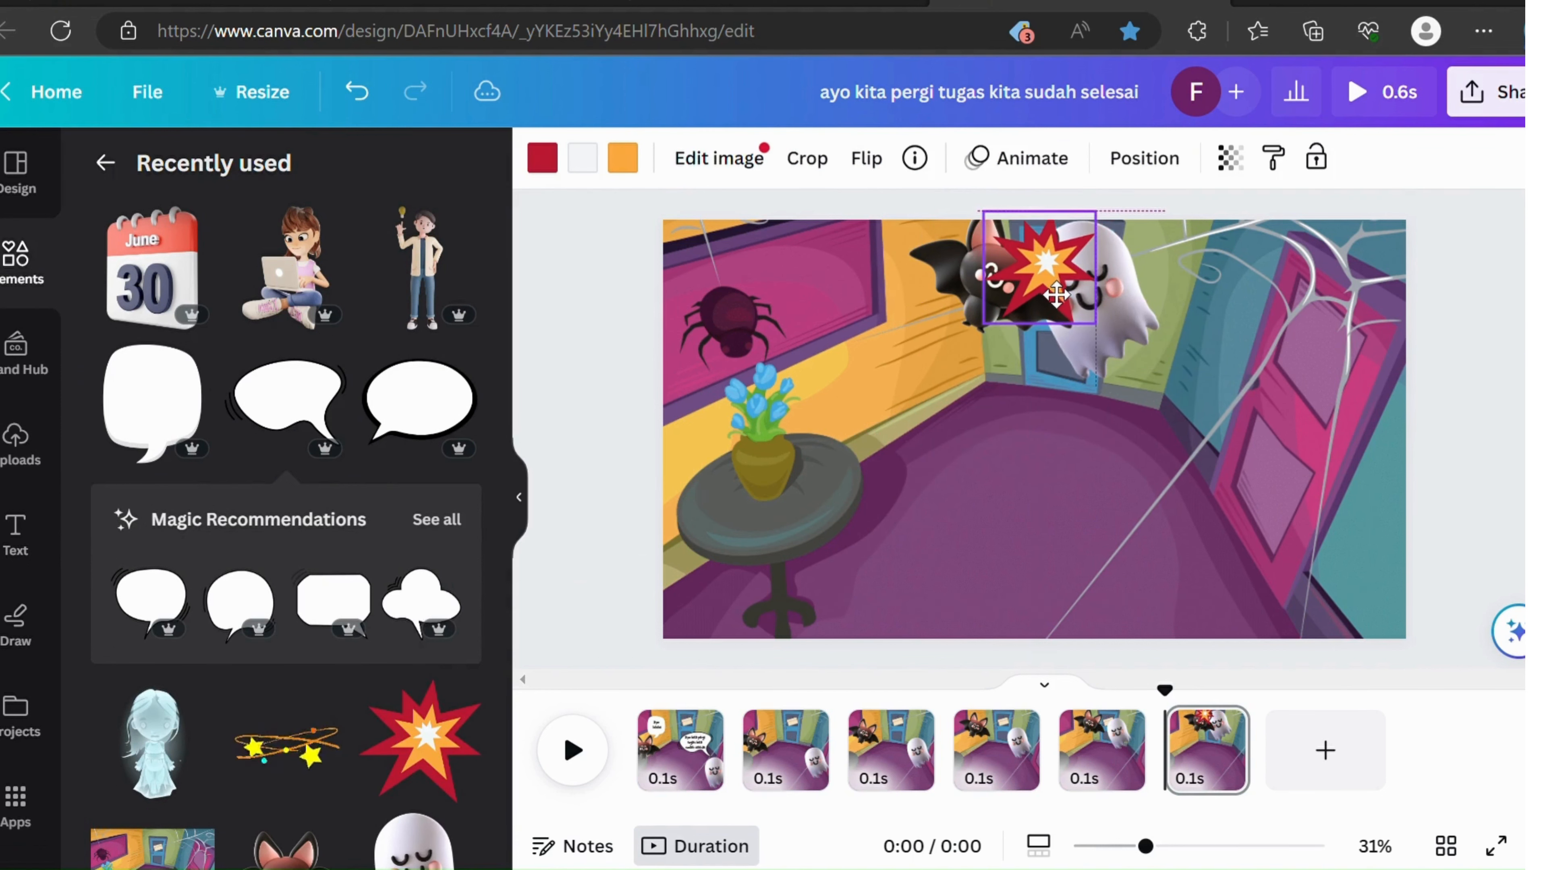
Step: Add the speech bubble with motion lines to the sixth page, shrink it slightly and flip it horizontally
{"action": "left_click", "coordinate": [286, 400]}
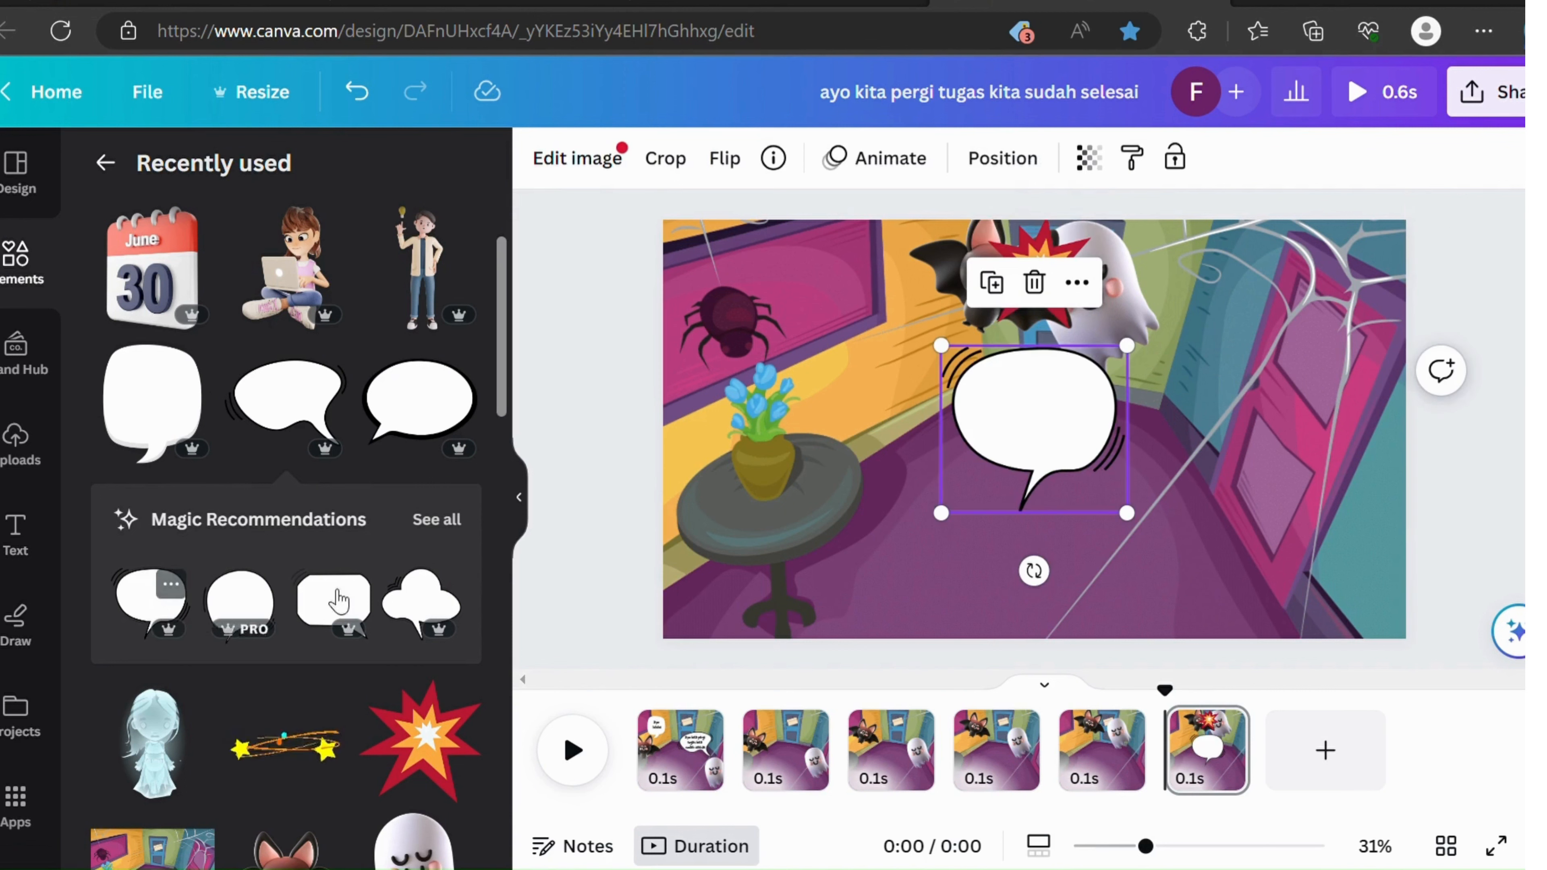
{"action": "left_click_drag", "start_coordinate": [1139, 523], "coordinate": [1160, 445]}
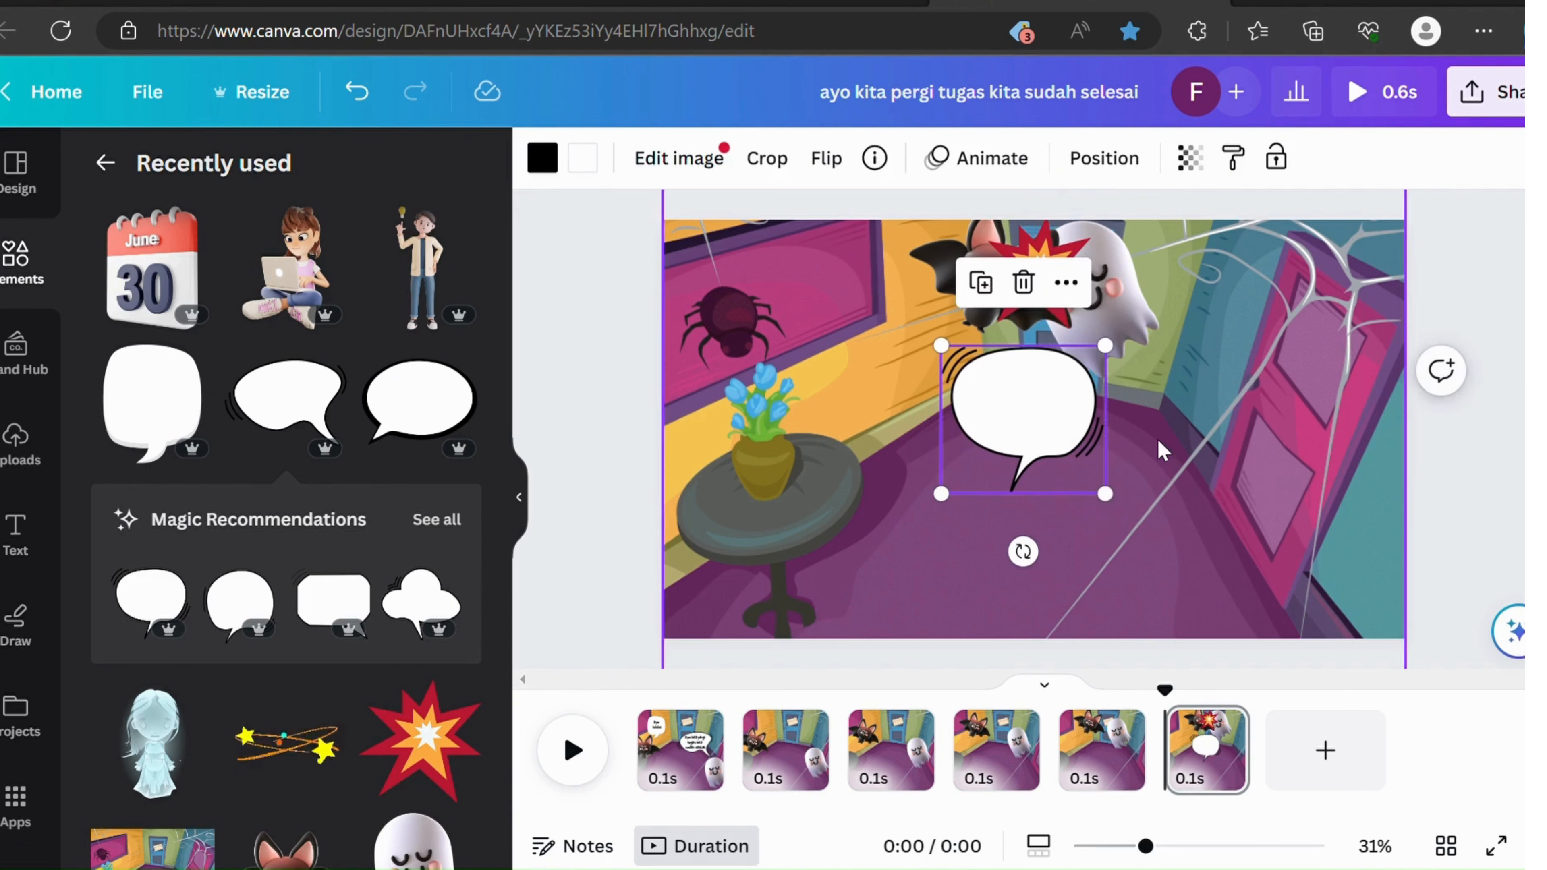
{"action": "left_click", "coordinate": [832, 168]}
{"action": "left_click", "coordinate": [872, 228]}
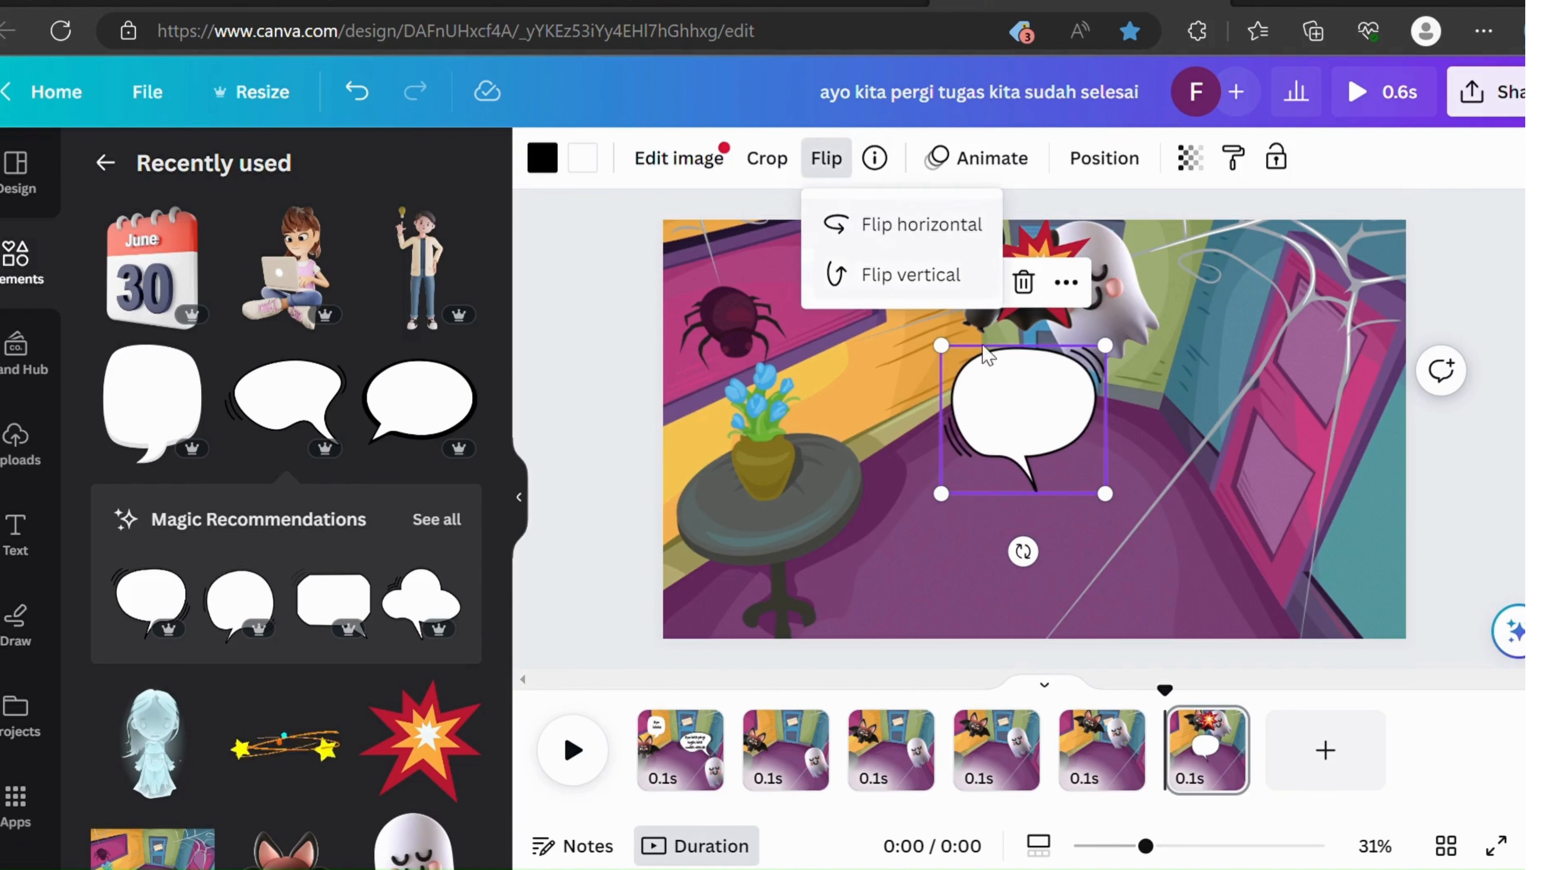
Step: Place the speech bubble just left of the bat, reduced in size and tilted counterclockwise so its tail points toward the bat
{"action": "left_click_drag", "start_coordinate": [975, 431], "coordinate": [898, 300]}
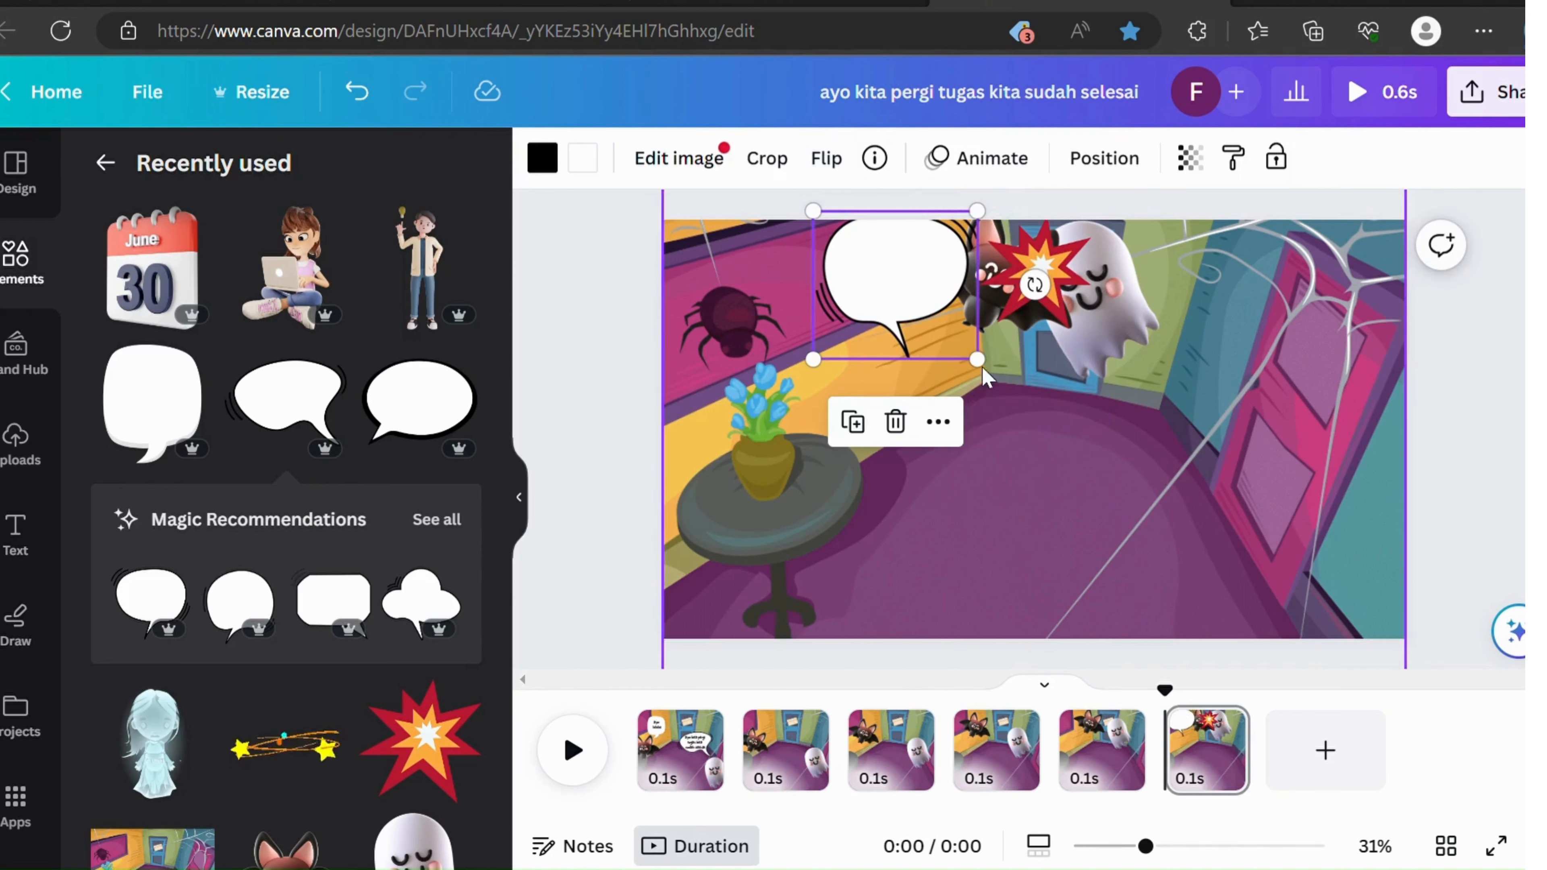
{"action": "left_click_drag", "start_coordinate": [978, 362], "coordinate": [921, 308]}
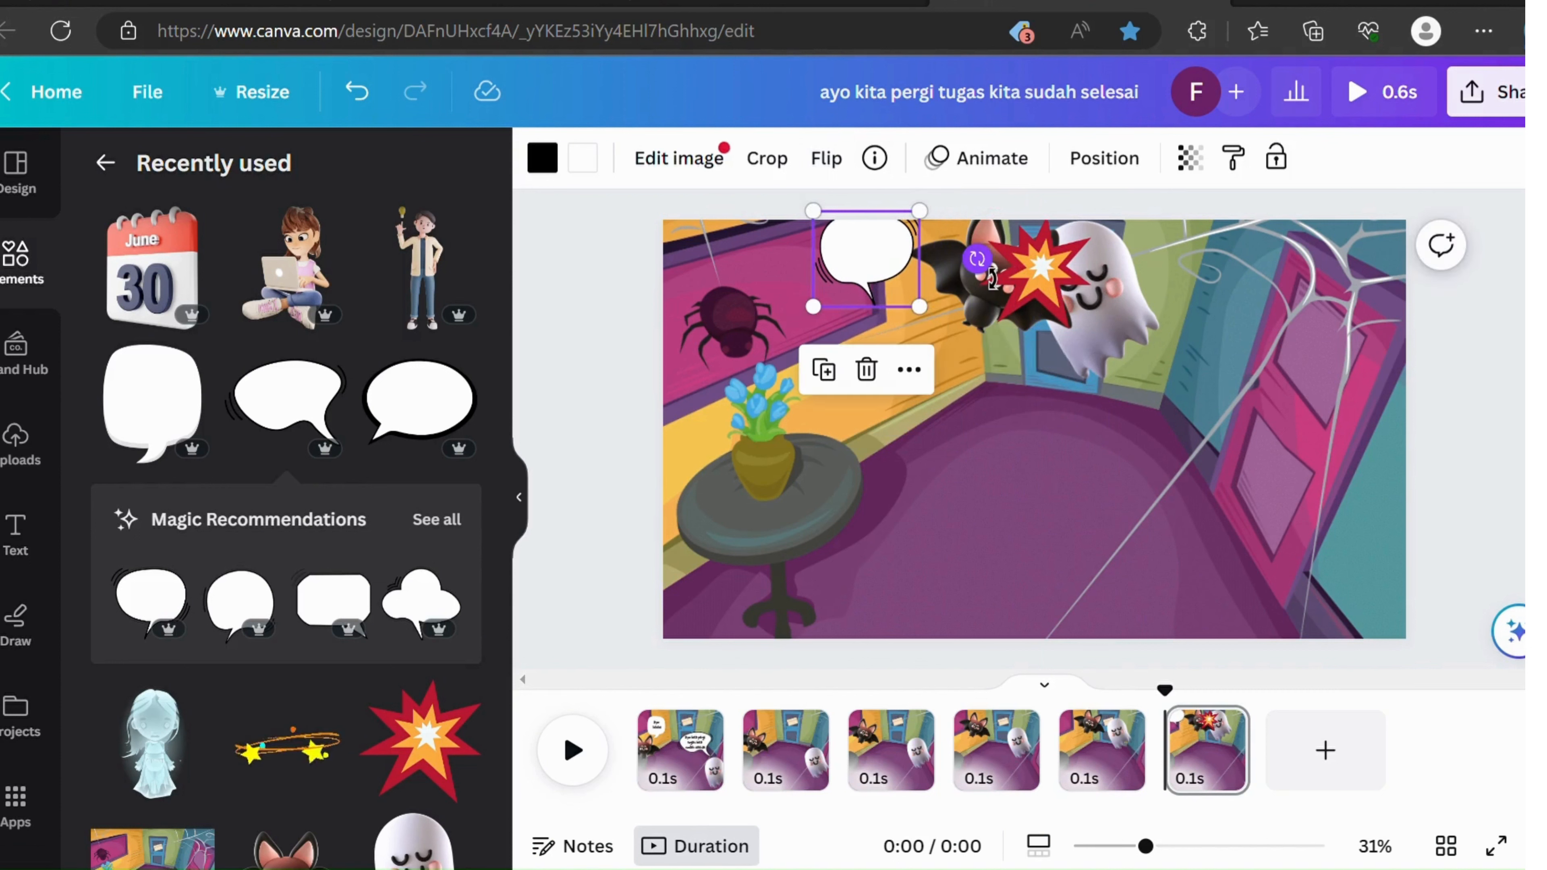
{"action": "left_click_drag", "start_coordinate": [990, 278], "coordinate": [1036, 277]}
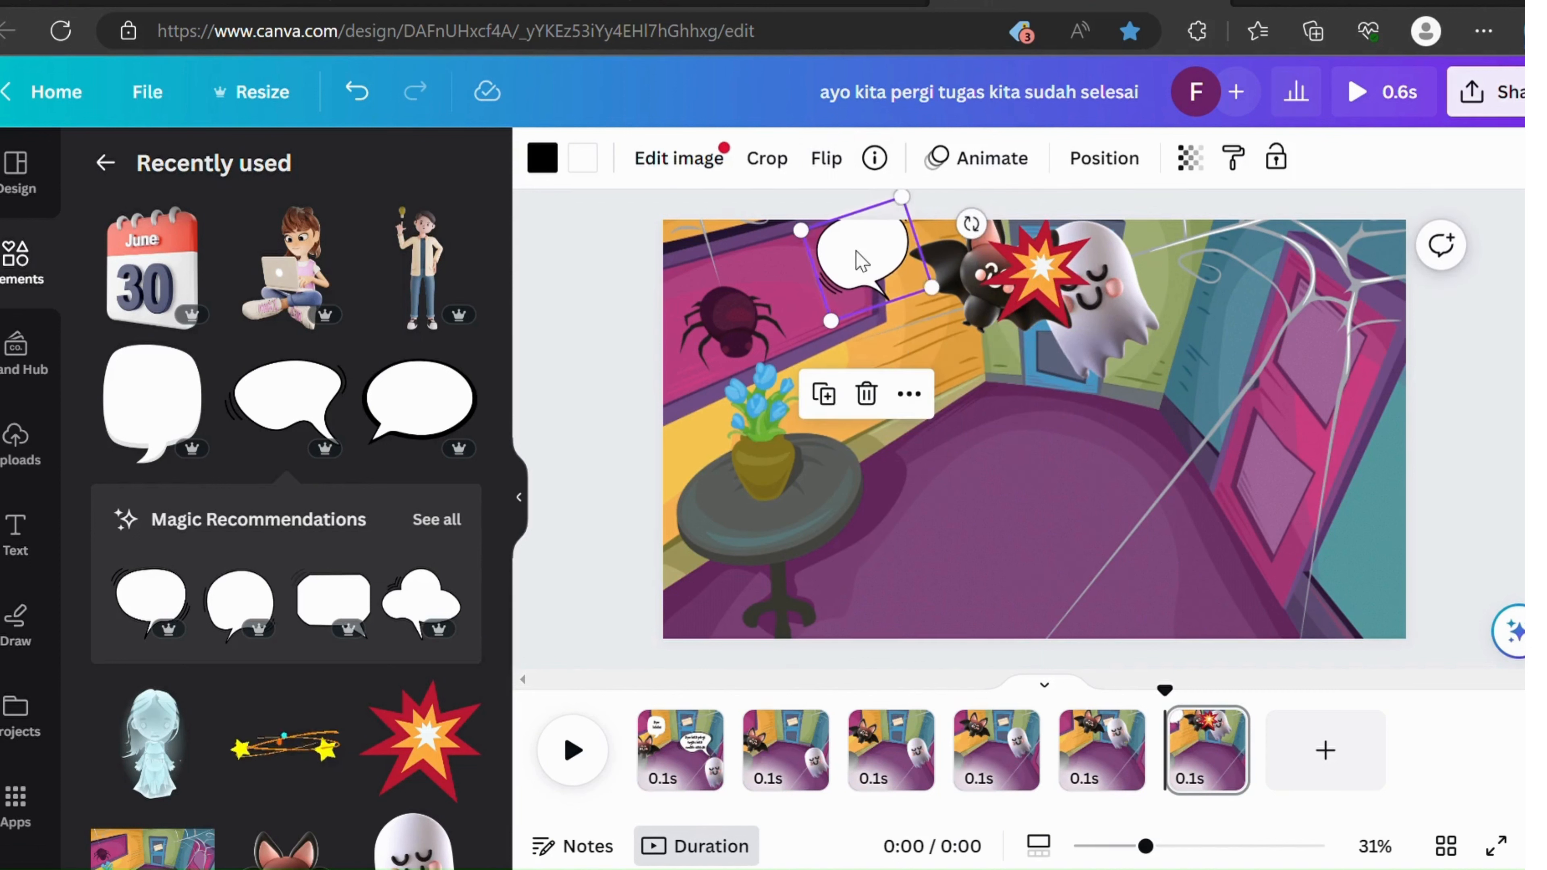
{"action": "left_click_drag", "start_coordinate": [880, 271], "coordinate": [909, 282]}
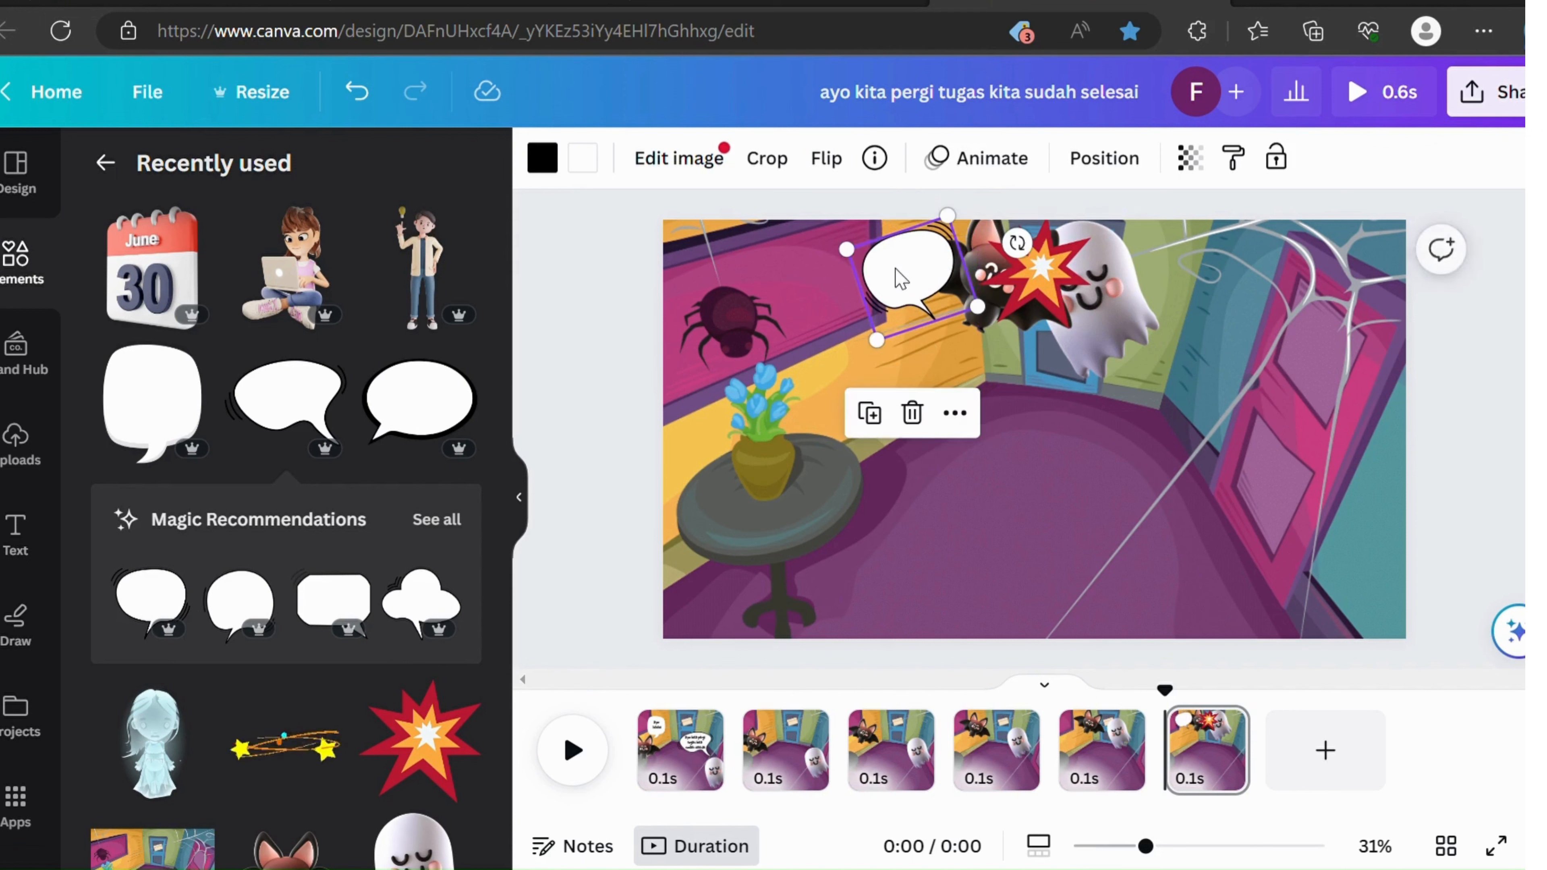
{"action": "left_click", "coordinate": [993, 554]}
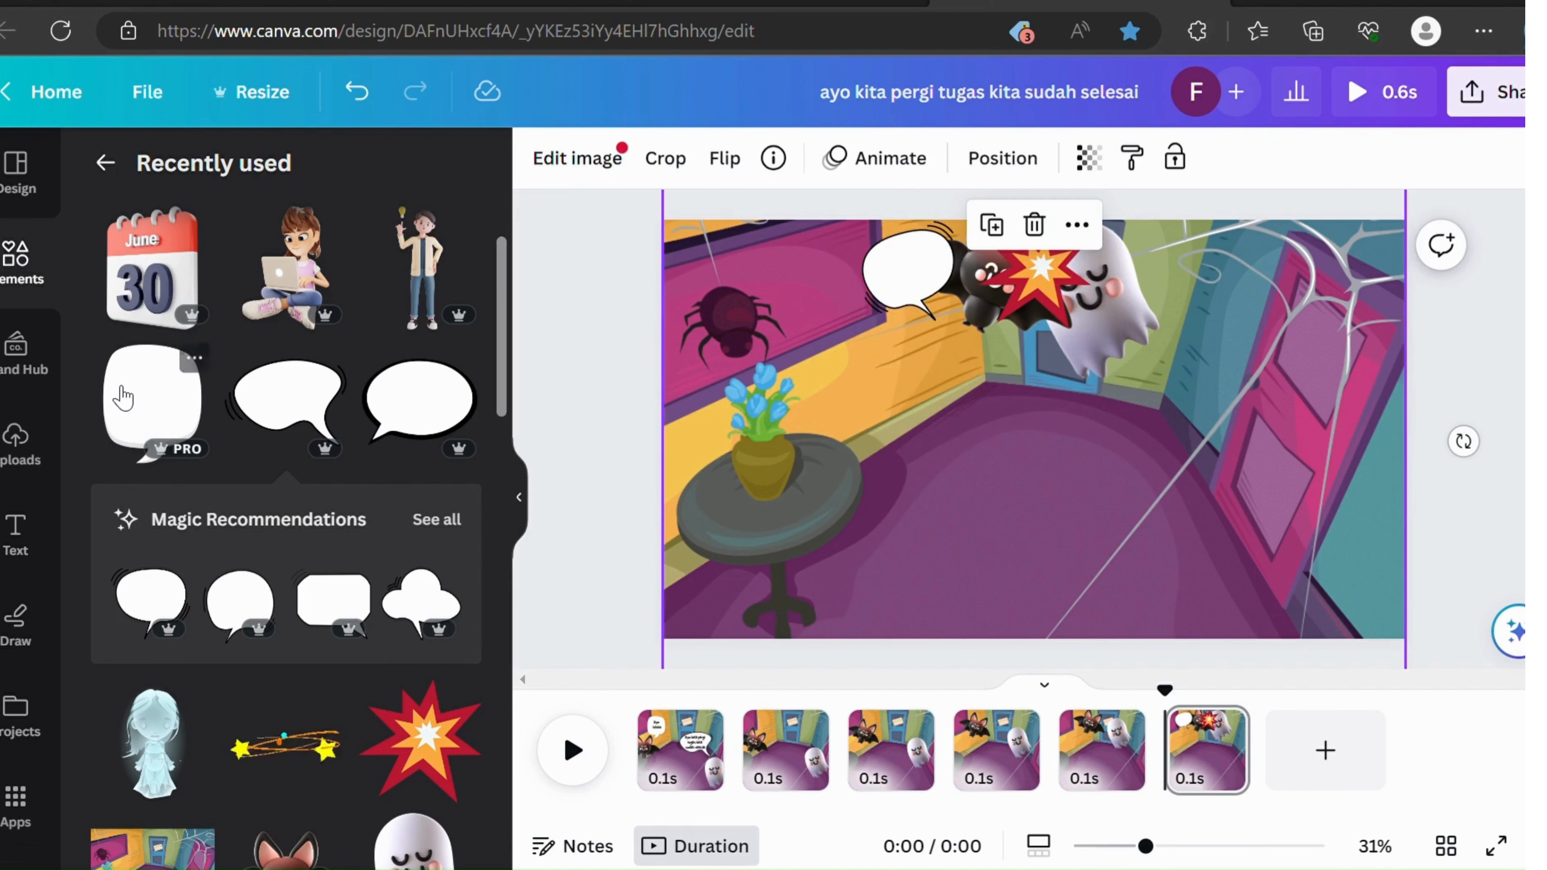
Step: Add a One Little Font text box to the sixth page and set its font size to 60
{"action": "left_click", "coordinate": [15, 531]}
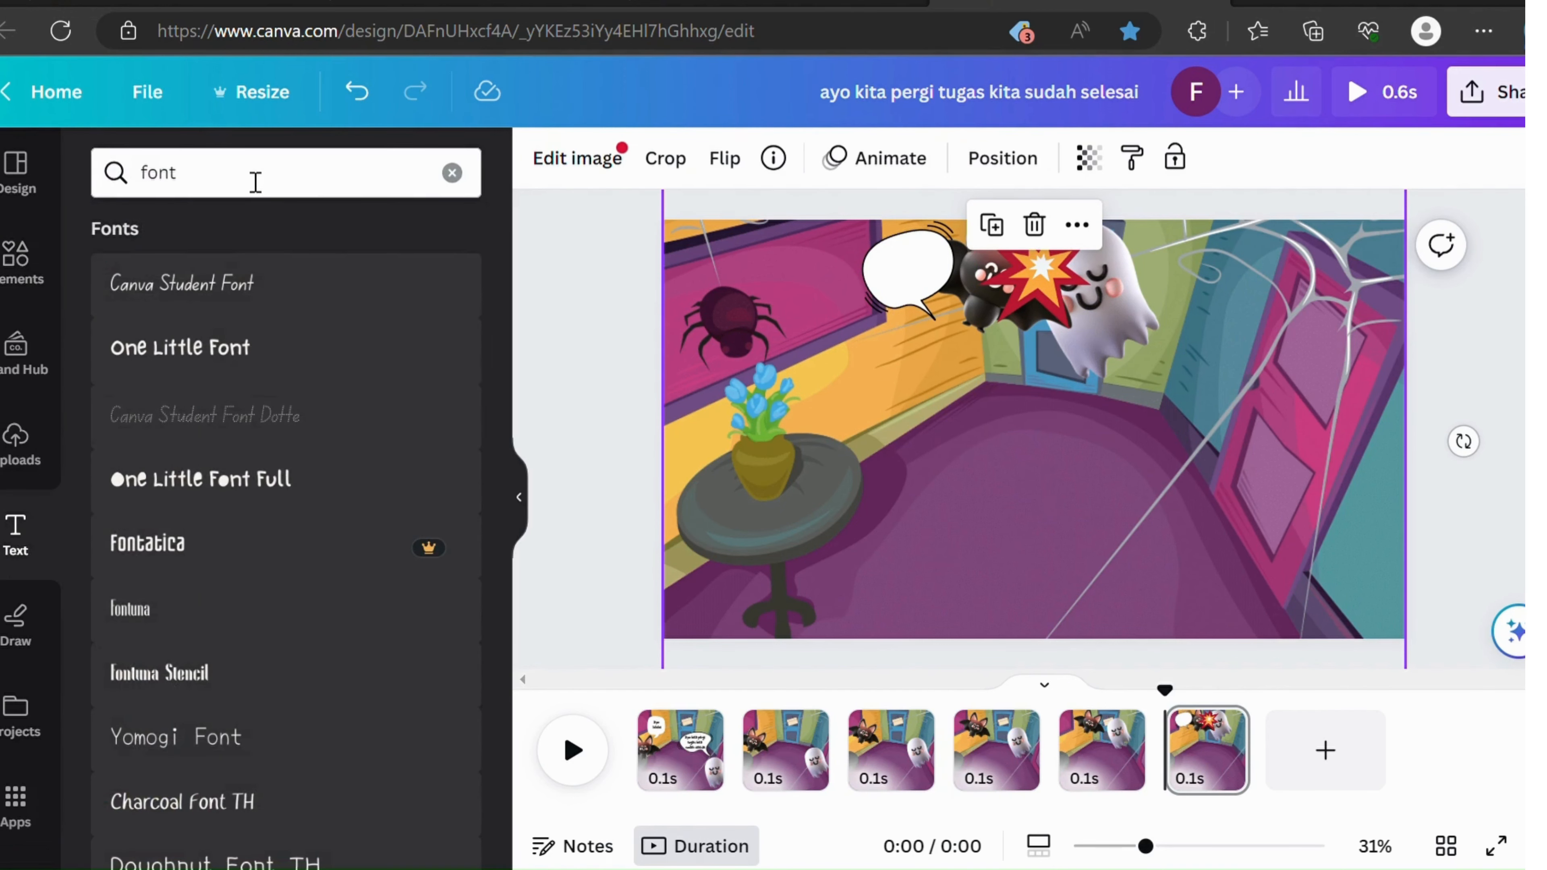
{"action": "left_click", "coordinate": [252, 178]}
{"action": "left_click", "coordinate": [545, 275]}
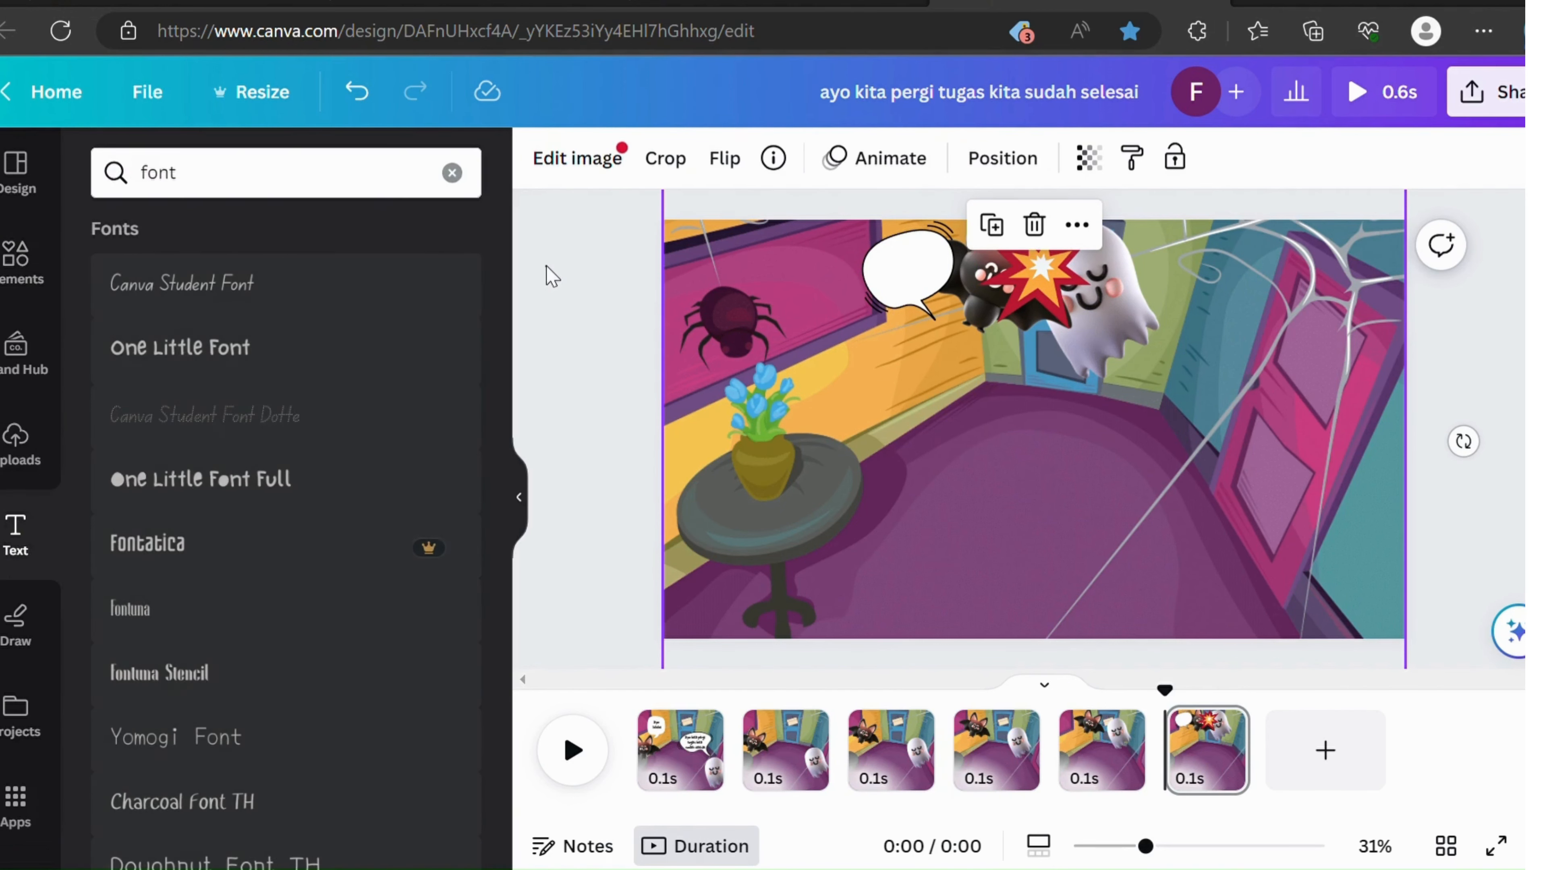
{"action": "left_click", "coordinate": [213, 351]}
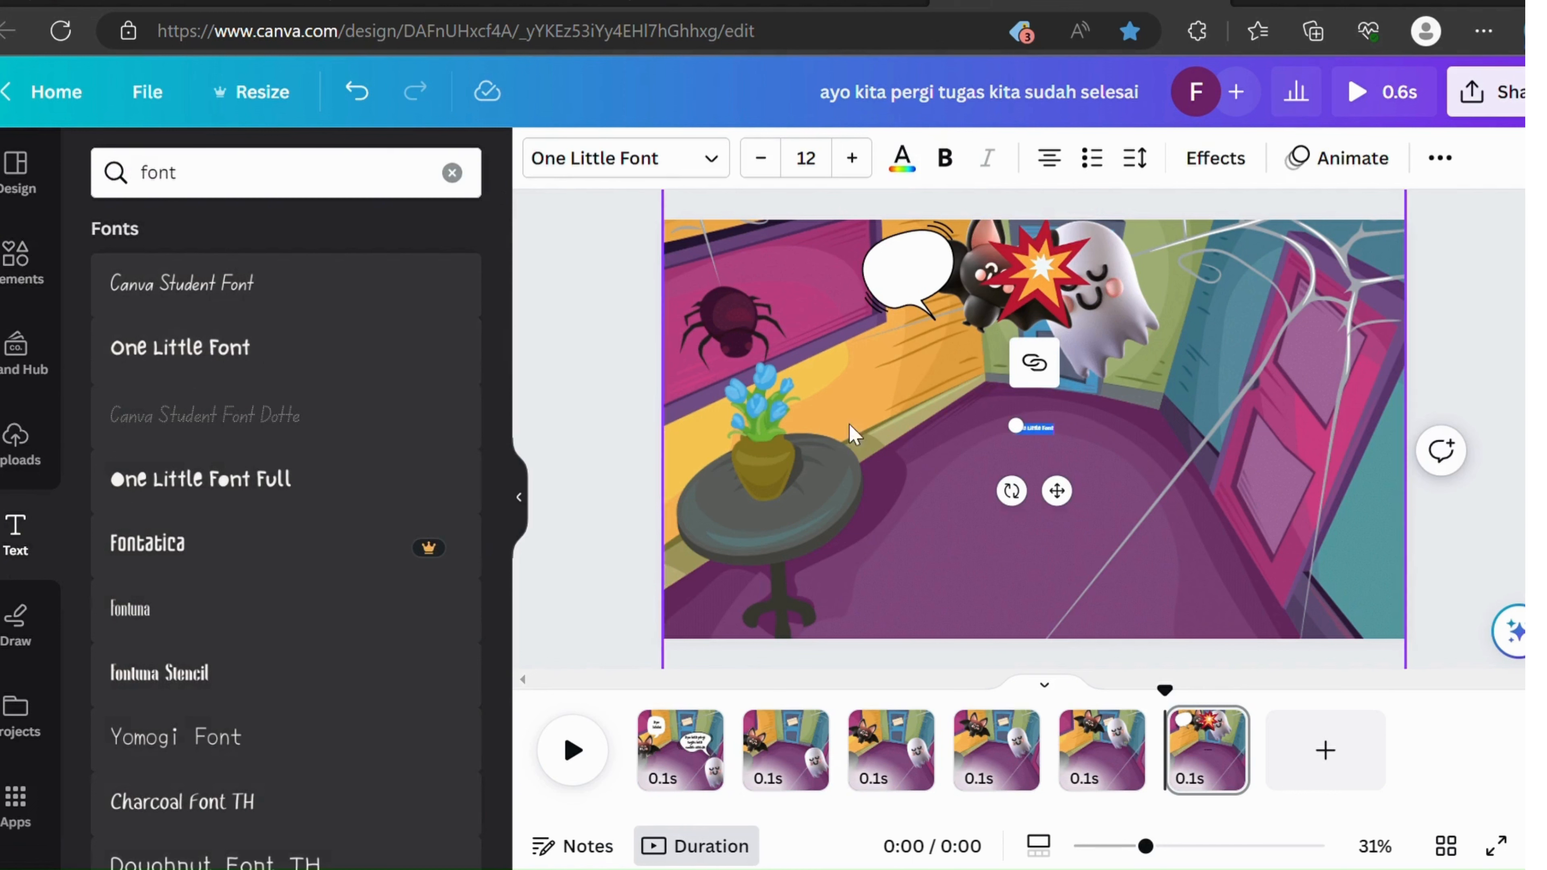
{"action": "left_click", "coordinate": [828, 174]}
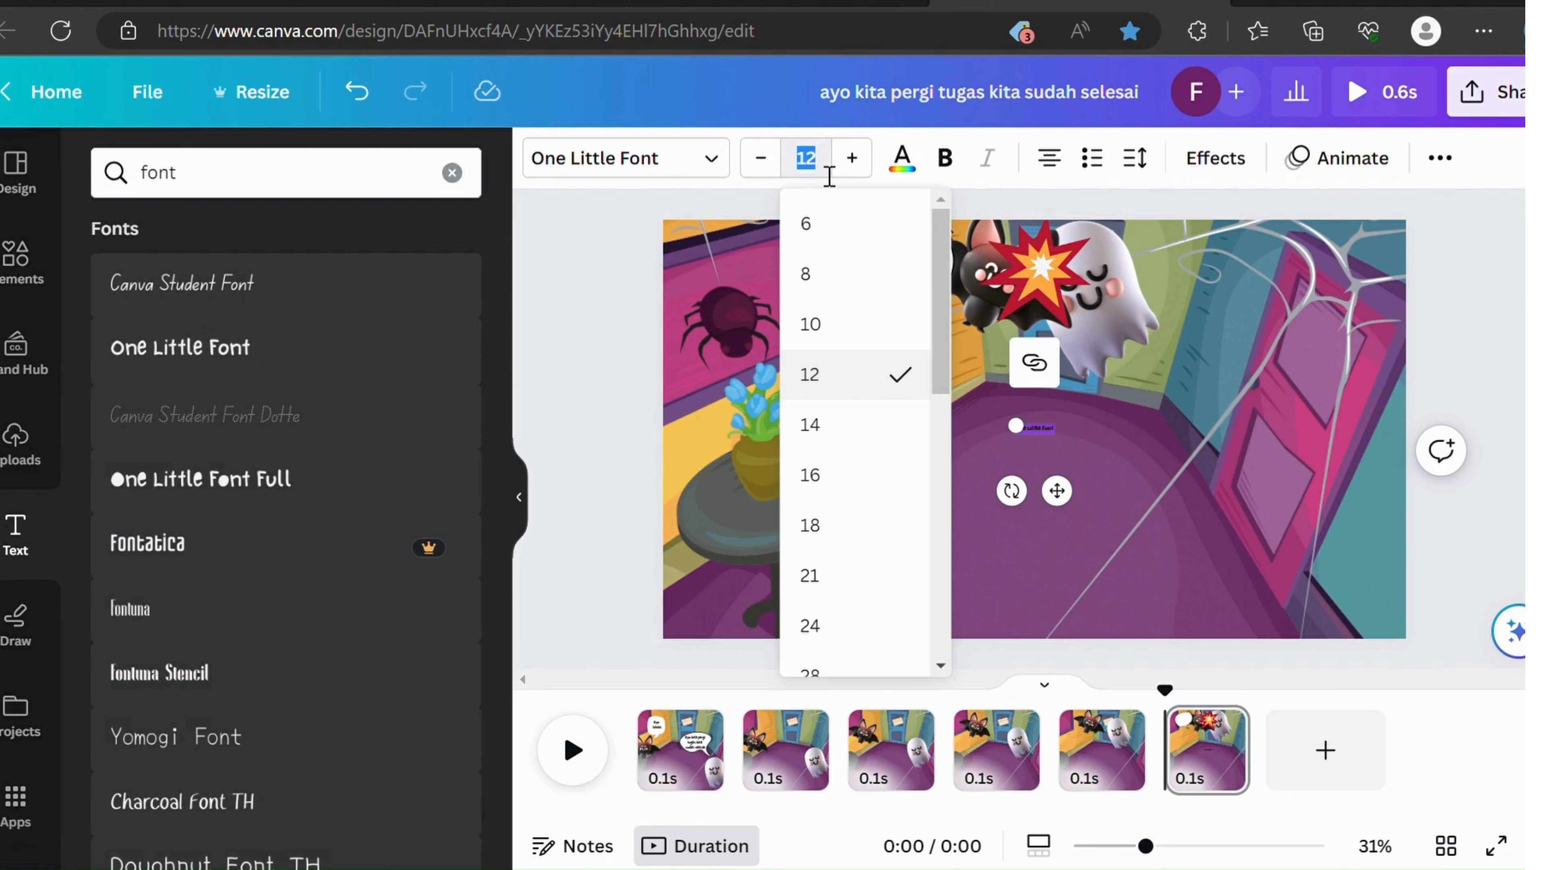
{"action": "type", "text": "60"}
{"action": "key", "text": "Return"}
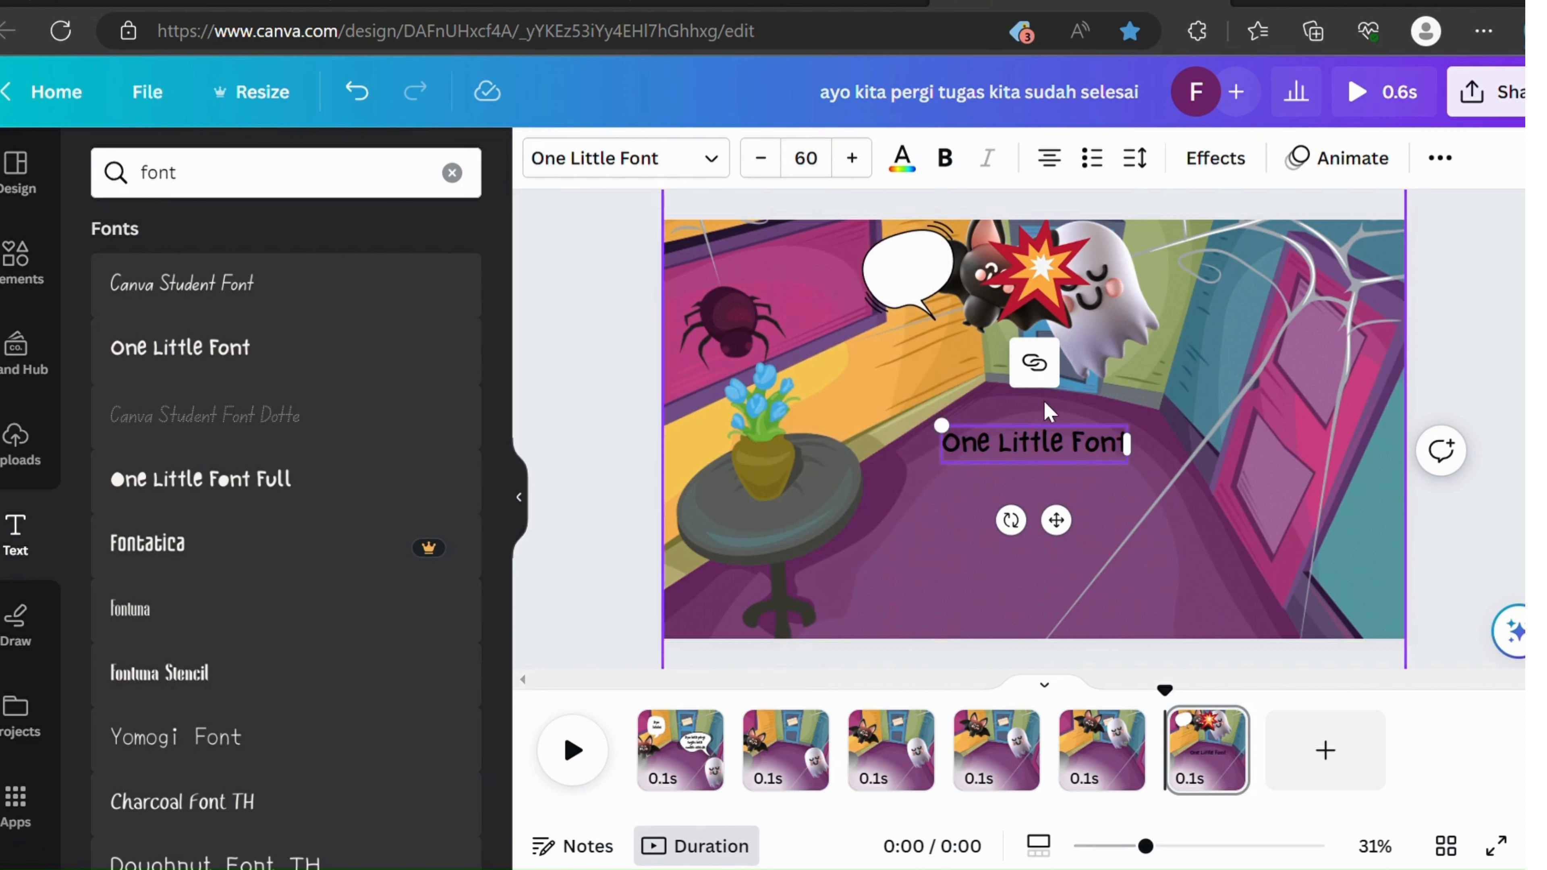
Step: Replace the new text box's placeholder wording with "aduh"
{"action": "double_click", "coordinate": [962, 454]}
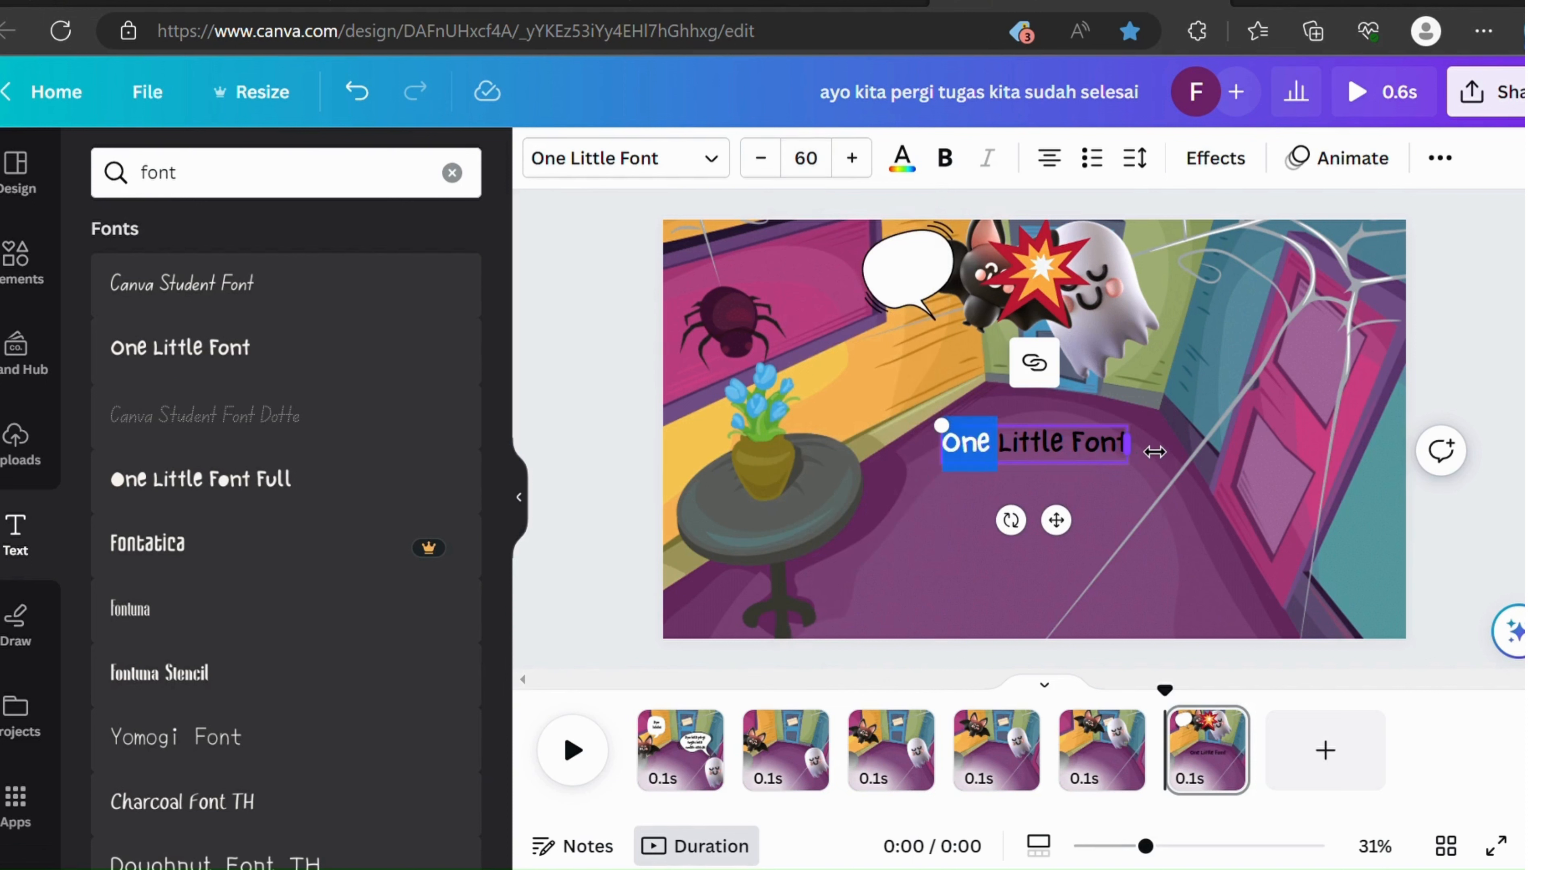
{"action": "key", "text": "shift+Right"}
{"action": "key", "text": "shift+Right"}
{"action": "key", "text": "shift+Right"}
{"action": "key", "text": "shift+Right"}
{"action": "key", "text": "shift+Right"}
{"action": "key", "text": "shift+Right"}
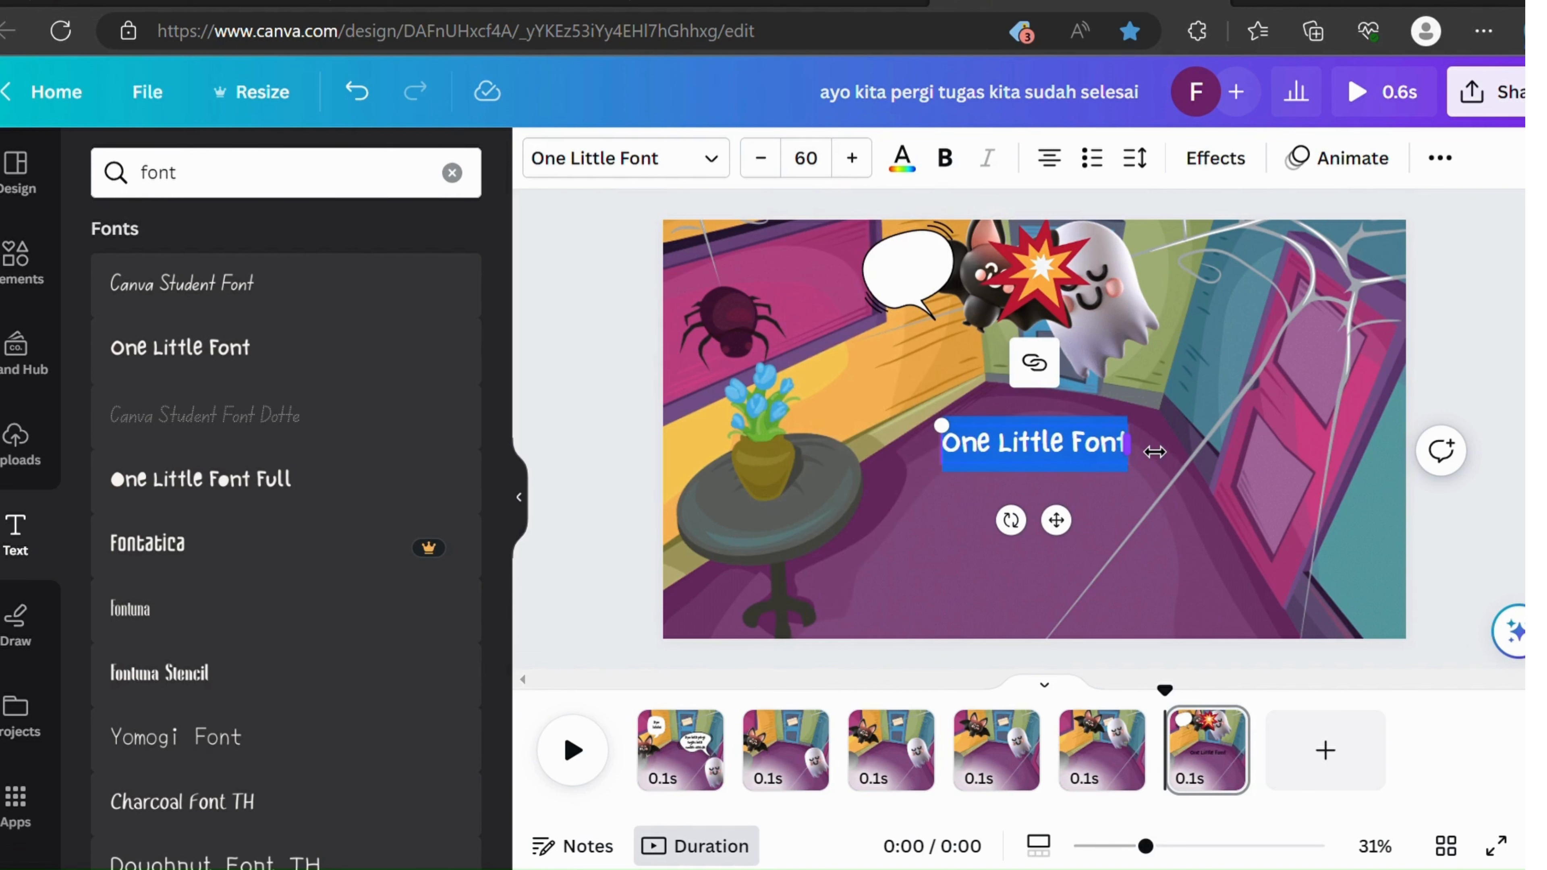
{"action": "type", "text": "aduh"}
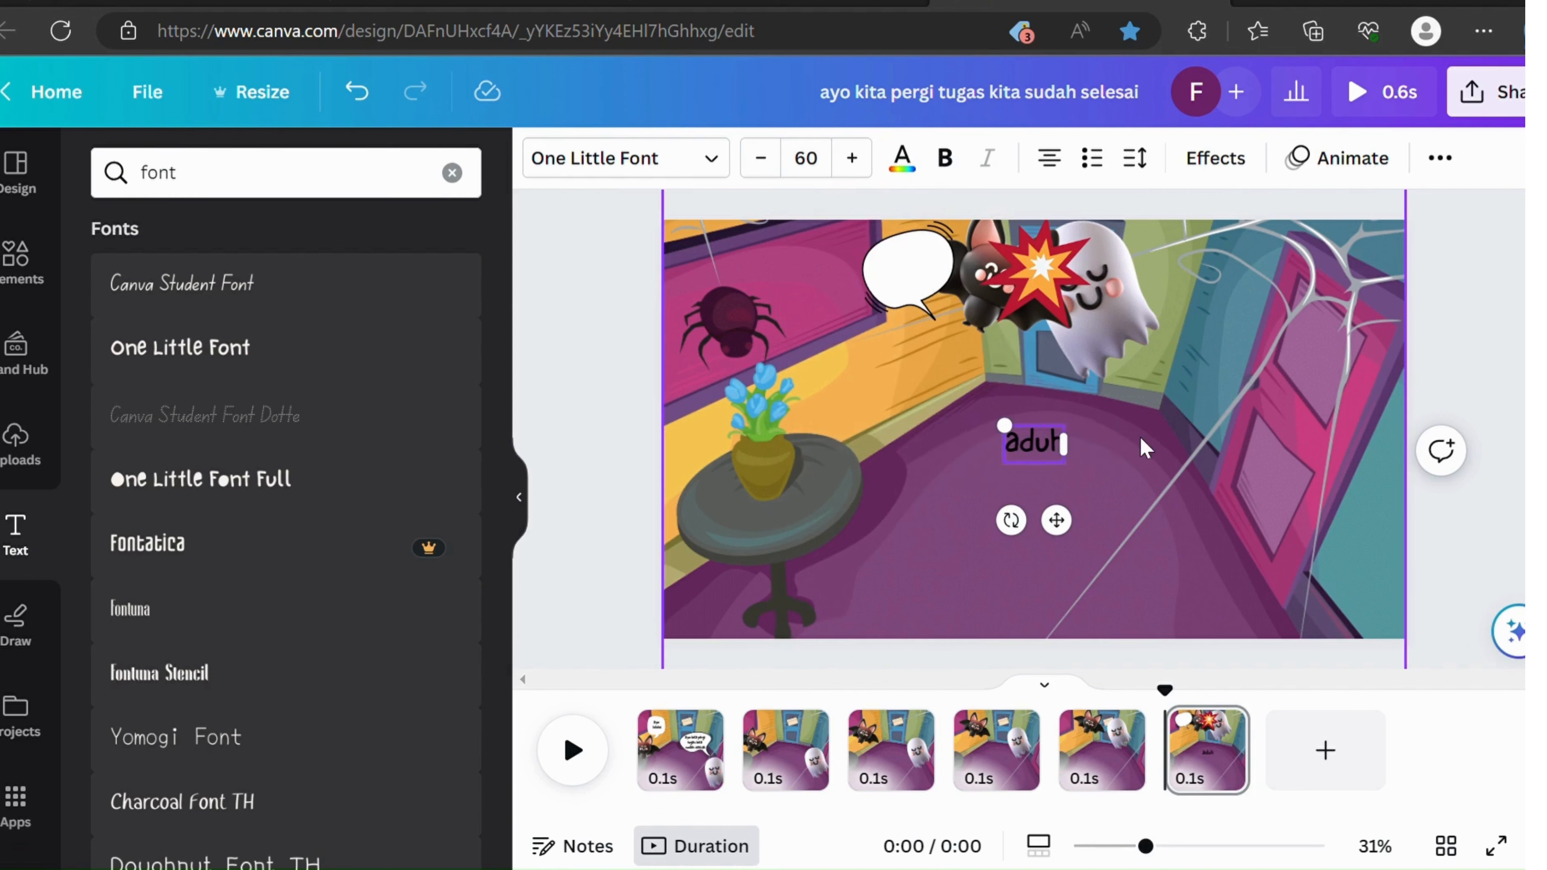
Step: Move the "aduh" text into the bat's speech bubble and reduce its font size to 50
{"action": "left_click", "coordinate": [1218, 488]}
{"action": "left_click_drag", "start_coordinate": [1060, 445], "coordinate": [932, 272]}
{"action": "left_click", "coordinate": [770, 157]}
{"action": "left_click", "coordinate": [771, 157]}
{"action": "left_click", "coordinate": [770, 157]}
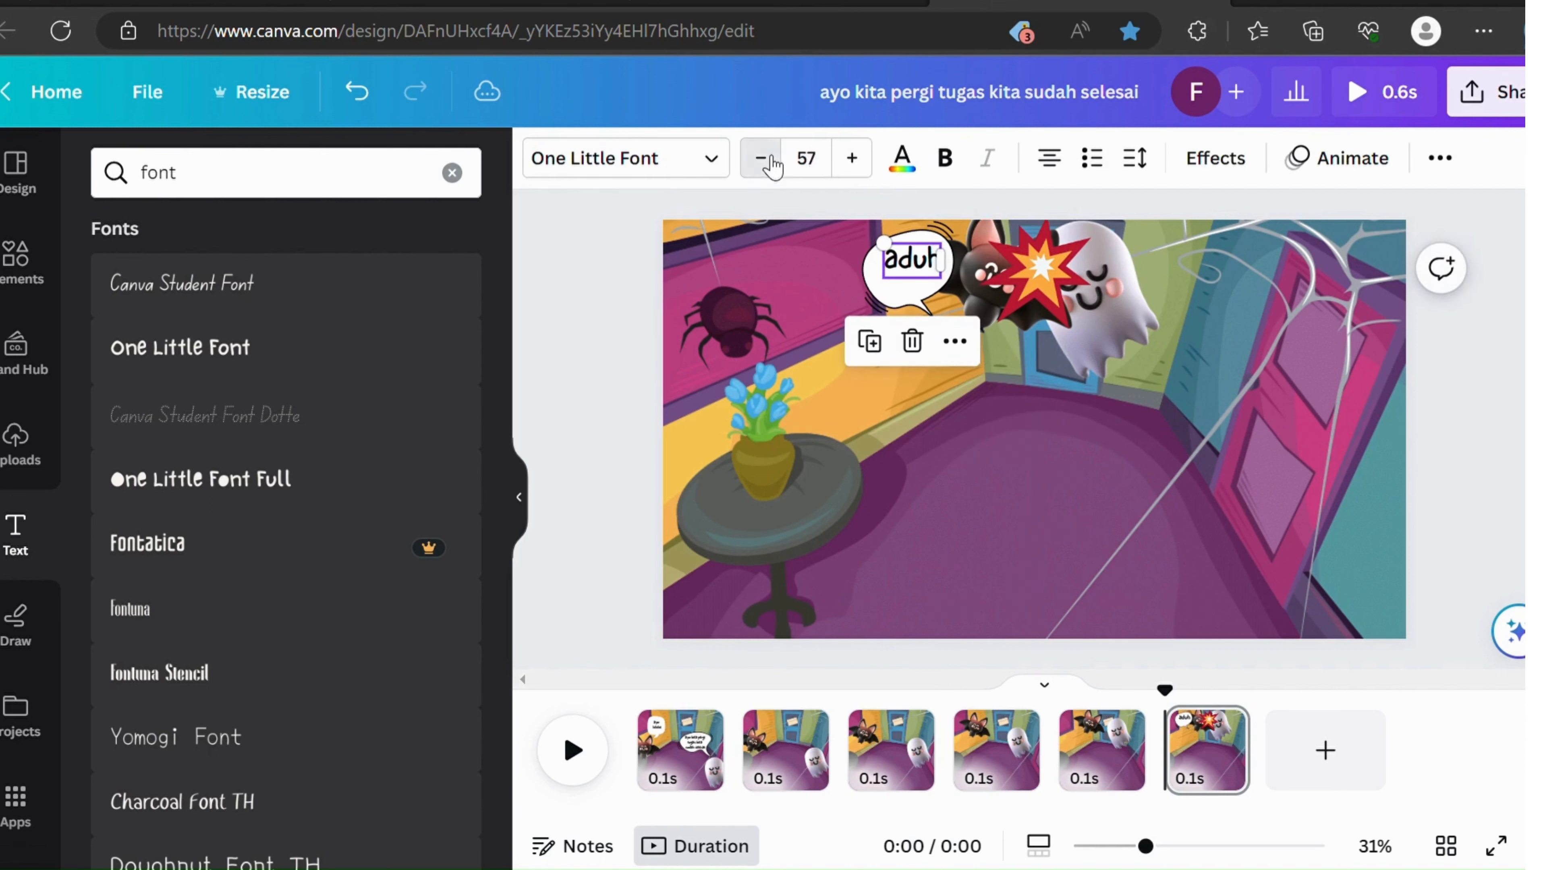
{"action": "left_click", "coordinate": [770, 157]}
{"action": "left_click", "coordinate": [770, 157]}
{"action": "left_click", "coordinate": [771, 158]}
{"action": "left_click", "coordinate": [770, 157]}
{"action": "left_click", "coordinate": [771, 158]}
{"action": "left_click", "coordinate": [770, 157]}
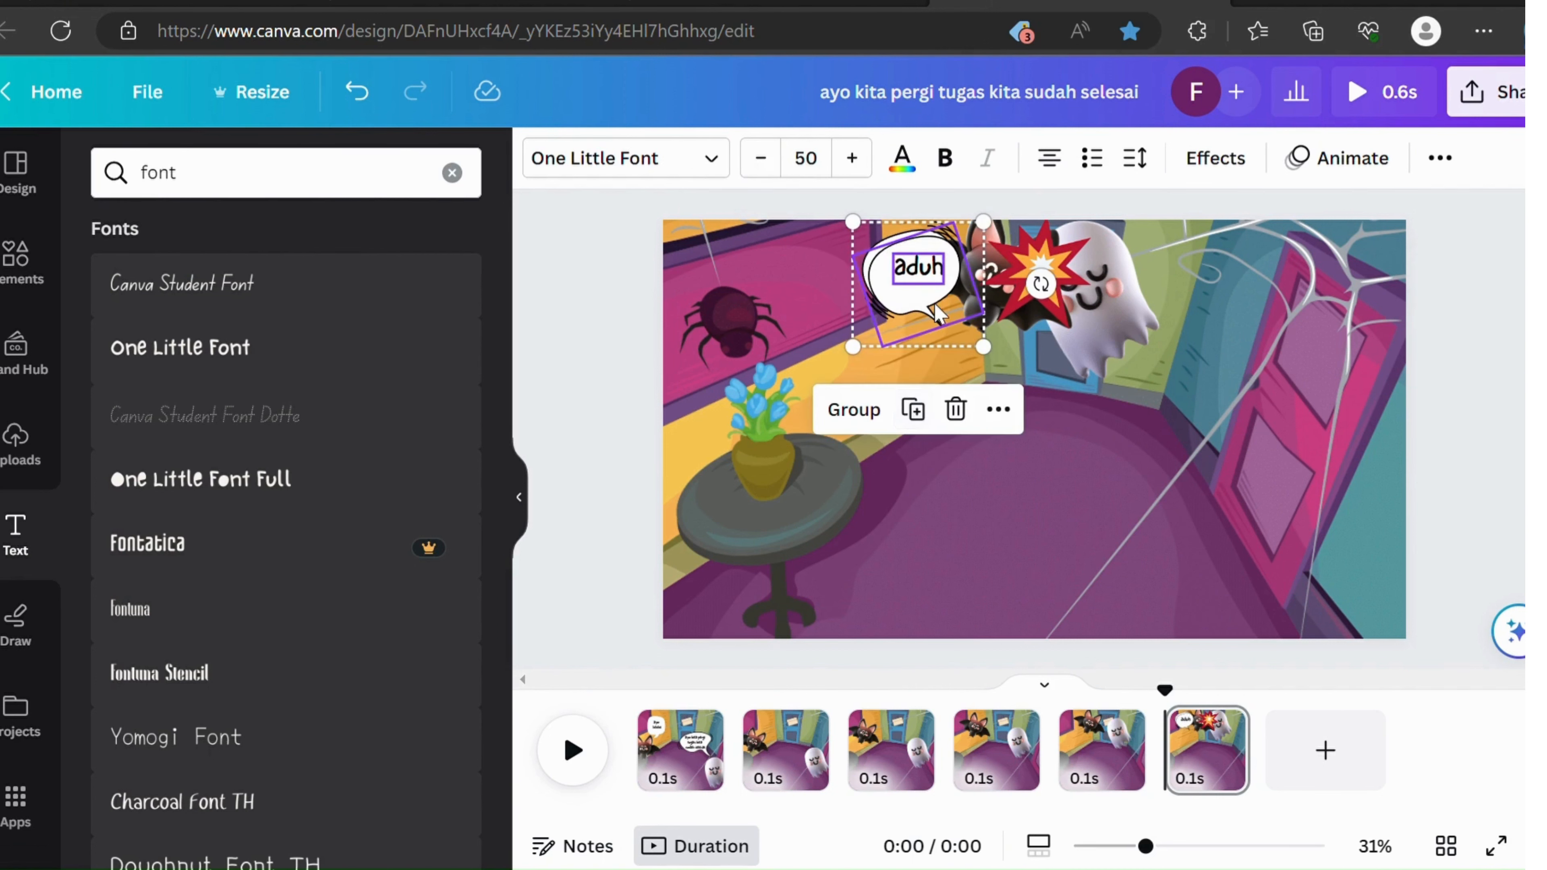
Step: Place a copy of the "aduh" bubble right of the ghost, flipping the copied bubble horizontally and rotating it so its tail points at the ghost
{"action": "left_click_drag", "start_coordinate": [936, 313], "coordinate": [1212, 317]}
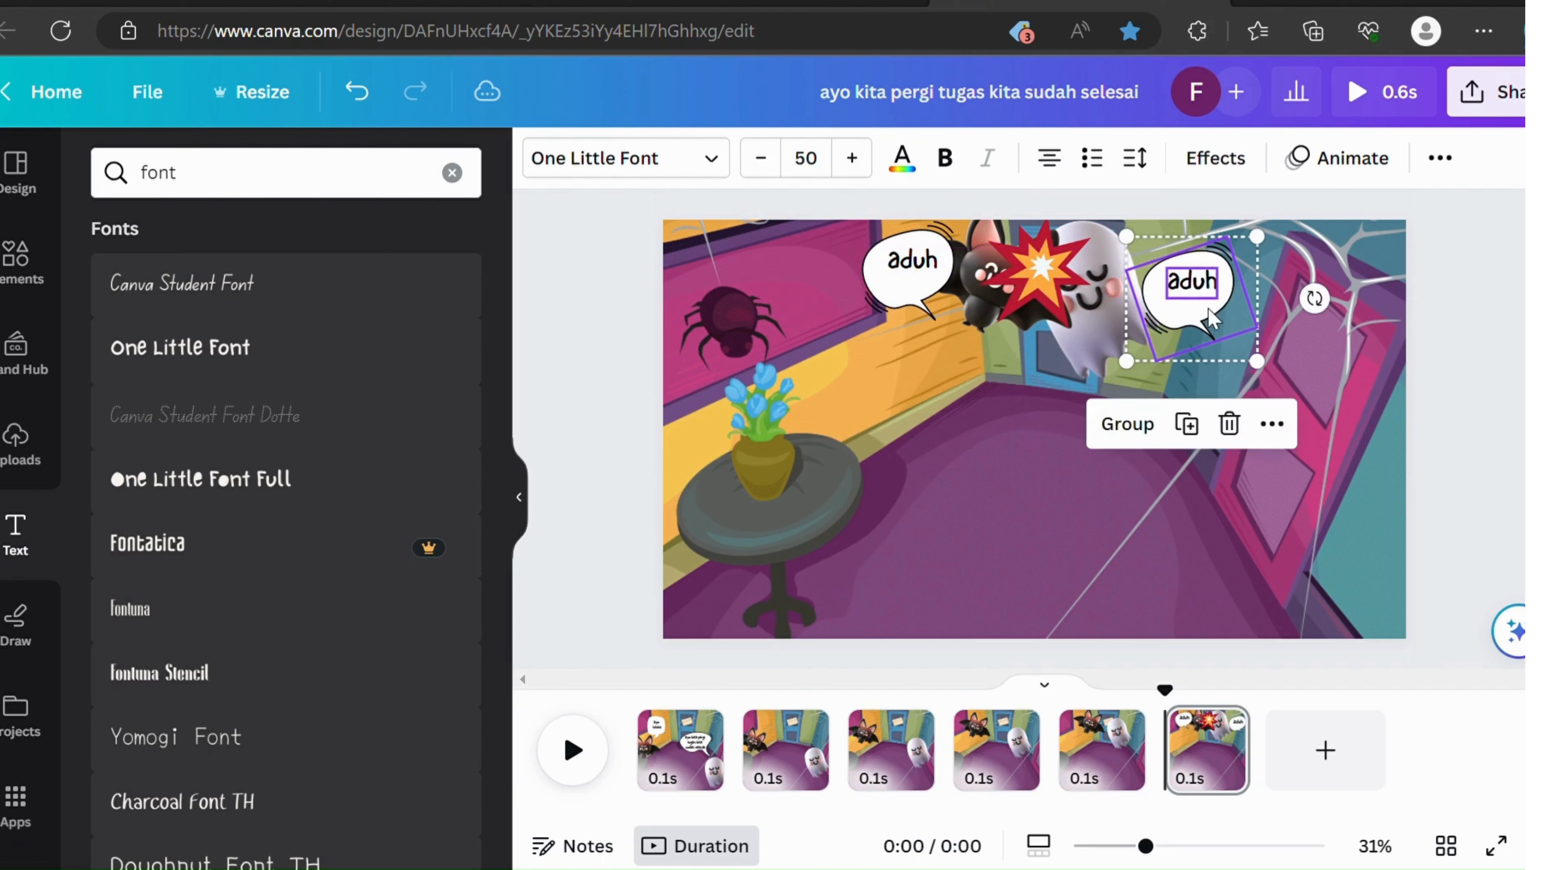
{"action": "left_click", "coordinate": [1233, 500]}
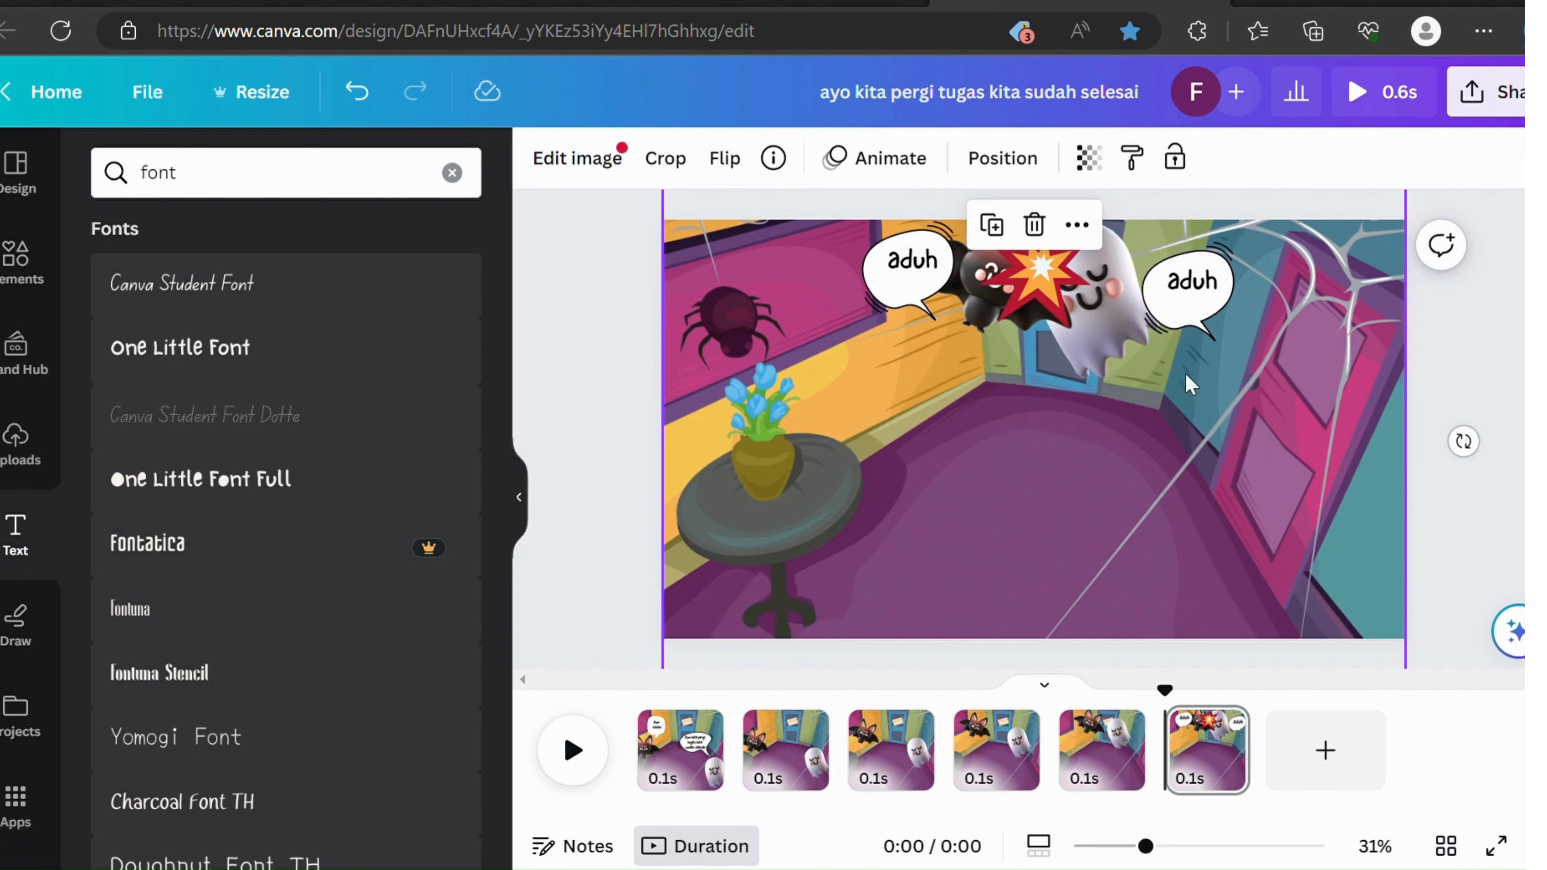
{"action": "left_click", "coordinate": [1181, 331]}
{"action": "left_click", "coordinate": [826, 158]}
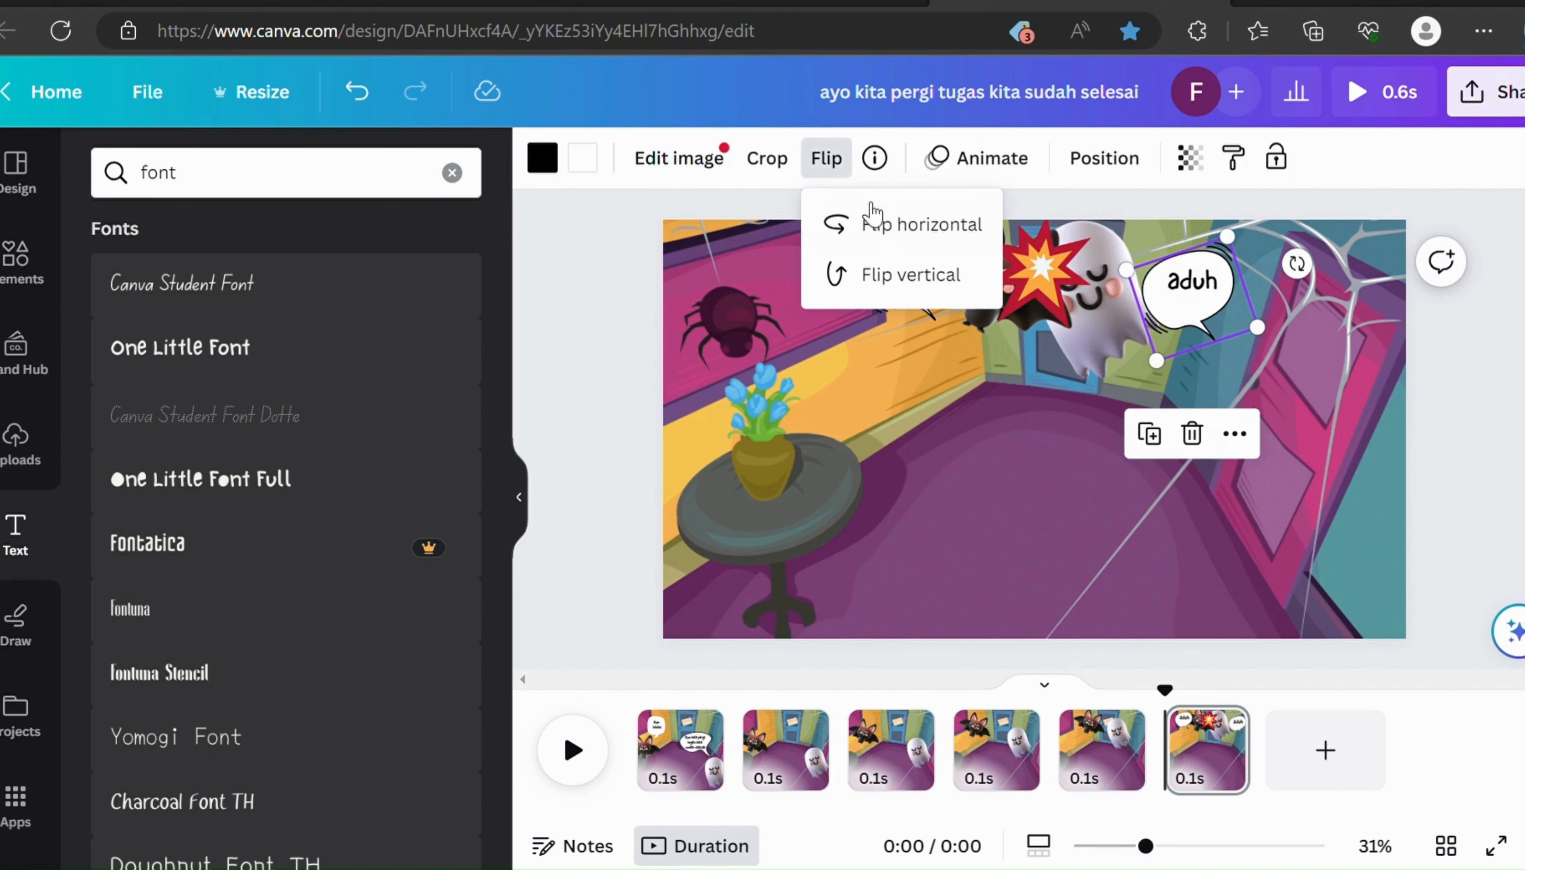
{"action": "left_click", "coordinate": [874, 219]}
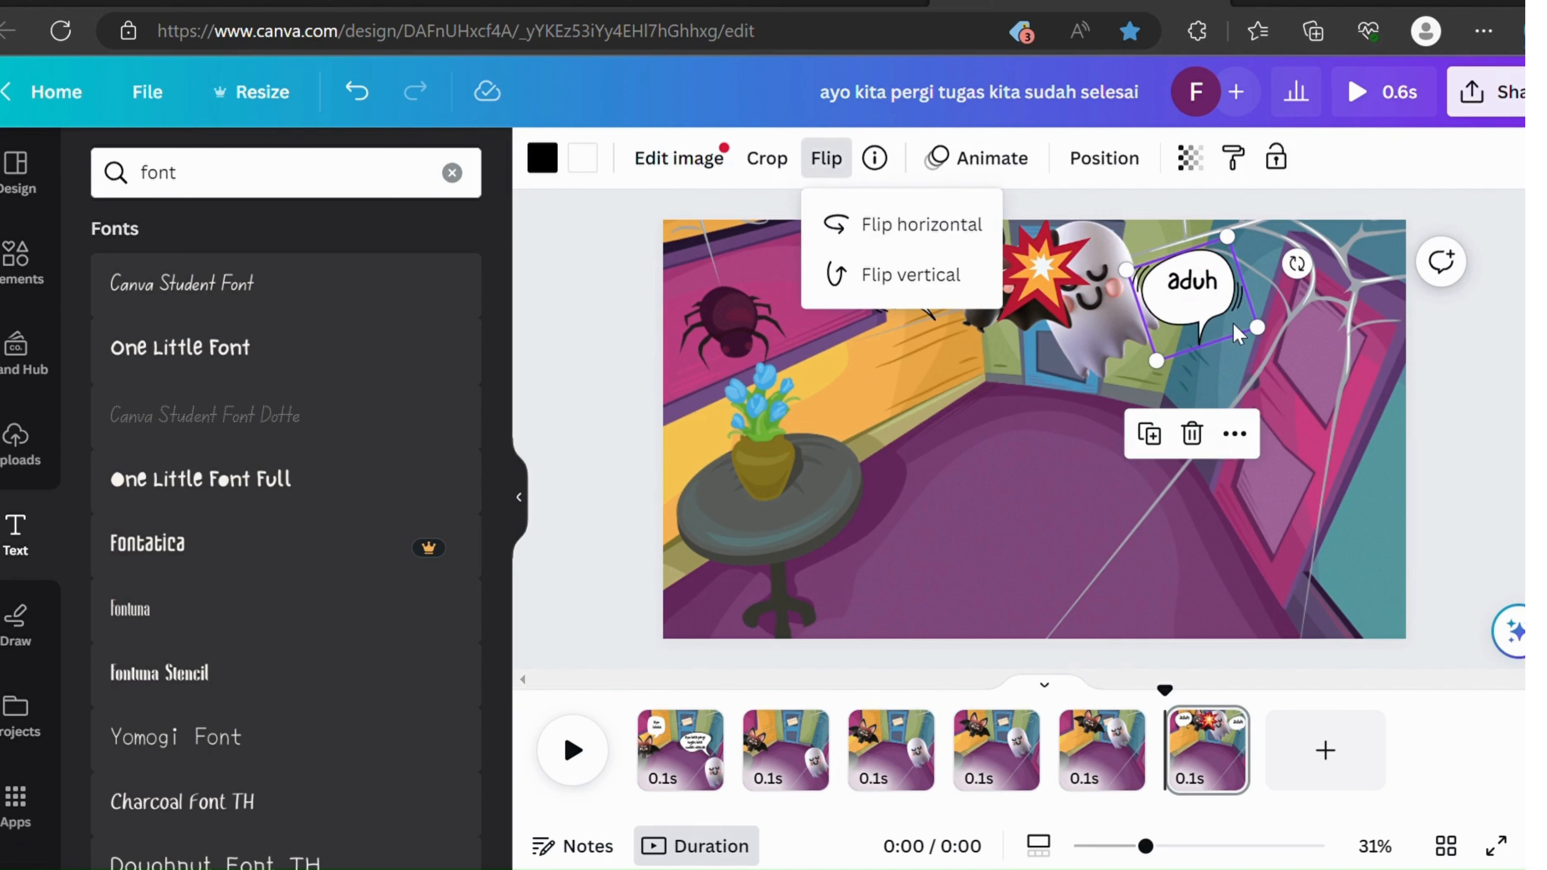
{"action": "left_click", "coordinate": [1309, 339]}
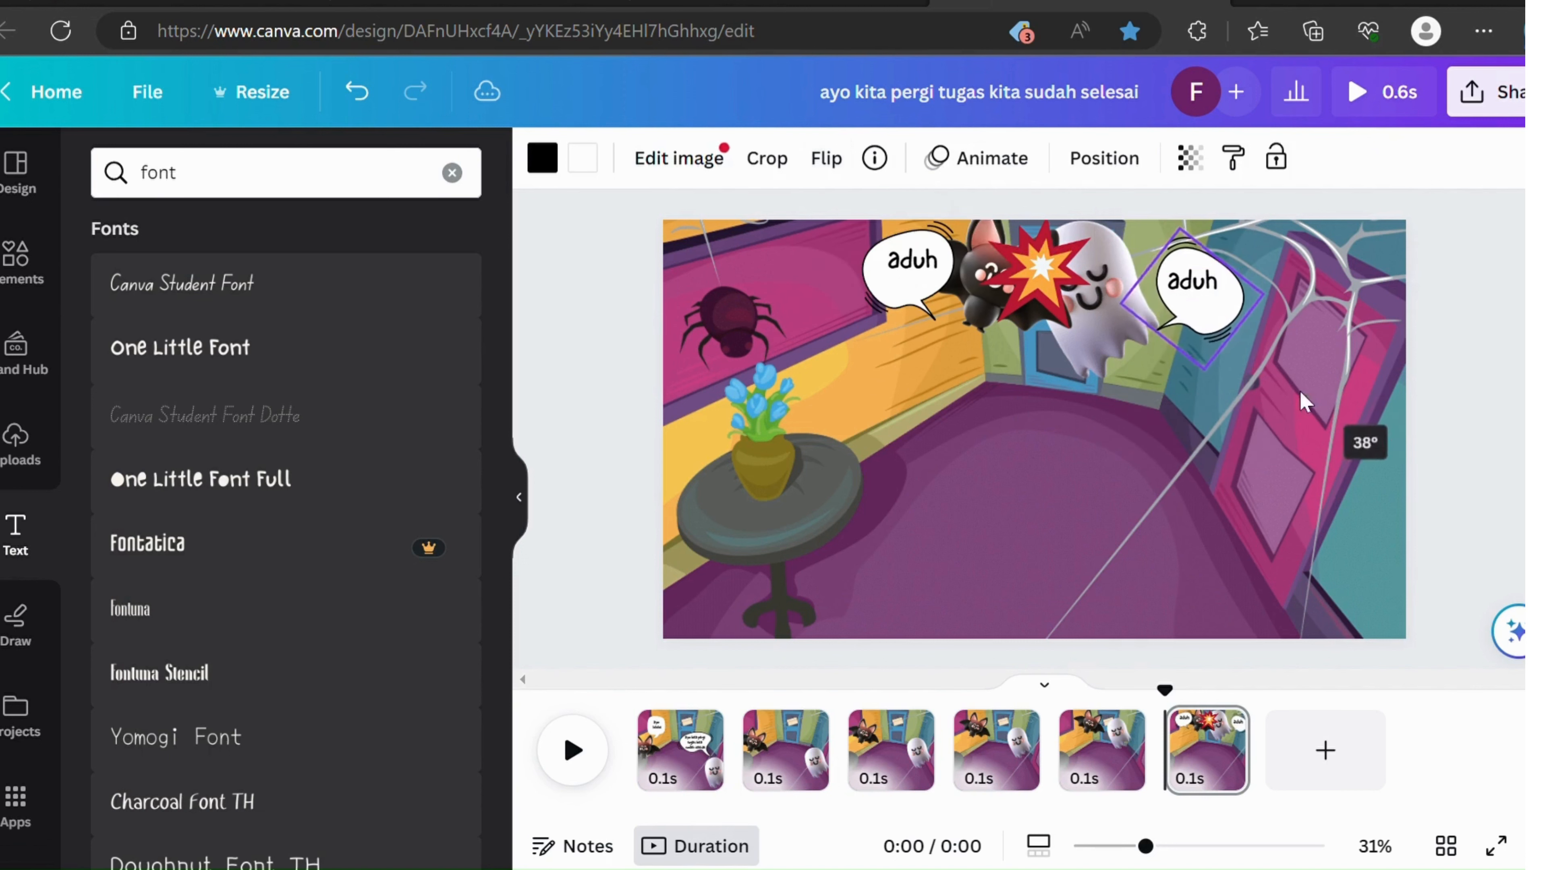
Step: Duplicate the sixth page and delete the ghost's speech bubble and its "aduh" text from the copy
{"action": "left_click", "coordinate": [1222, 780]}
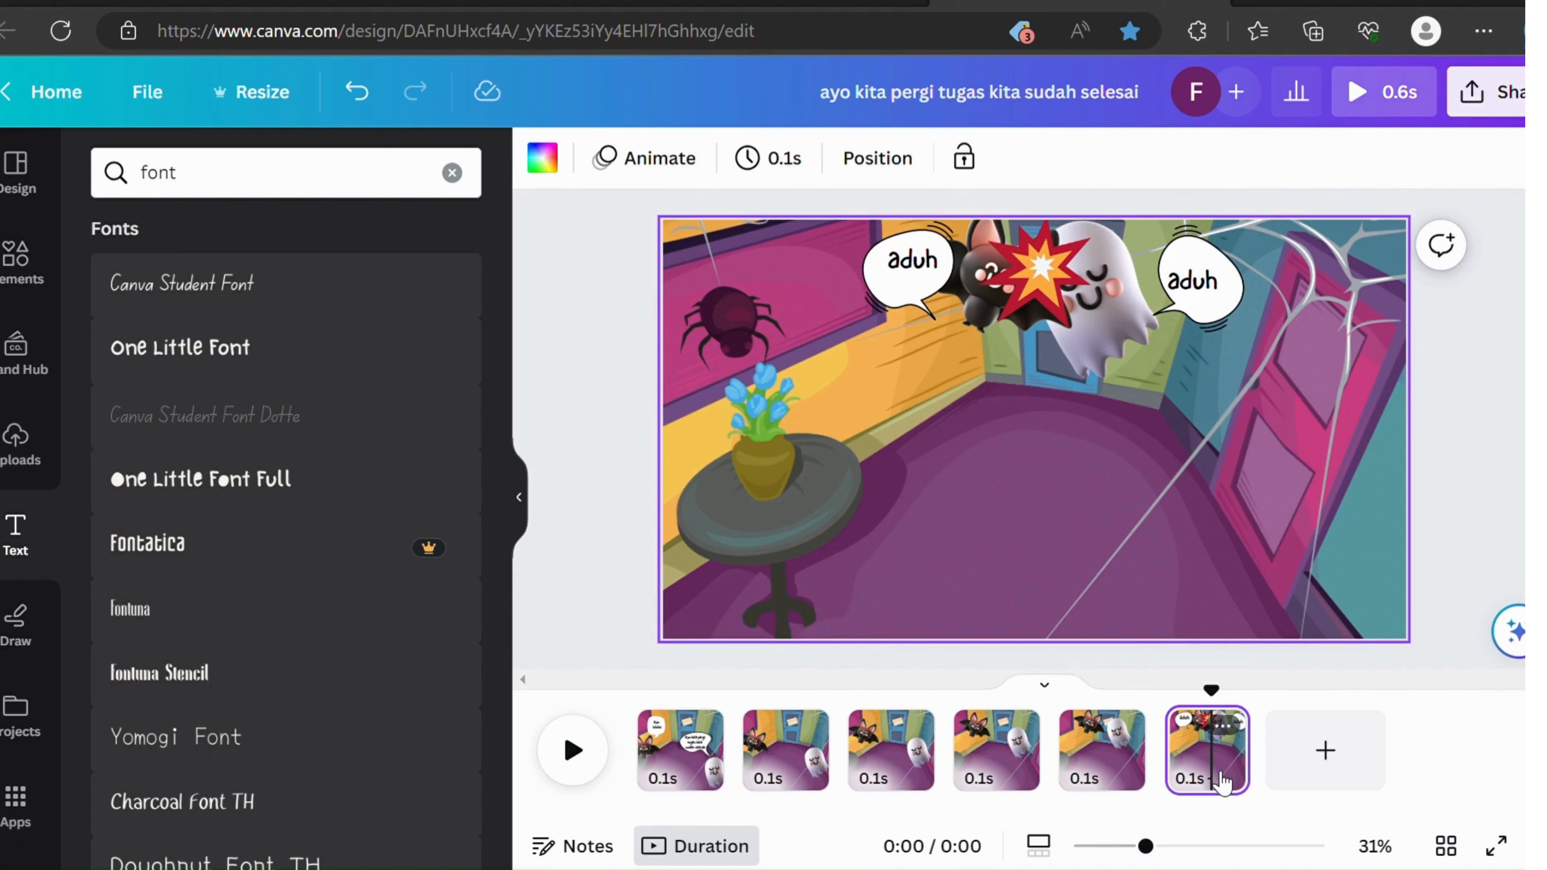
{"action": "key", "text": "ctrl+d"}
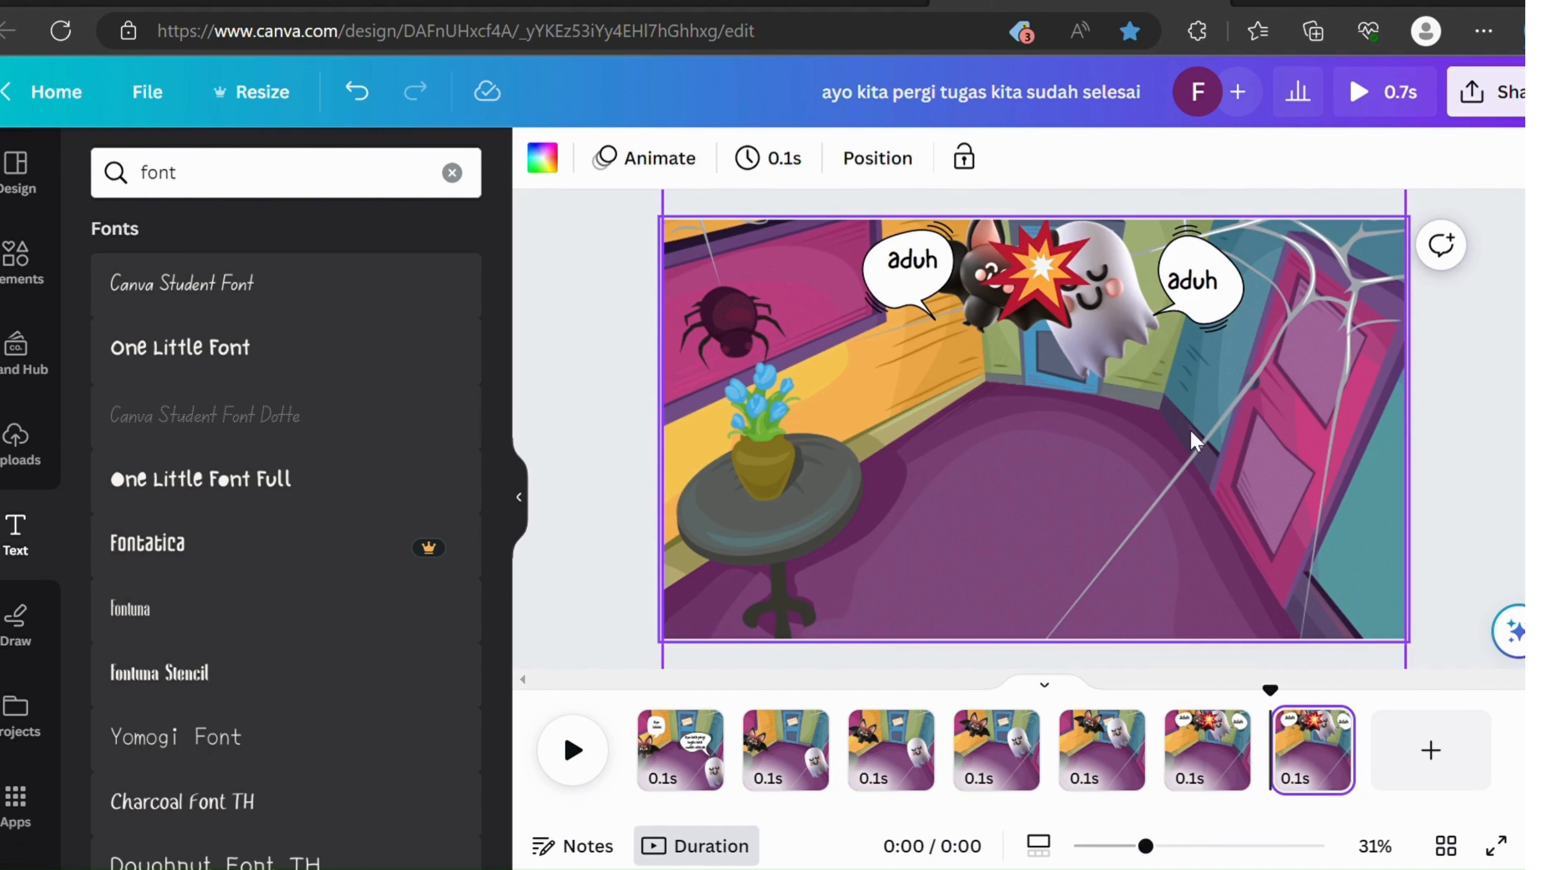
{"action": "left_click", "coordinate": [1216, 319]}
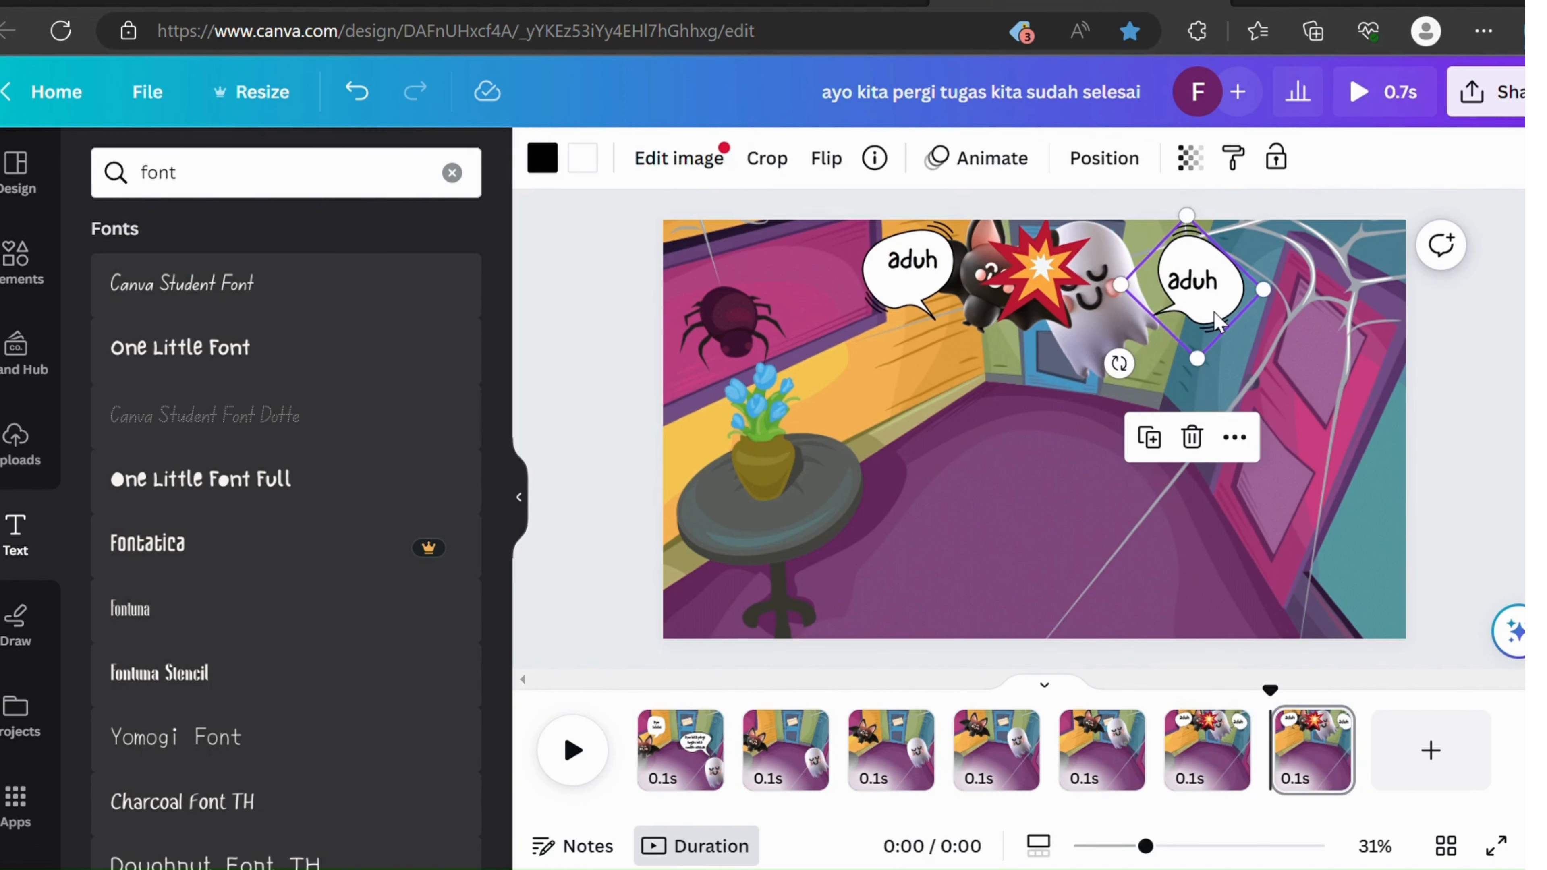
{"action": "key", "text": "Delete"}
{"action": "left_click", "coordinate": [1201, 286]}
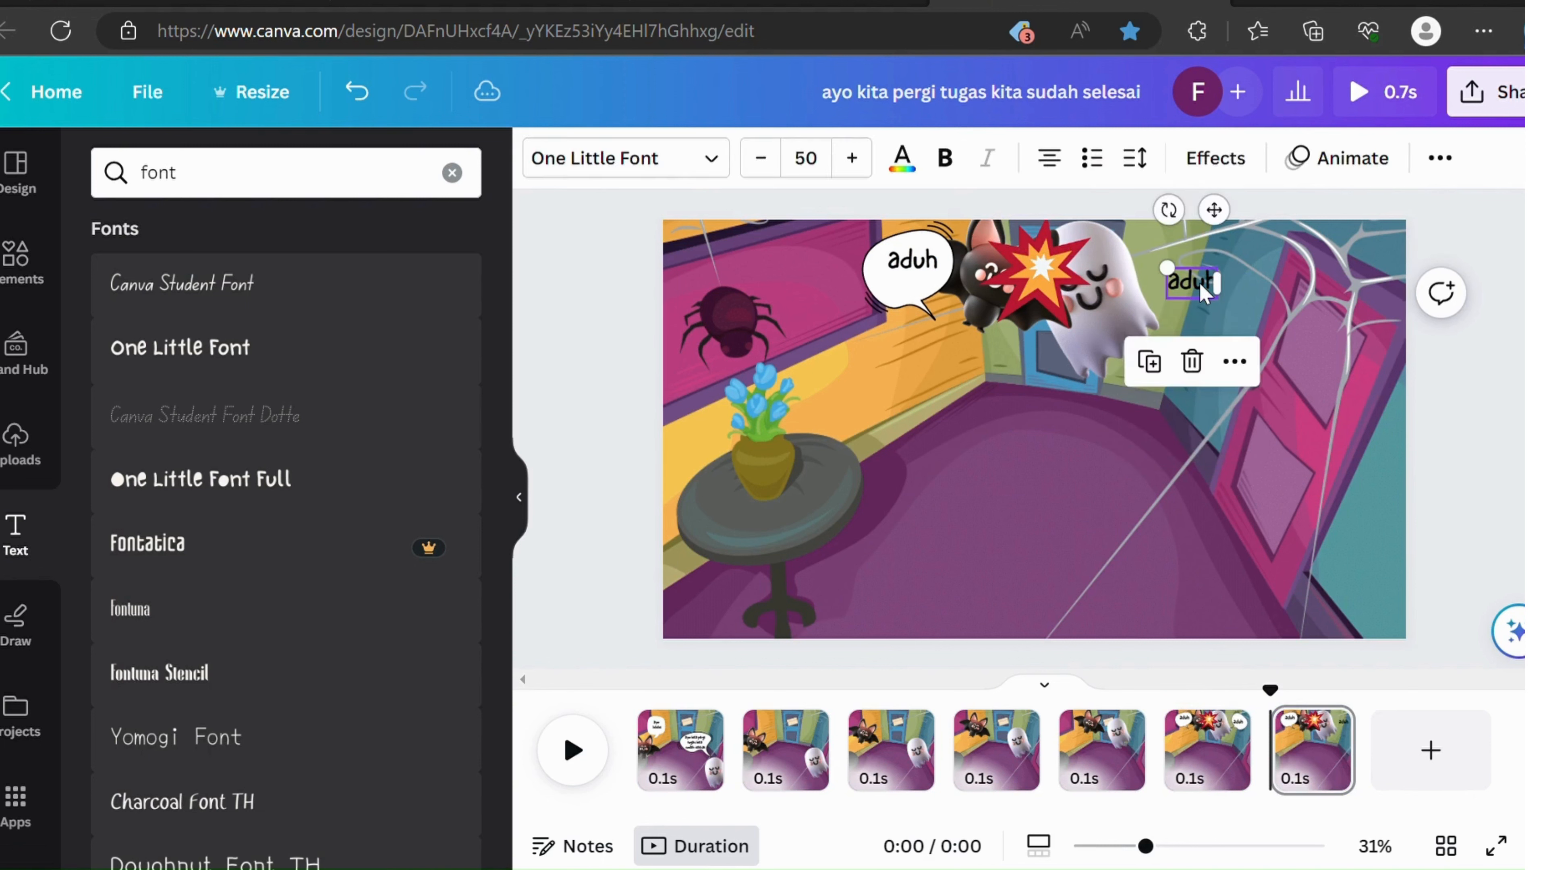
{"action": "key", "text": "Delete"}
Step: Delete the explosion burst and the bat's speech bubble with its "aduh" text from the seventh page
{"action": "left_click", "coordinate": [1047, 284]}
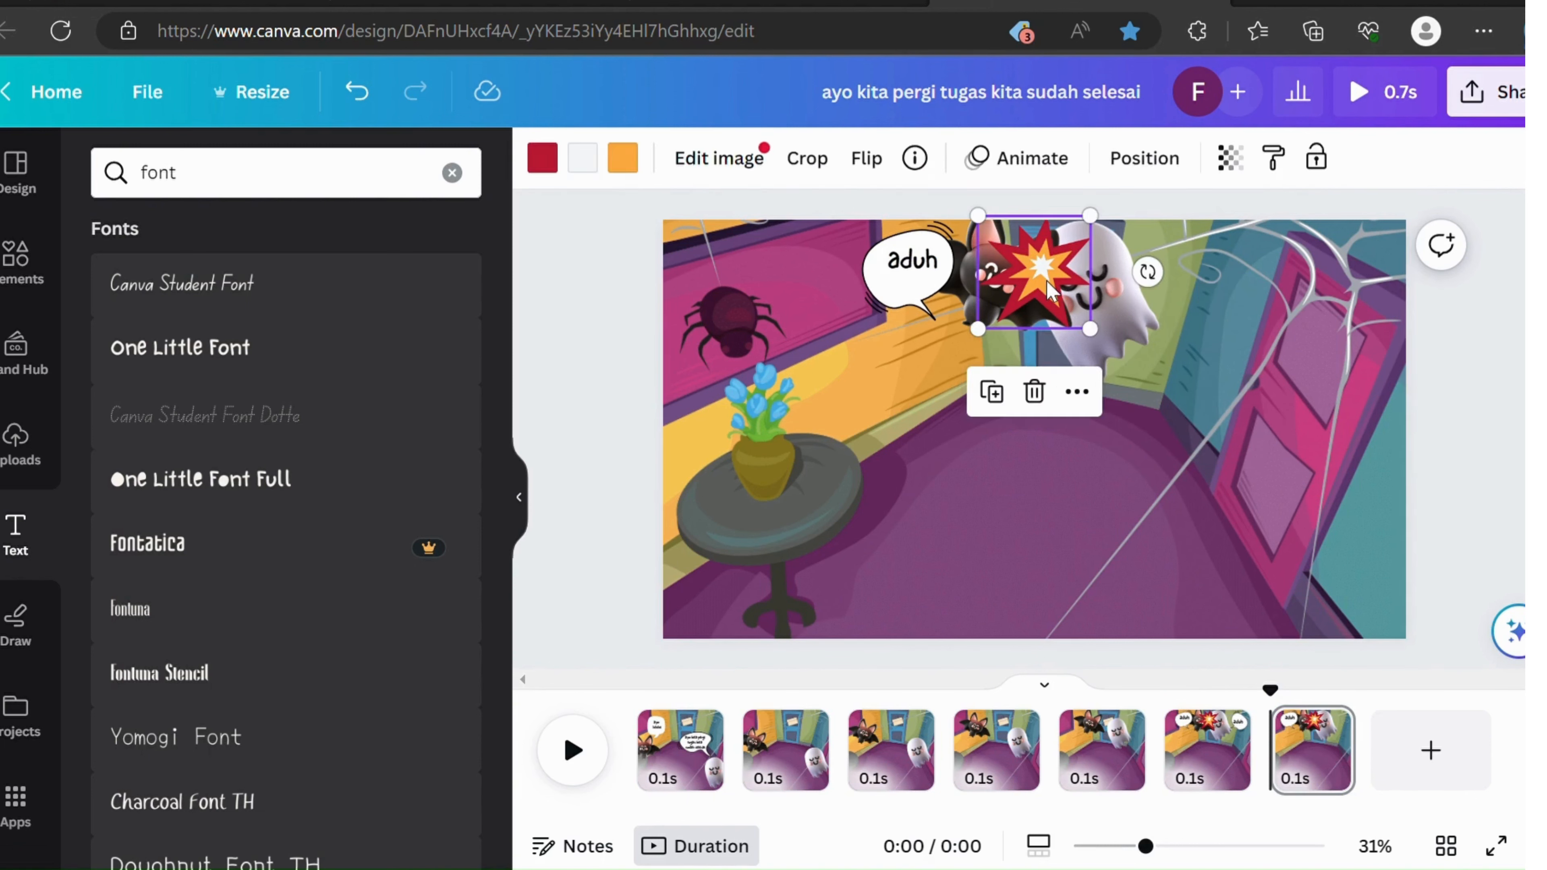
{"action": "key", "text": "Delete"}
{"action": "left_click", "coordinate": [902, 282]}
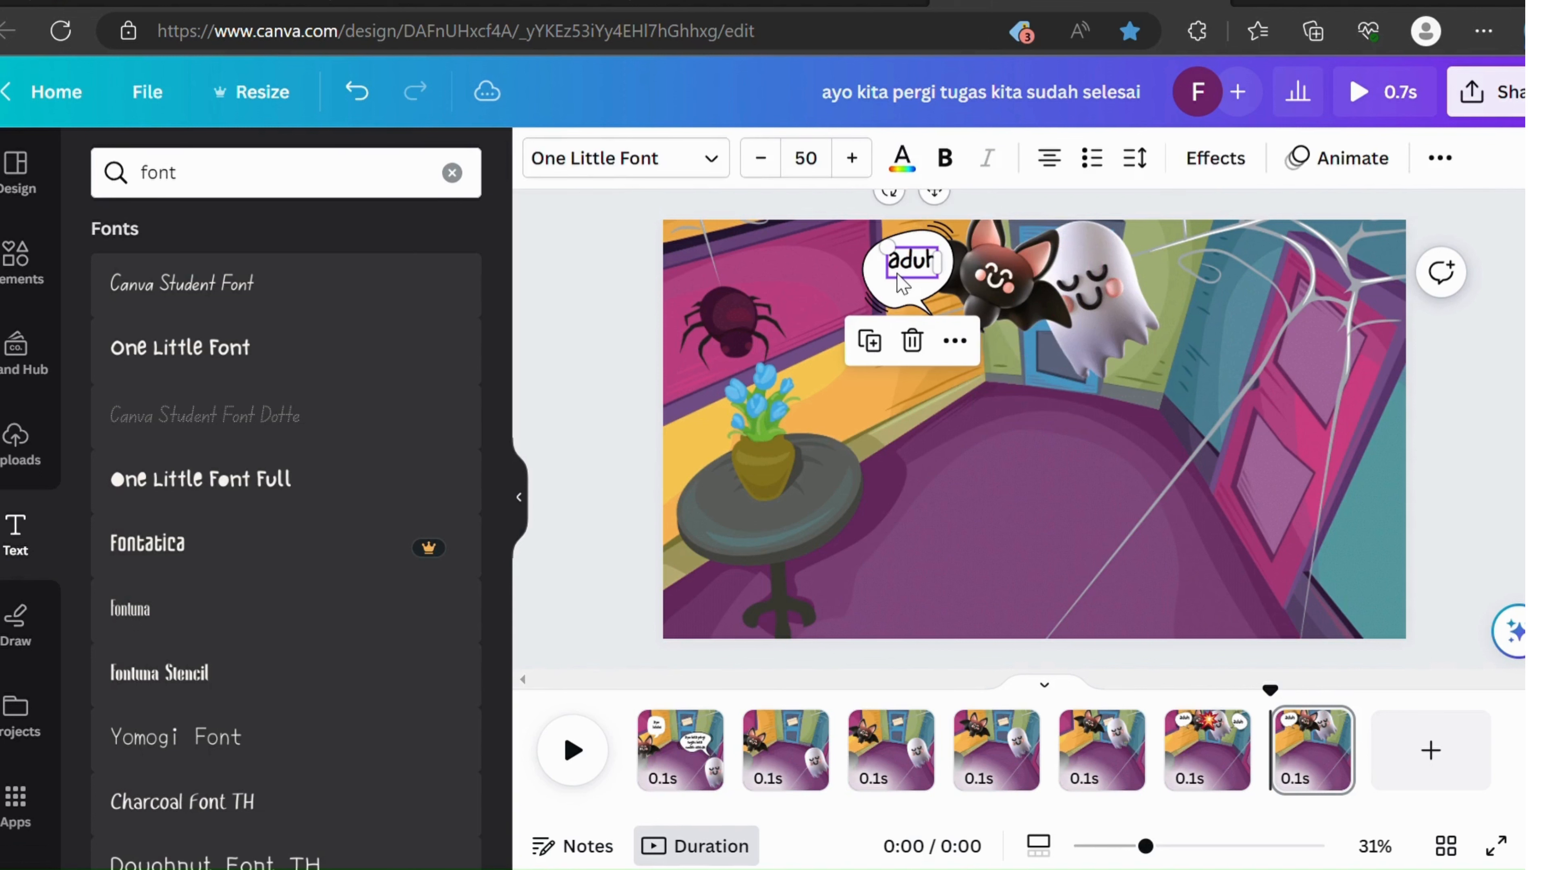
{"action": "key", "text": "Delete"}
{"action": "left_click", "coordinate": [903, 283]}
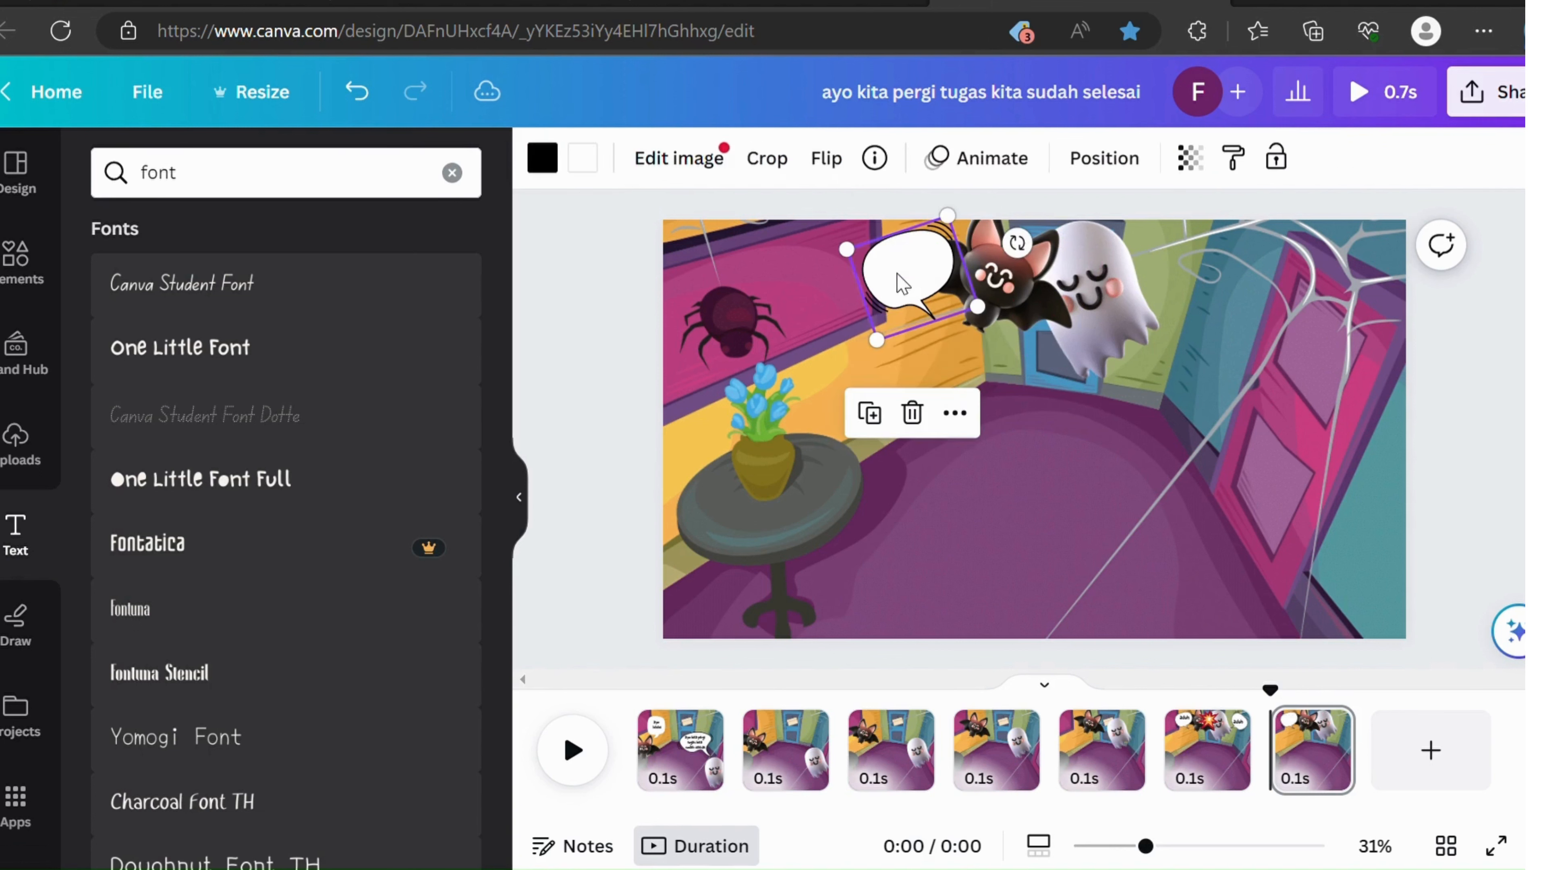
{"action": "key", "text": "Delete"}
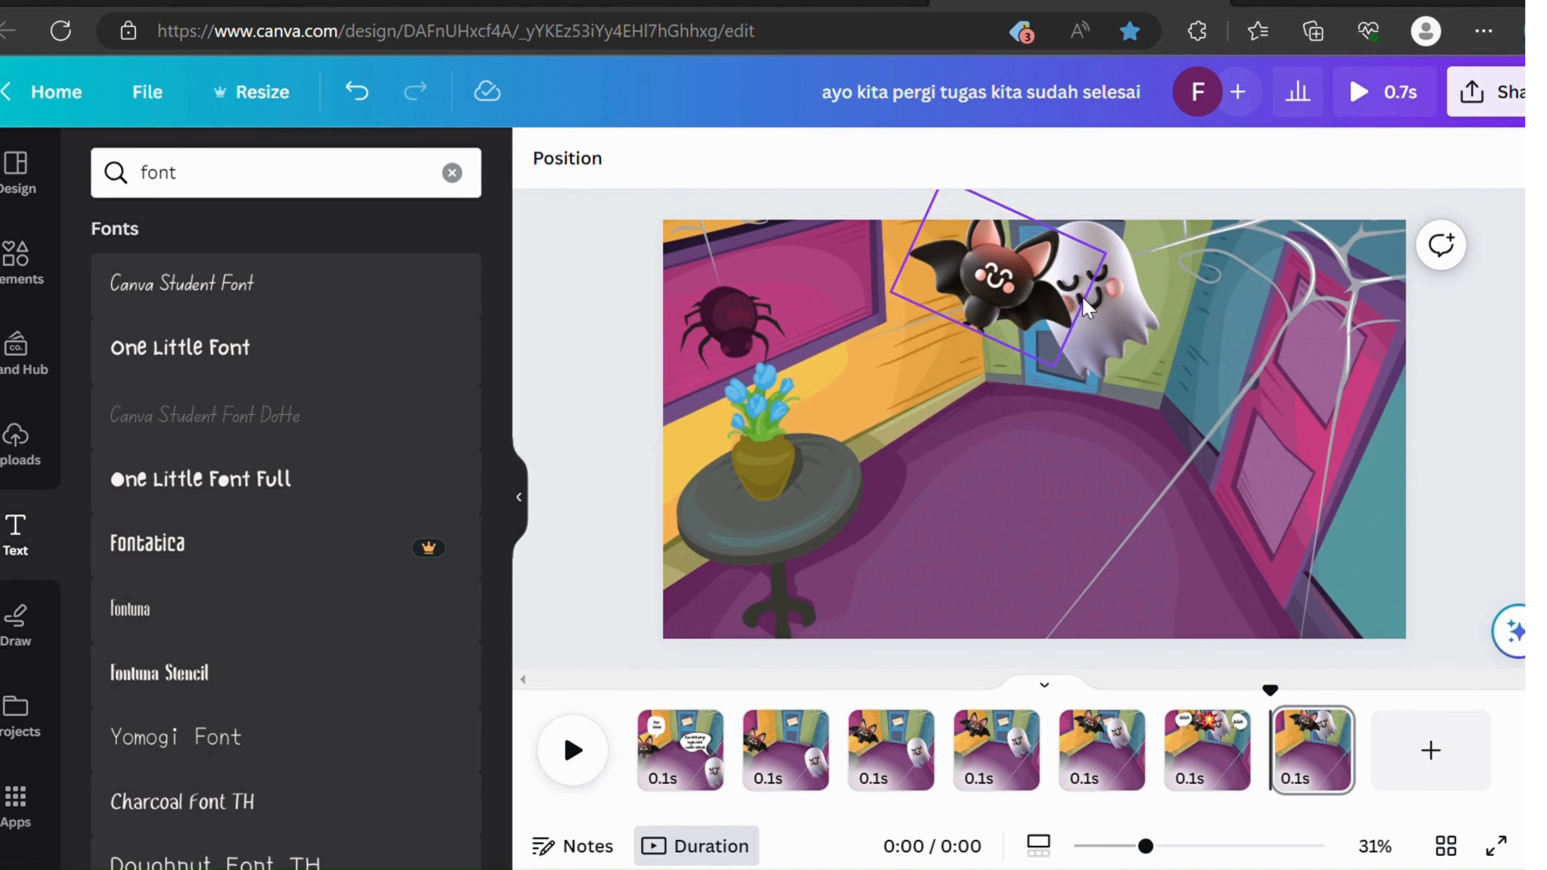
Step: On the seventh page, rotate the ghost to about 53° and turn the bat sideways, shifting it slightly away from the ghost
{"action": "left_click", "coordinate": [1096, 302]}
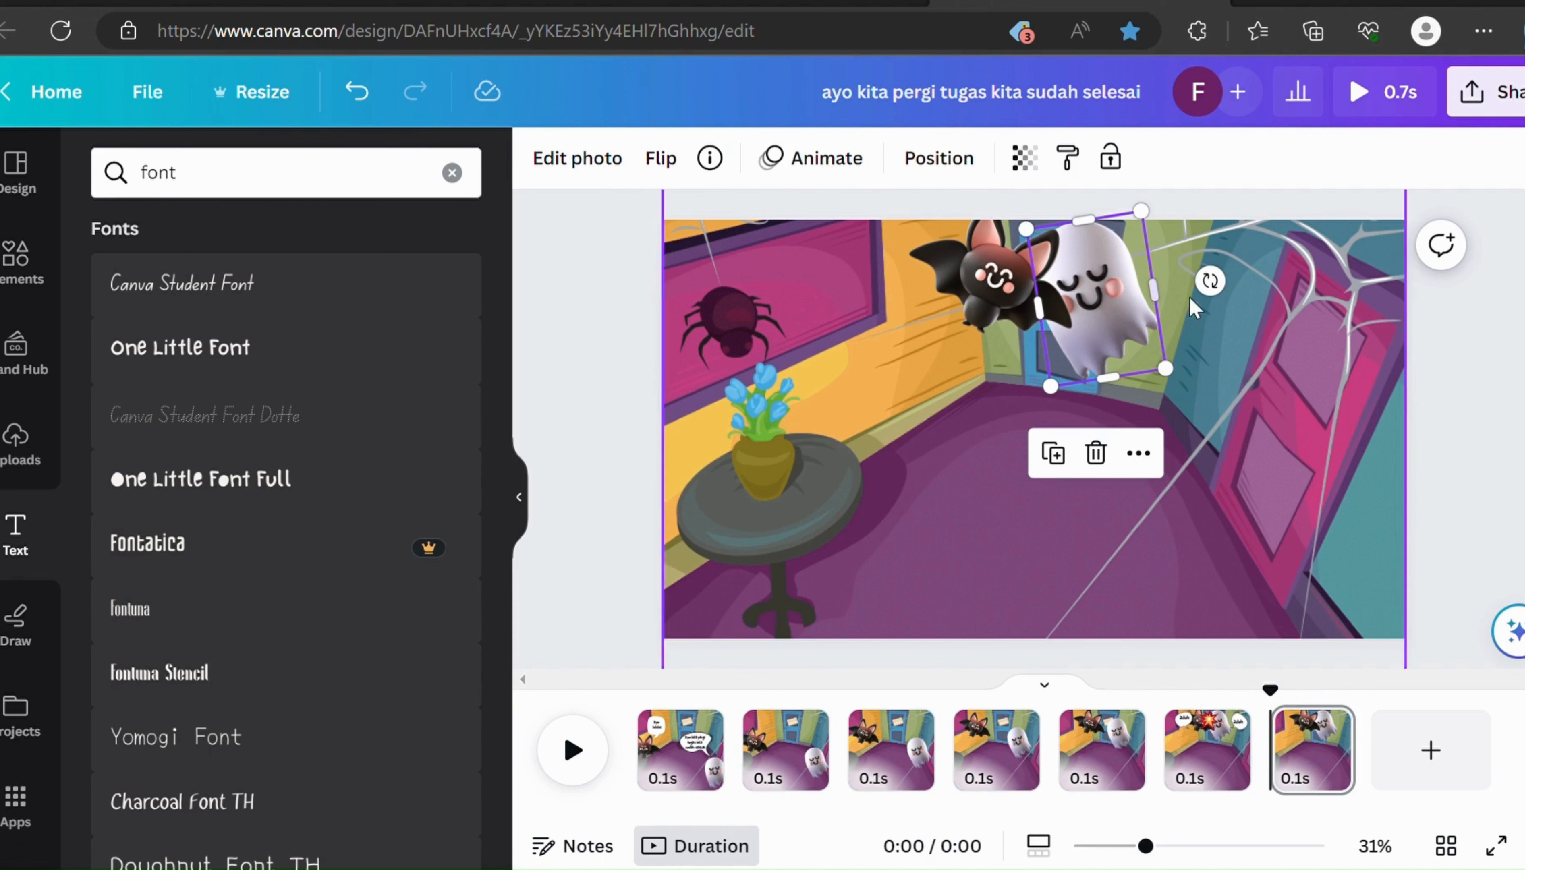
{"action": "left_click_drag", "start_coordinate": [1227, 298], "coordinate": [1164, 402]}
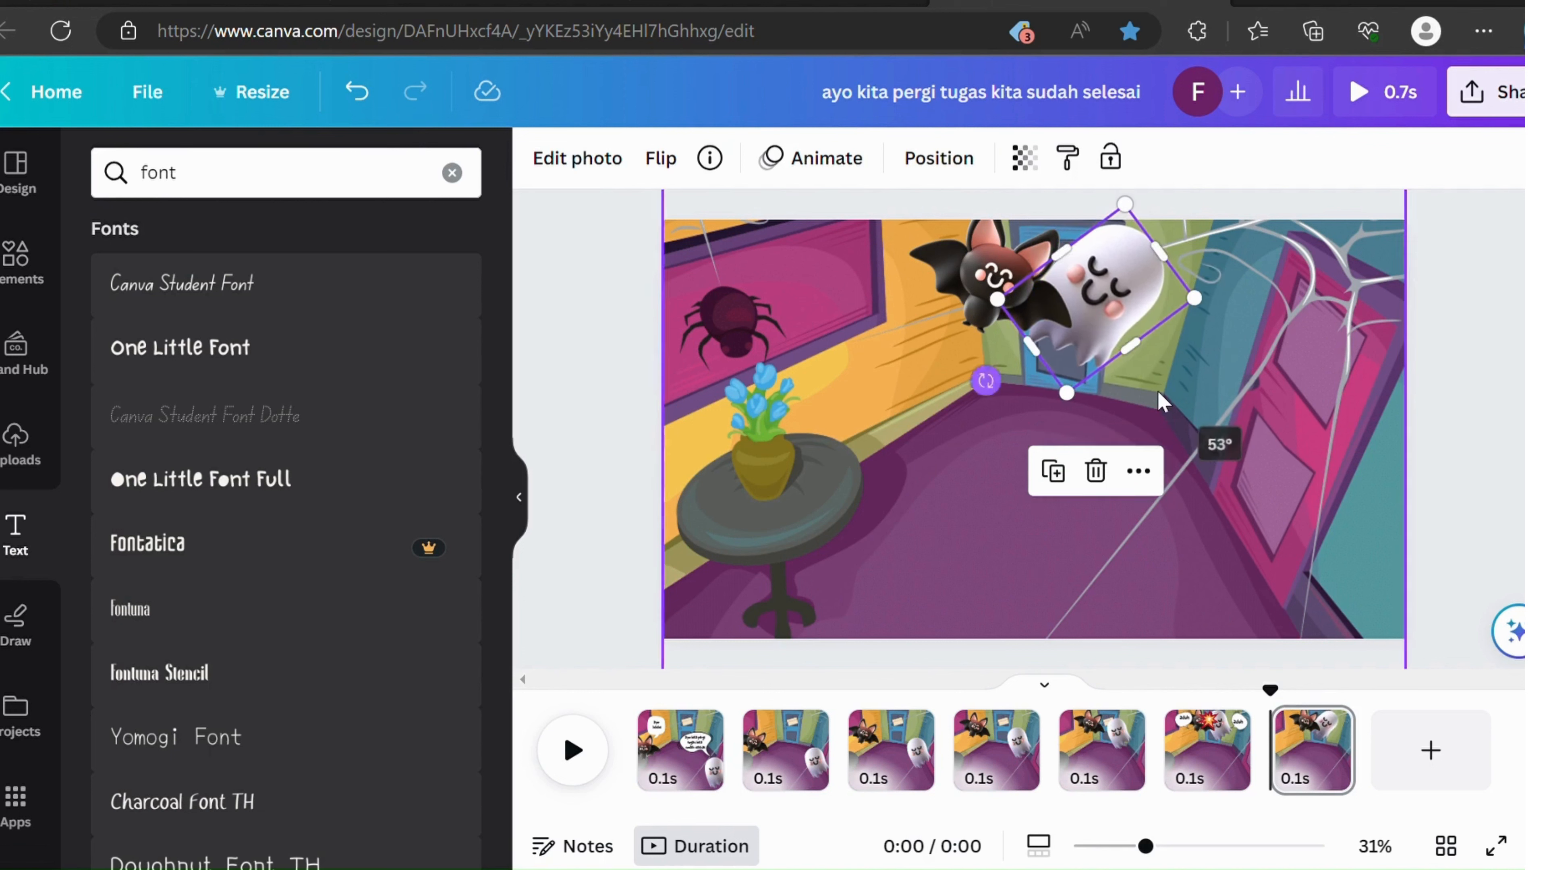
{"action": "left_click", "coordinate": [944, 305]}
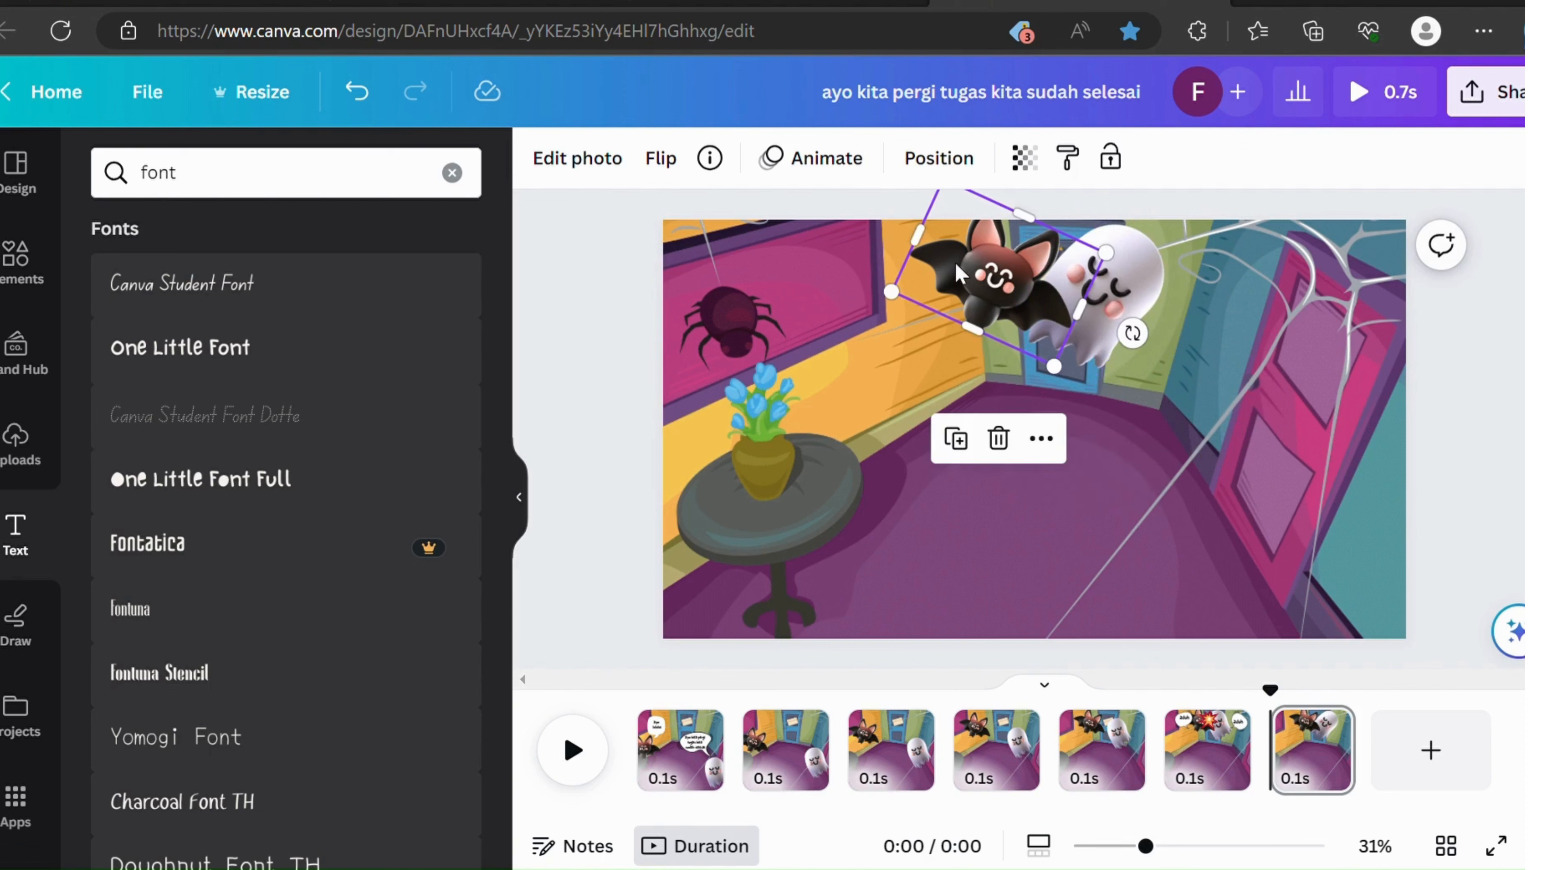
{"action": "left_click", "coordinate": [862, 363]}
{"action": "left_click", "coordinate": [1006, 303]}
{"action": "left_click_drag", "start_coordinate": [990, 326], "coordinate": [970, 378]}
{"action": "left_click_drag", "start_coordinate": [1112, 387], "coordinate": [978, 312]}
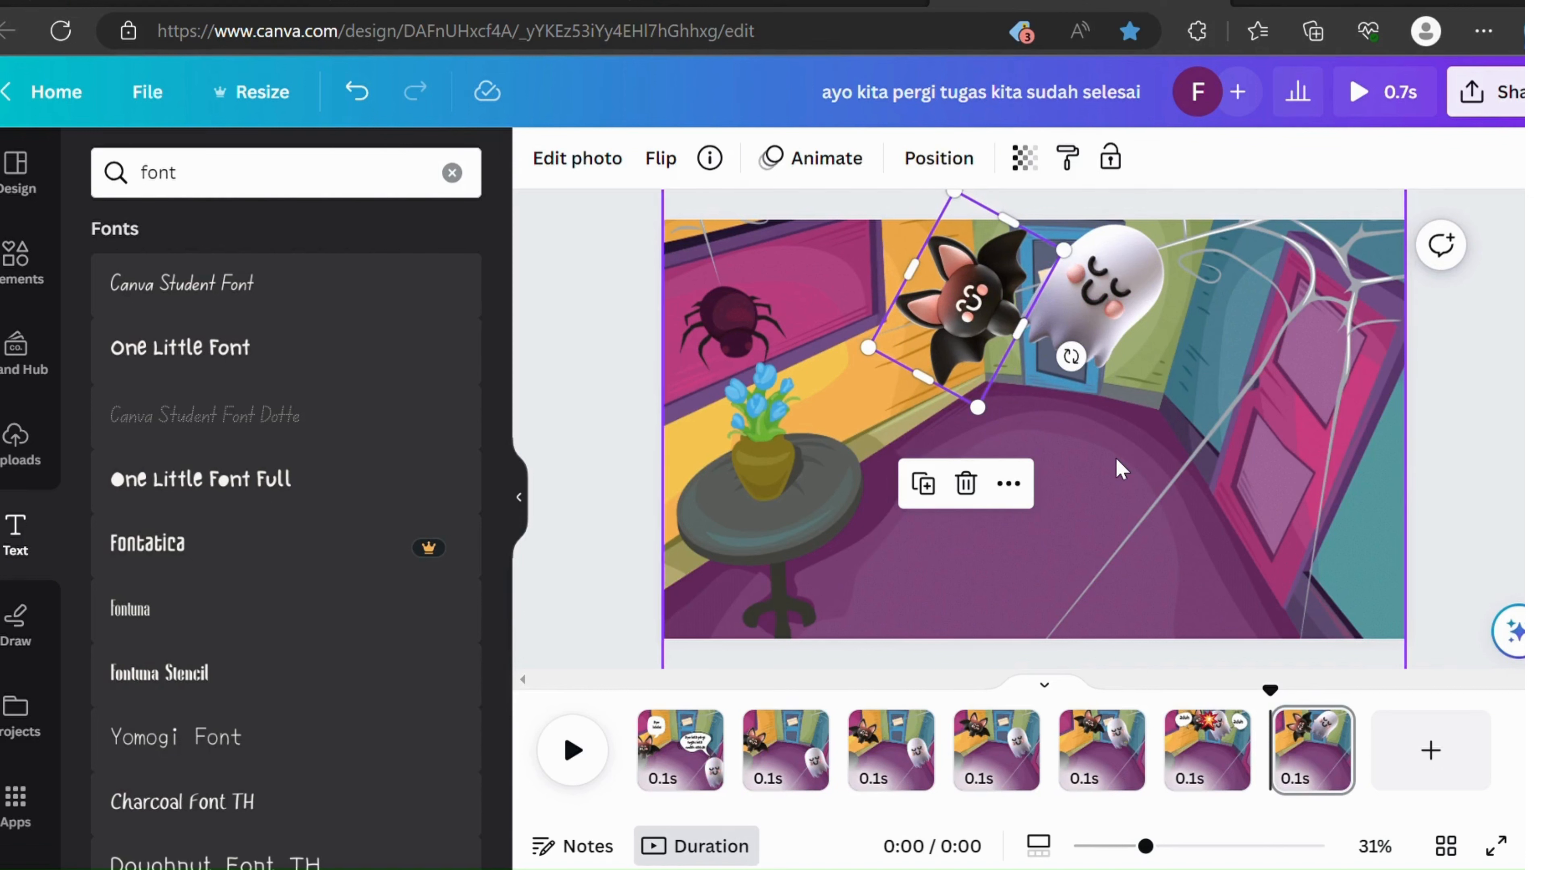
Step: Duplicate the seventh page and, on the copy, lay the ghost on its side slightly lower and rotate the bat further
{"action": "left_click", "coordinate": [1325, 759]}
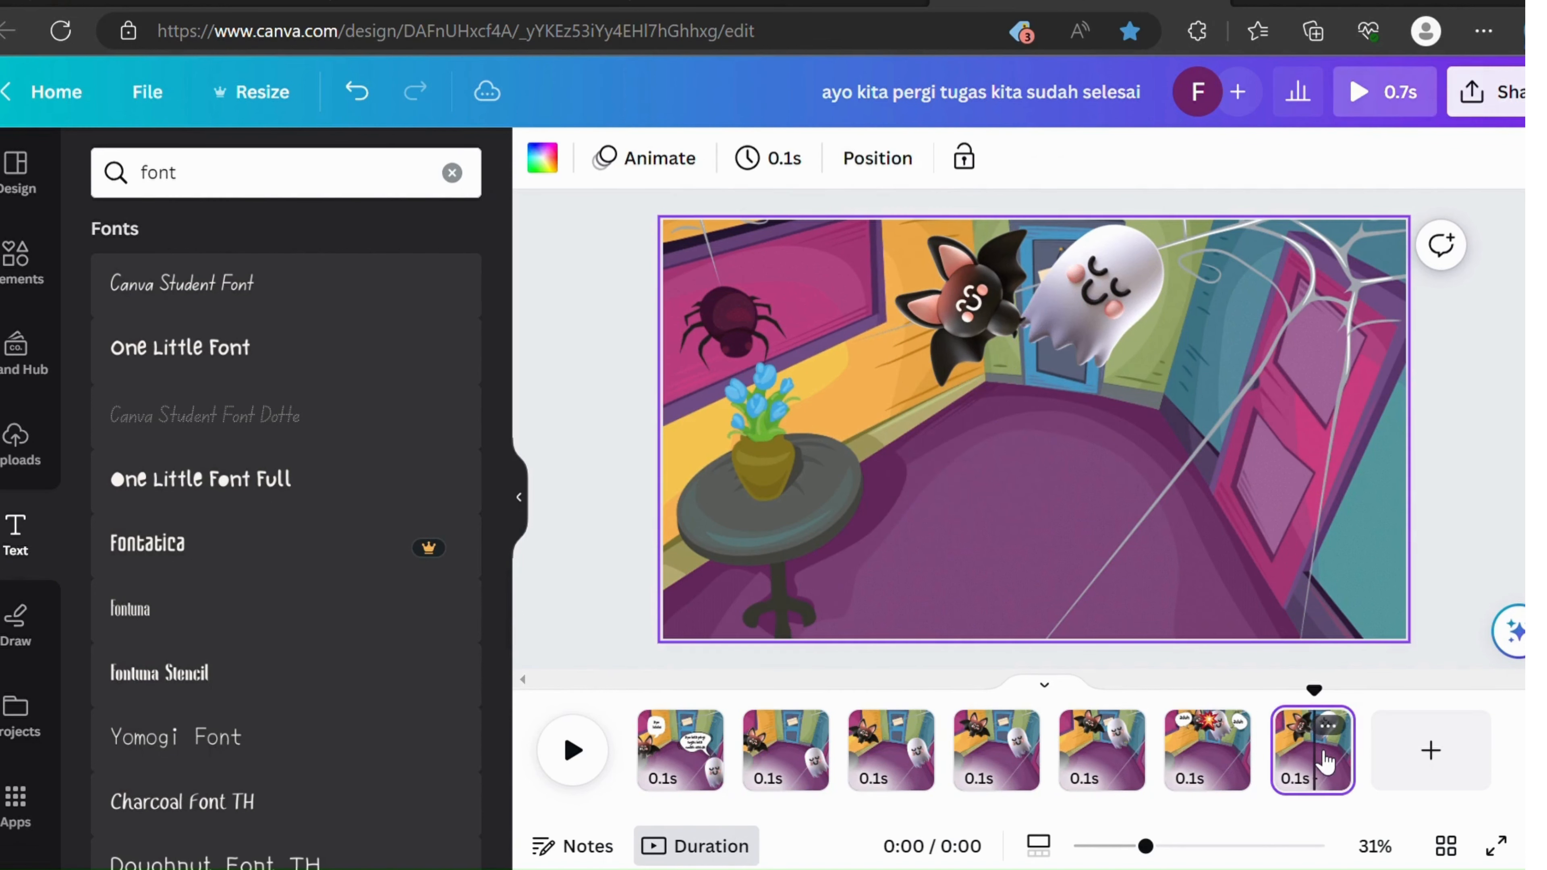
{"action": "key", "text": "ctrl+d"}
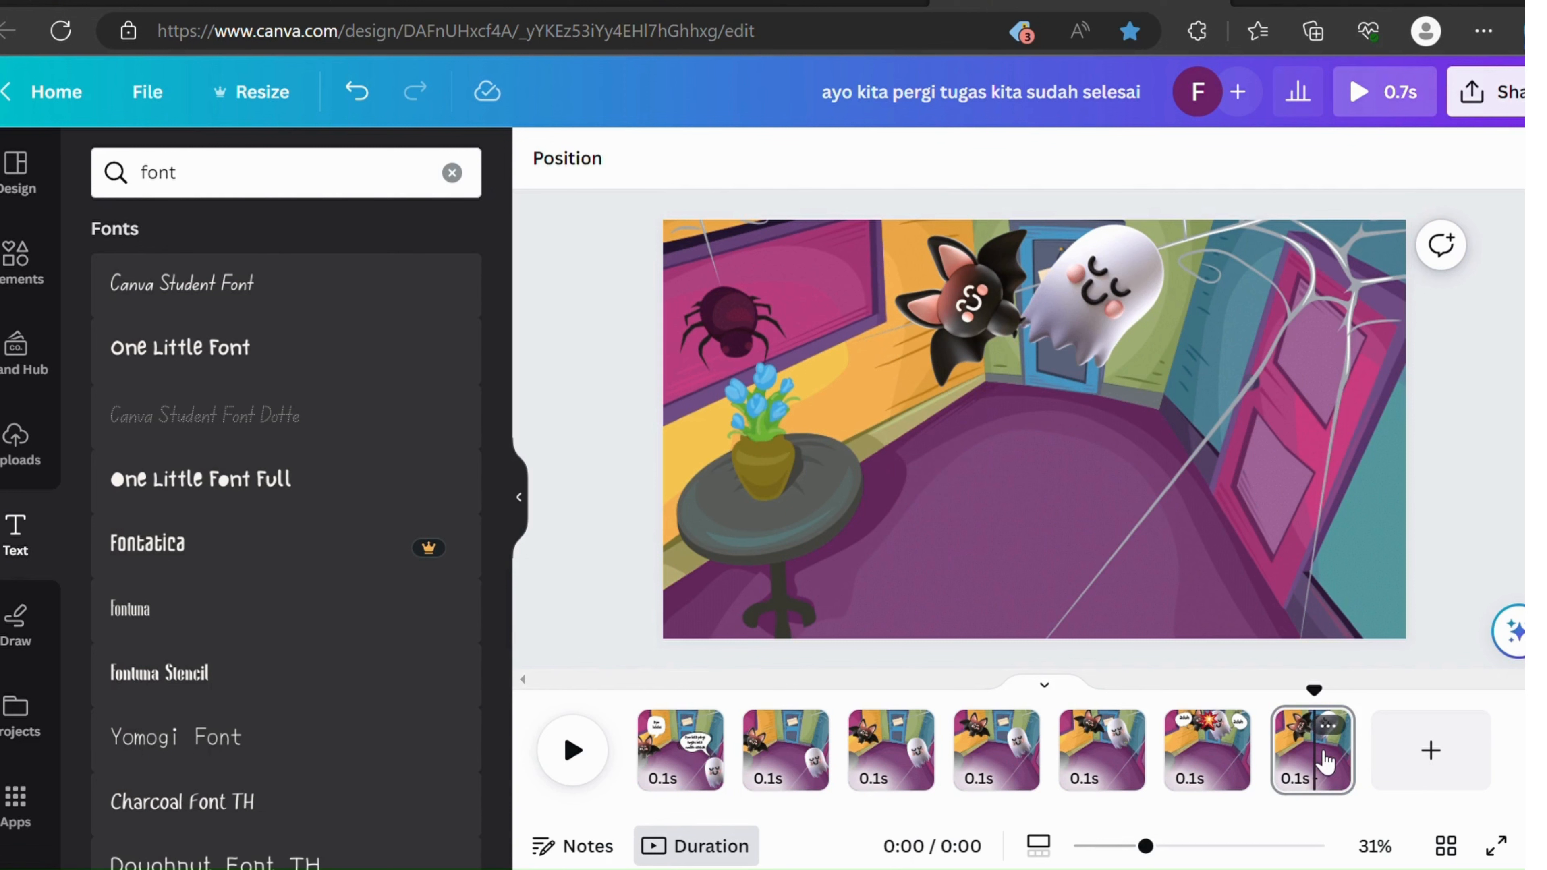
{"action": "left_click", "coordinate": [1325, 759]}
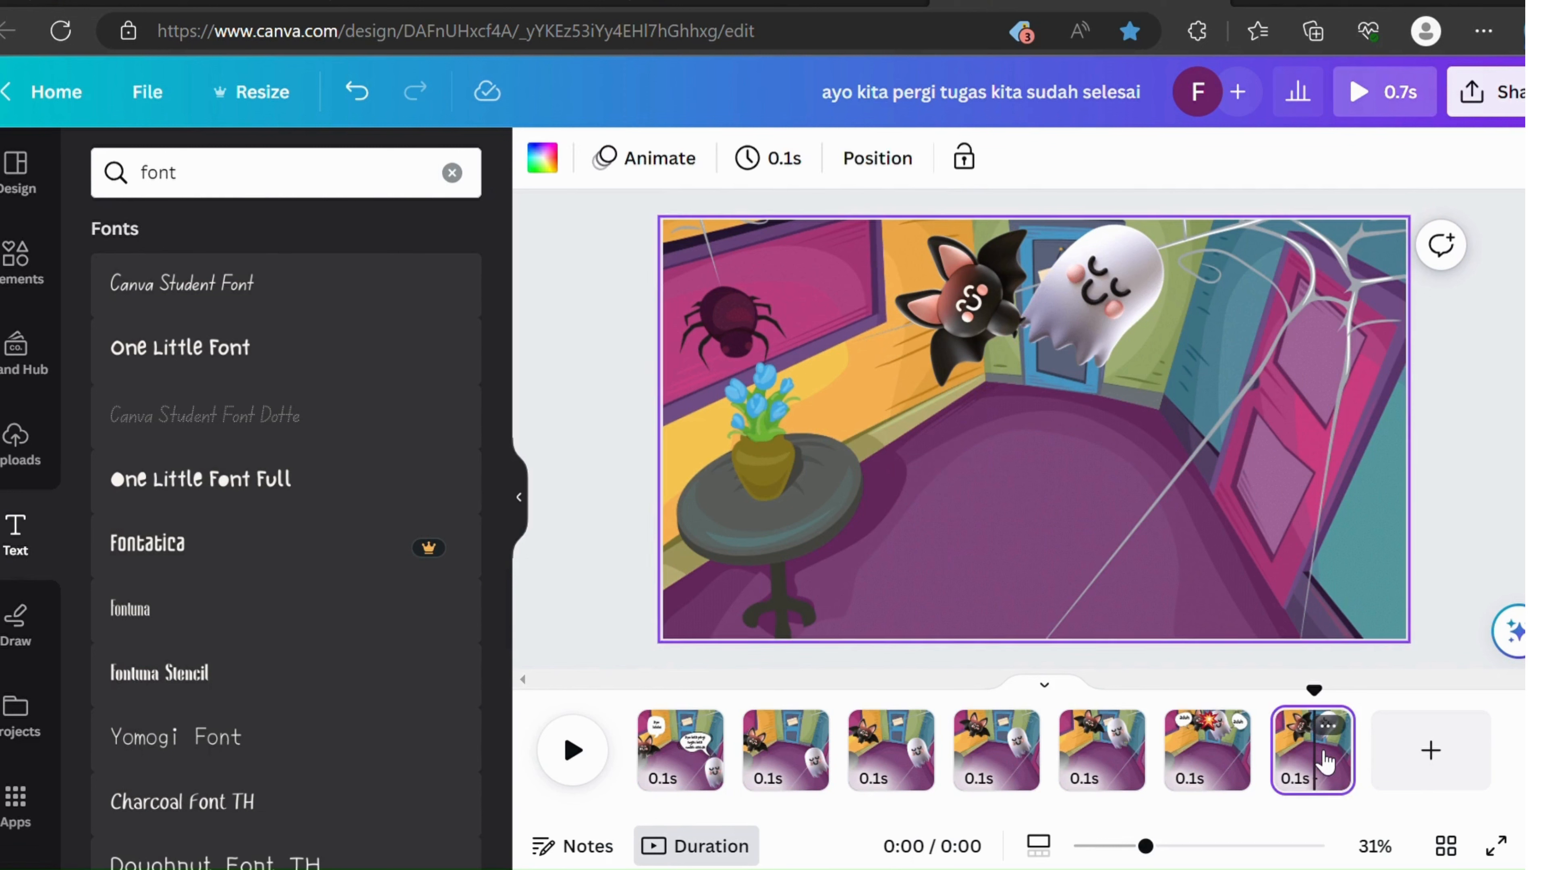
{"action": "key", "text": "ctrl+d"}
{"action": "left_click", "coordinate": [1100, 325]}
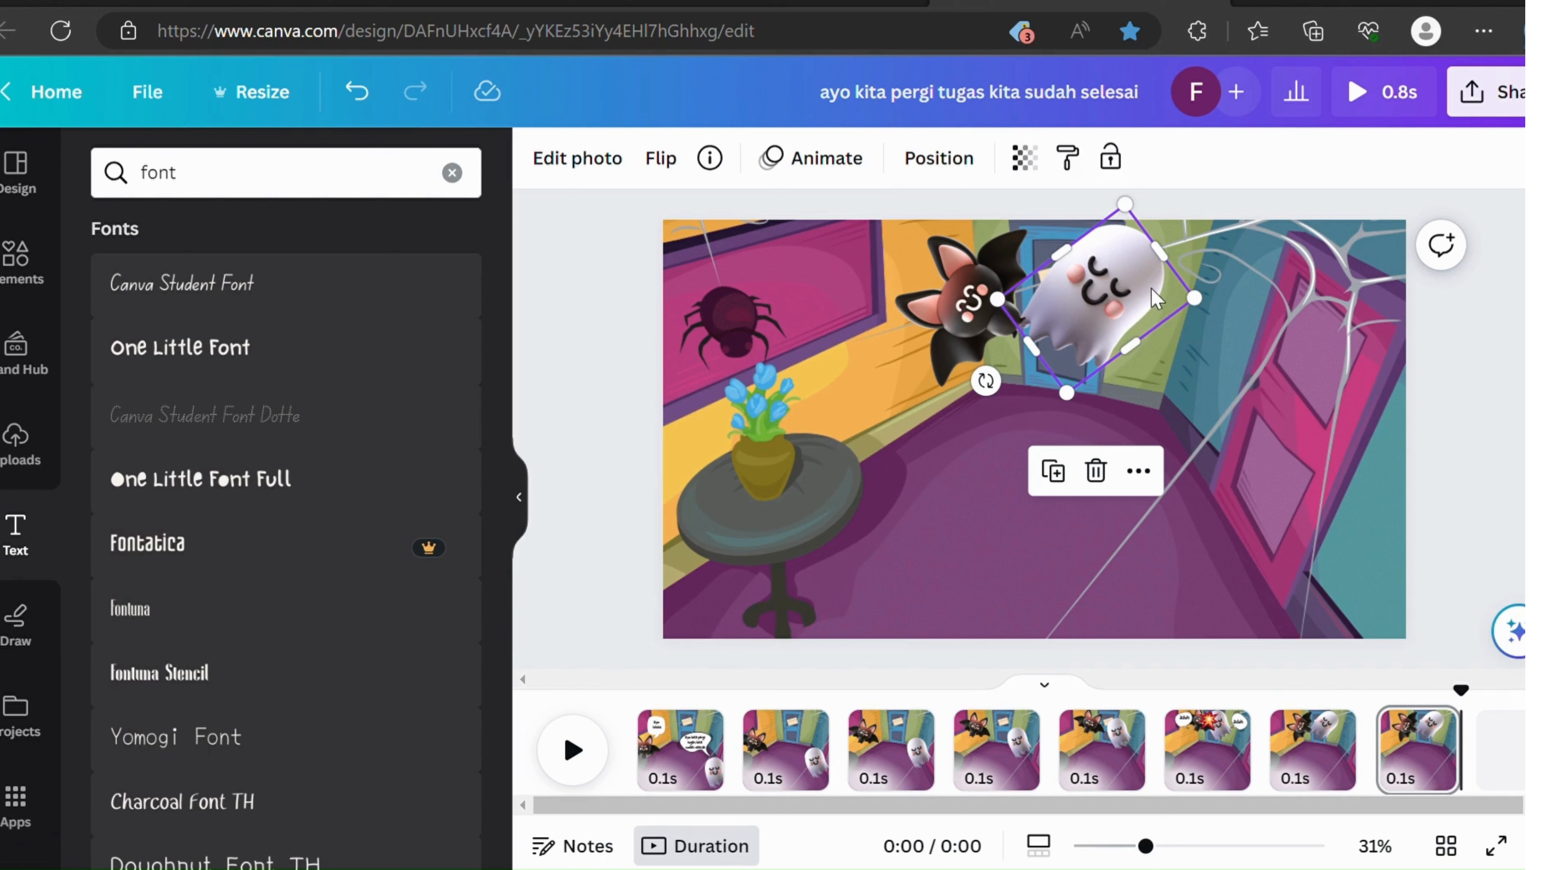
{"action": "mouse_move", "coordinate": [1156, 299]}
{"action": "left_mouse_down"}
{"action": "mouse_move", "coordinate": [1192, 328]}
{"action": "mouse_move", "coordinate": [1166, 311]}
{"action": "left_mouse_up"}
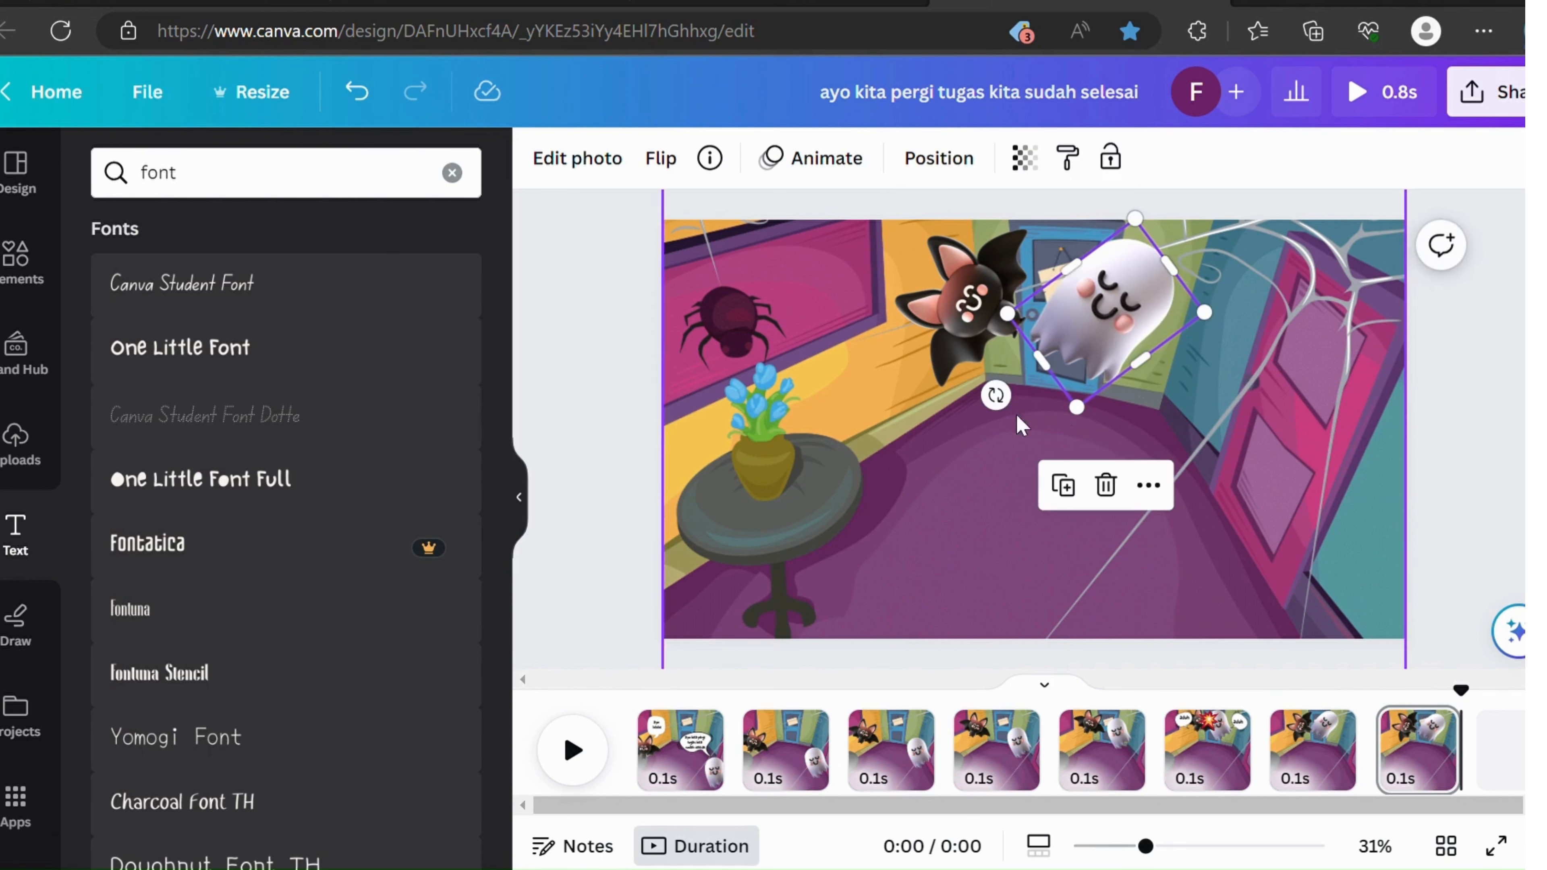
{"action": "left_click_drag", "start_coordinate": [1010, 418], "coordinate": [837, 240]}
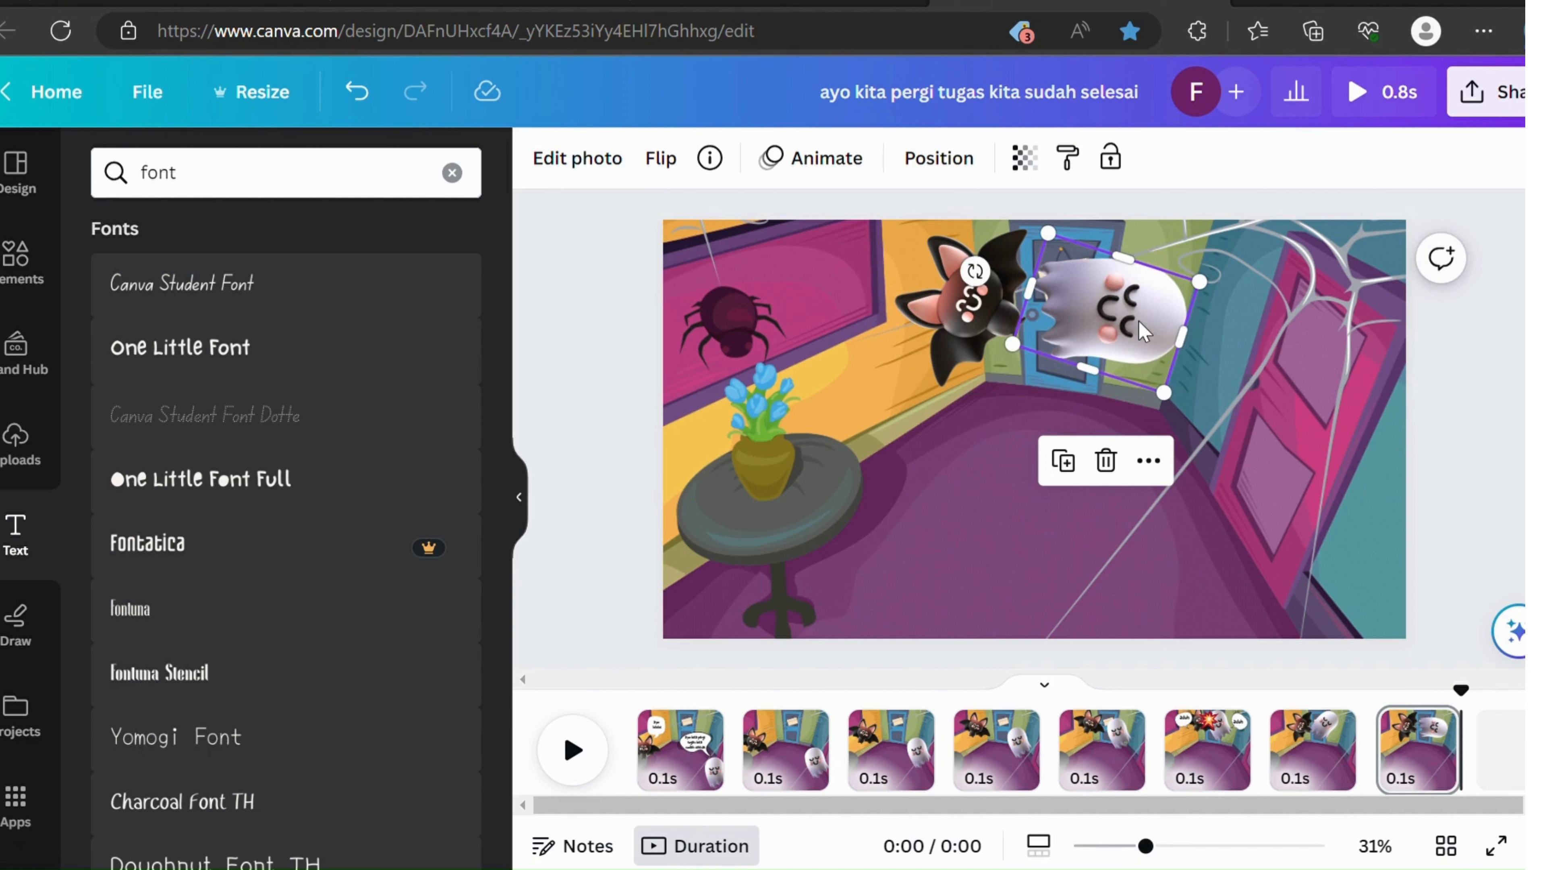
{"action": "left_click", "coordinate": [972, 320]}
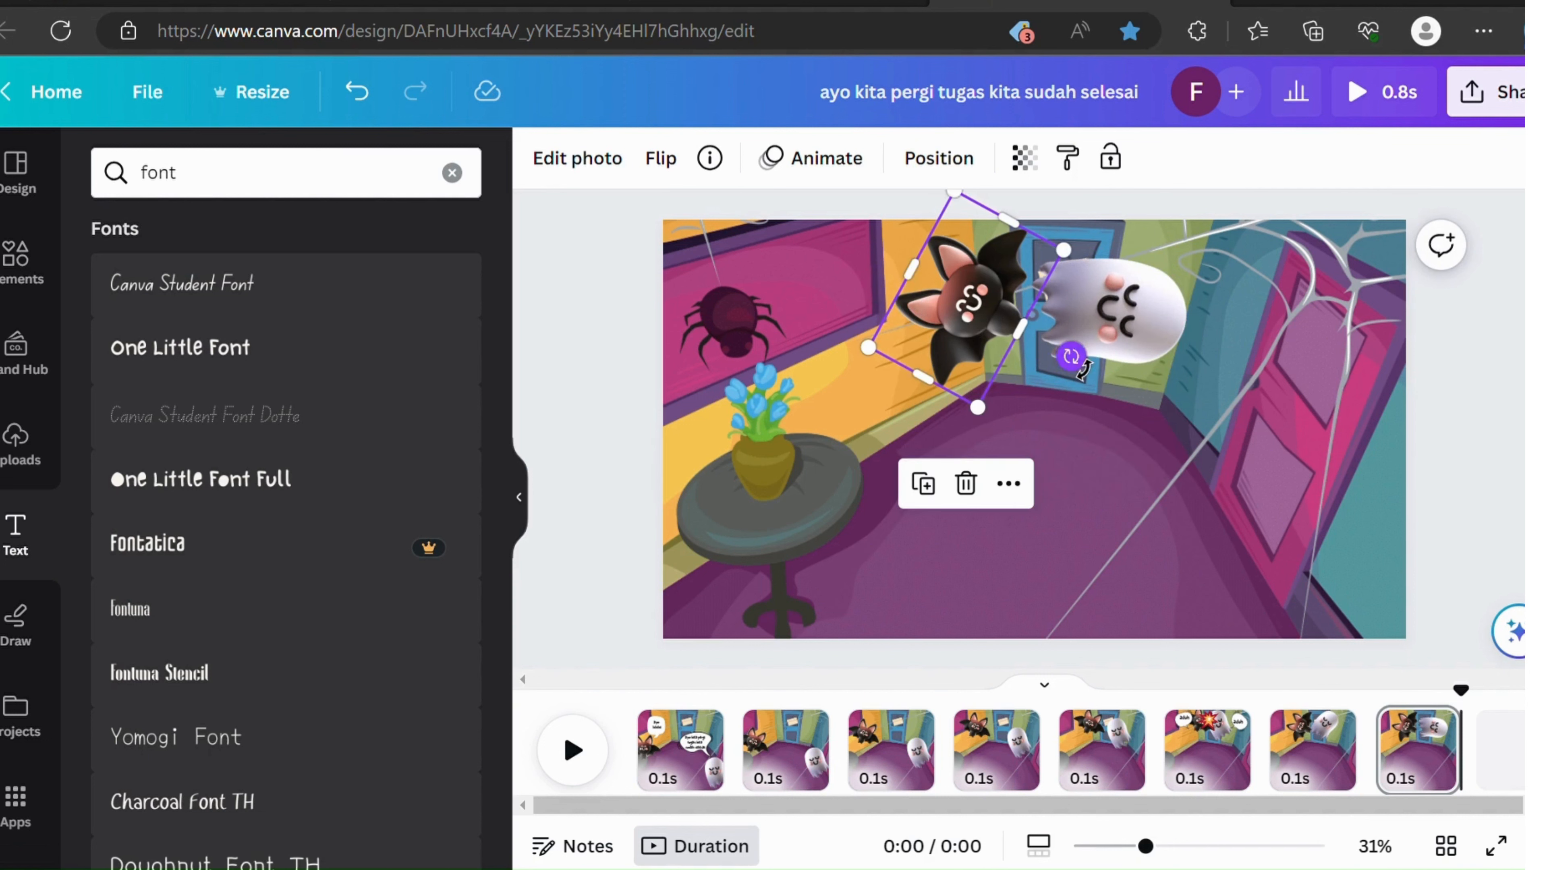
{"action": "left_click_drag", "start_coordinate": [1083, 367], "coordinate": [1115, 259]}
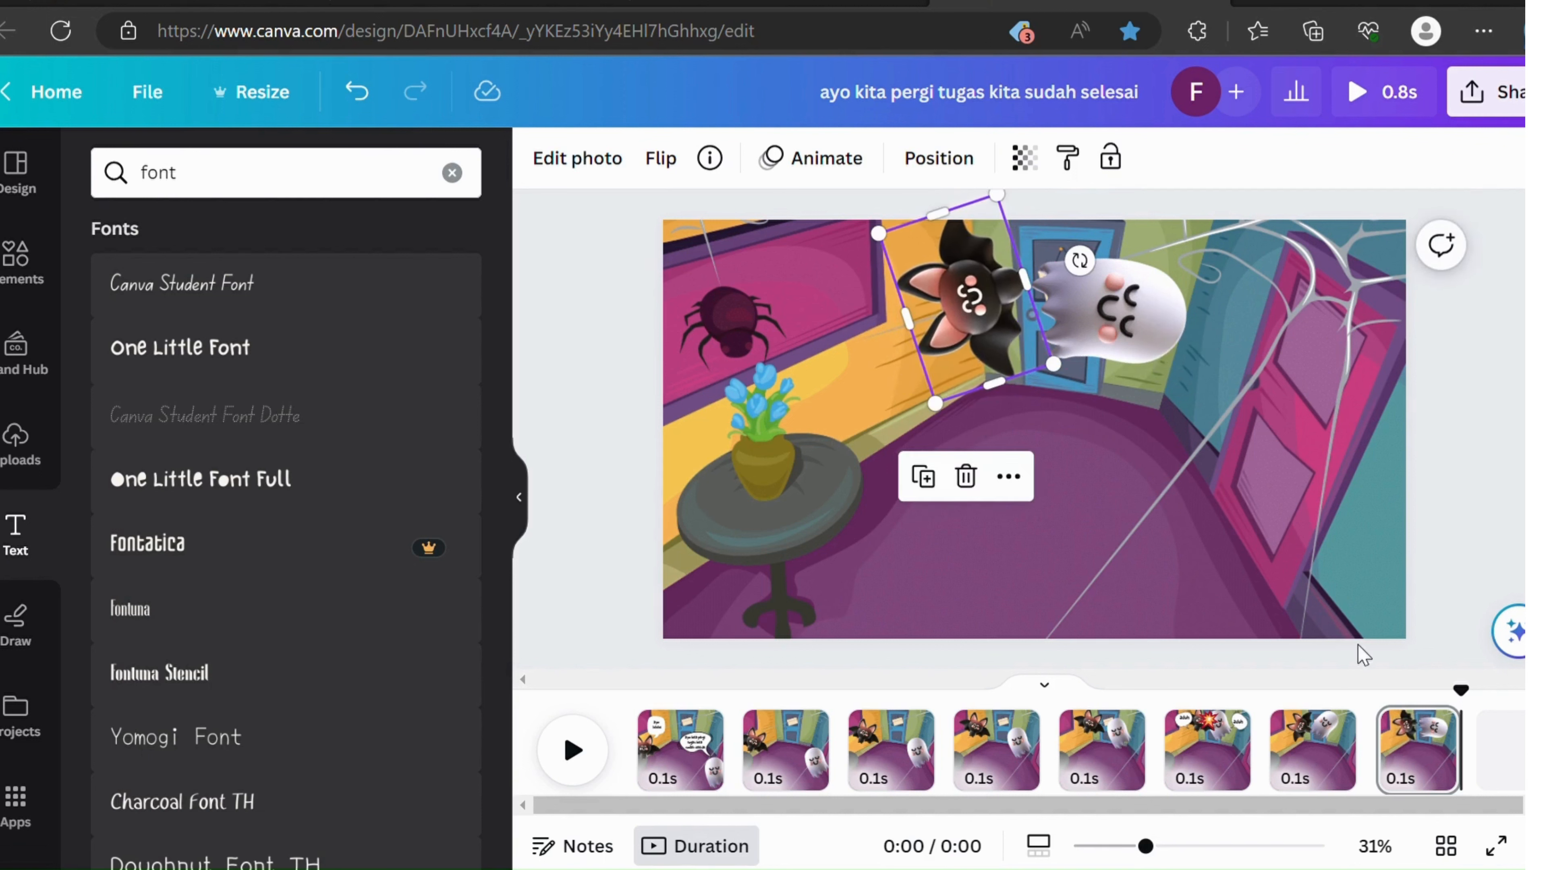
Step: Duplicate the eighth page and, on the copy, move the ghost and bat lower with their heads tilting toward the floor
{"action": "left_click", "coordinate": [1445, 780]}
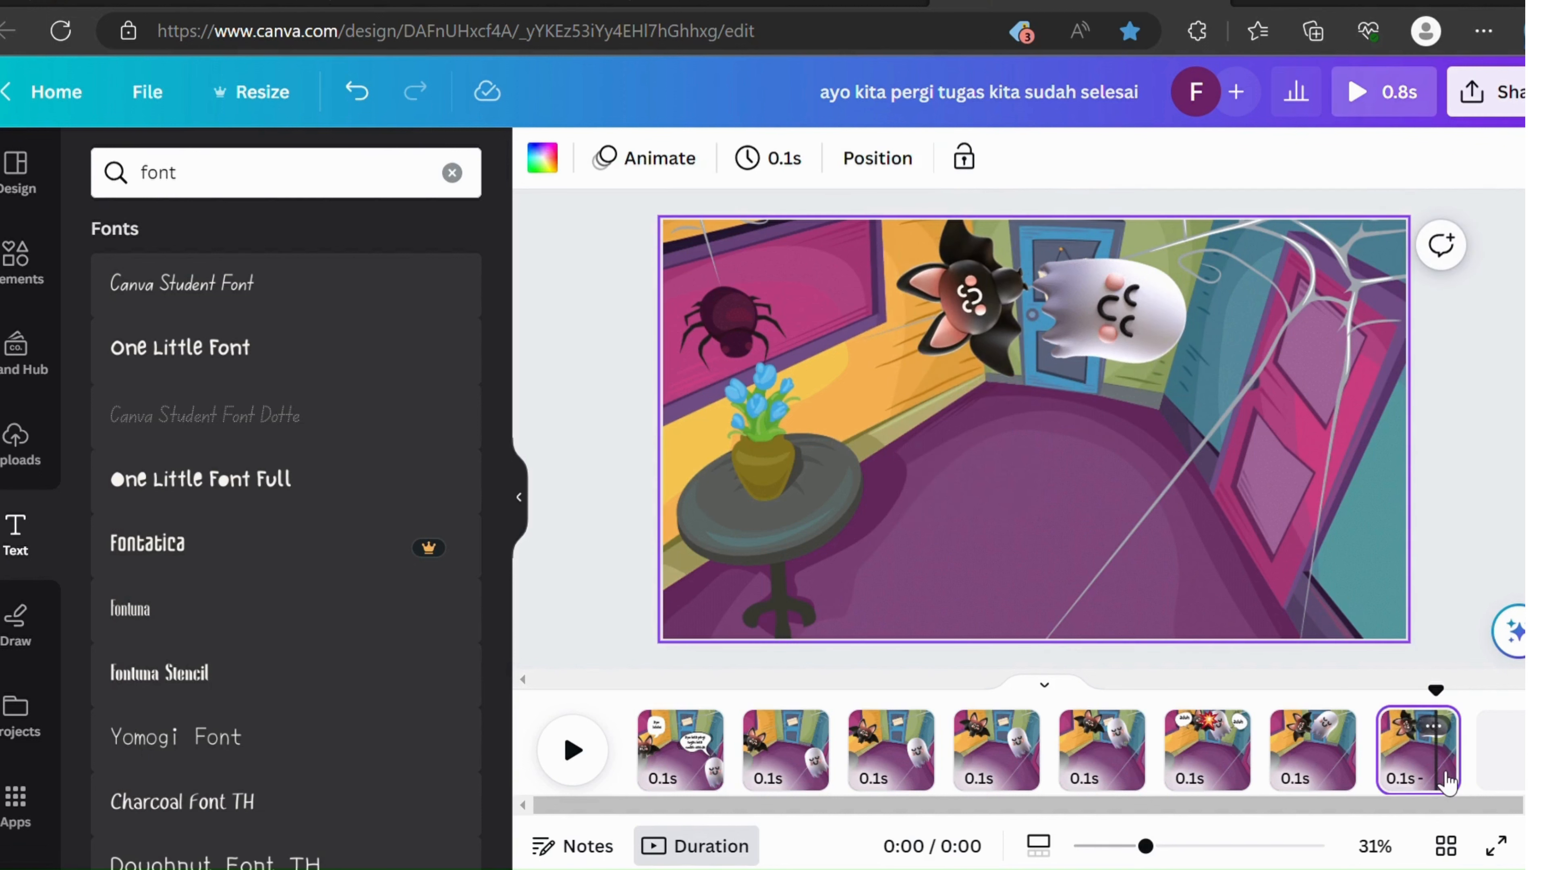
{"action": "key", "text": "ctrl+d"}
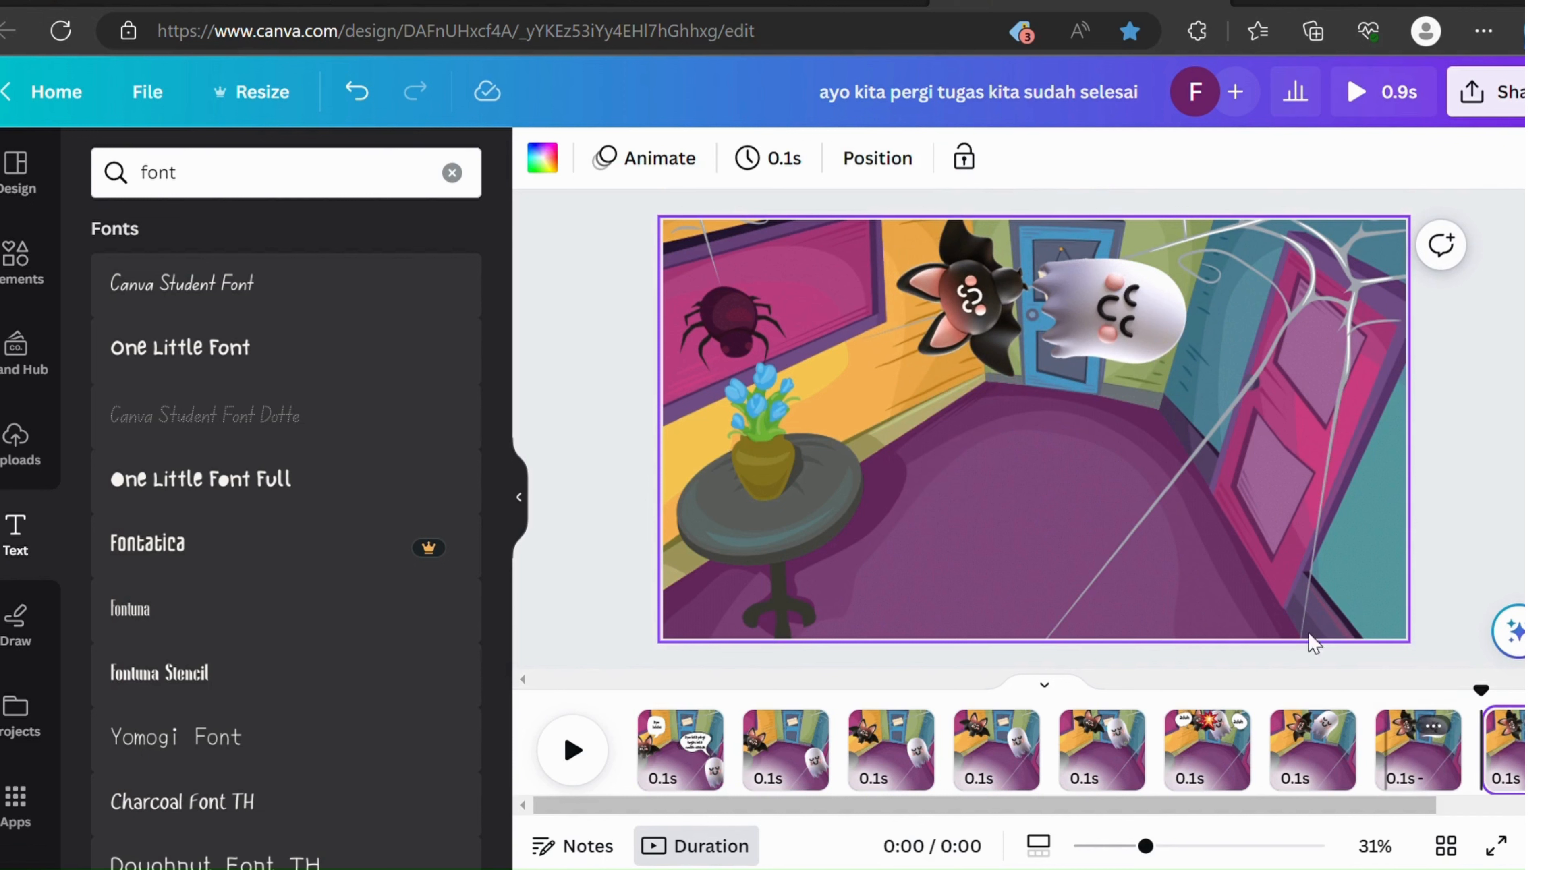
{"action": "left_click_drag", "start_coordinate": [1115, 308], "coordinate": [1120, 346]}
{"action": "left_click_drag", "start_coordinate": [990, 304], "coordinate": [954, 342]}
{"action": "left_click", "coordinate": [975, 291]}
Step: Duplicate the ninth page and, on the copy, lower the ghost further, then rotate and lower the bat
{"action": "key", "text": "ctrl+d"}
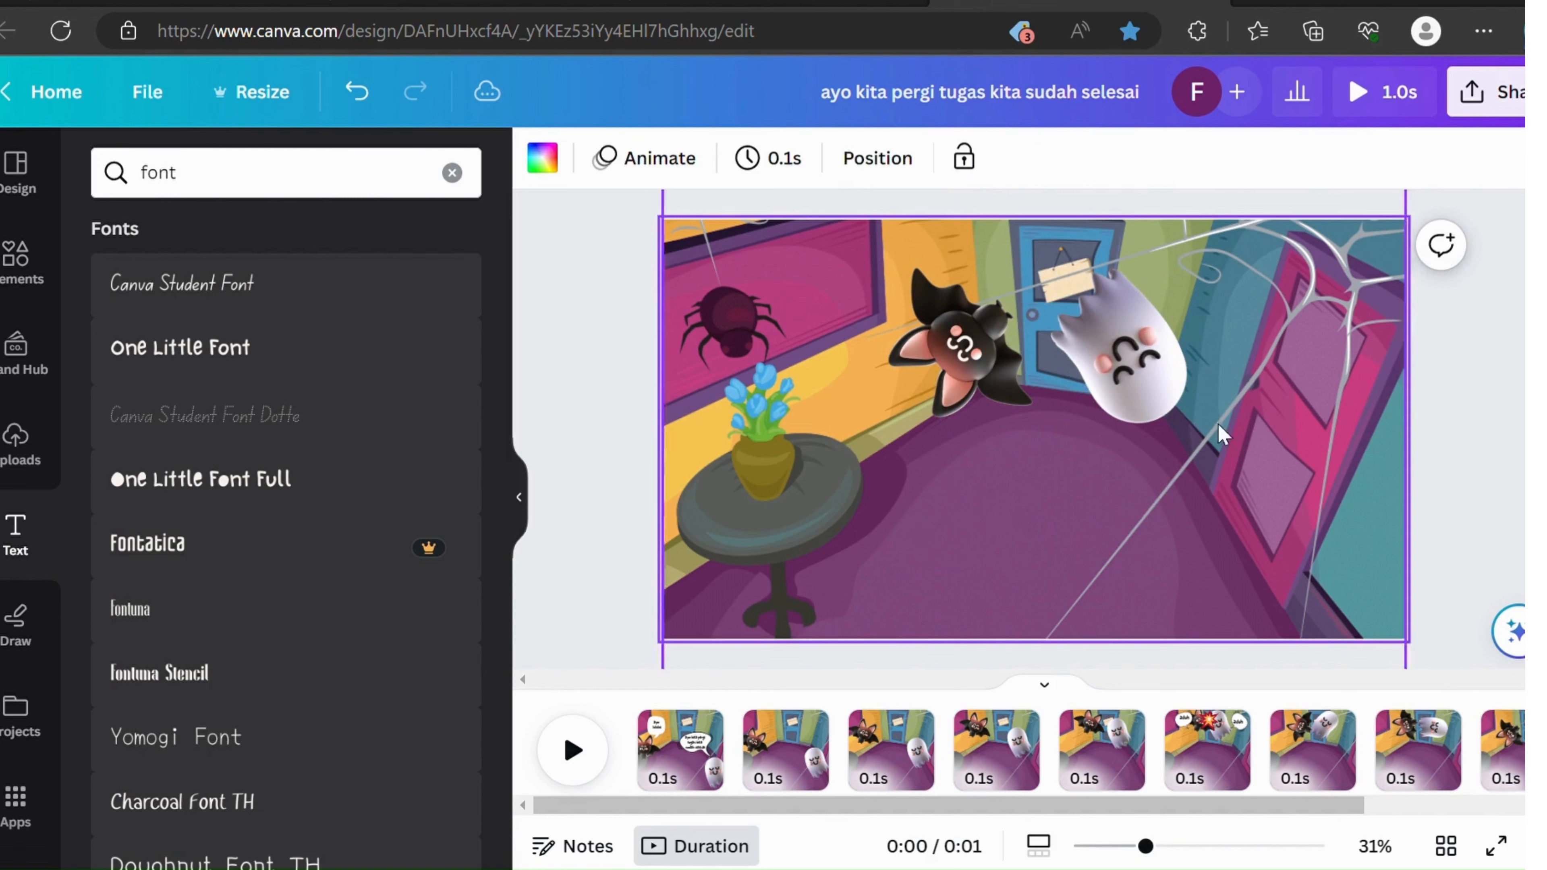
{"action": "left_click", "coordinate": [1151, 396]}
{"action": "left_click_drag", "start_coordinate": [1167, 406], "coordinate": [1180, 458]}
{"action": "left_click", "coordinate": [969, 390]}
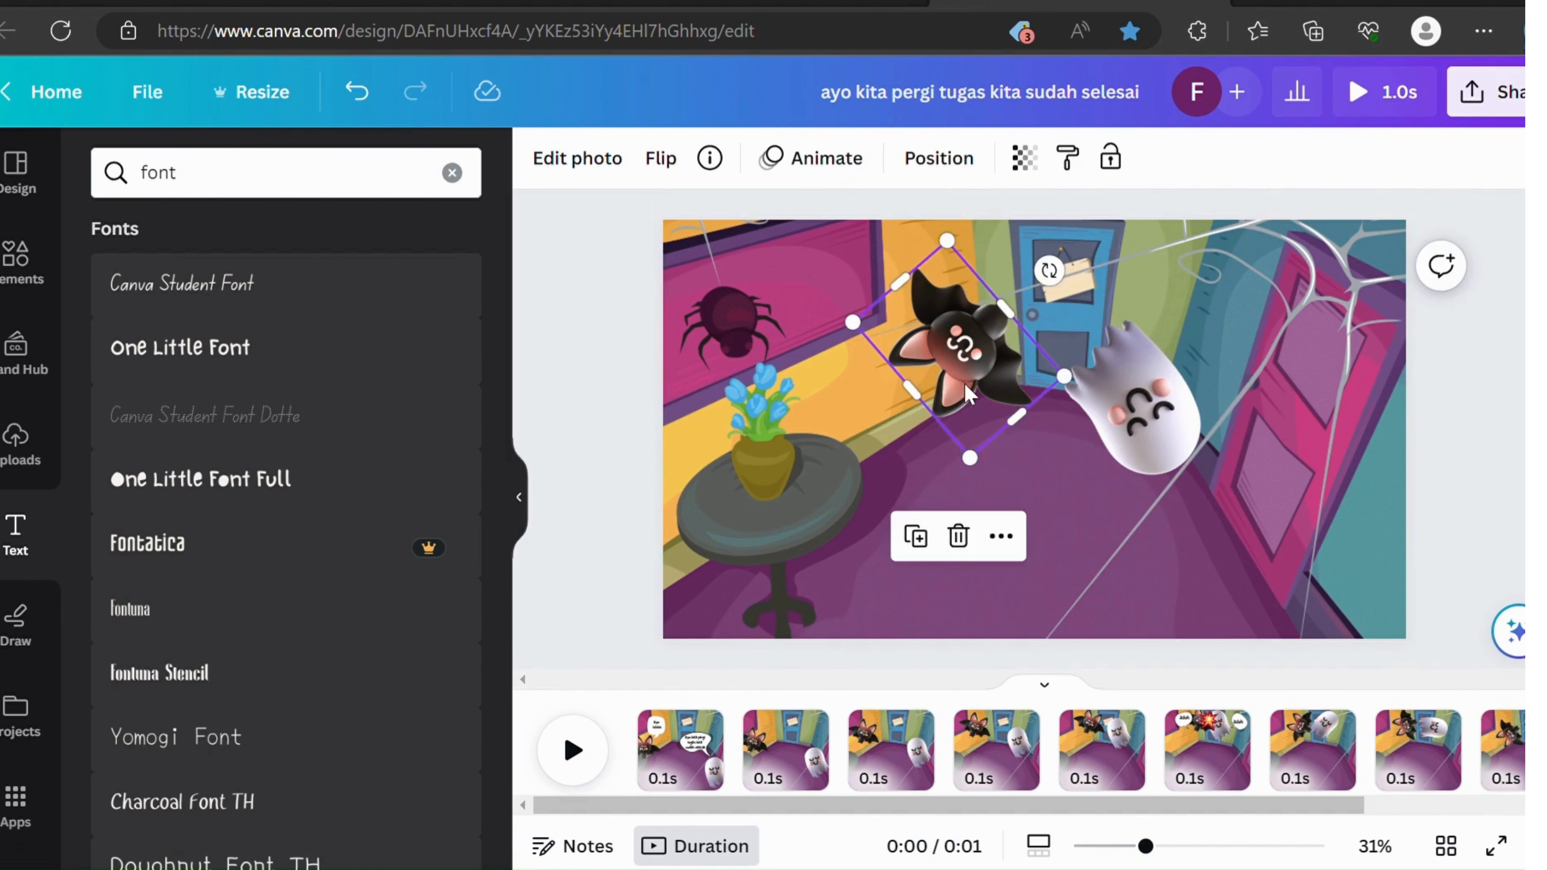
{"action": "left_click_drag", "start_coordinate": [1054, 269], "coordinate": [1035, 245]}
{"action": "left_click_drag", "start_coordinate": [965, 348], "coordinate": [962, 414]}
Step: Duplicate the ninth page again as an in-between frame, moving the ghost slightly lower and rotating and lowering the bat on the tenth page
{"action": "left_click", "coordinate": [1520, 749]}
{"action": "key", "text": "ctrl+d"}
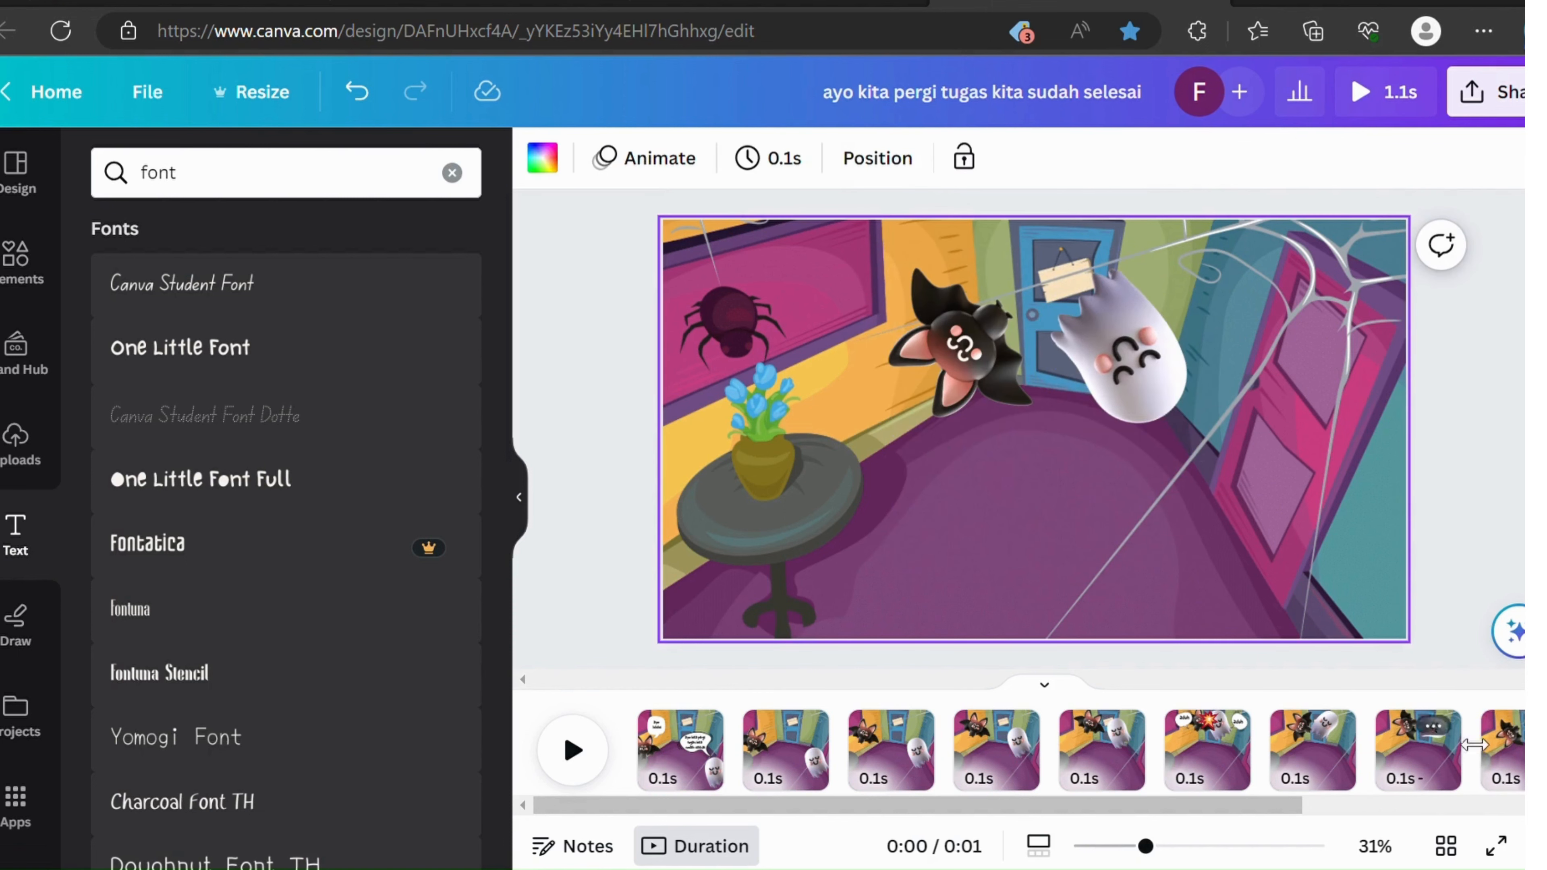
{"action": "left_click_drag", "start_coordinate": [1169, 805], "coordinate": [1423, 805]}
{"action": "left_click", "coordinate": [1296, 765]}
{"action": "left_click", "coordinate": [1146, 397]}
{"action": "left_click_drag", "start_coordinate": [1144, 397], "coordinate": [1151, 423]}
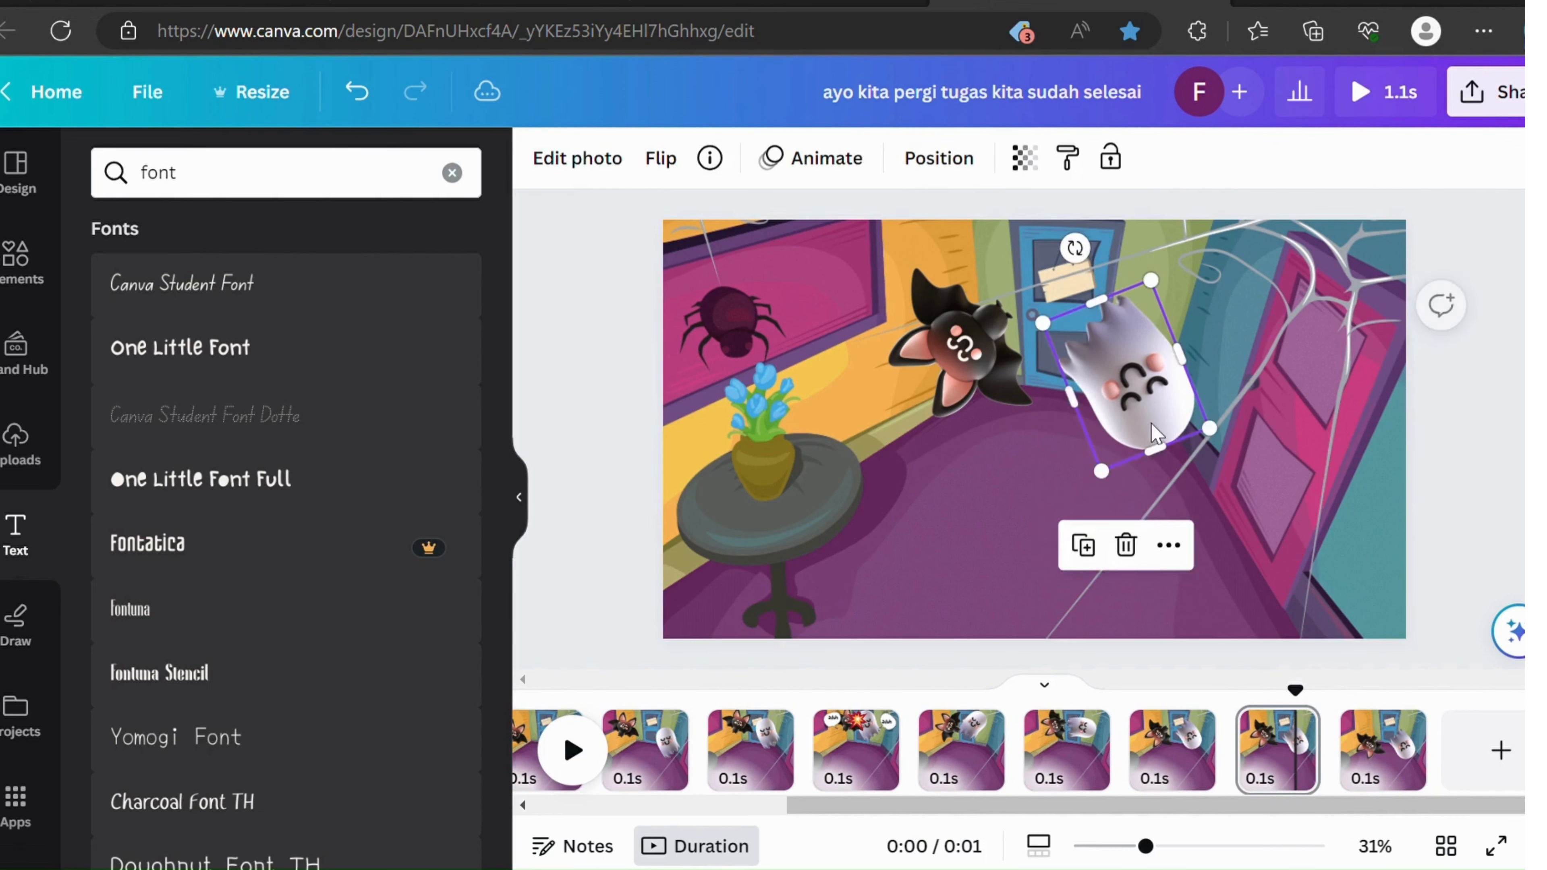
{"action": "left_click", "coordinate": [968, 354]}
{"action": "left_click_drag", "start_coordinate": [1049, 270], "coordinate": [1019, 247]}
{"action": "left_click_drag", "start_coordinate": [965, 354], "coordinate": [966, 412]}
Step: Adjust the bat on the eleventh page, duplicate that page, and move the ghost and bat lower on the copy
{"action": "left_click", "coordinate": [1381, 755]}
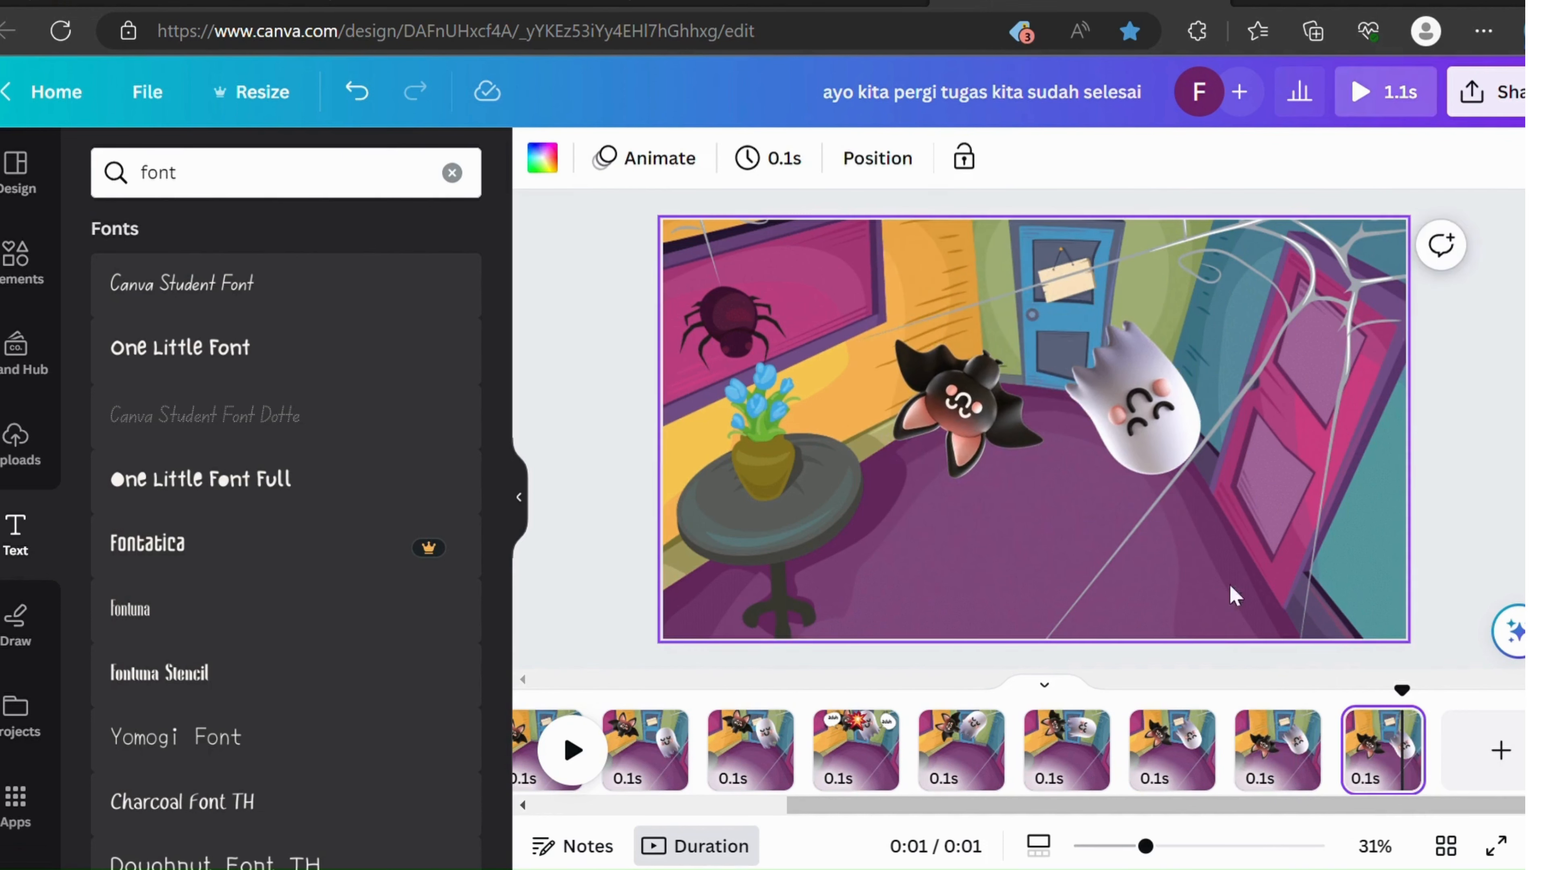
{"action": "left_click", "coordinate": [1154, 455]}
{"action": "left_click", "coordinate": [981, 421]}
{"action": "left_click", "coordinate": [1380, 760]}
{"action": "key", "text": "ctrl+d"}
{"action": "left_click", "coordinate": [1145, 402]}
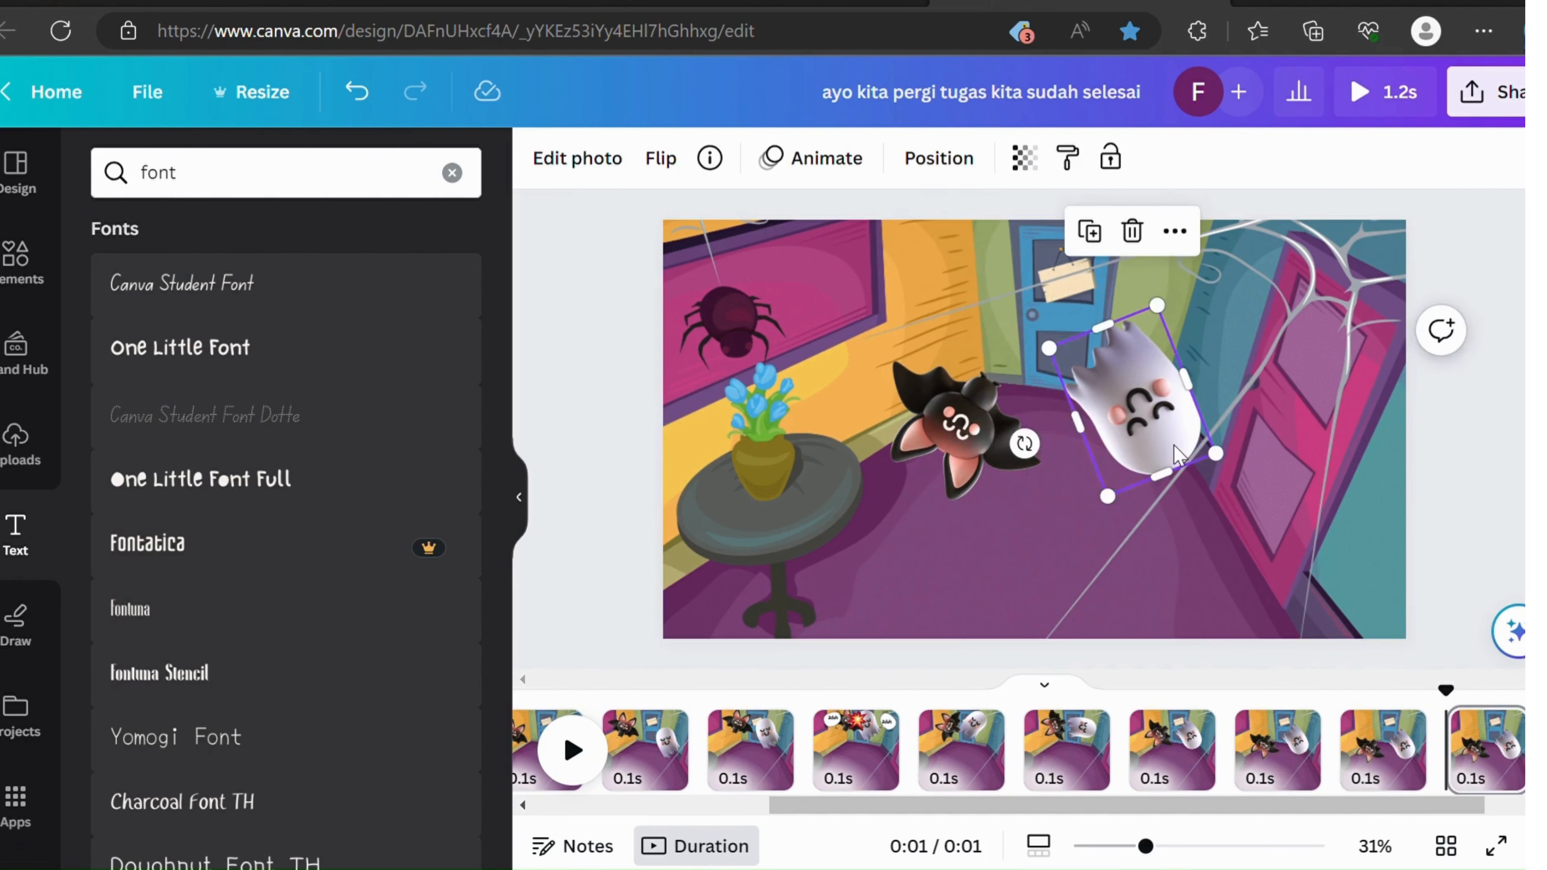
{"action": "left_click_drag", "start_coordinate": [1145, 402], "coordinate": [1164, 451]}
{"action": "left_click_drag", "start_coordinate": [959, 426], "coordinate": [960, 470]}
Step: Duplicate the twelfth page and move the ghost and bat further down toward the floor on the copy
{"action": "left_click", "coordinate": [1505, 769]}
{"action": "key", "text": "ctrl+d"}
{"action": "left_click_drag", "start_coordinate": [1180, 481], "coordinate": [1181, 534]}
{"action": "left_click_drag", "start_coordinate": [975, 473], "coordinate": [974, 534]}
Step: Duplicate the thirteenth page and move the ghost and bat slightly lower so they land on the floor
{"action": "left_click_drag", "start_coordinate": [1382, 805], "coordinate": [1514, 813]}
{"action": "left_click", "coordinate": [1394, 764]}
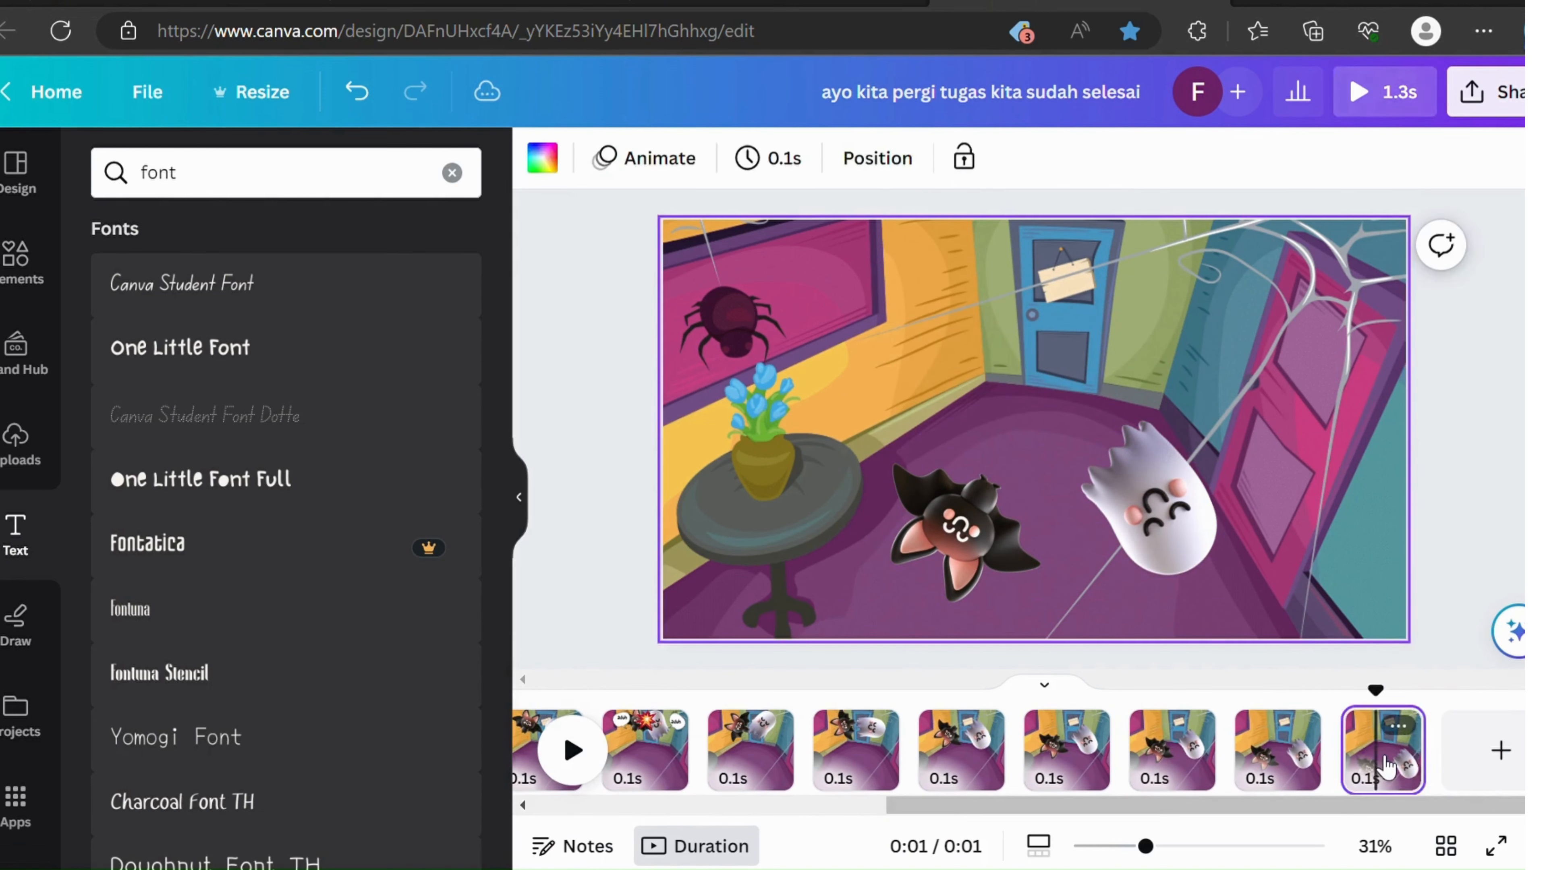
{"action": "key", "text": "ctrl+d"}
{"action": "left_click_drag", "start_coordinate": [1171, 503], "coordinate": [1171, 535]}
{"action": "left_click_drag", "start_coordinate": [975, 525], "coordinate": [975, 547]}
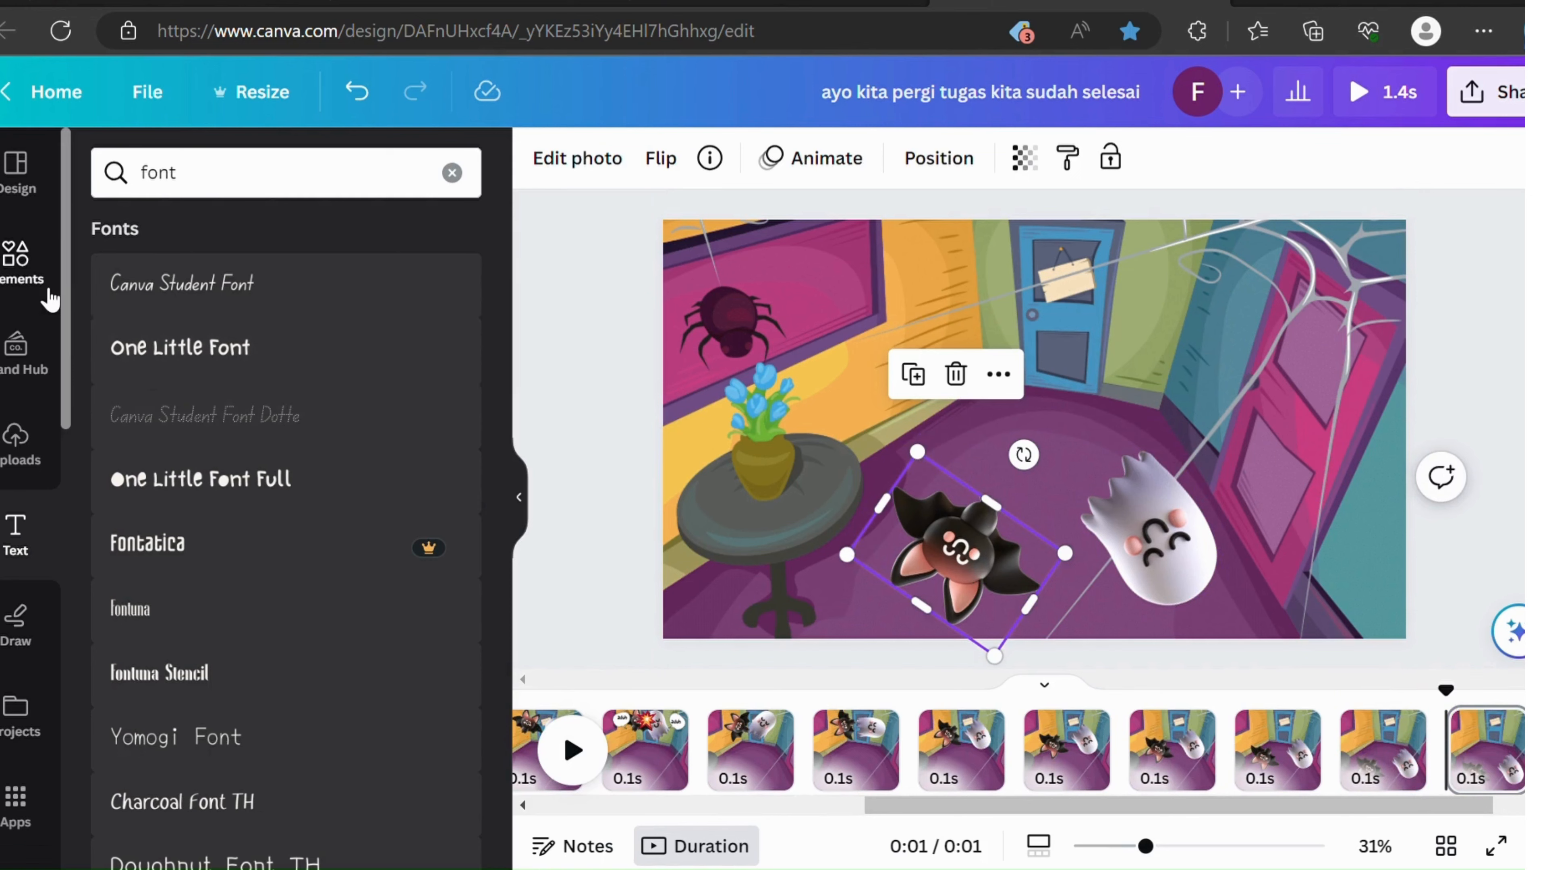
Step: Add the recently used spinning-stars sticker to the fourteenth page, shrink it and place it at the ghost's head
{"action": "left_click", "coordinate": [17, 261]}
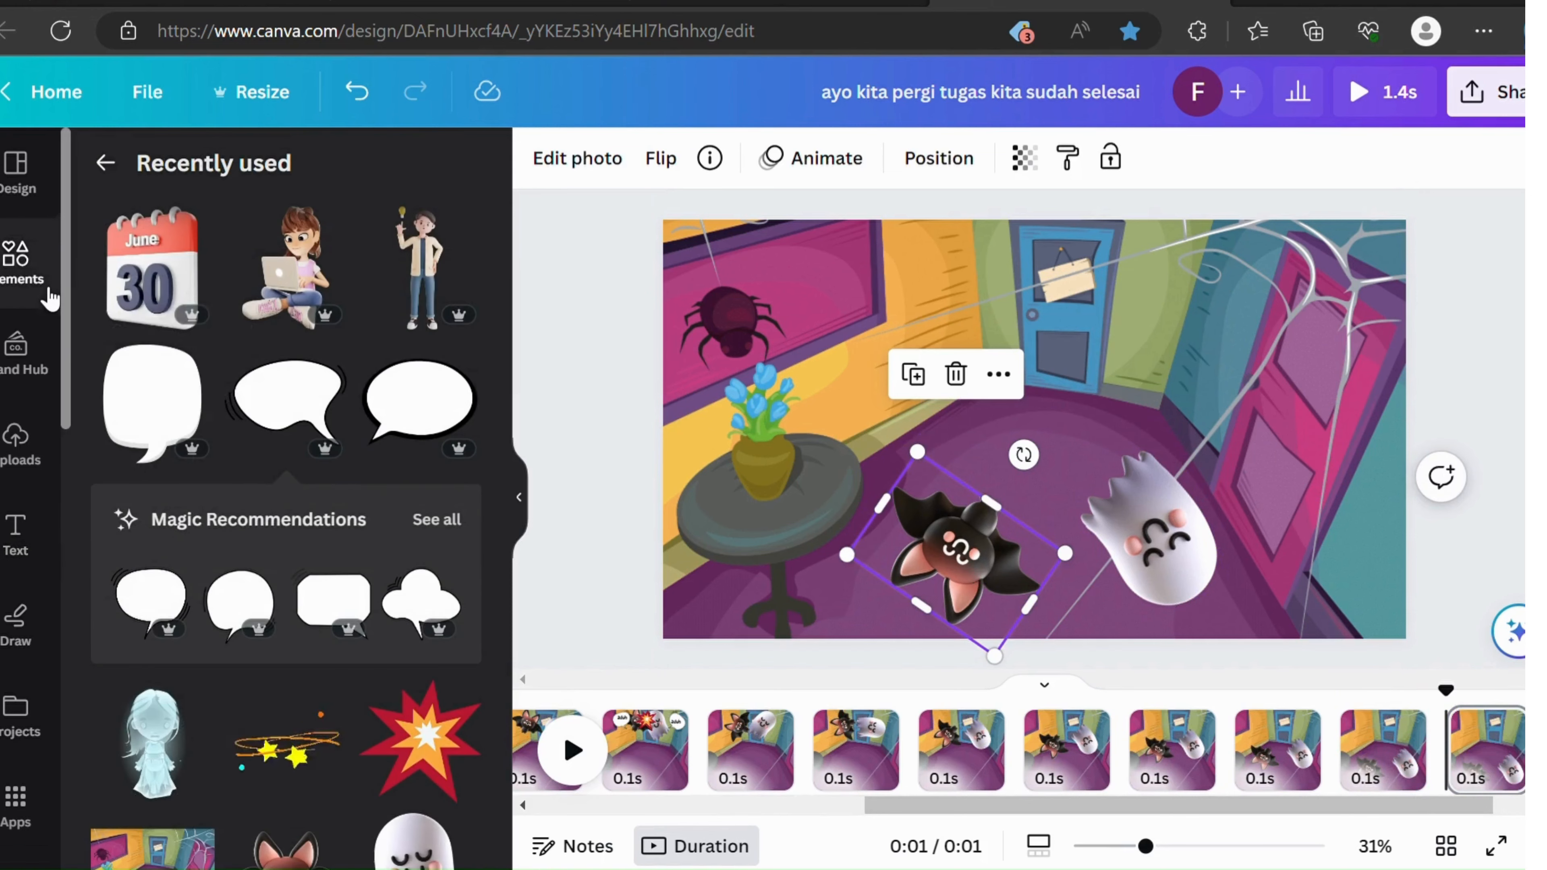
{"action": "left_click", "coordinate": [311, 750]}
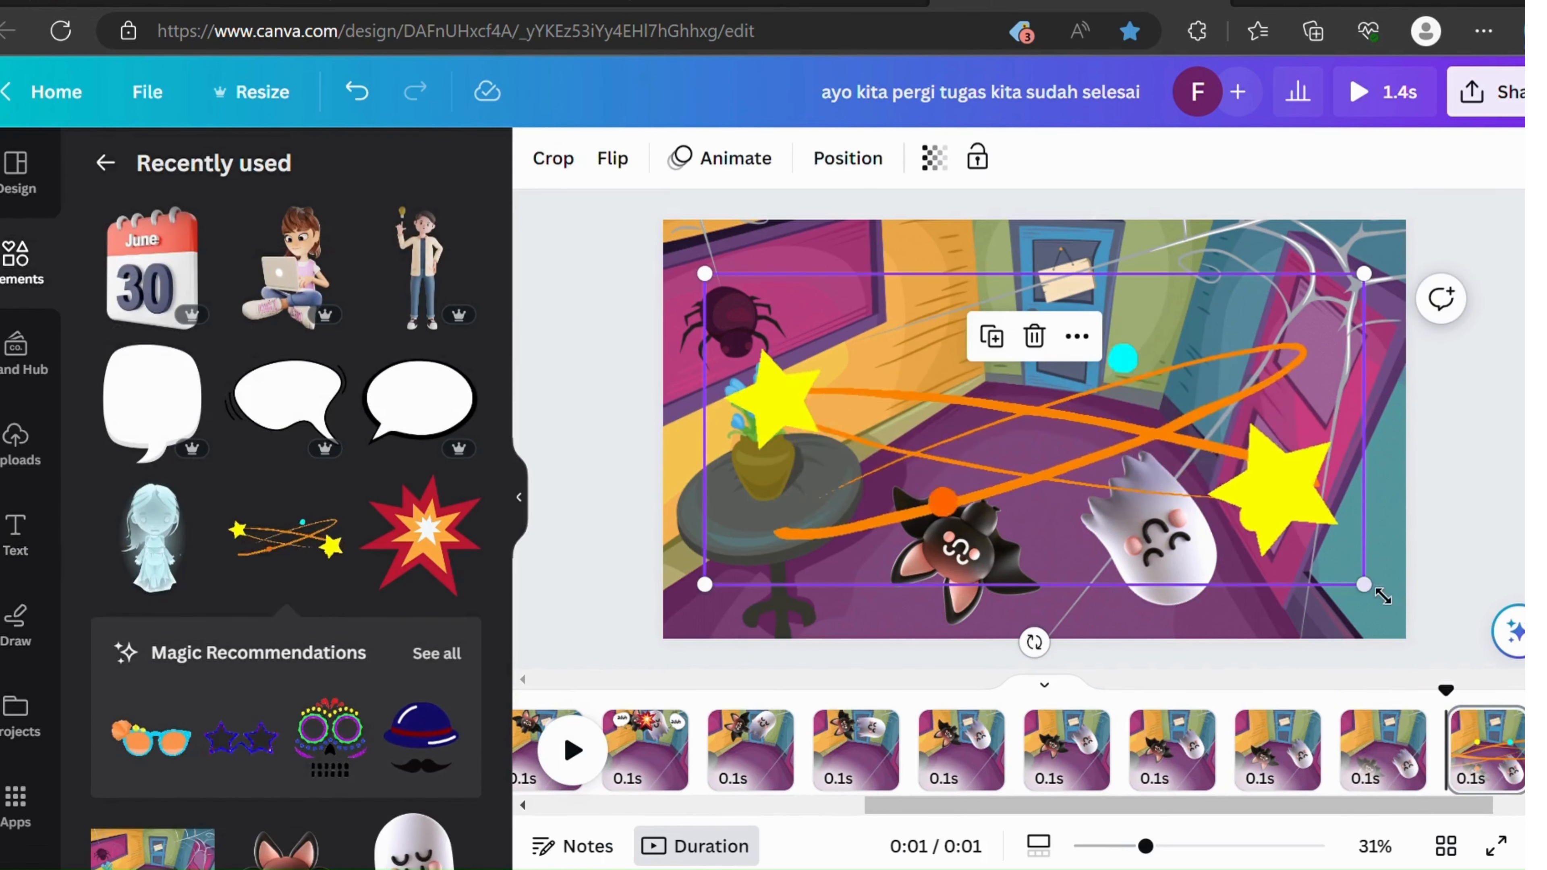
{"action": "left_click_drag", "start_coordinate": [1381, 595], "coordinate": [965, 400]}
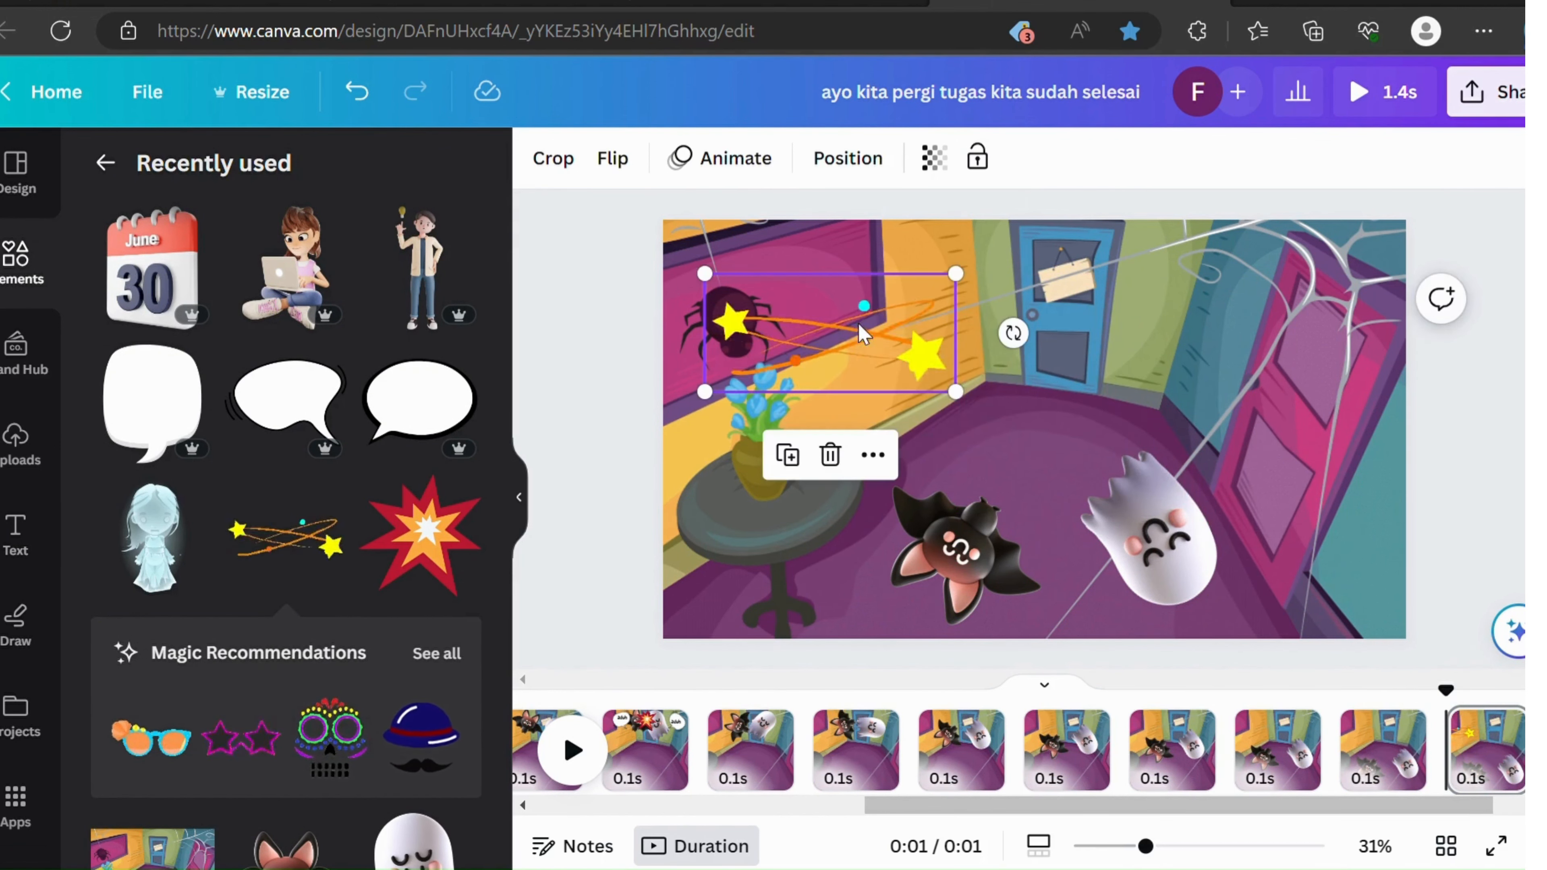
{"action": "left_click_drag", "start_coordinate": [864, 334], "coordinate": [1243, 595]}
{"action": "left_click_drag", "start_coordinate": [1334, 539], "coordinate": [1263, 593]}
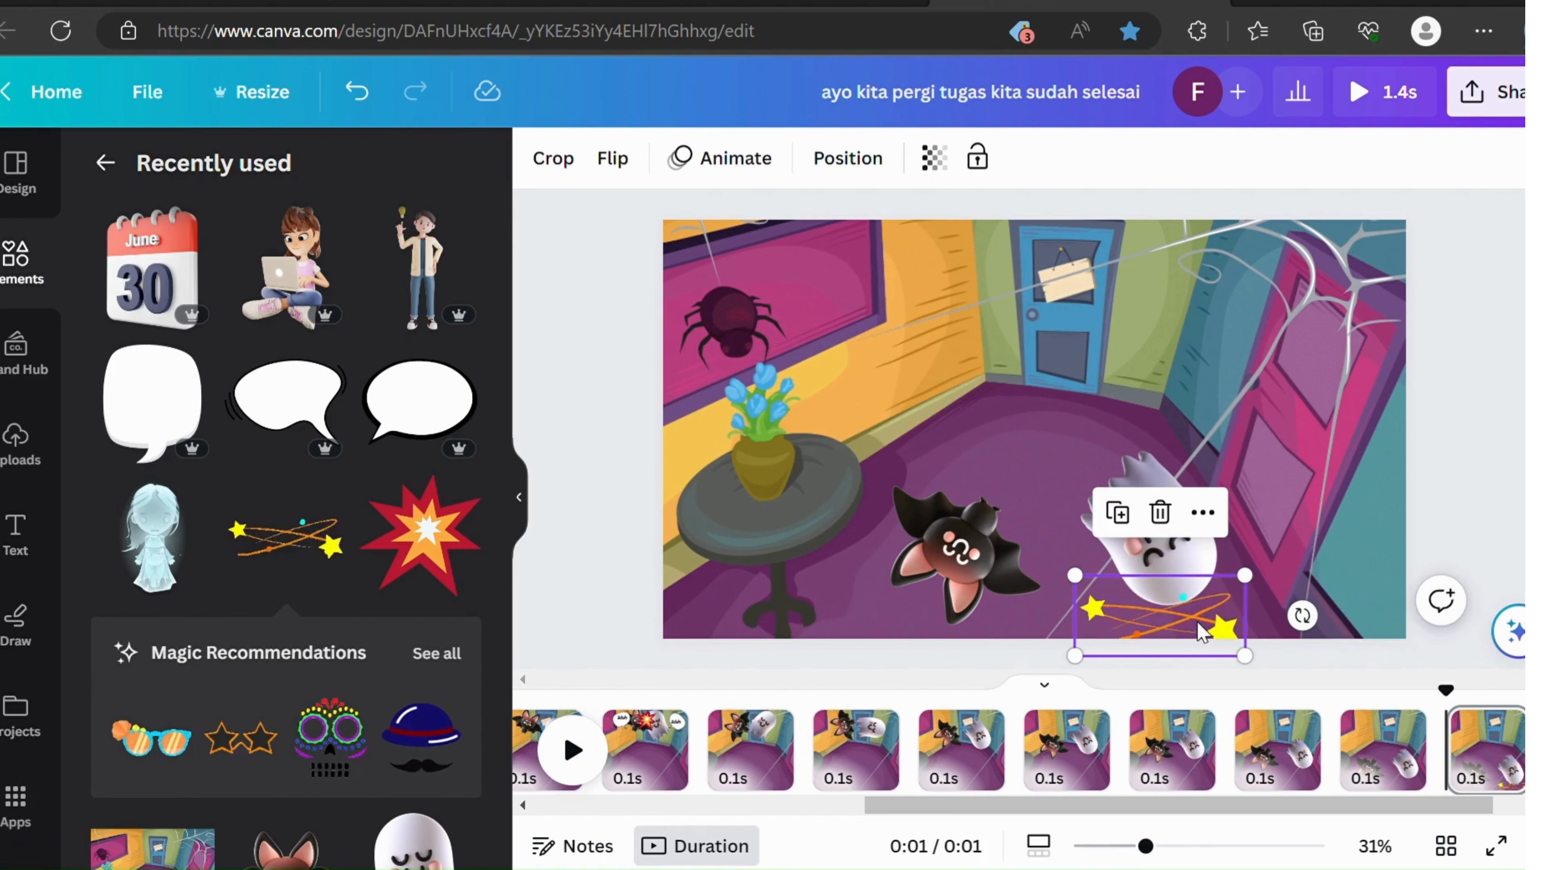
Step: Place a smaller copy of the spinning stars on the bat's head, rotated to match the bat's tilt
{"action": "left_click_drag", "start_coordinate": [1199, 631], "coordinate": [969, 615]}
{"action": "left_click", "coordinate": [1145, 511]}
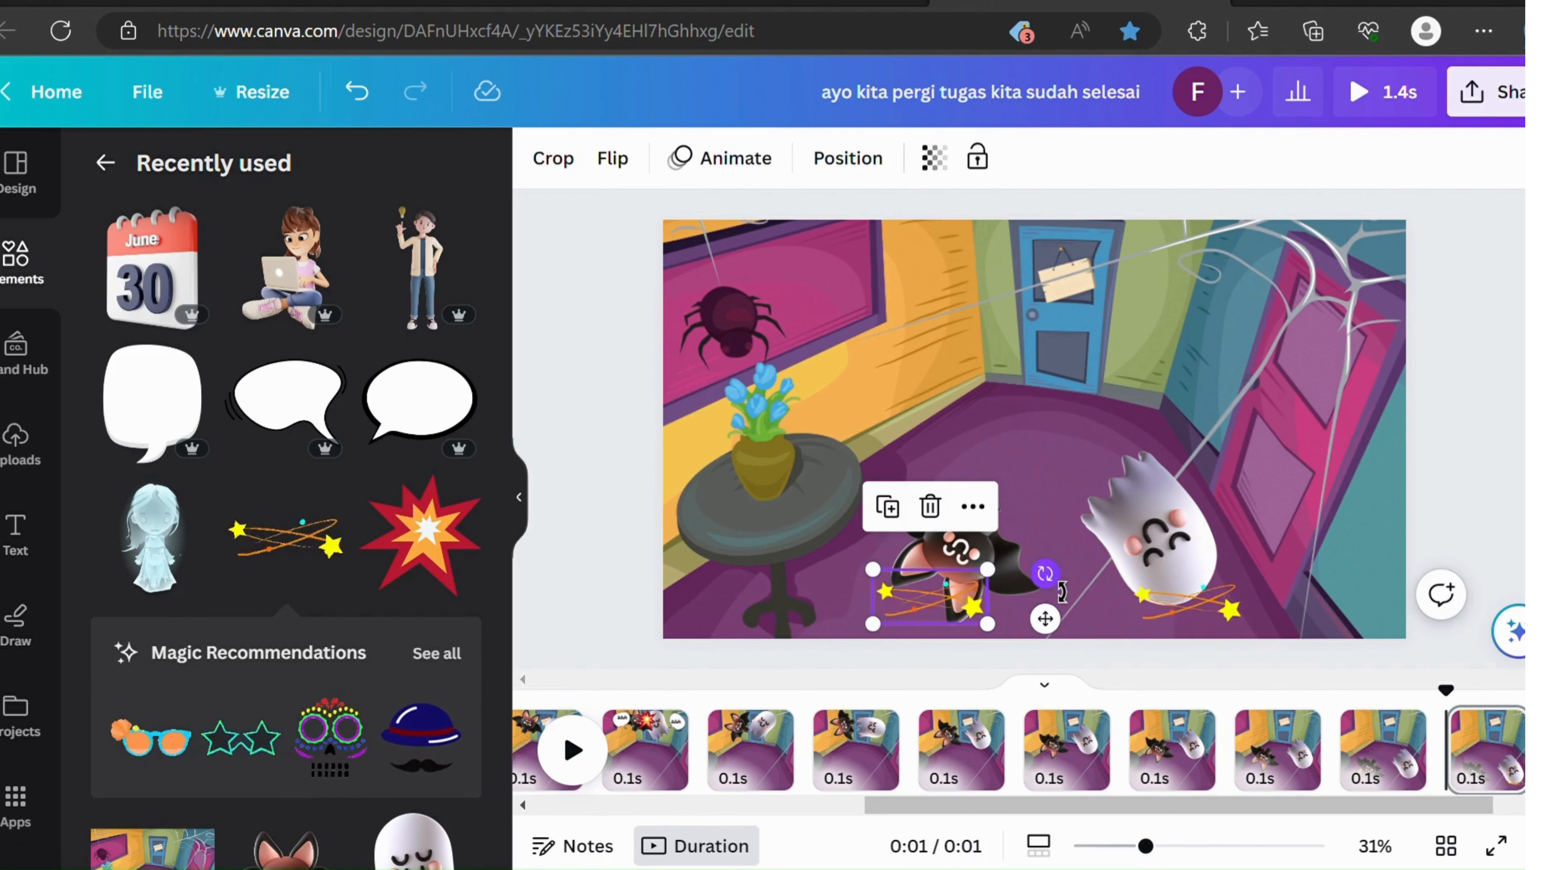
{"action": "left_click_drag", "start_coordinate": [1062, 591], "coordinate": [1059, 637]}
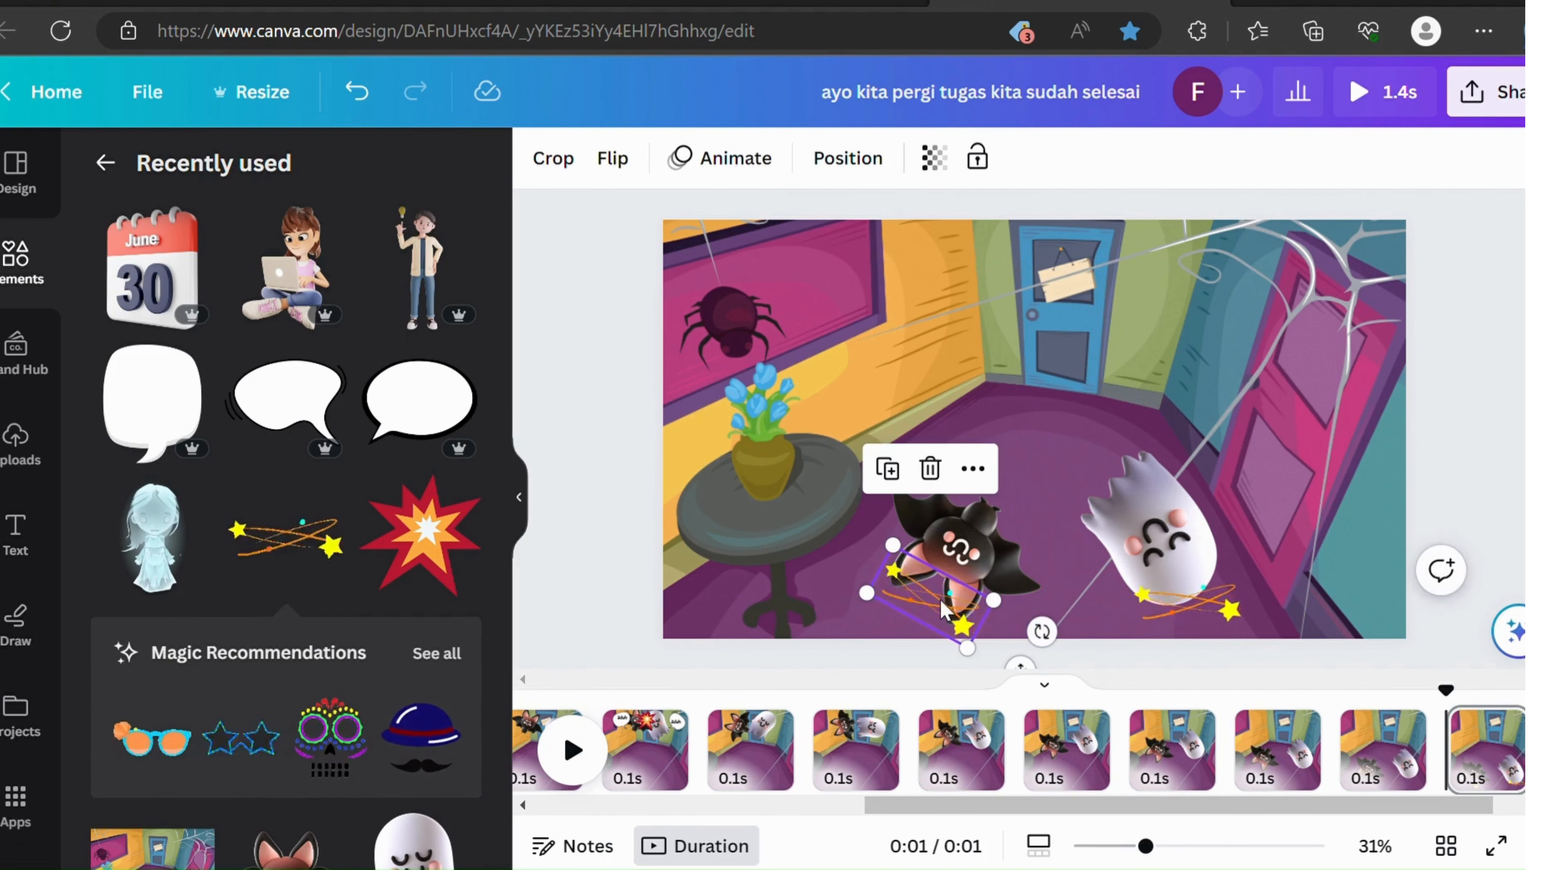
{"action": "left_click_drag", "start_coordinate": [946, 606], "coordinate": [974, 629]}
Step: Duplicate the fourteenth page and place the pale blue ghost girl in front of the door on the copy
{"action": "left_click", "coordinate": [1487, 756]}
{"action": "key", "text": "ctrl+d"}
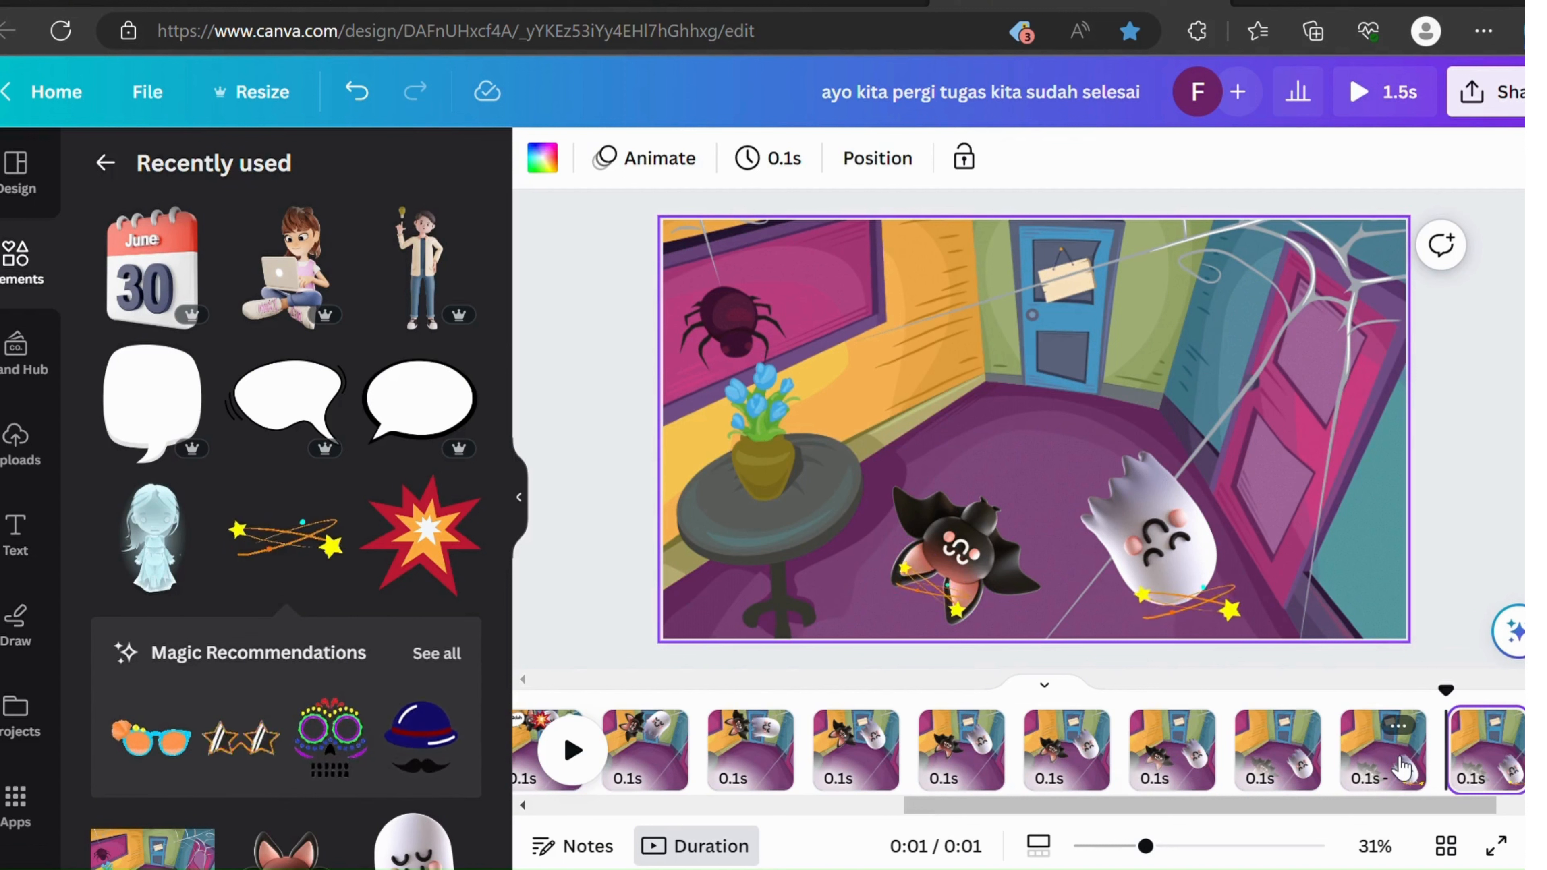
{"action": "left_click", "coordinate": [181, 547]}
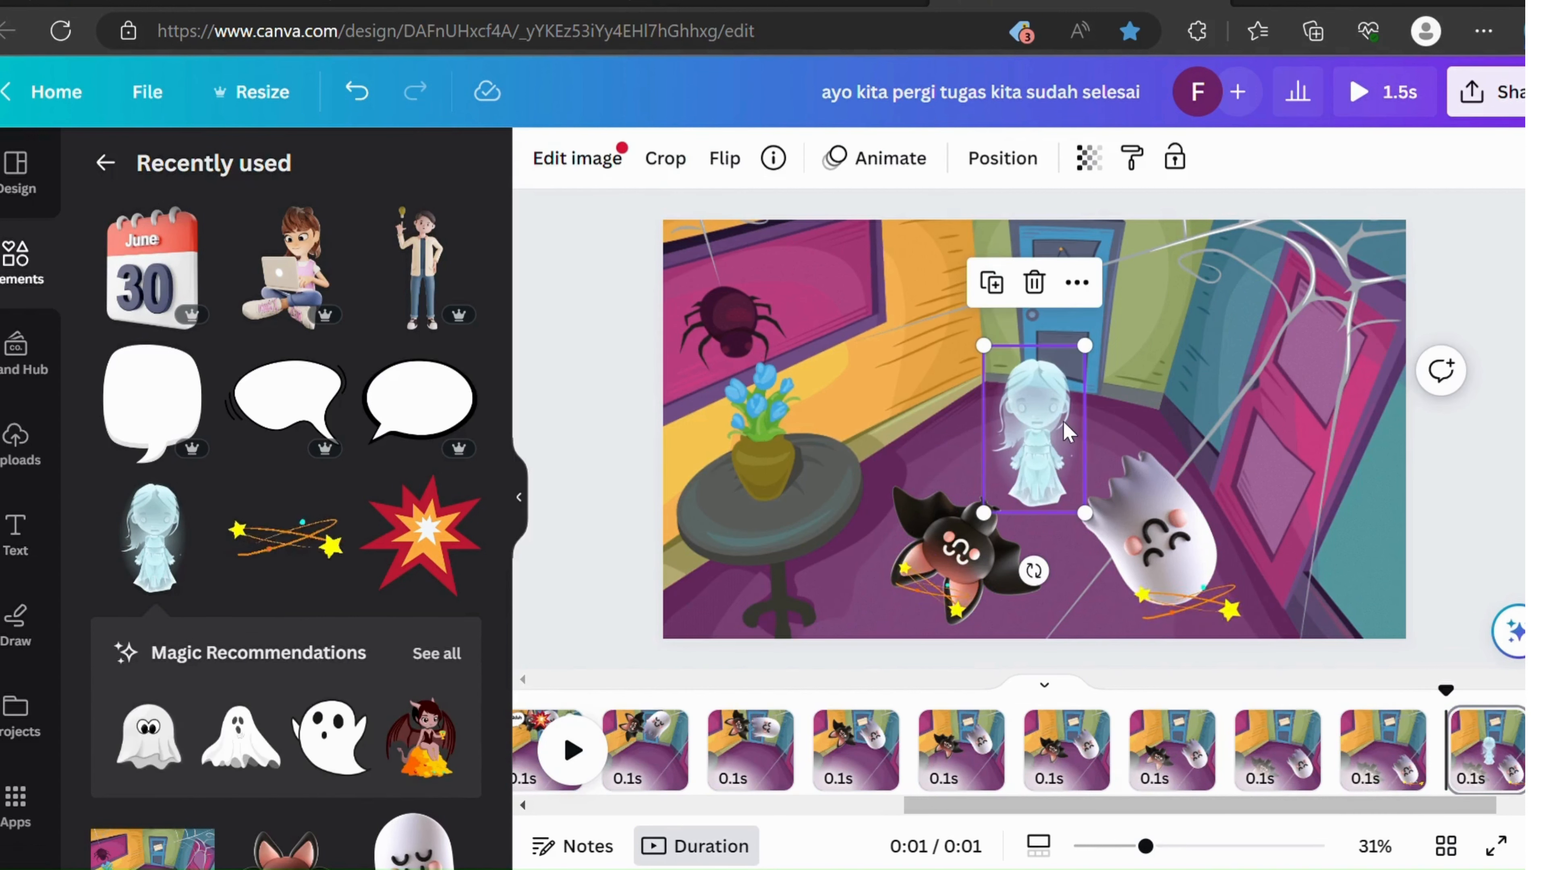
{"action": "left_click_drag", "start_coordinate": [1062, 420], "coordinate": [1072, 311]}
Step: Set the ghost girl's transparency to 10
{"action": "left_click", "coordinate": [1102, 160]}
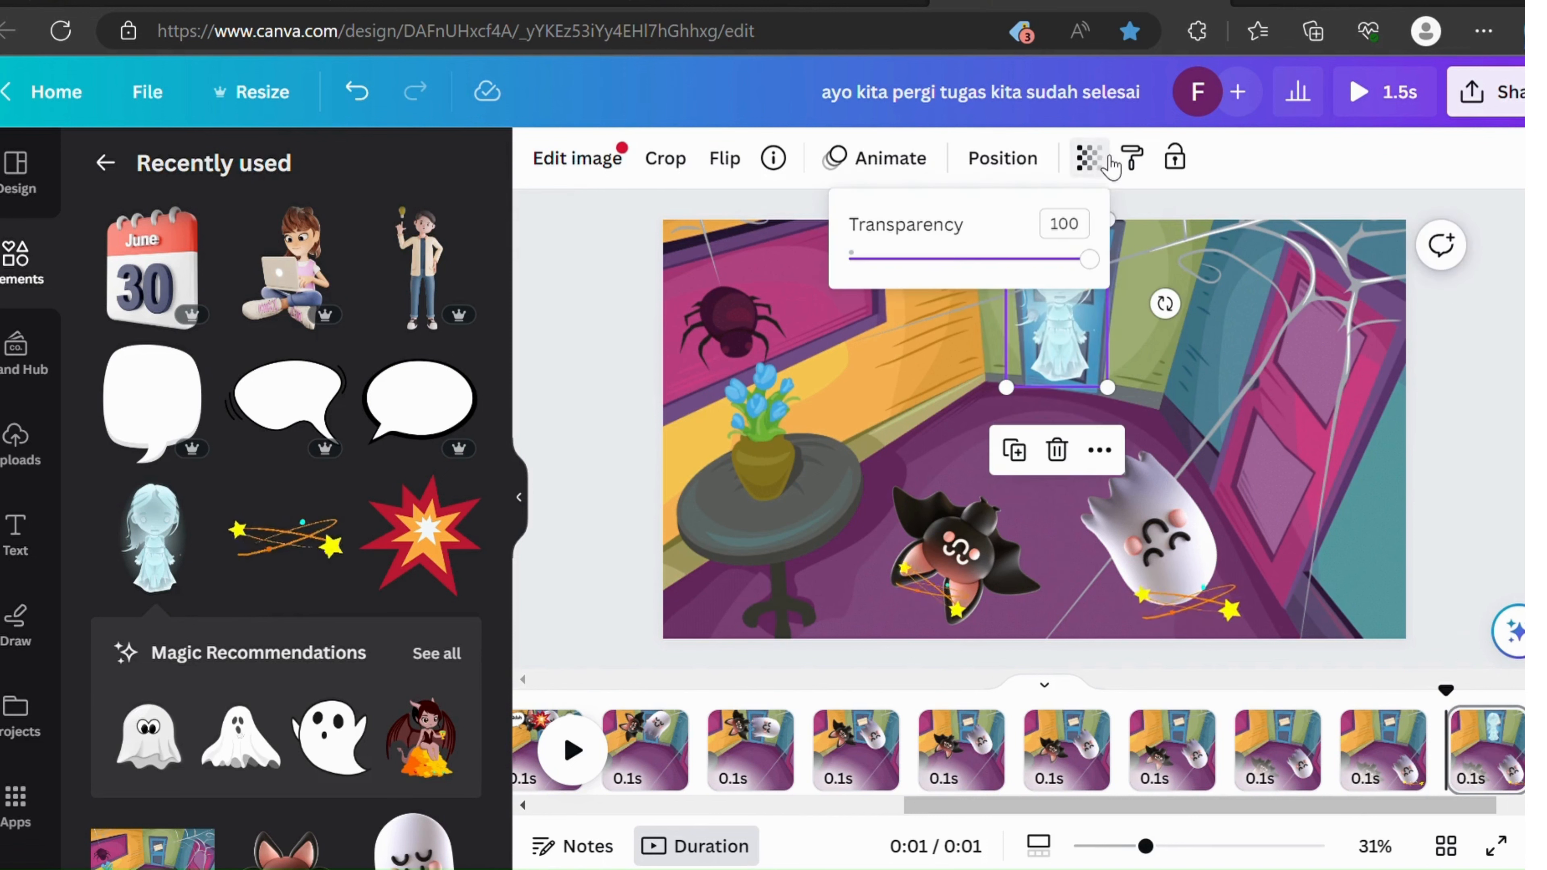
{"action": "left_click_drag", "start_coordinate": [1100, 260], "coordinate": [882, 277]}
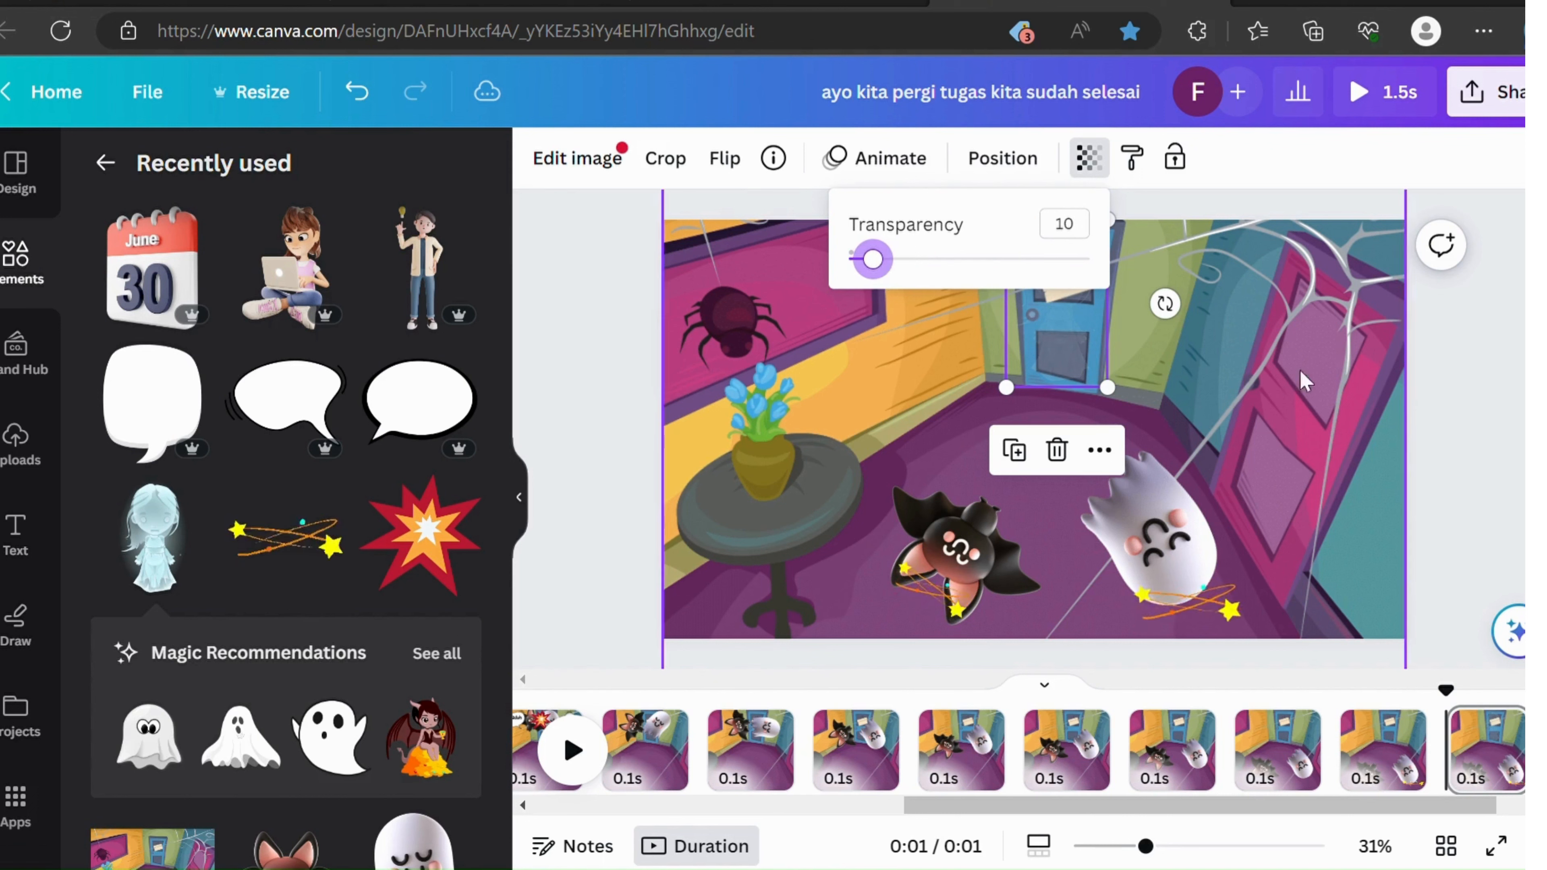
{"action": "left_click", "coordinate": [1458, 409]}
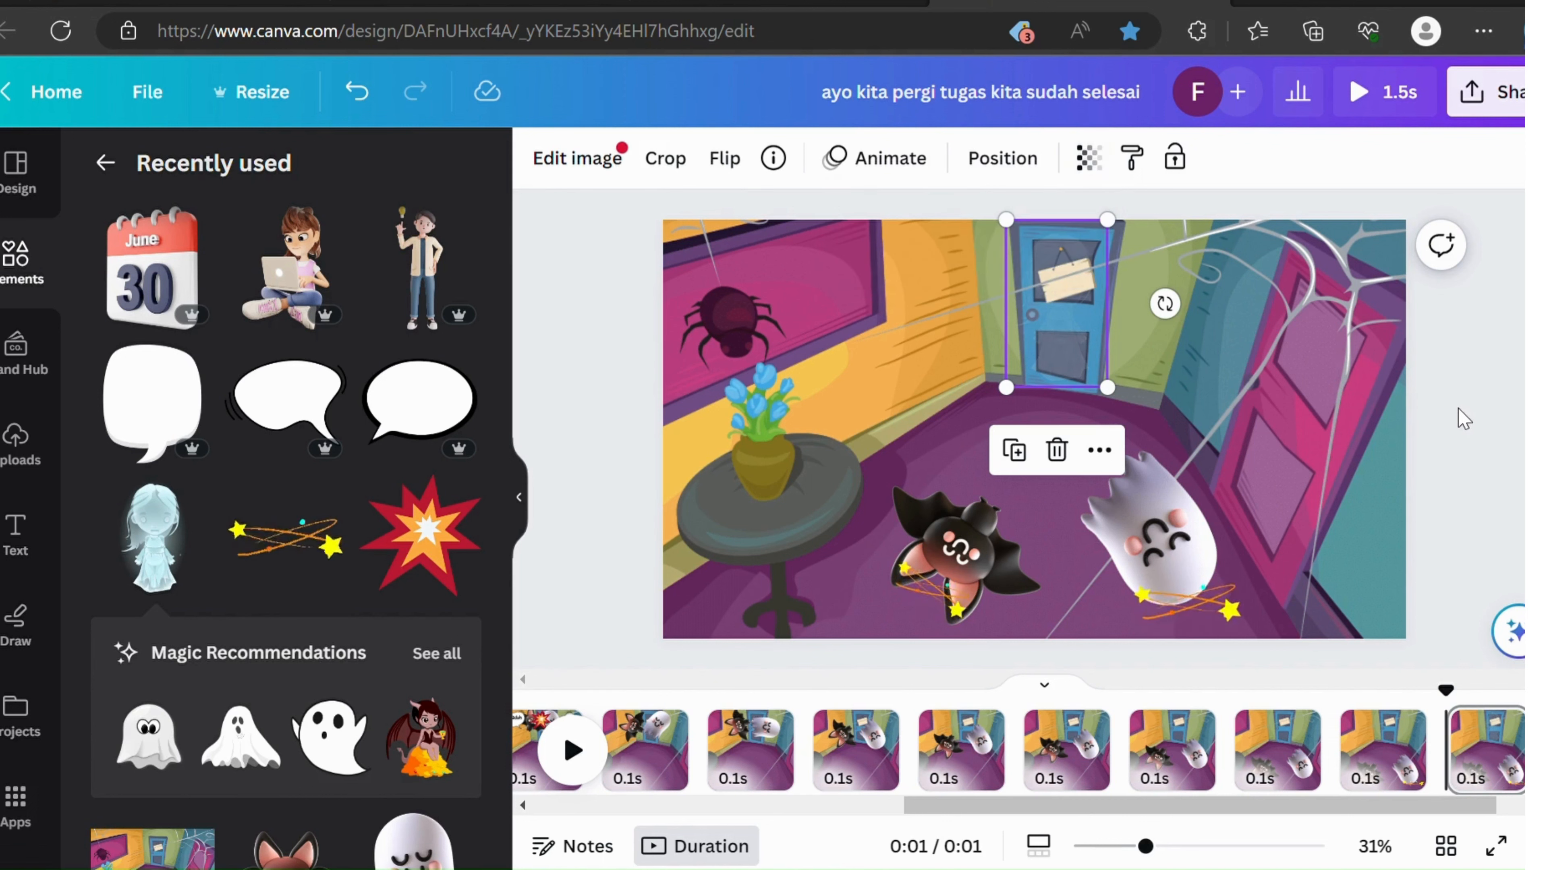
Step: Extend the duration of the fifteenth page to 0.5 s
{"action": "left_click", "coordinate": [1493, 755]}
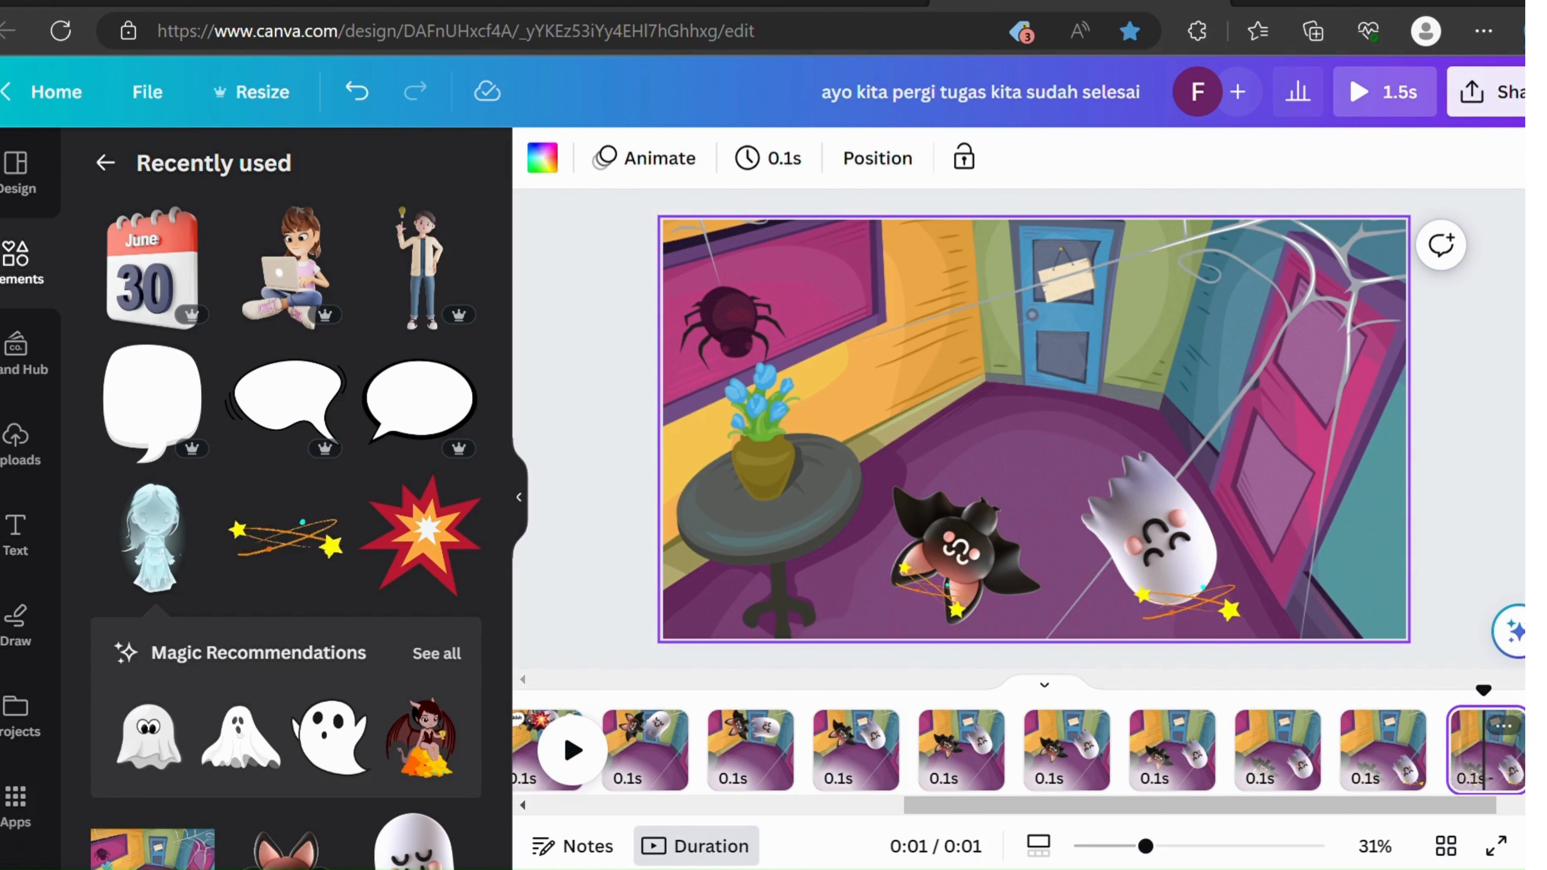
{"action": "left_click_drag", "start_coordinate": [1517, 769], "coordinate": [960, 773]}
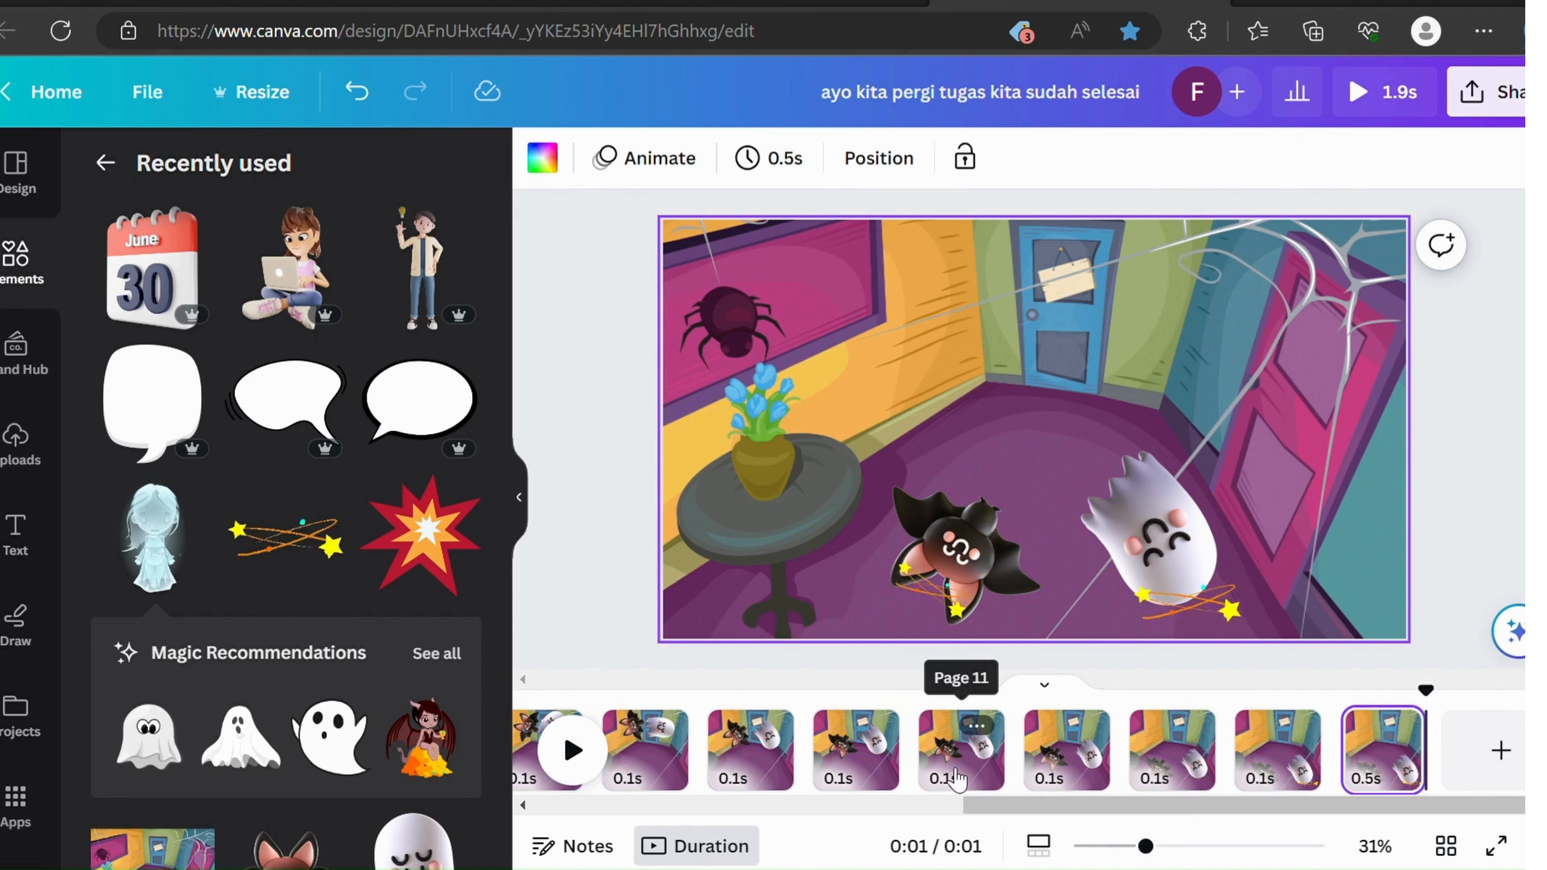
Step: Duplicate the fifteenth page, move the ghost girl slightly down on the copy and set her transparency to 23
{"action": "left_click", "coordinate": [1392, 762]}
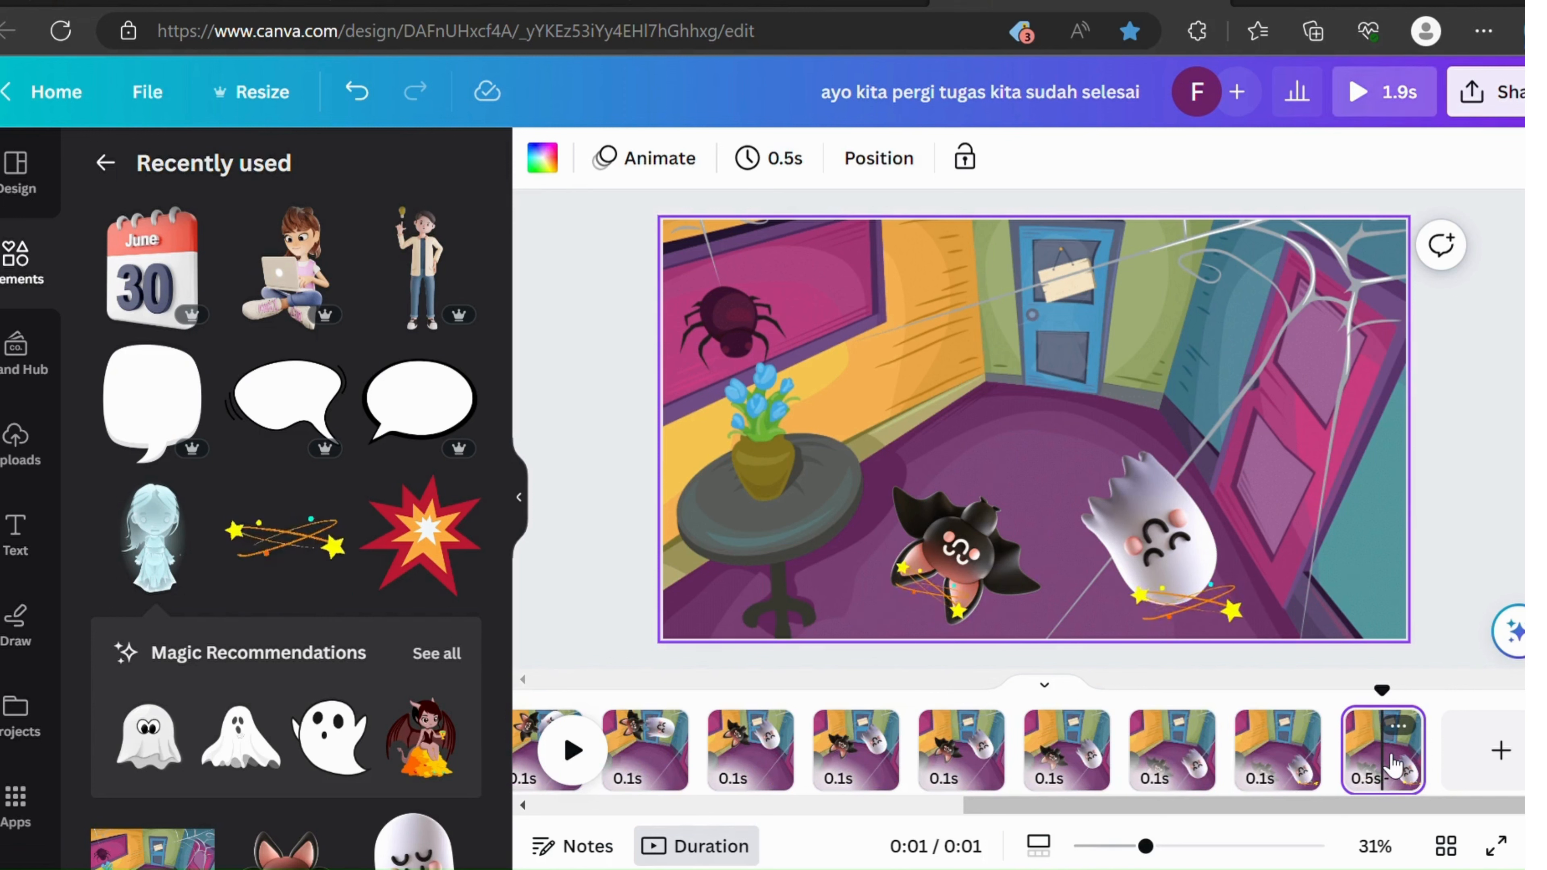
{"action": "key", "text": "ctrl+d"}
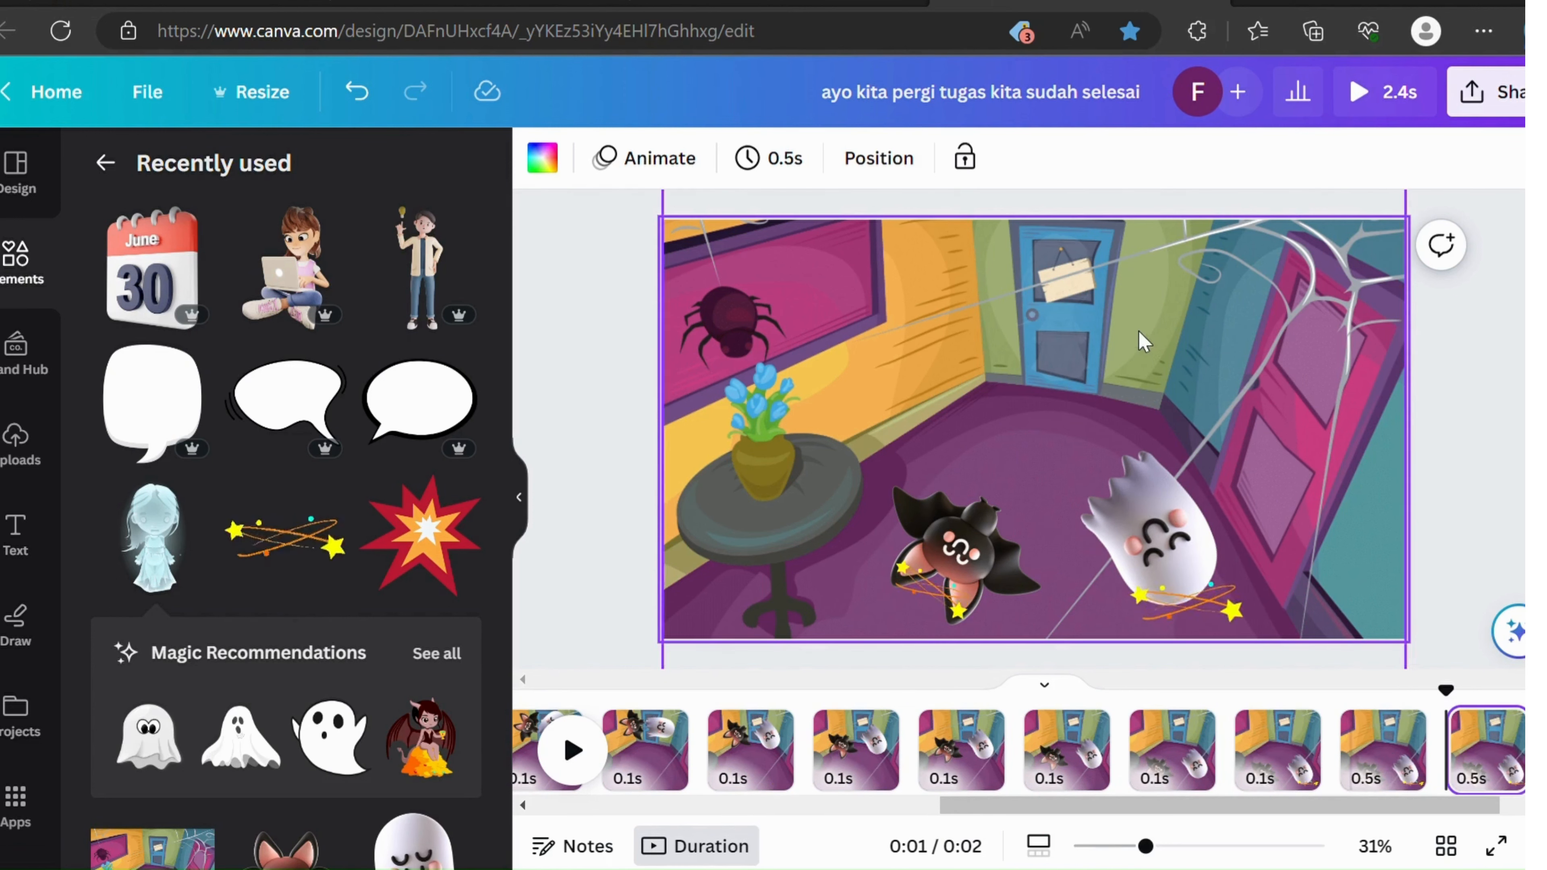
{"action": "left_click", "coordinate": [1077, 353]}
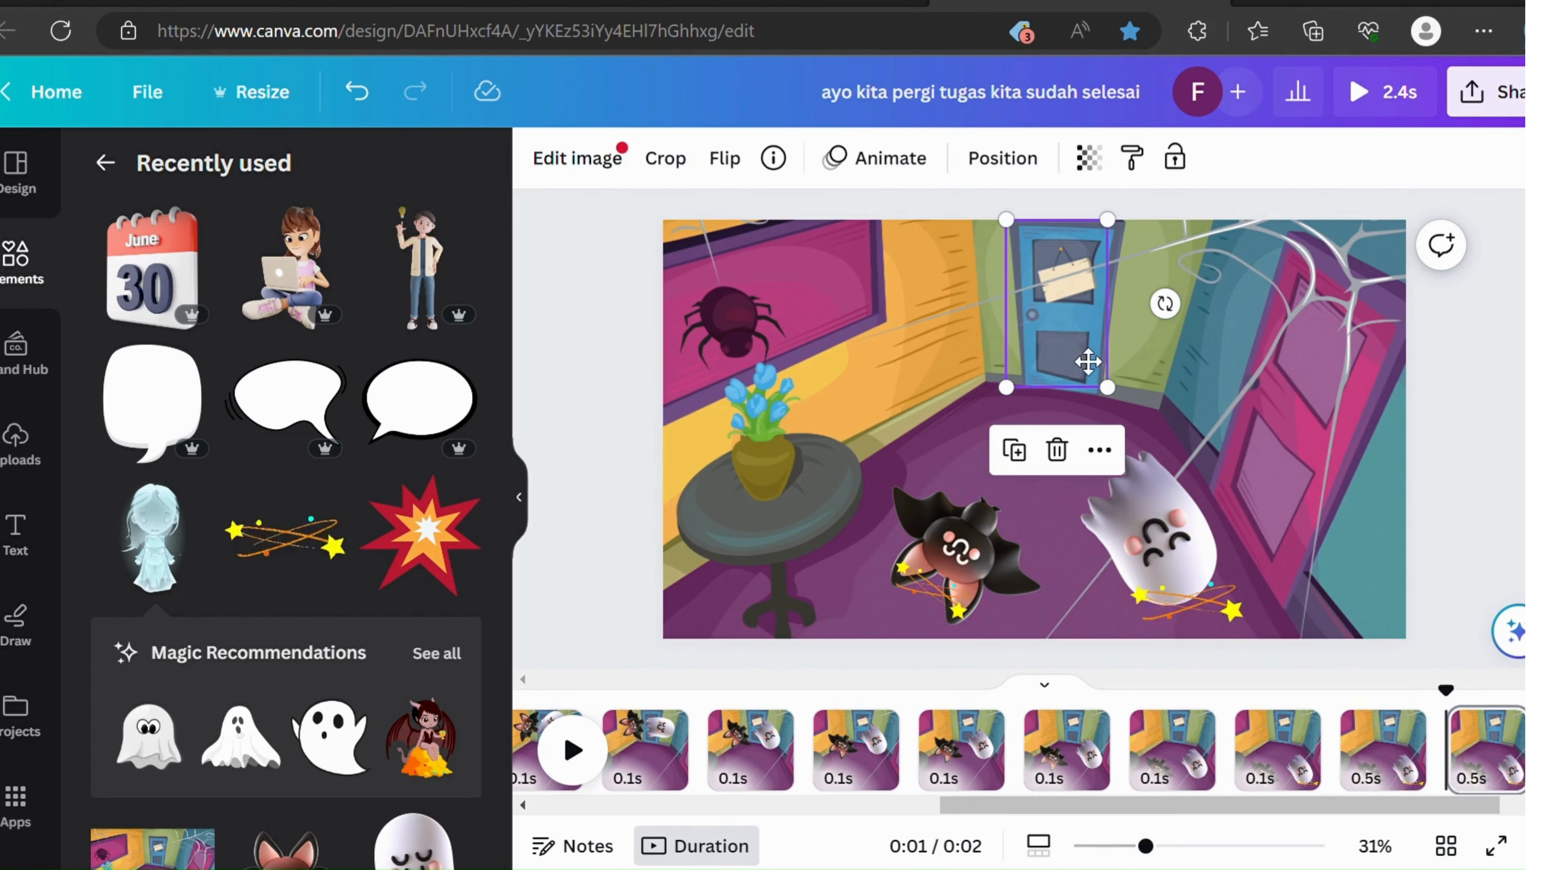
{"action": "left_click_drag", "start_coordinate": [1088, 361], "coordinate": [1088, 395]}
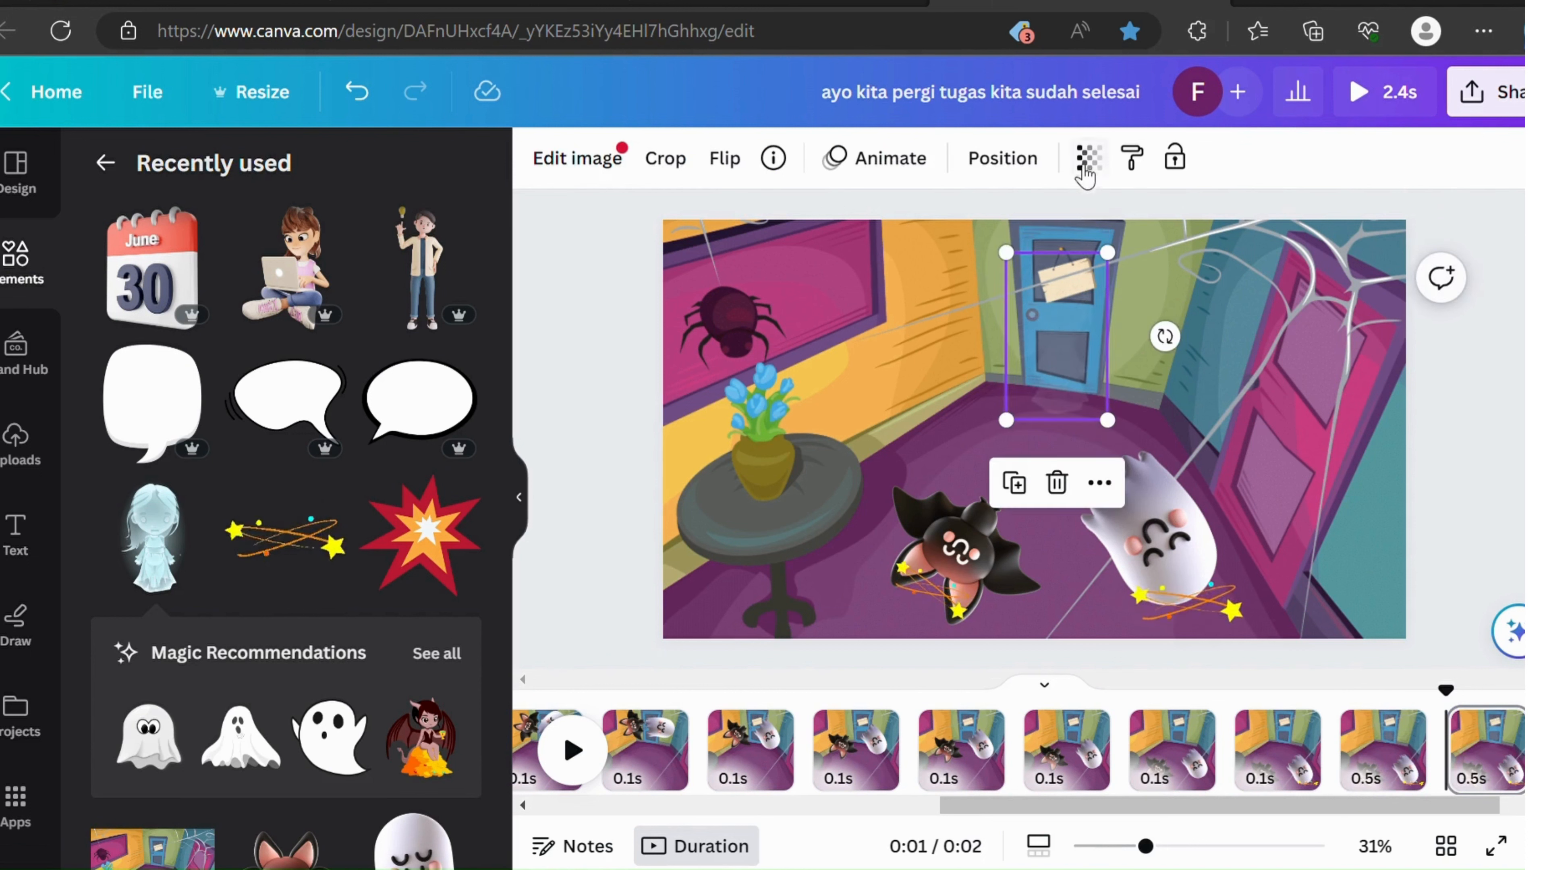
{"action": "left_click", "coordinate": [1085, 176]}
{"action": "left_click_drag", "start_coordinate": [888, 260], "coordinate": [909, 261]}
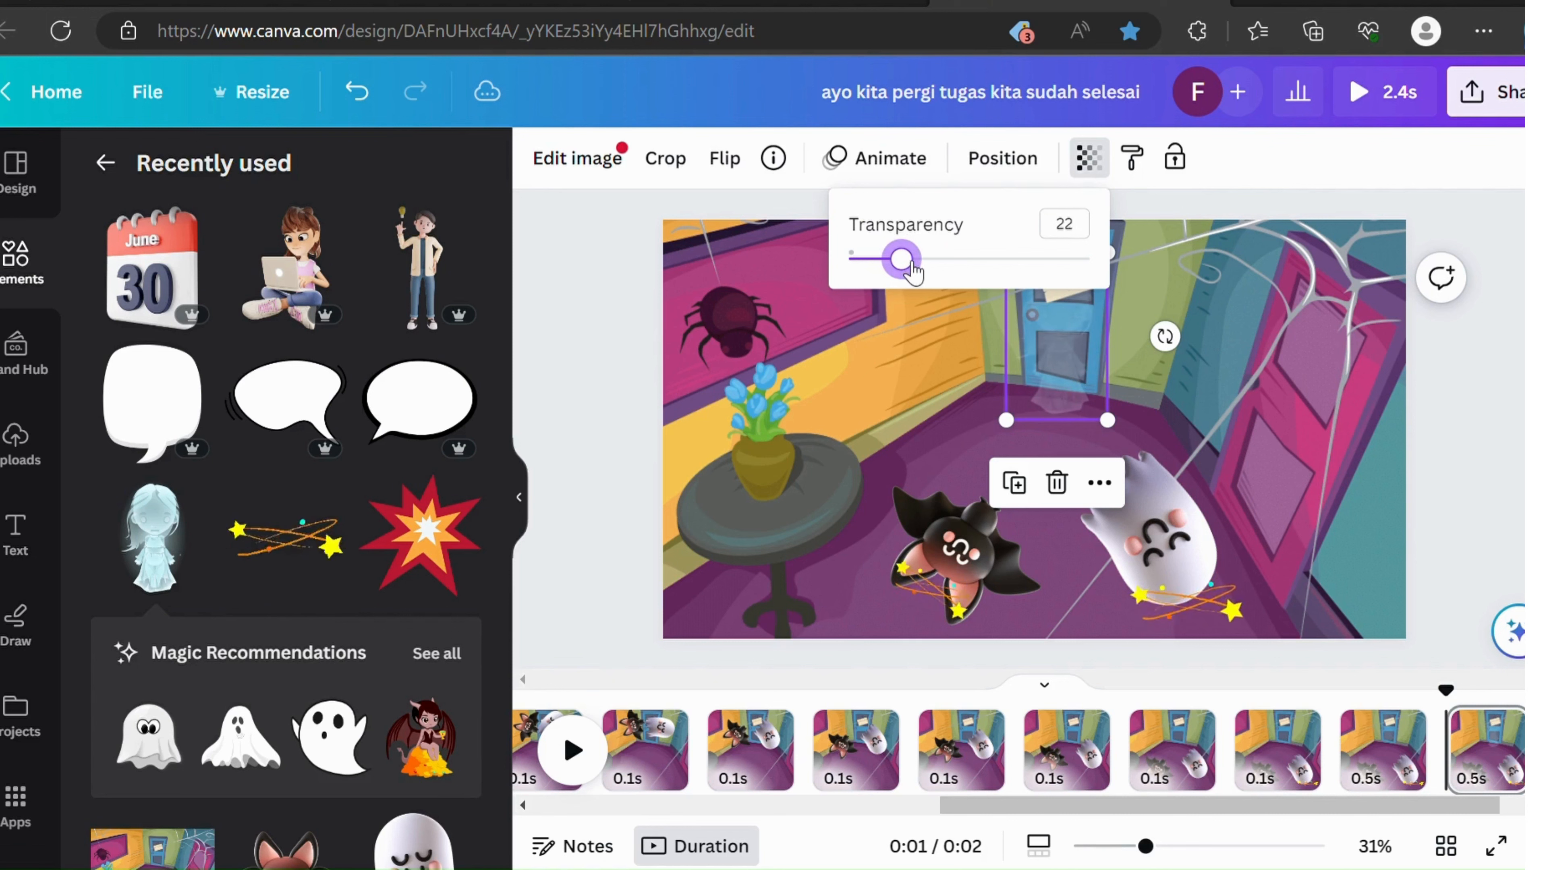
Step: Duplicate the sixteenth page, set the ghost girl's transparency to 33 on the copy and move her further down from the door
{"action": "left_click", "coordinate": [1515, 754]}
{"action": "key", "text": "ctrl+d"}
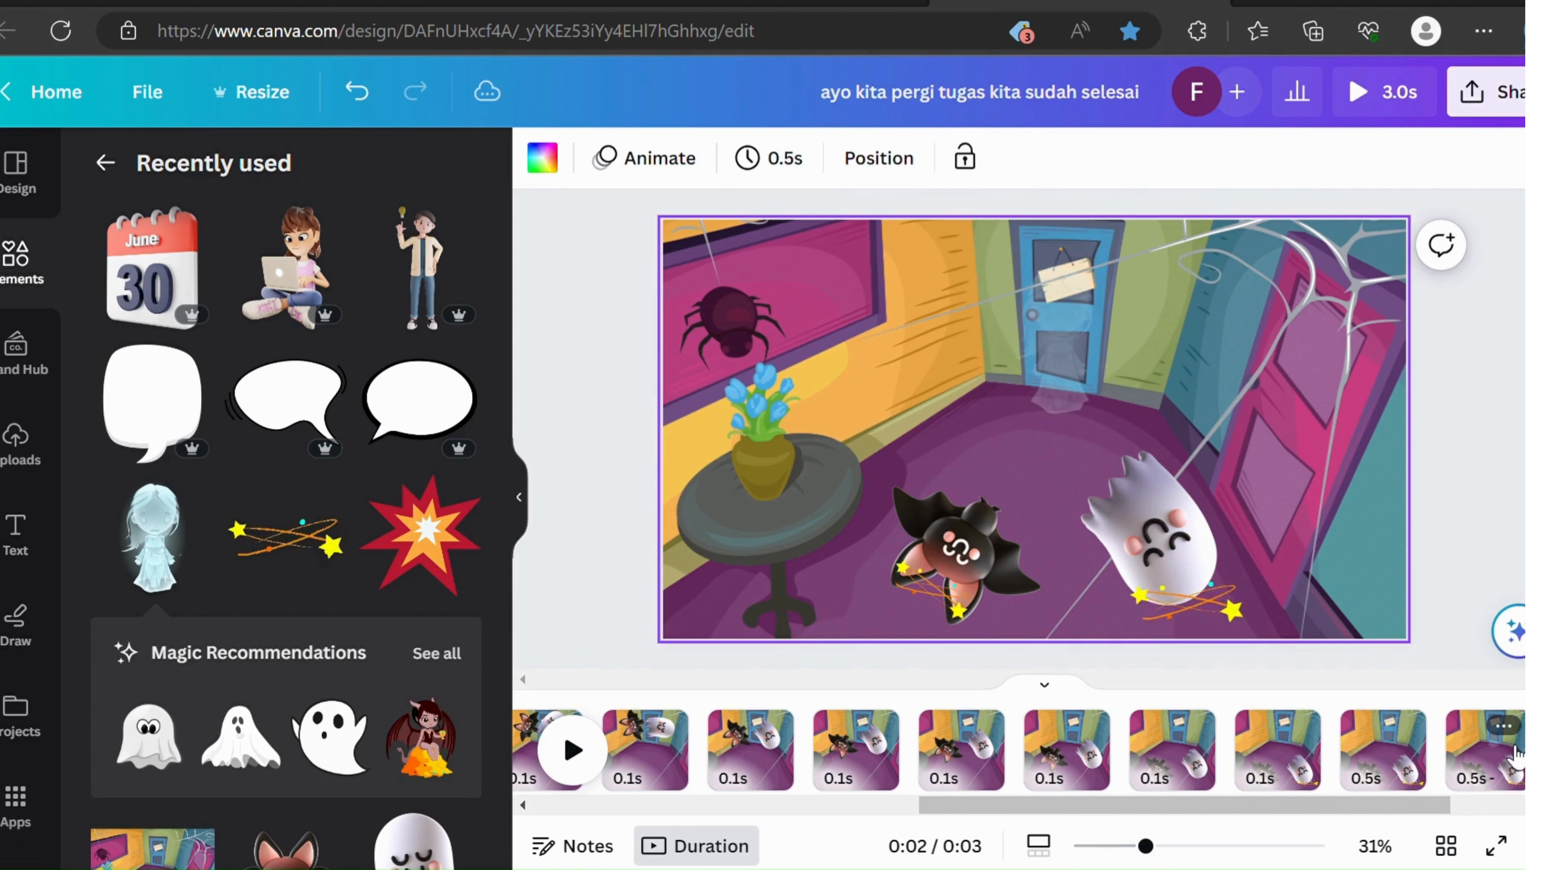
{"action": "left_click", "coordinate": [1063, 390]}
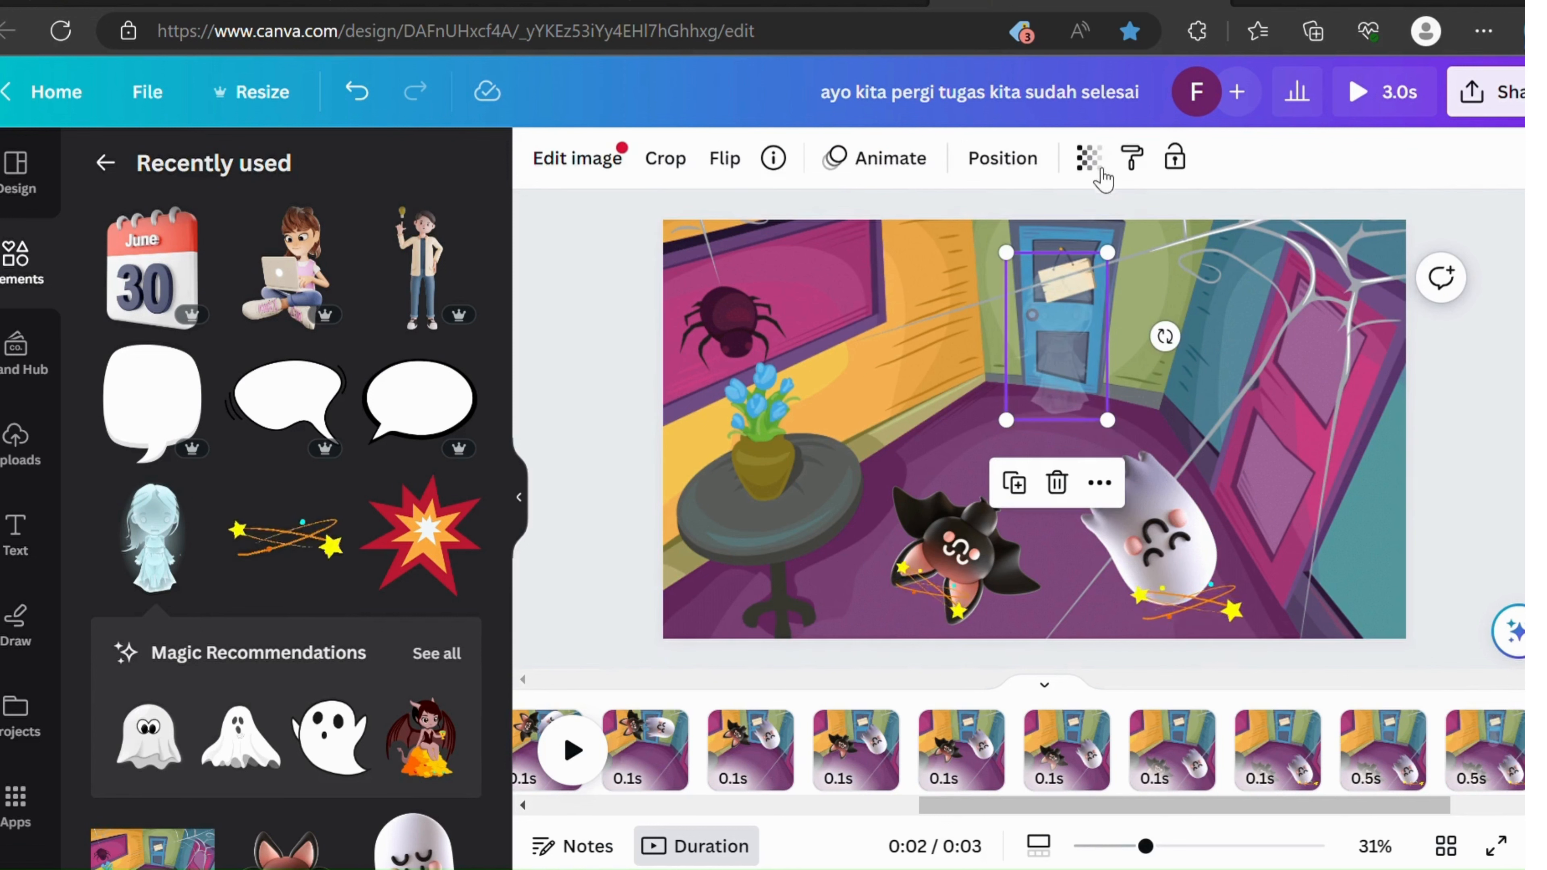
{"action": "left_click", "coordinate": [1090, 160]}
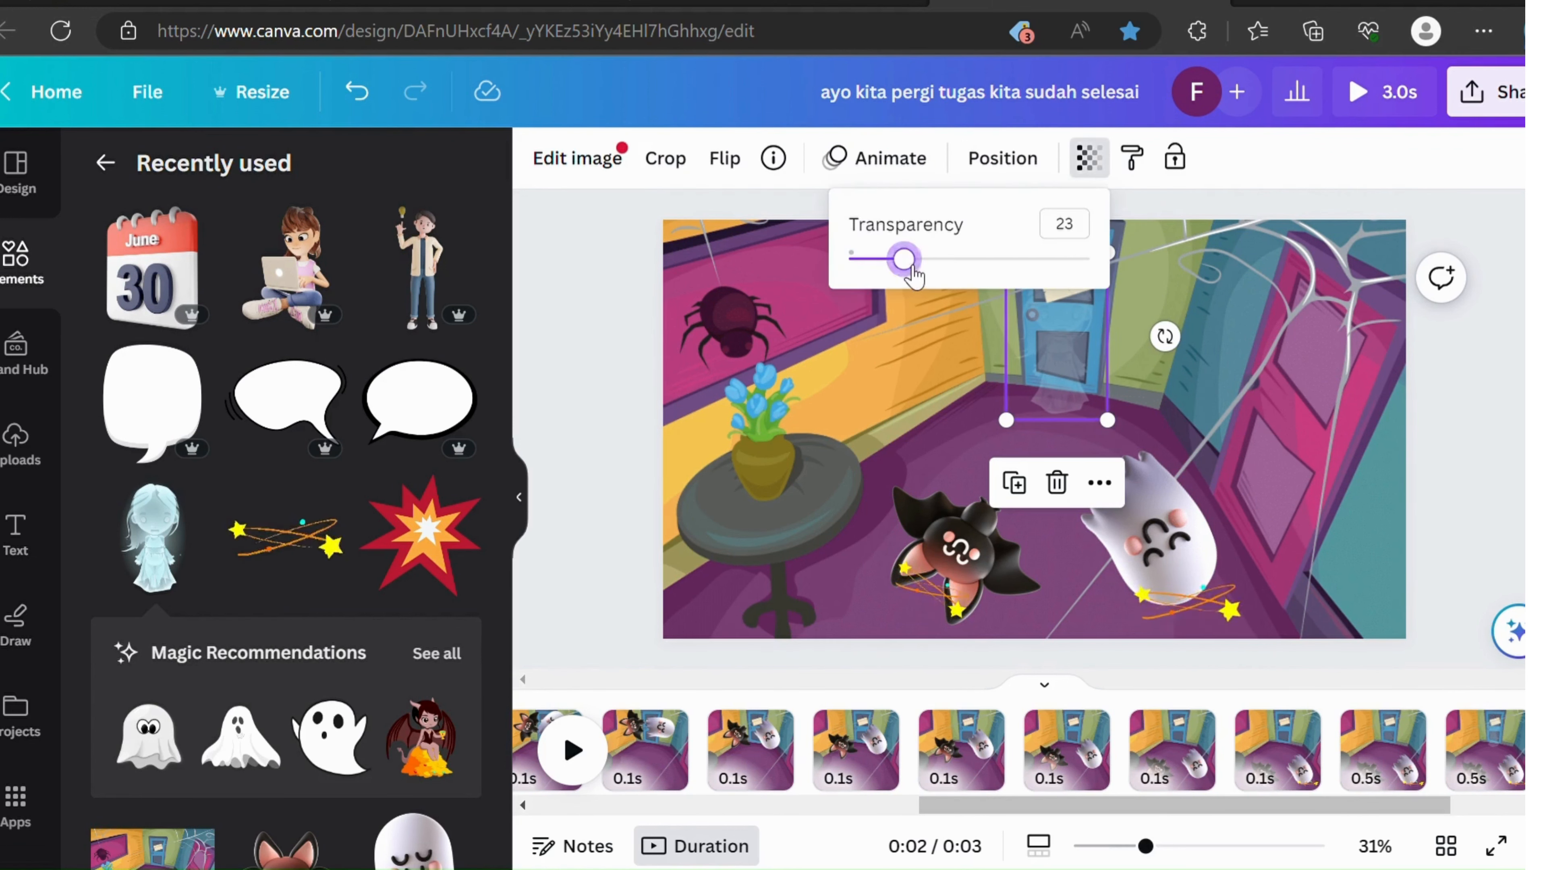
{"action": "left_click_drag", "start_coordinate": [914, 277], "coordinate": [938, 278]}
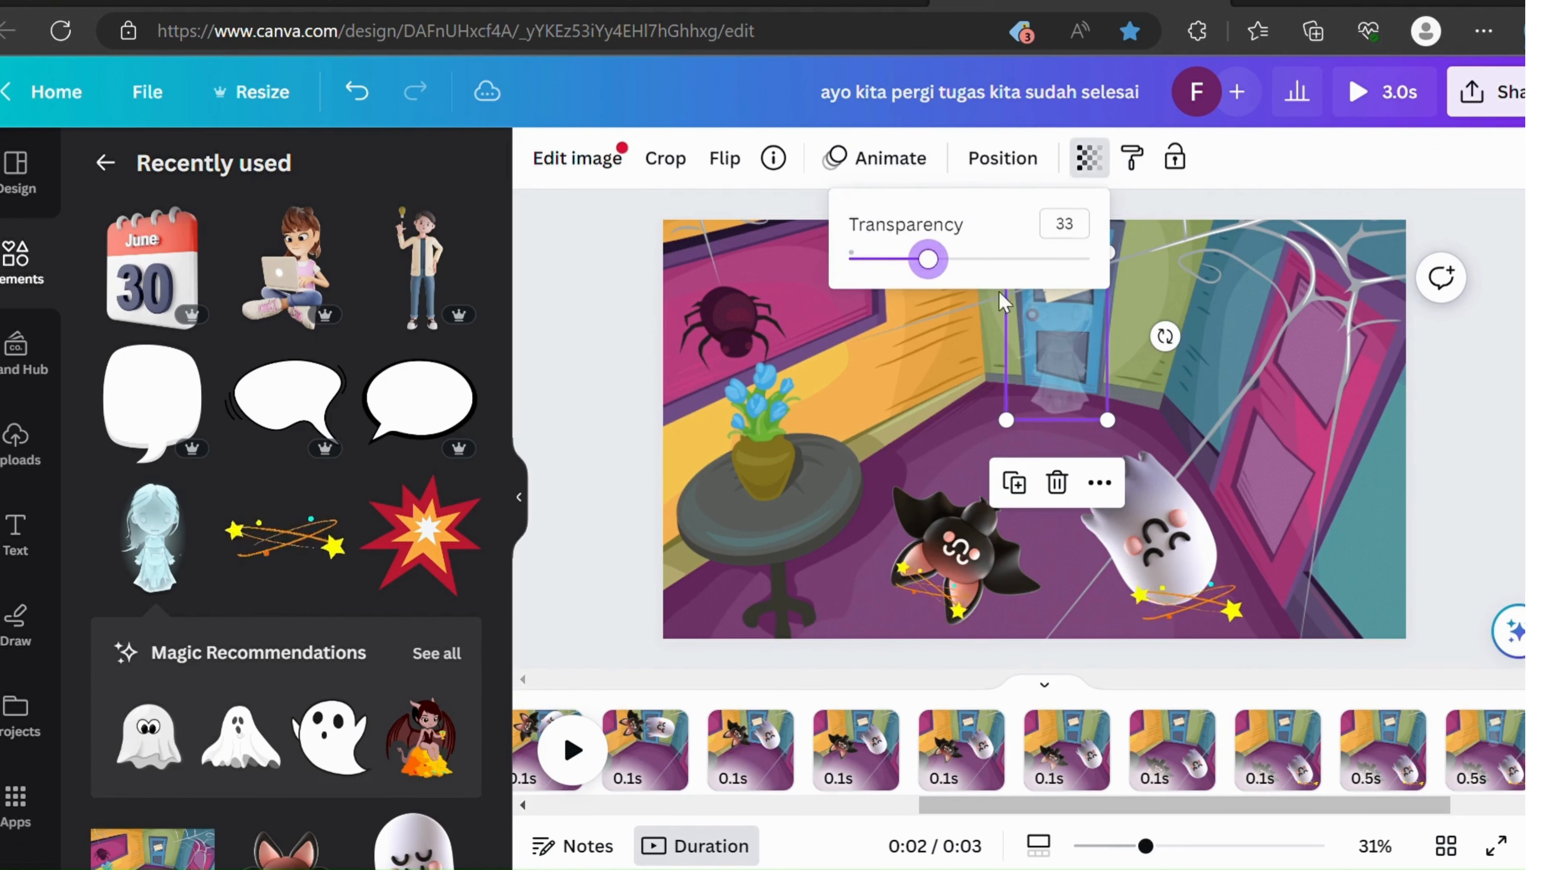
{"action": "left_click_drag", "start_coordinate": [1074, 338], "coordinate": [1070, 380]}
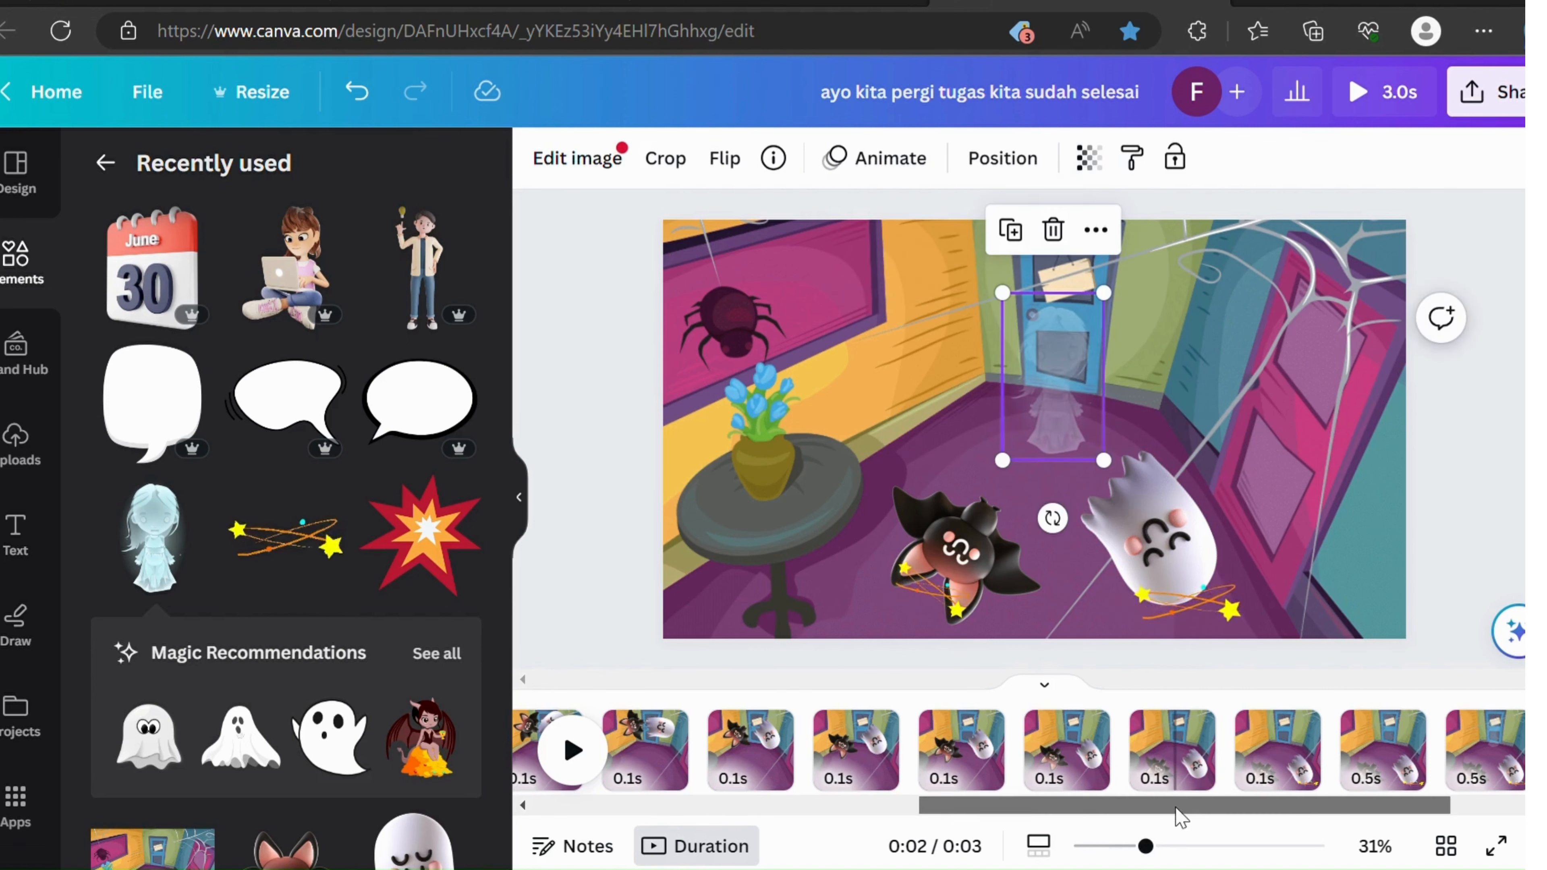
Step: Duplicate the seventeenth page, set the ghost girl's transparency to 56 on the copy and move her further into the room
{"action": "left_click_drag", "start_coordinate": [1178, 818], "coordinate": [1435, 813]}
{"action": "left_click", "coordinate": [1394, 762]}
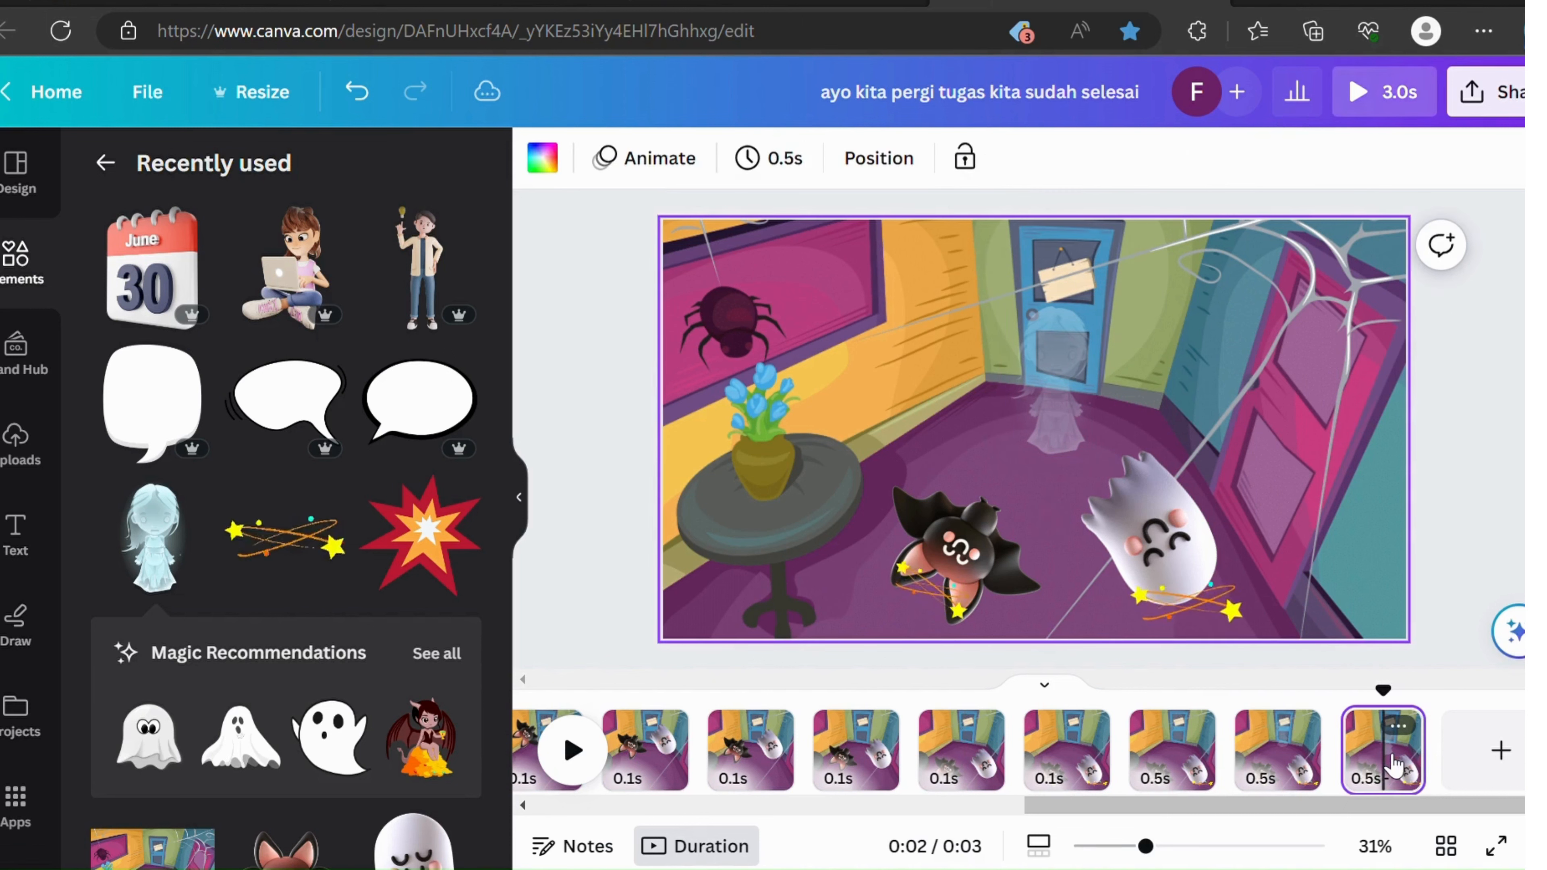
{"action": "key", "text": "ctrl+d"}
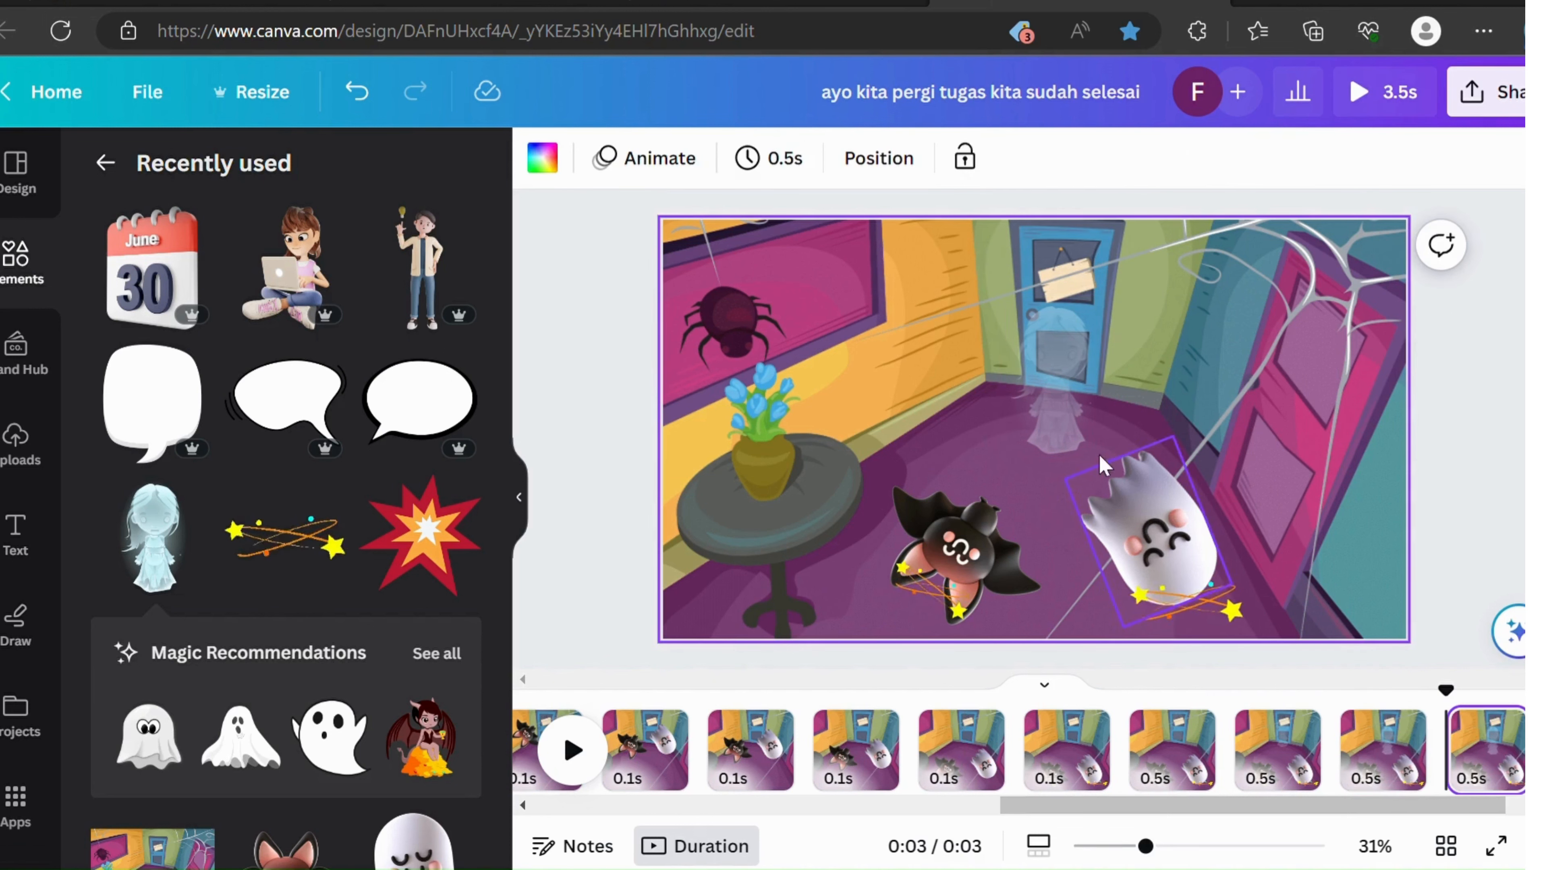
{"action": "left_click", "coordinate": [1069, 424]}
{"action": "left_click", "coordinate": [1089, 159]}
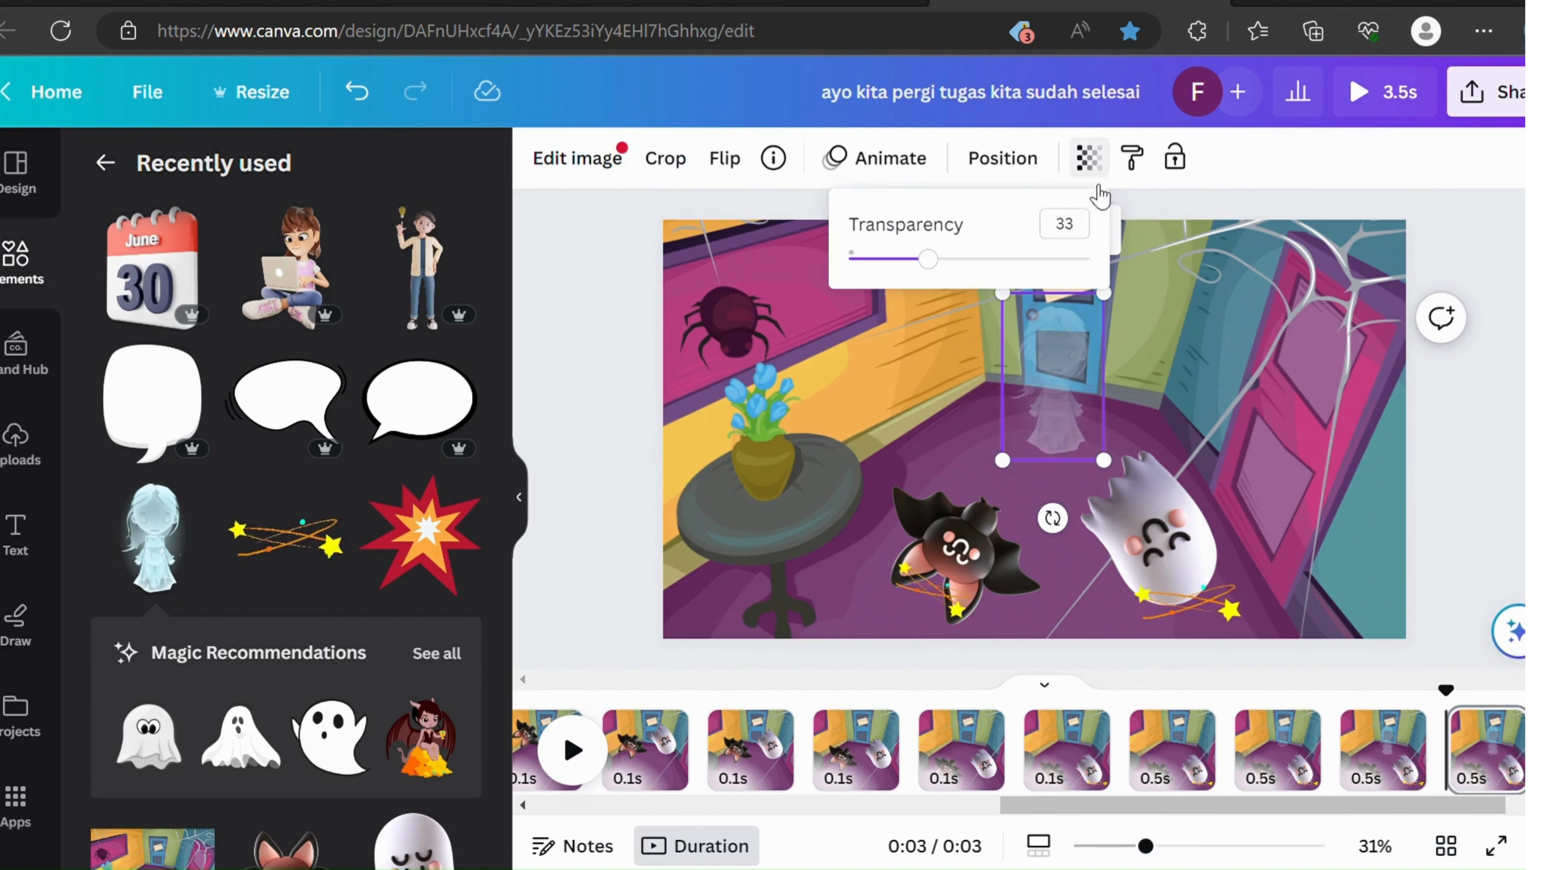
{"action": "left_click_drag", "start_coordinate": [944, 270], "coordinate": [992, 269]}
{"action": "left_click", "coordinate": [1055, 358]}
{"action": "left_click_drag", "start_coordinate": [1055, 358], "coordinate": [1058, 393]}
Step: Duplicate the eighteenth page and set the ghost girl's transparency to 100 on the copy
{"action": "left_click_drag", "start_coordinate": [1236, 810], "coordinate": [1390, 813]}
{"action": "left_click", "coordinate": [1396, 786]}
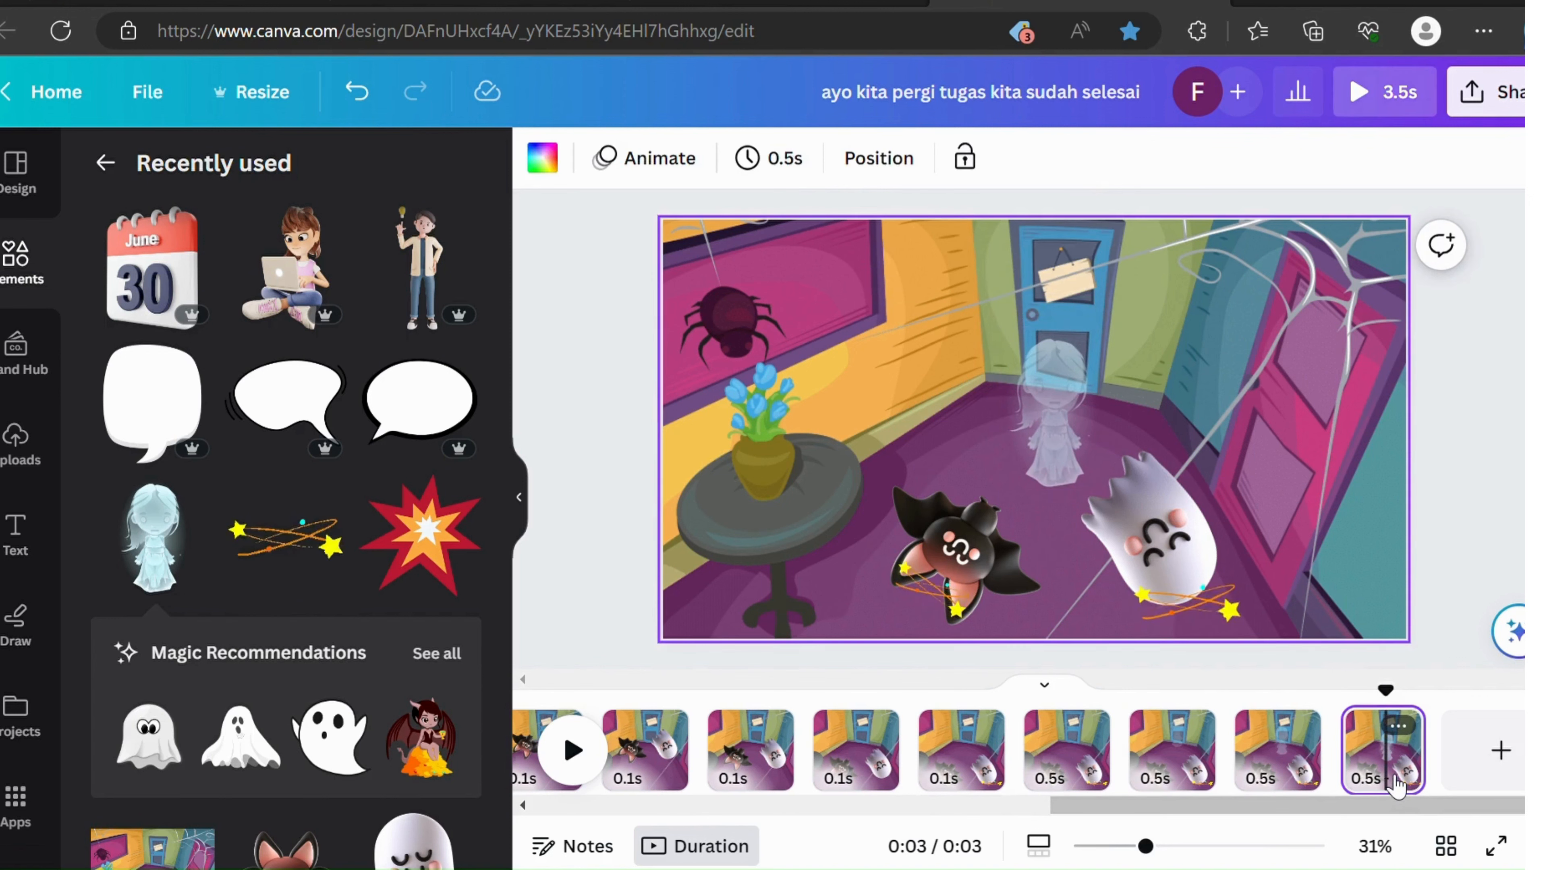
{"action": "key", "text": "ctrl+d"}
{"action": "left_click", "coordinate": [1072, 390]}
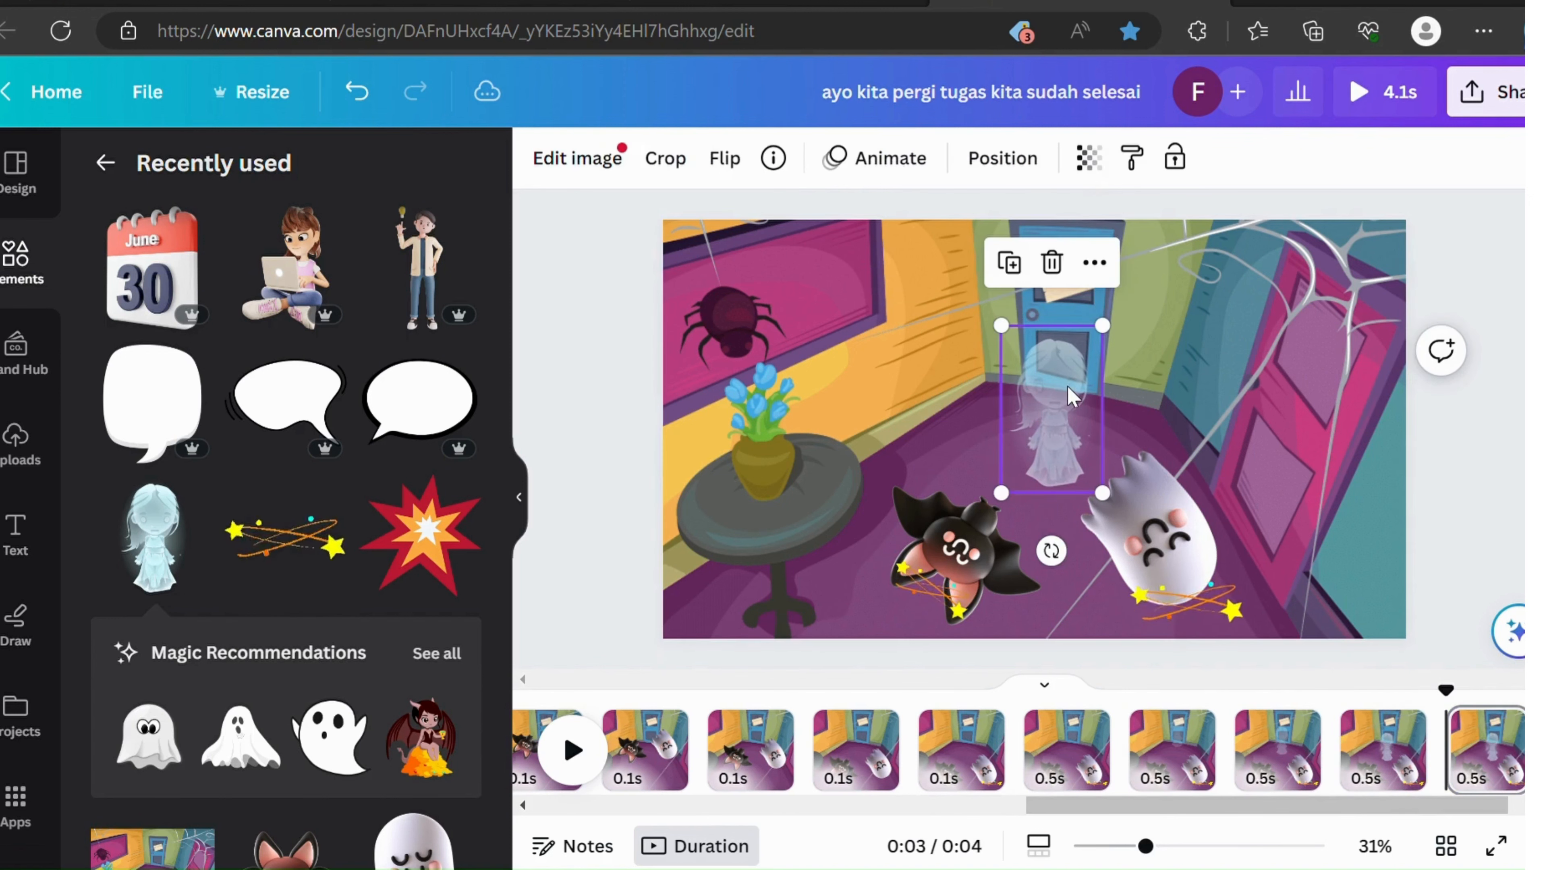
{"action": "left_click", "coordinate": [1088, 157]}
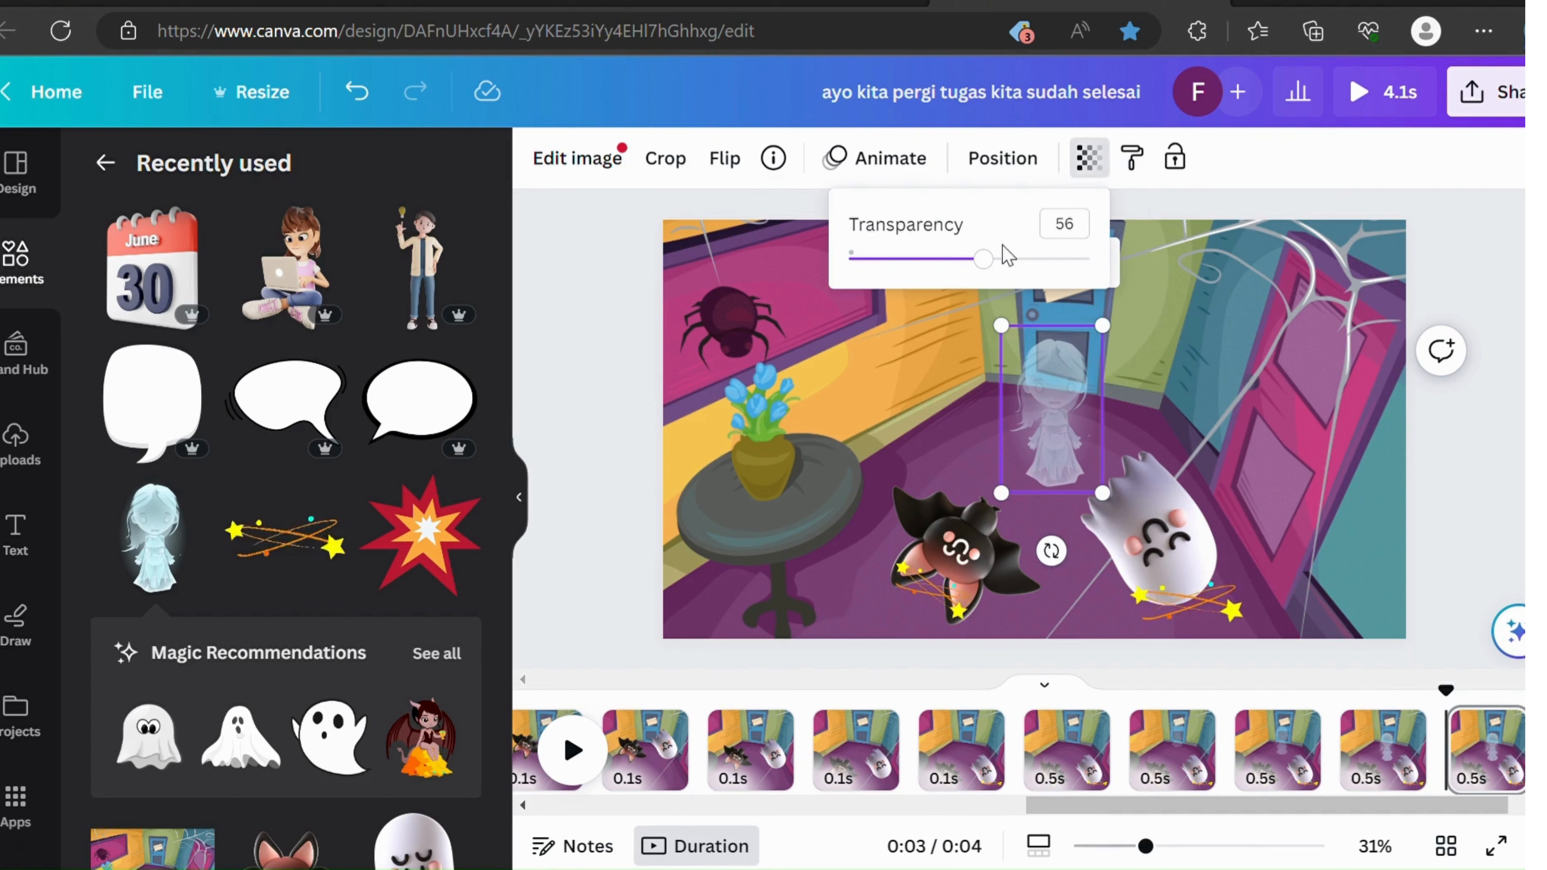
{"action": "left_click_drag", "start_coordinate": [986, 268], "coordinate": [1104, 266]}
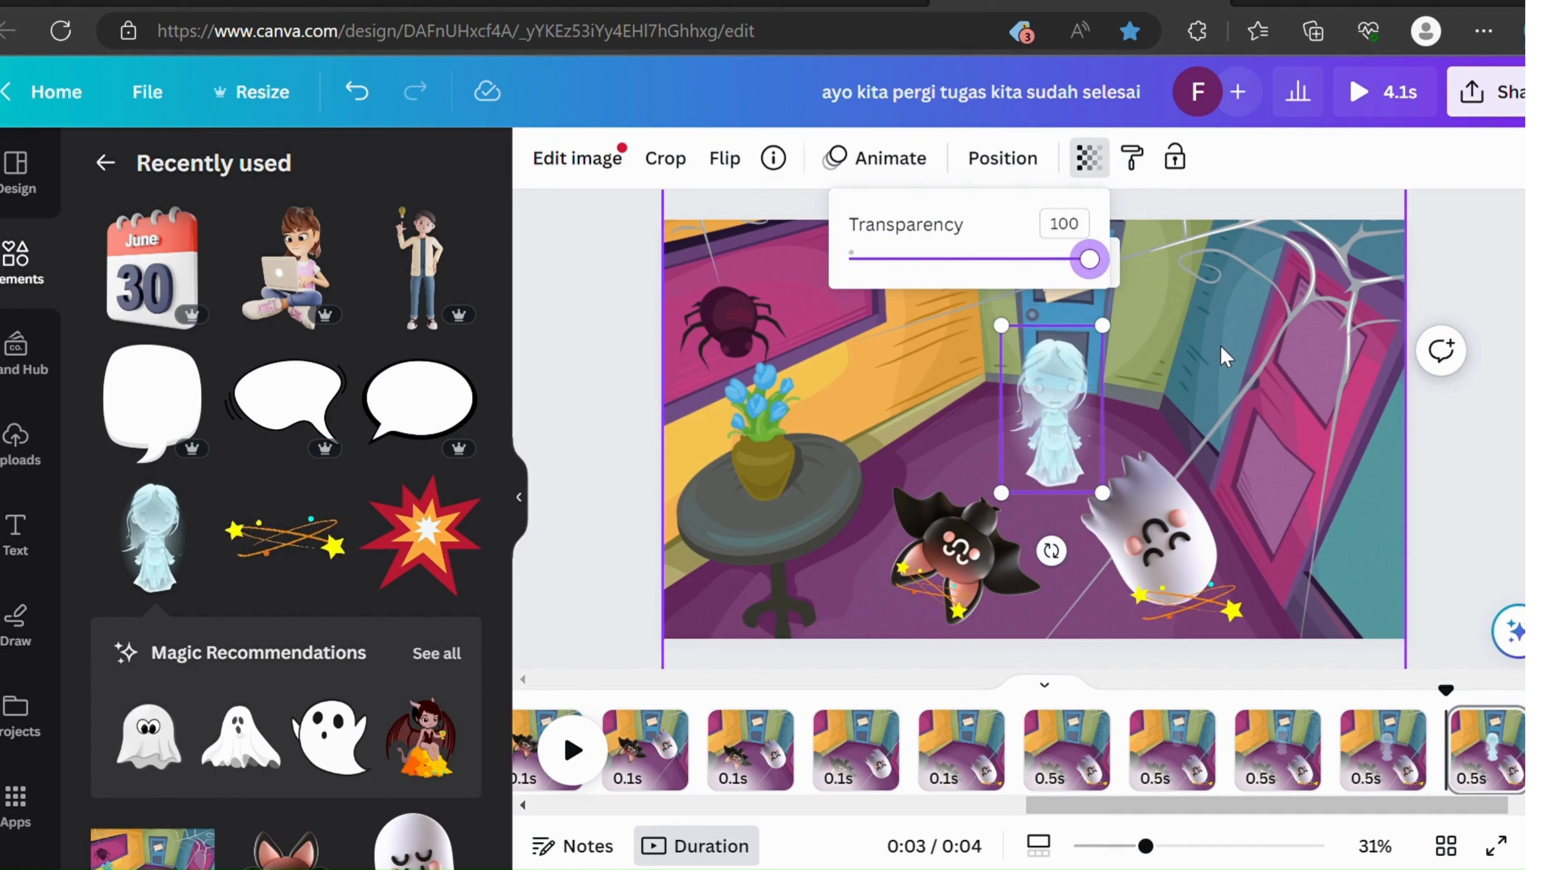
Step: Place the rounded white speech bubble just above the ghost girl and add a text box in One Little Font at size 50
{"action": "left_click", "coordinate": [153, 400]}
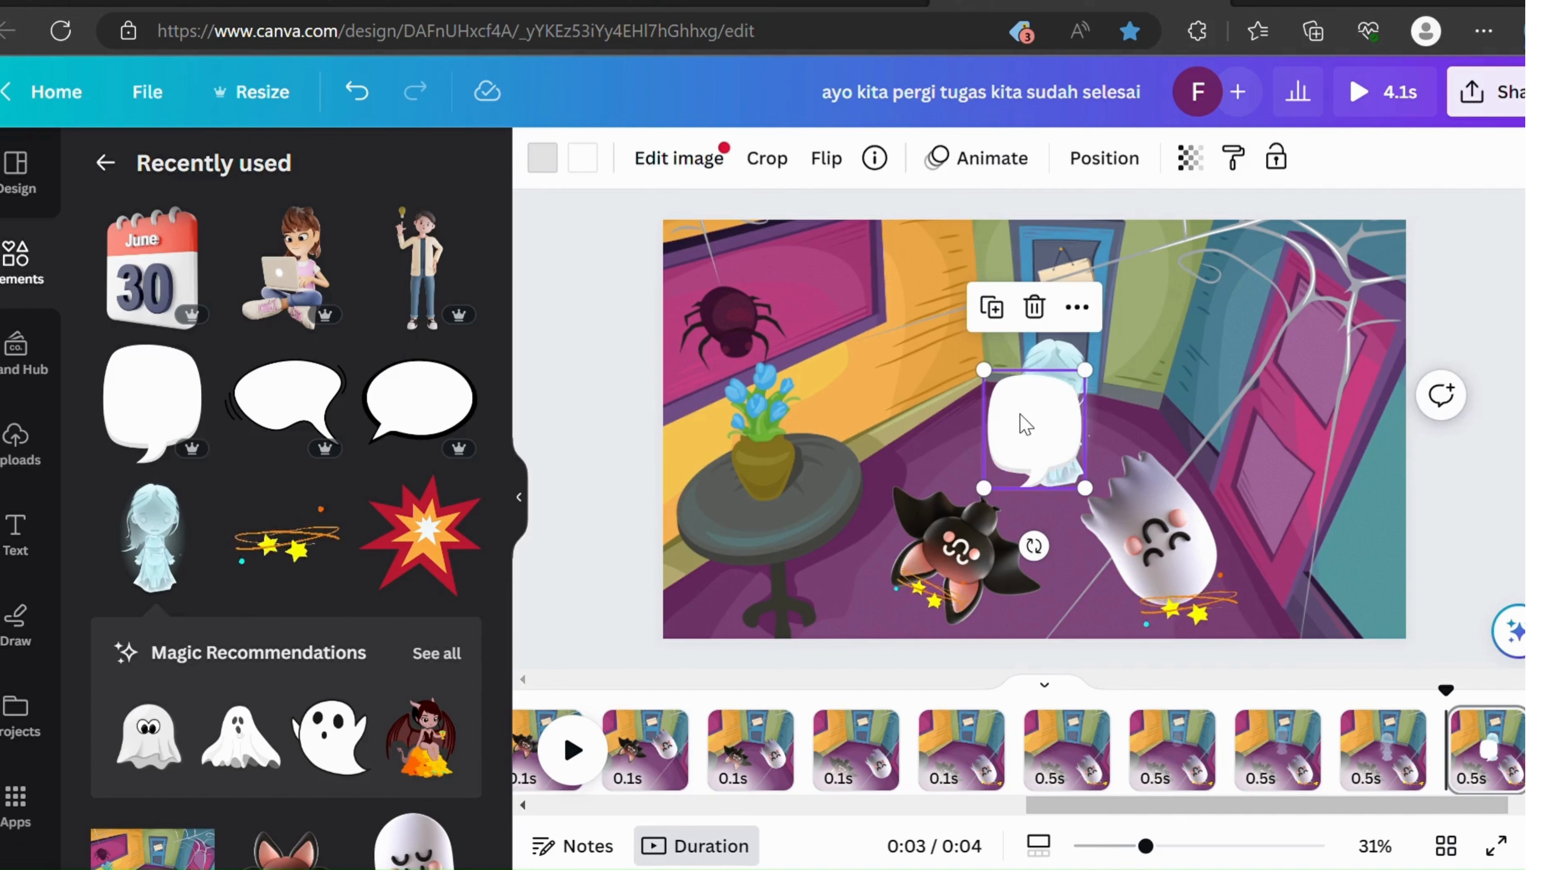
{"action": "left_click_drag", "start_coordinate": [1026, 425], "coordinate": [1124, 305]}
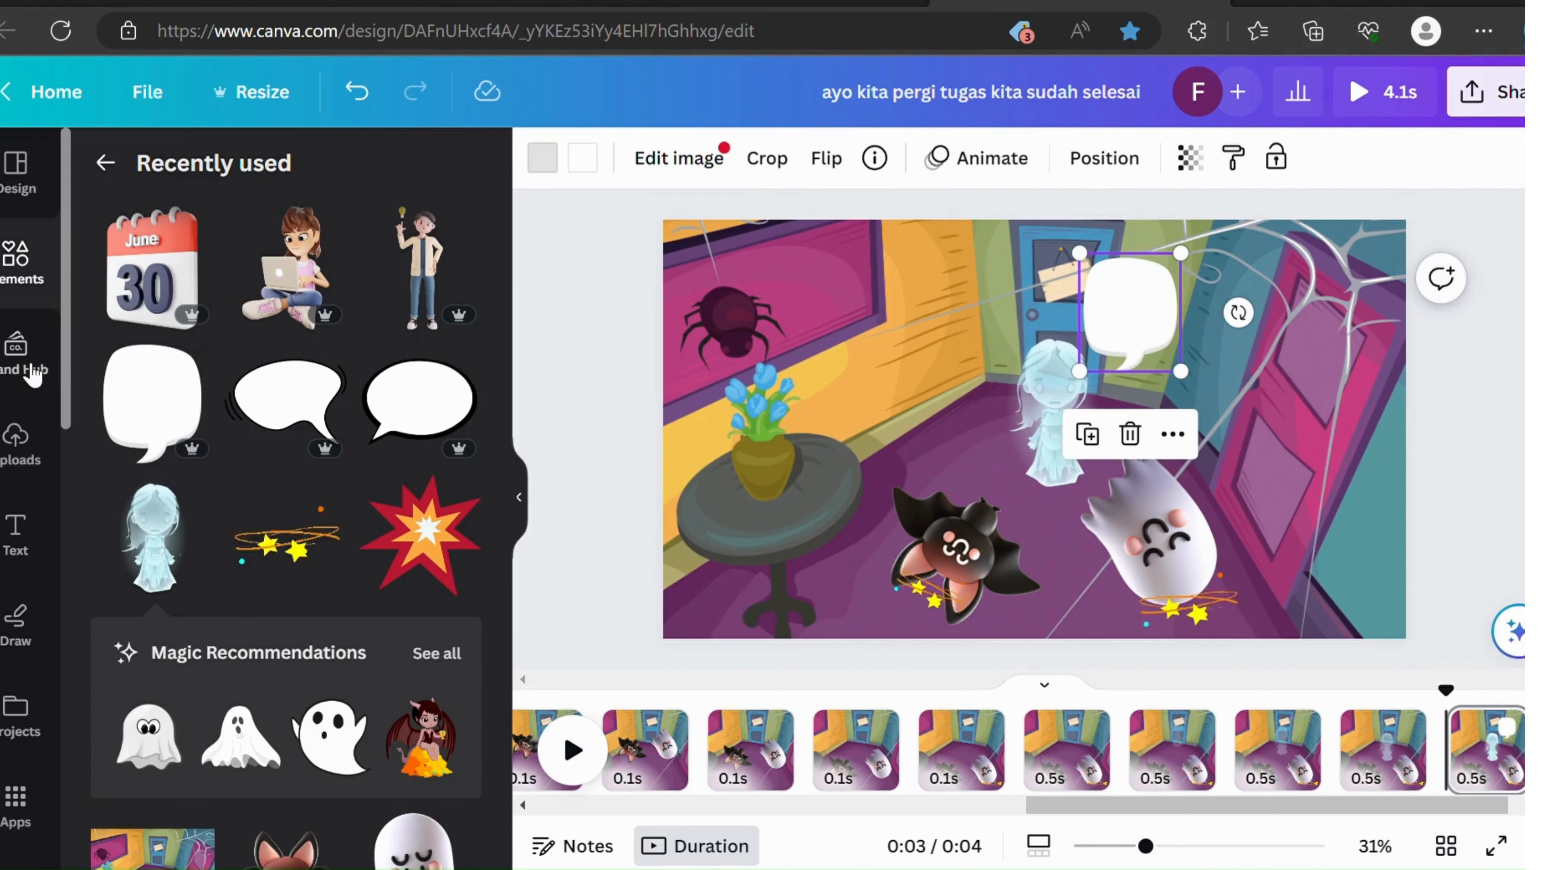
{"action": "left_click", "coordinate": [19, 536]}
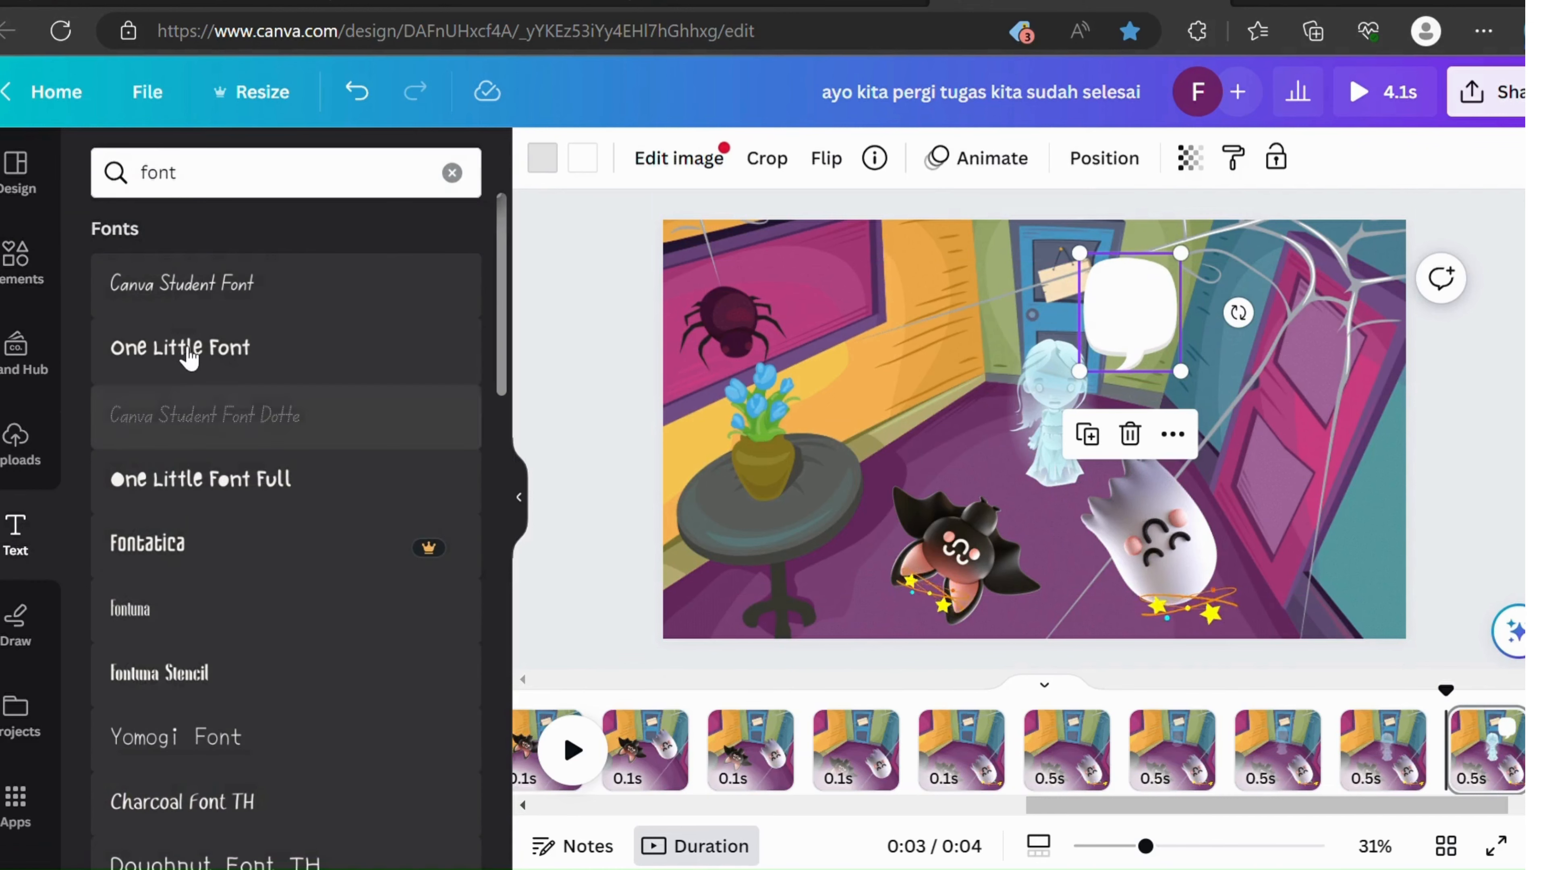
{"action": "left_click", "coordinate": [195, 352]}
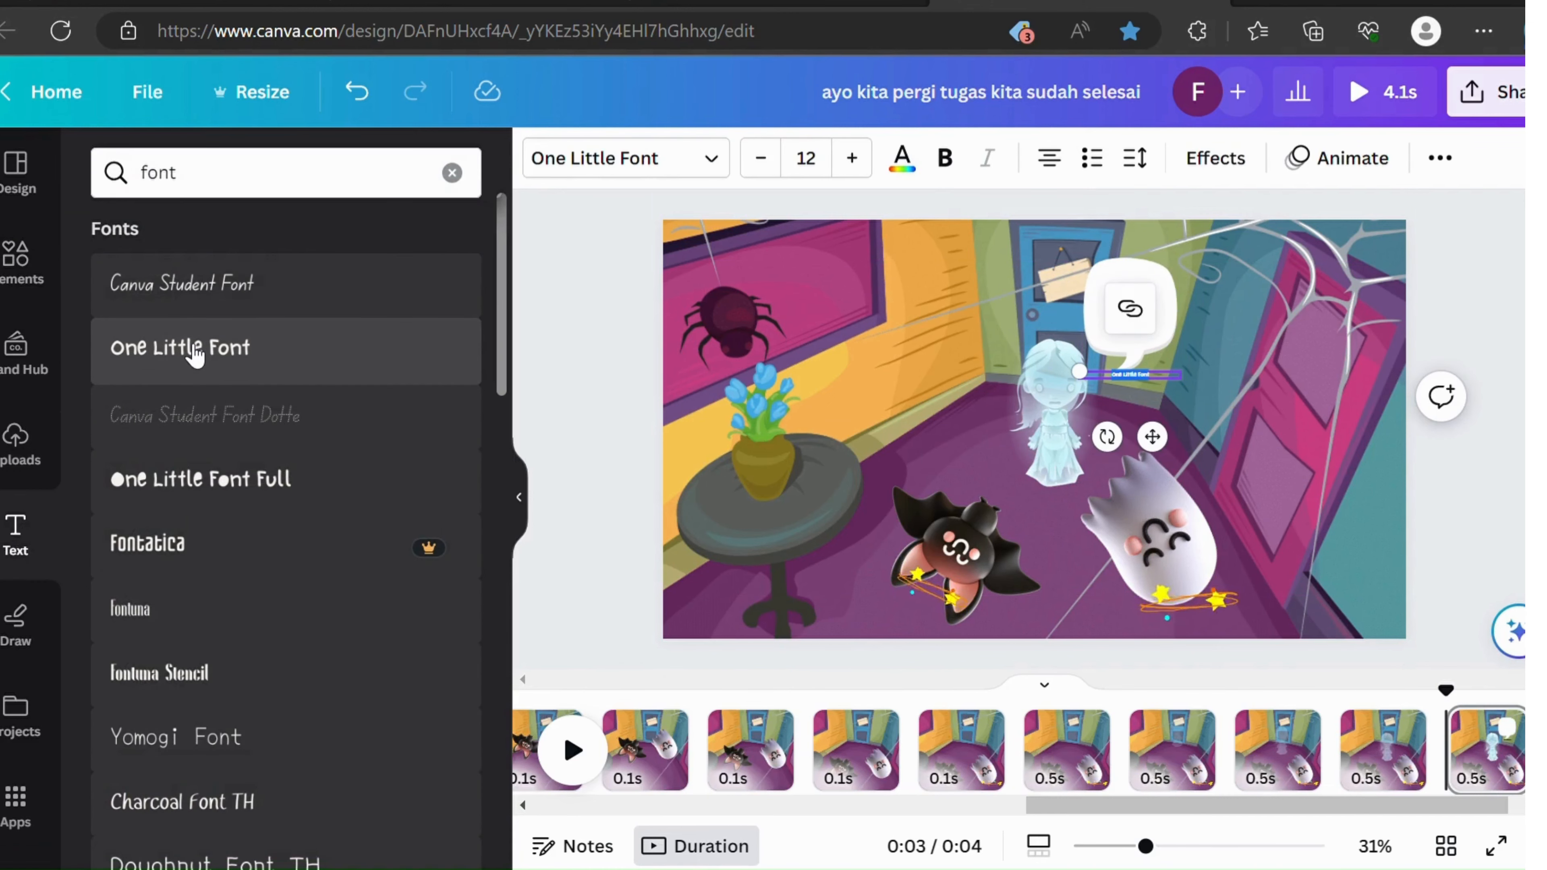
{"action": "left_click", "coordinate": [837, 169]}
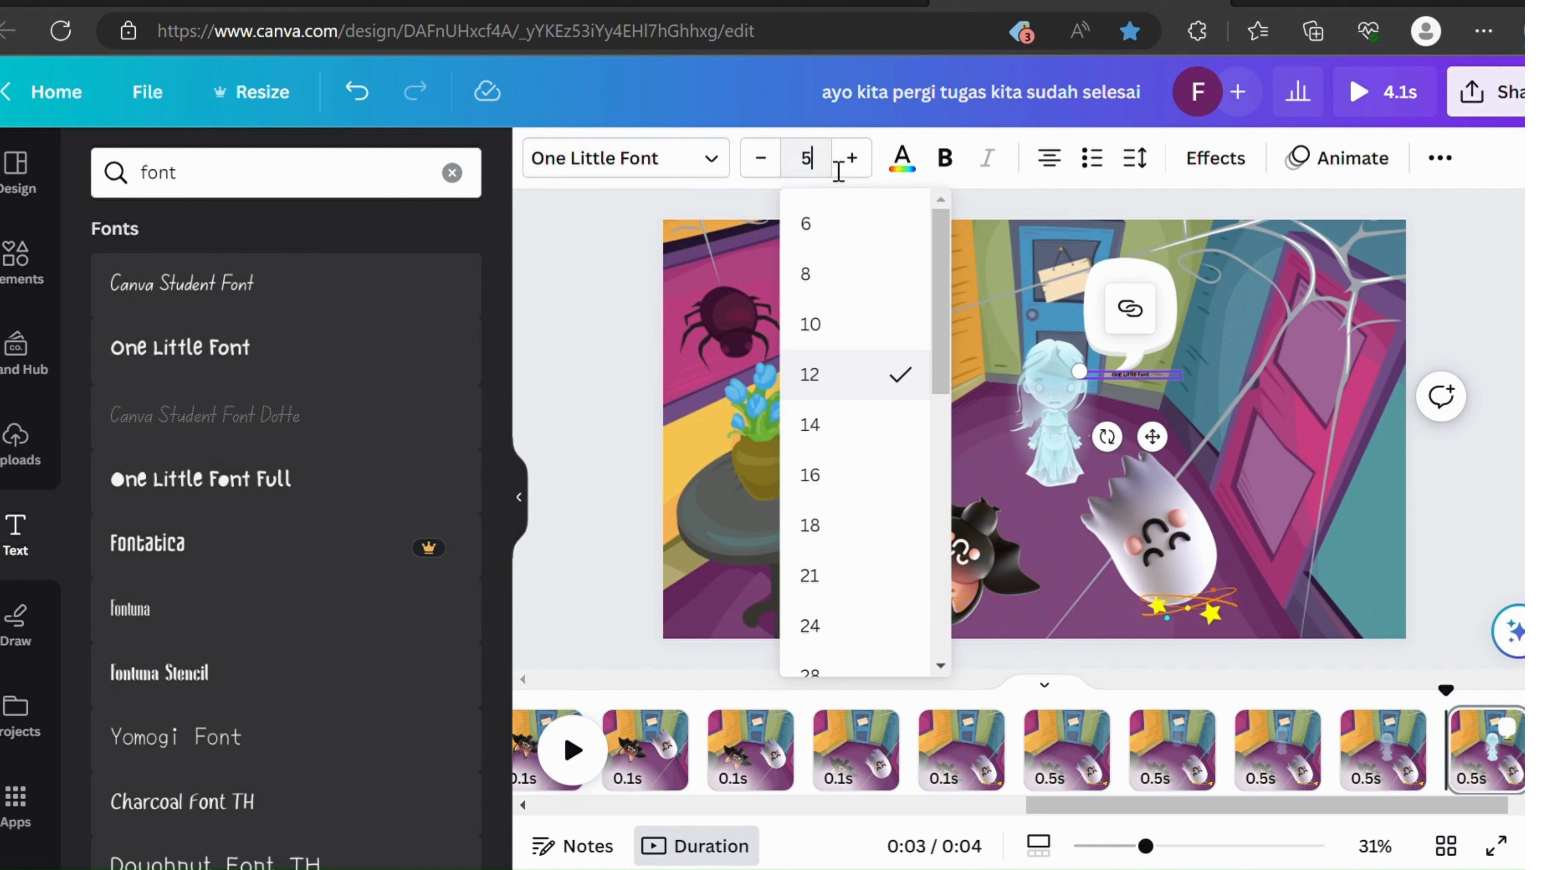
{"action": "type", "text": "50"}
{"action": "key", "text": "Return"}
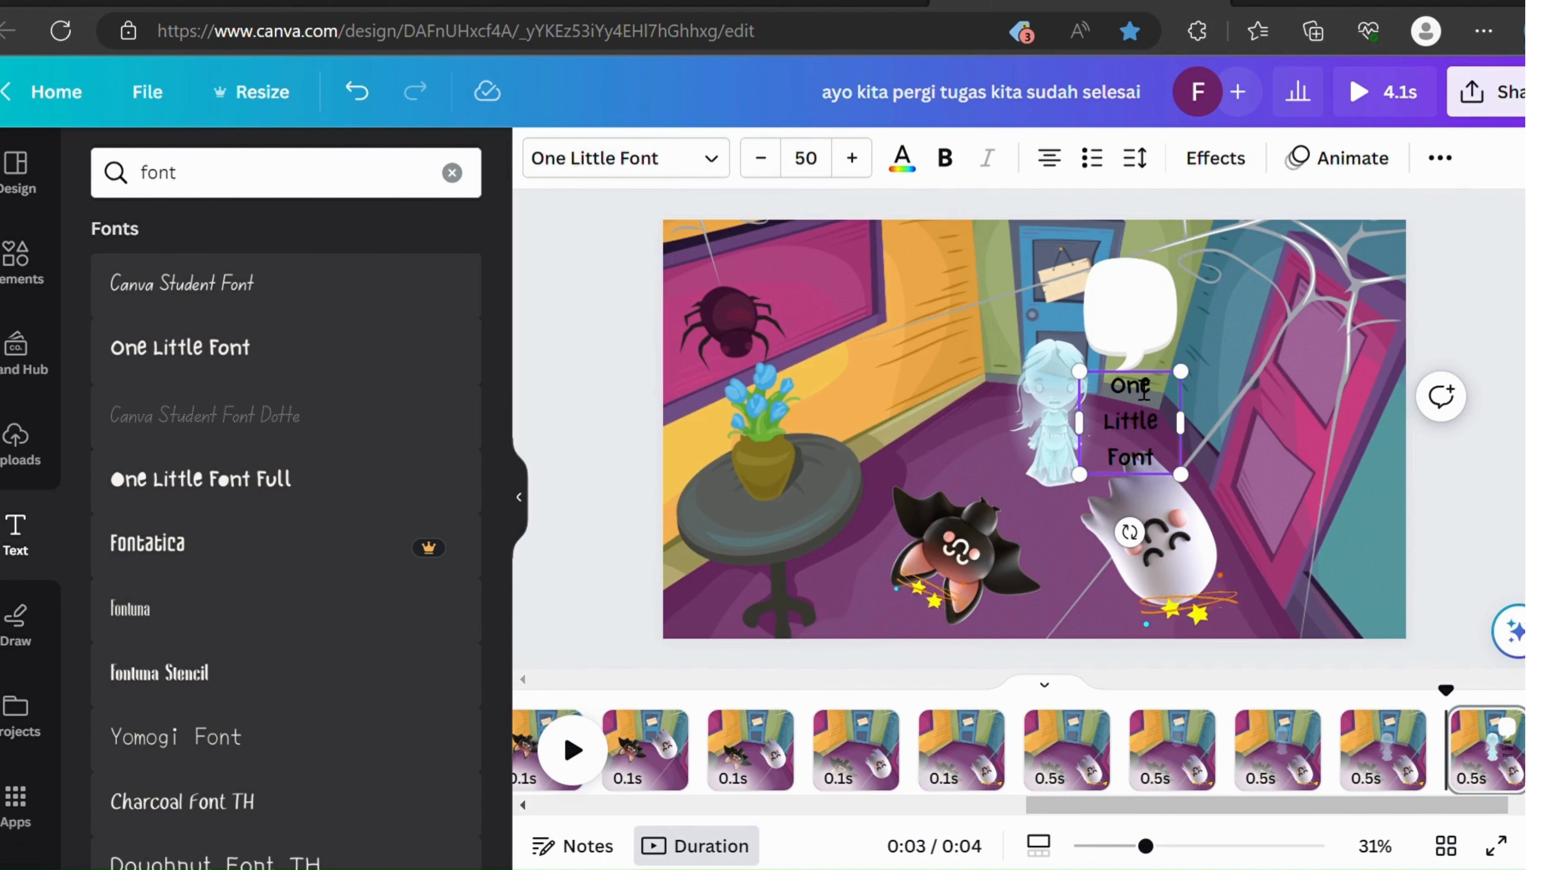
Step: Replace the text with "Loh apa yang terjadi", shrink it to size 31.3 and place it inside the ghost girl's speech bubble
{"action": "left_click_drag", "start_coordinate": [1128, 394], "coordinate": [1162, 458]}
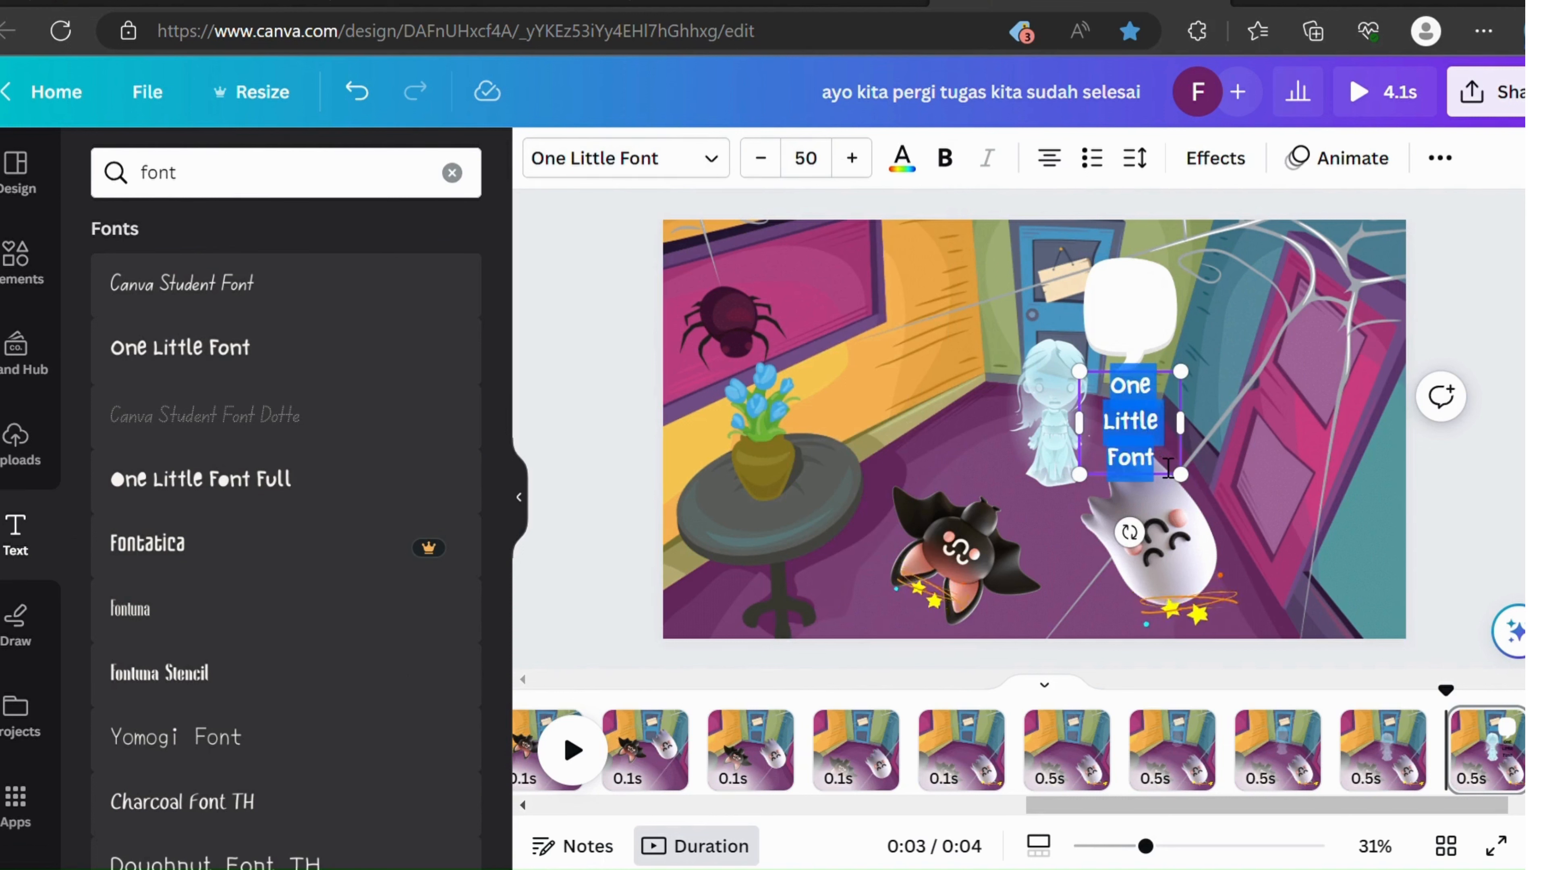
{"action": "key", "text": "BackSpace"}
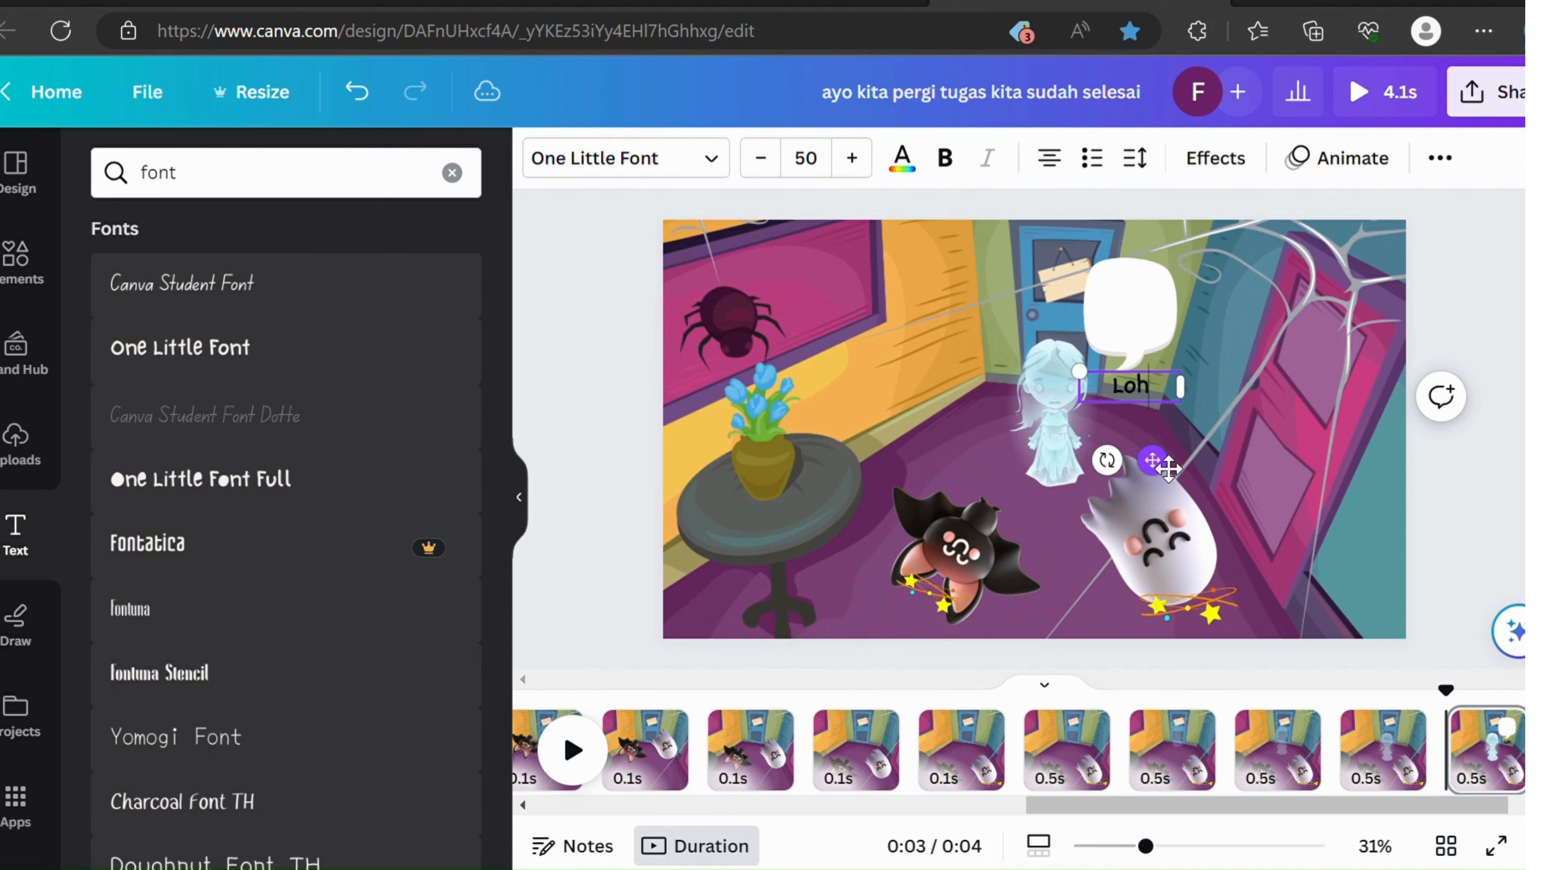
{"action": "type", "text": "Loh apa"}
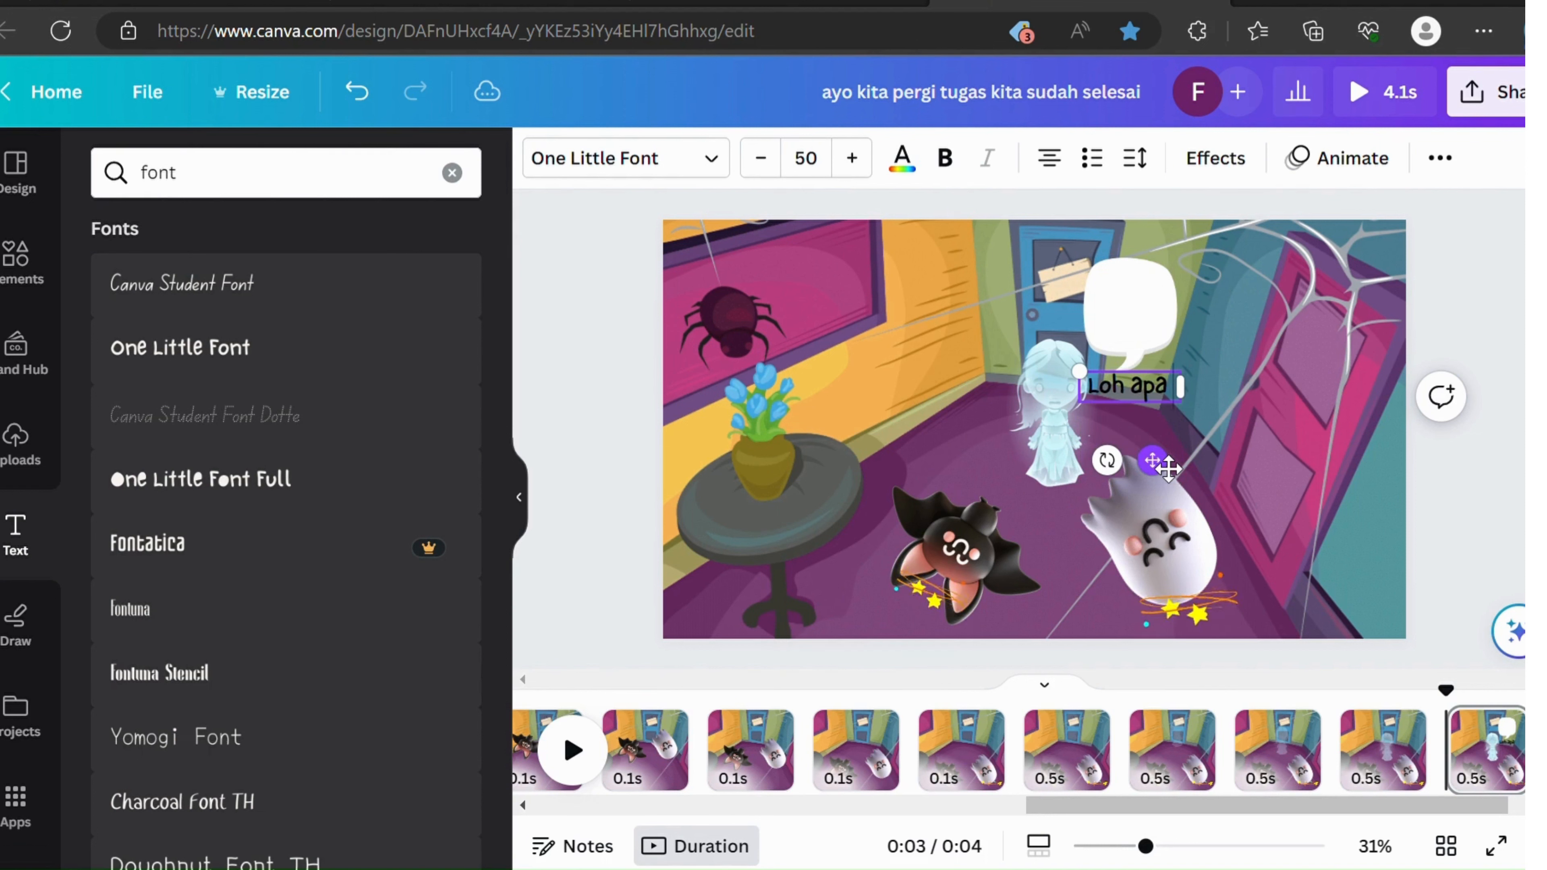
{"action": "type", "text": " yang terjadi"}
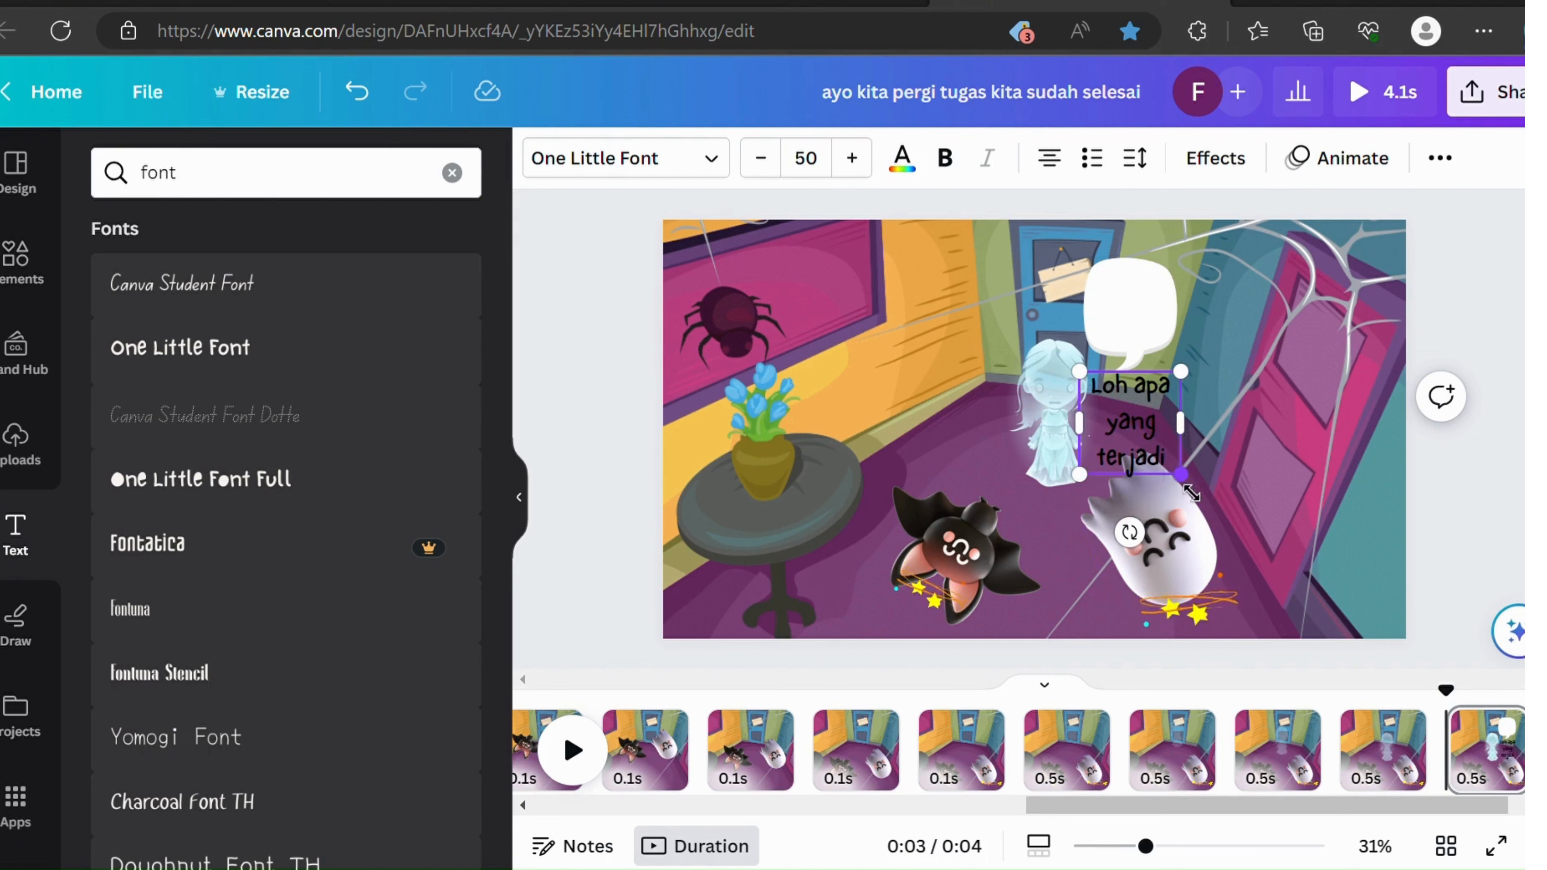
{"action": "left_click_drag", "start_coordinate": [1191, 492], "coordinate": [1142, 436]}
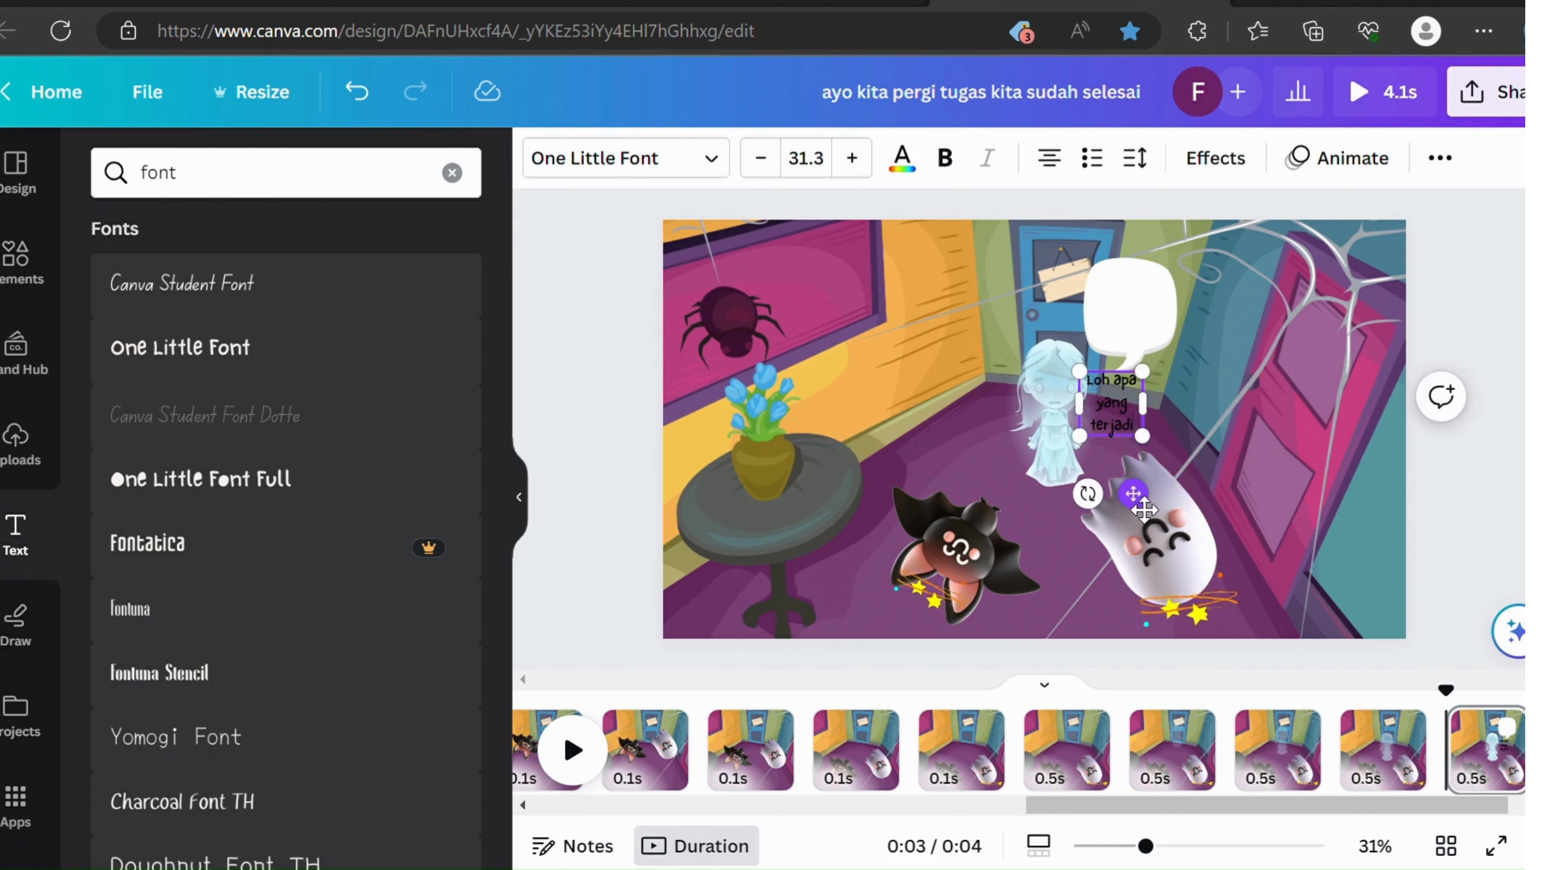
{"action": "left_click_drag", "start_coordinate": [1144, 509], "coordinate": [1163, 412]}
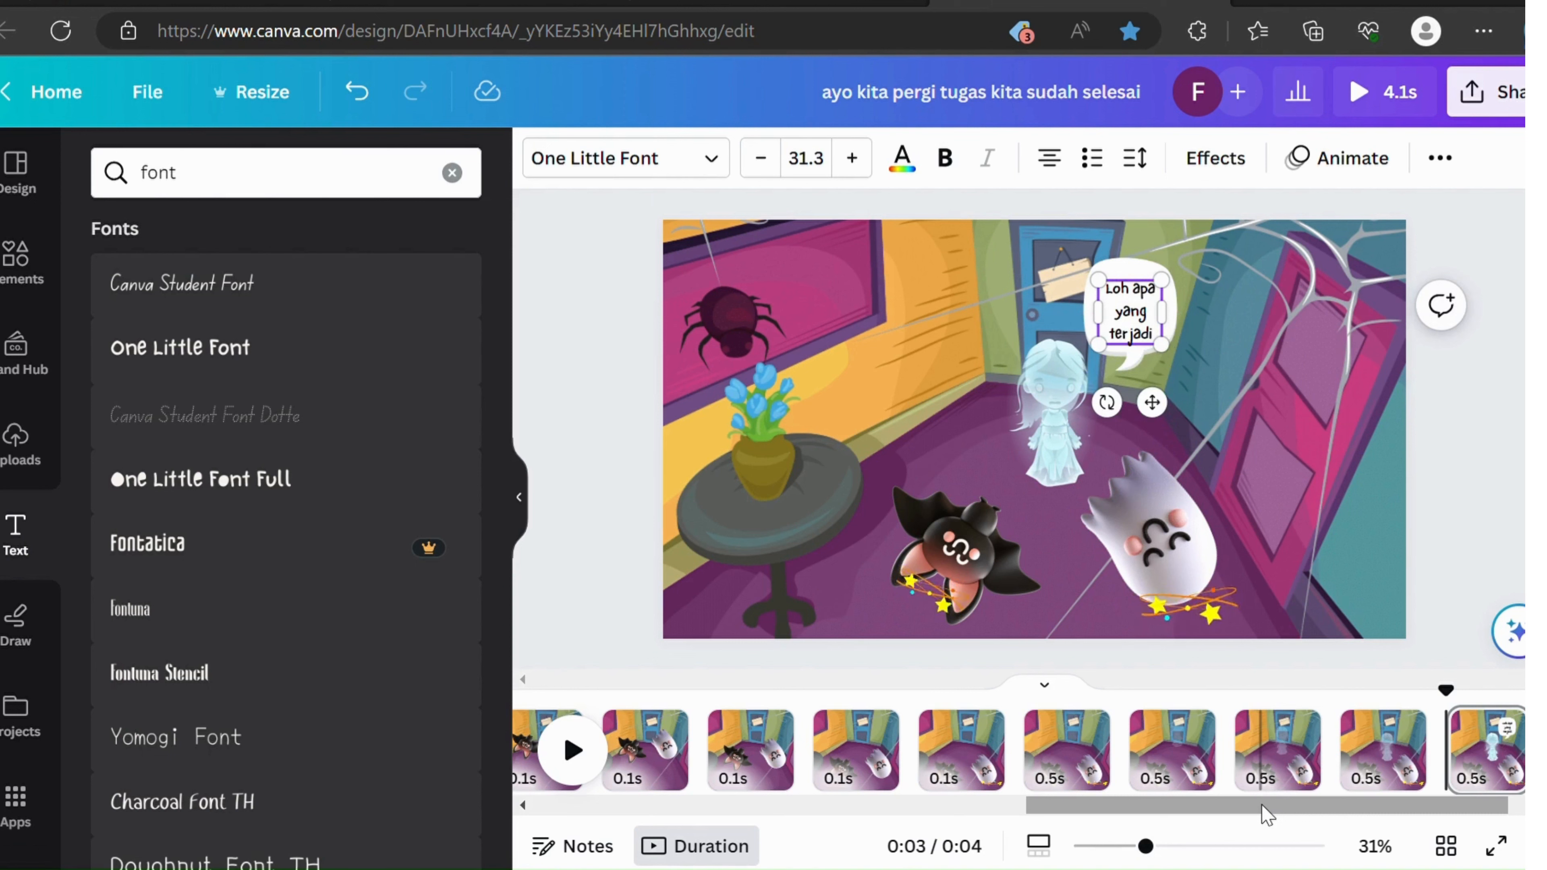
Step: Play the whole animation from the first page to review it
{"action": "left_click_drag", "start_coordinate": [1266, 813], "coordinate": [658, 838]}
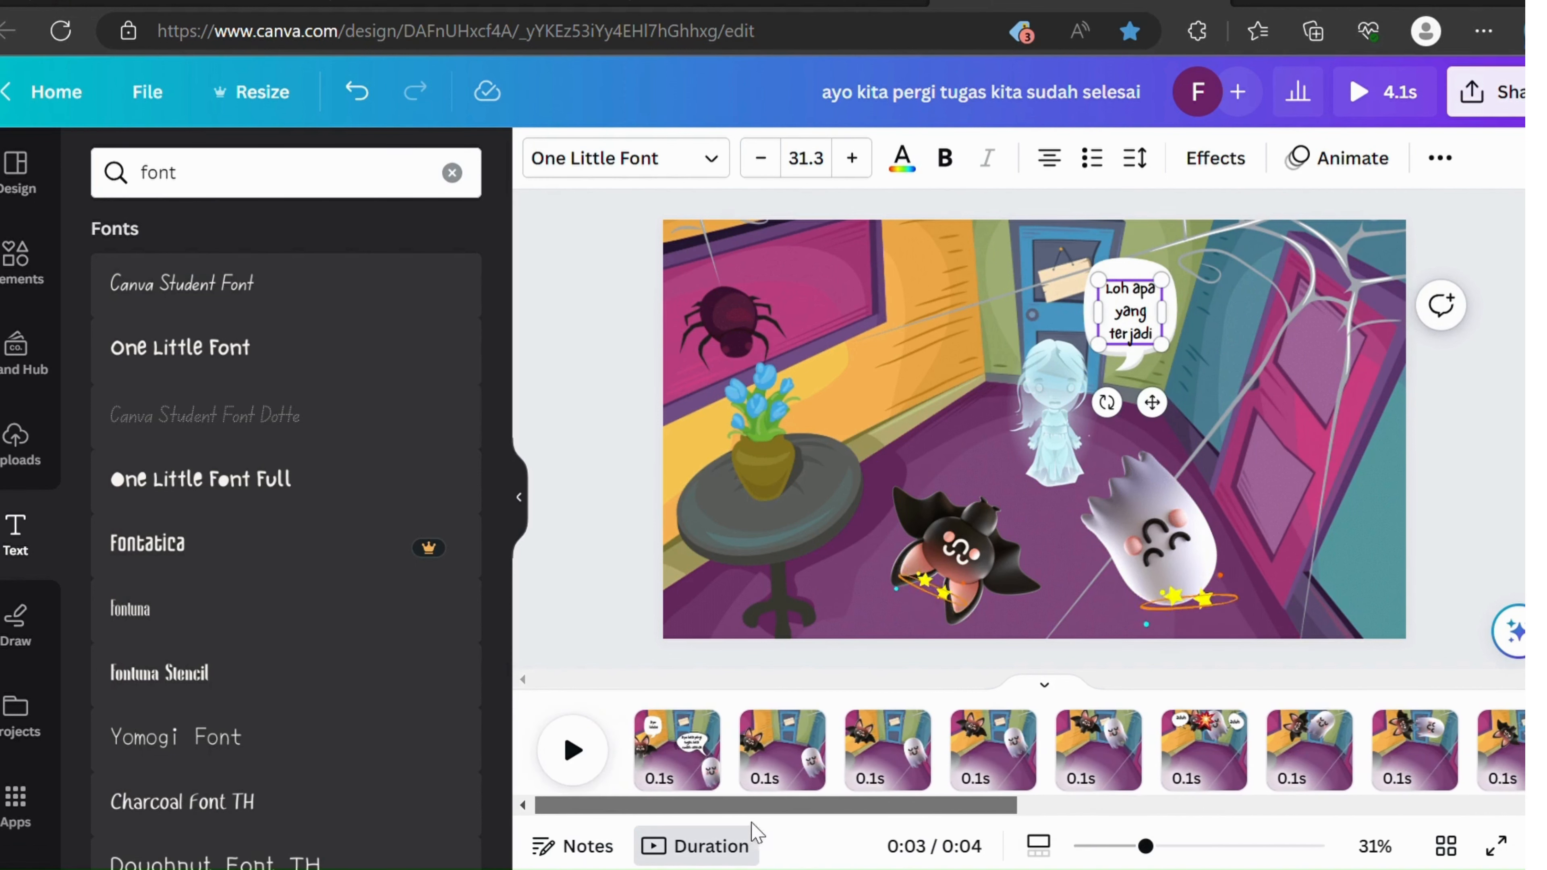
{"action": "left_click", "coordinate": [636, 708]}
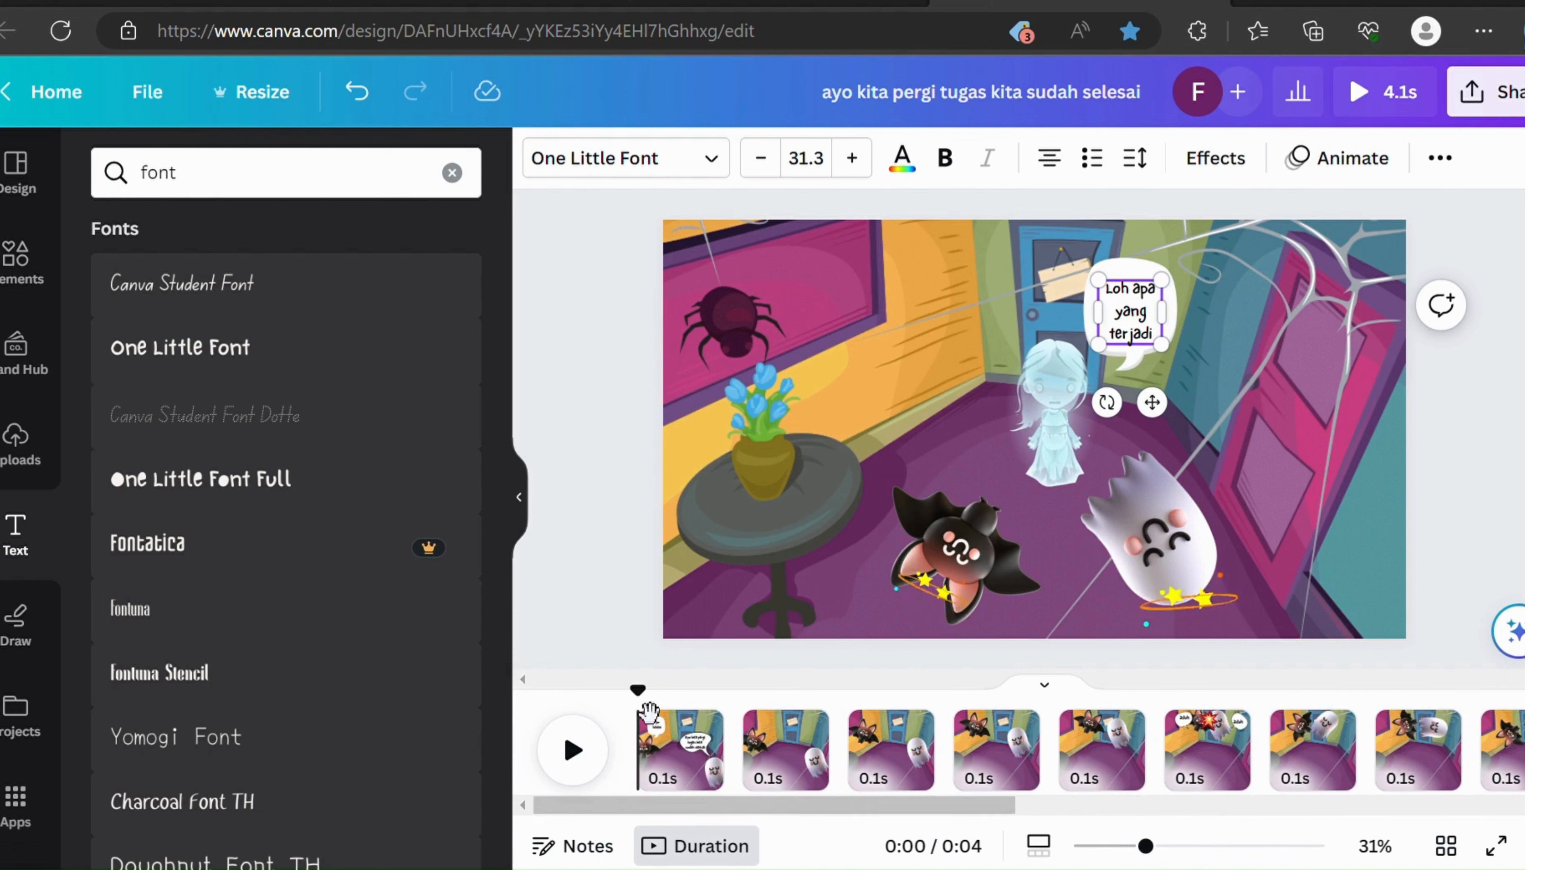
{"action": "left_click", "coordinate": [574, 753]}
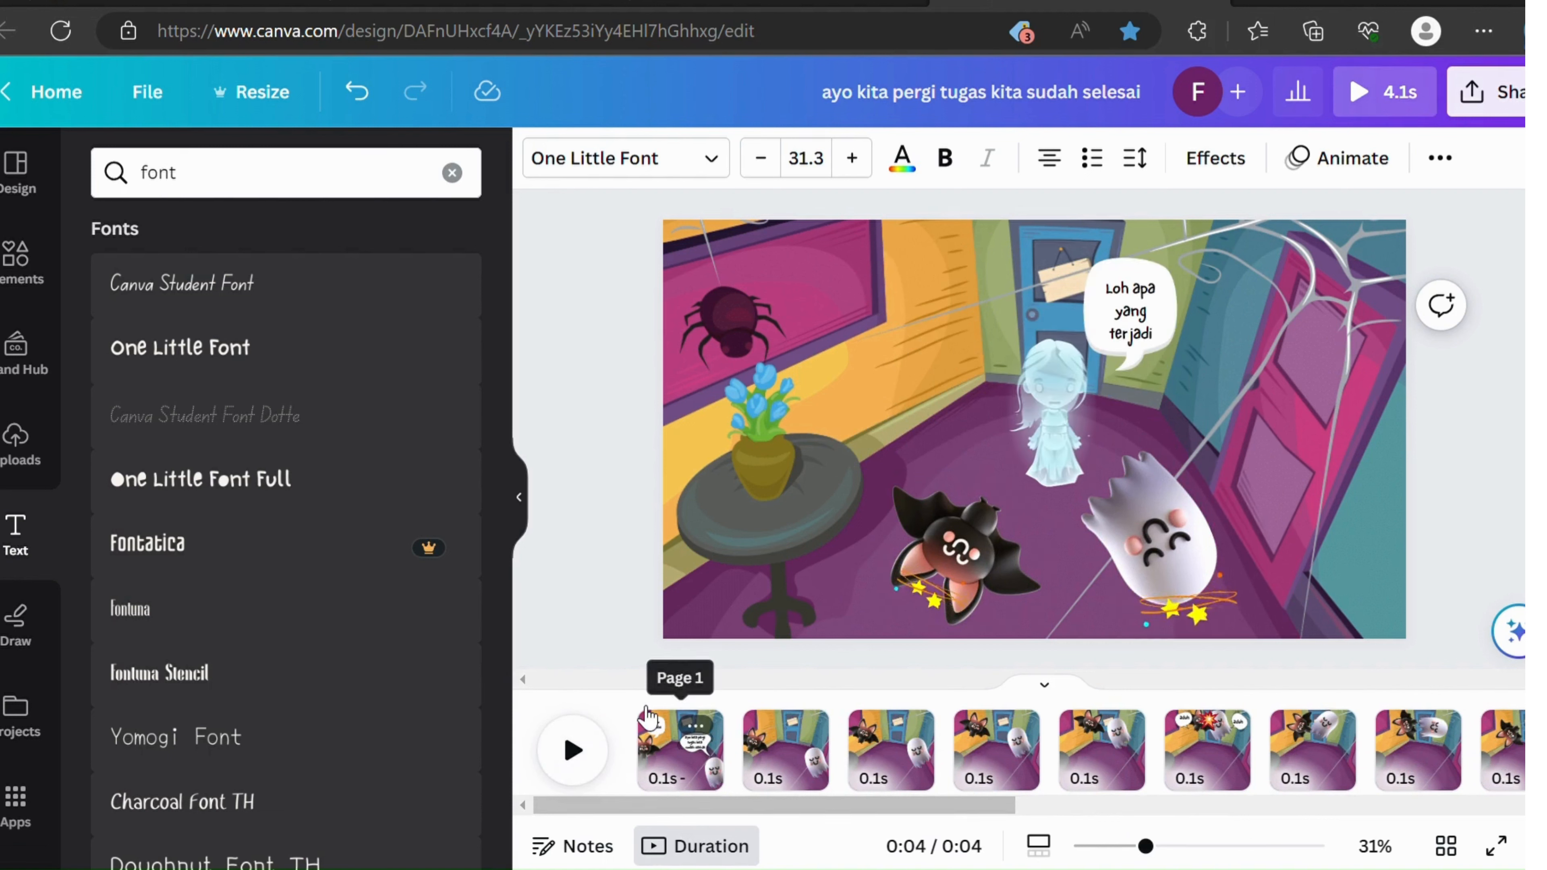
Step: Extend the duration of the first page to 3.0 s
{"action": "left_click", "coordinate": [686, 766]}
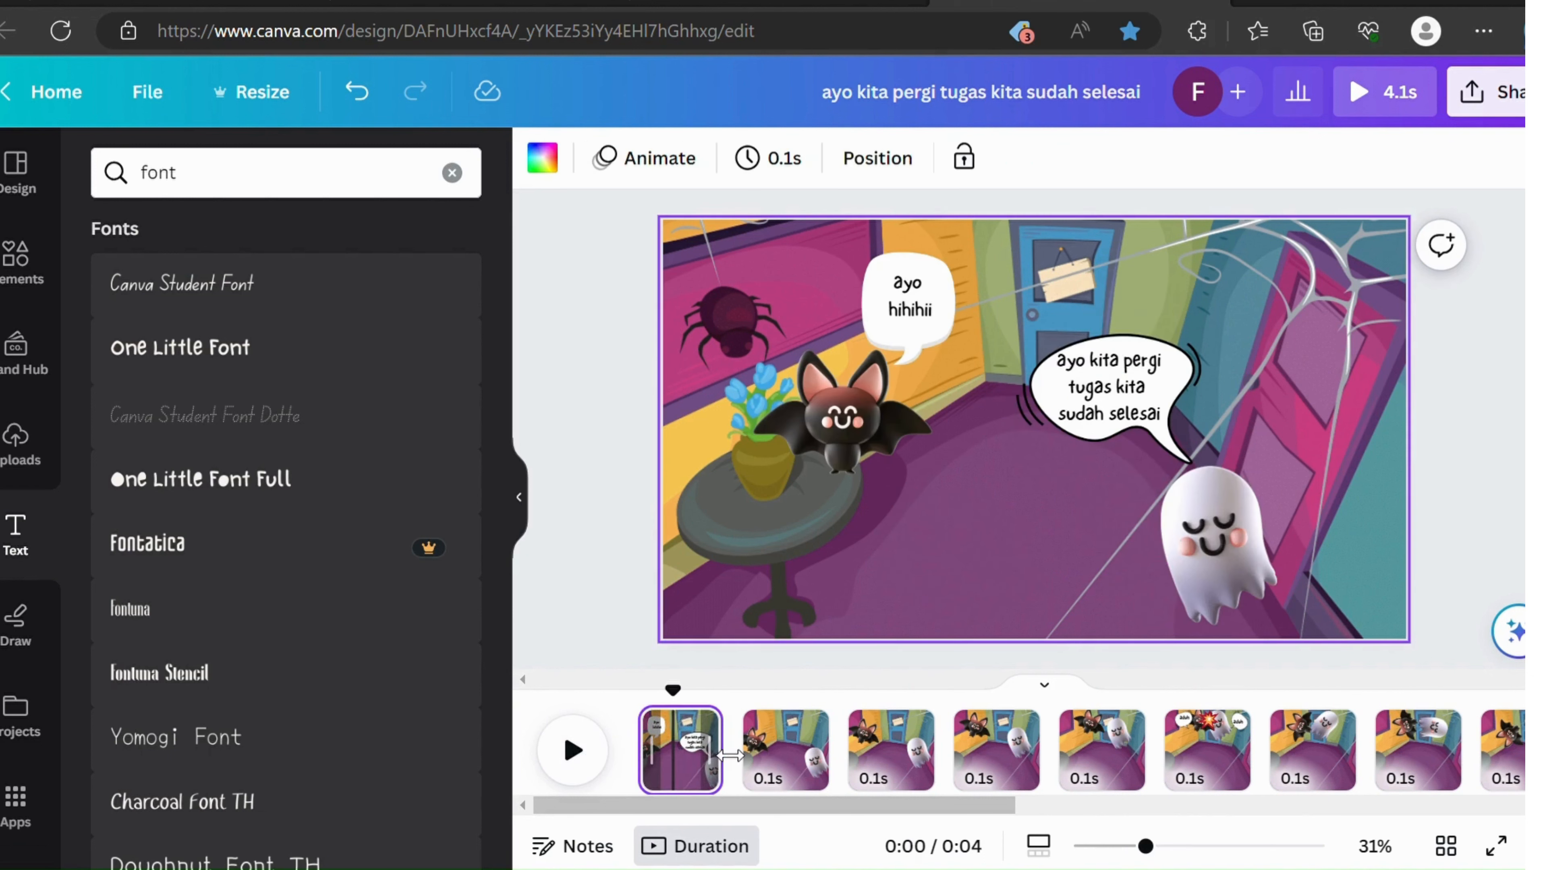
{"action": "left_click_drag", "start_coordinate": [729, 756], "coordinate": [773, 753]}
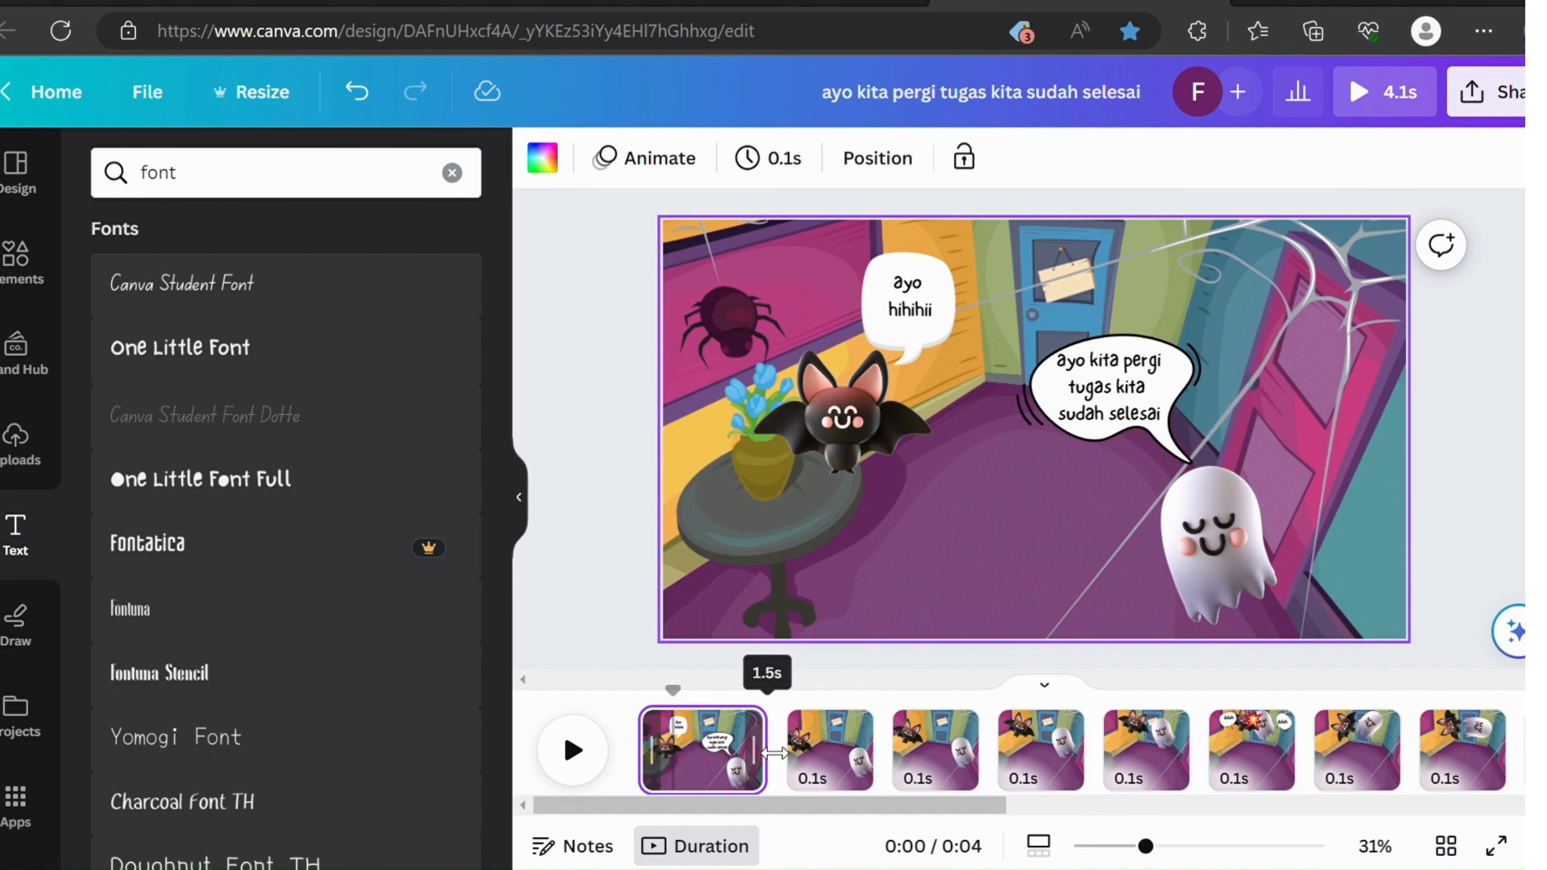
{"action": "left_click_drag", "start_coordinate": [774, 753], "coordinate": [788, 753]}
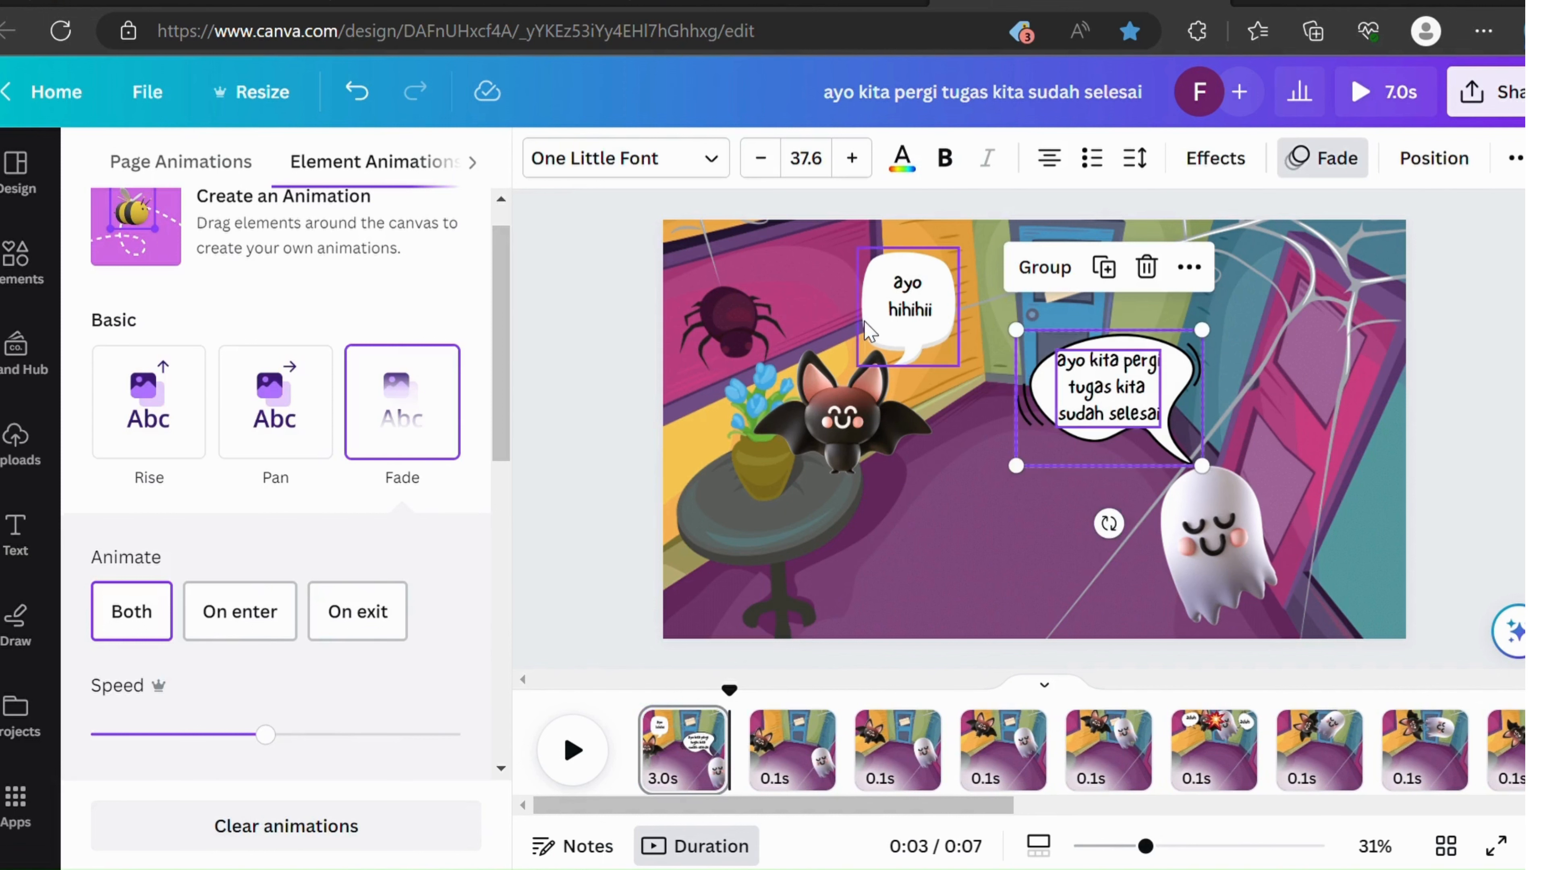
Step: Ungroup the bat's "ayo hihihii" speech bubble from its text on the first page
{"action": "left_click", "coordinate": [880, 329]}
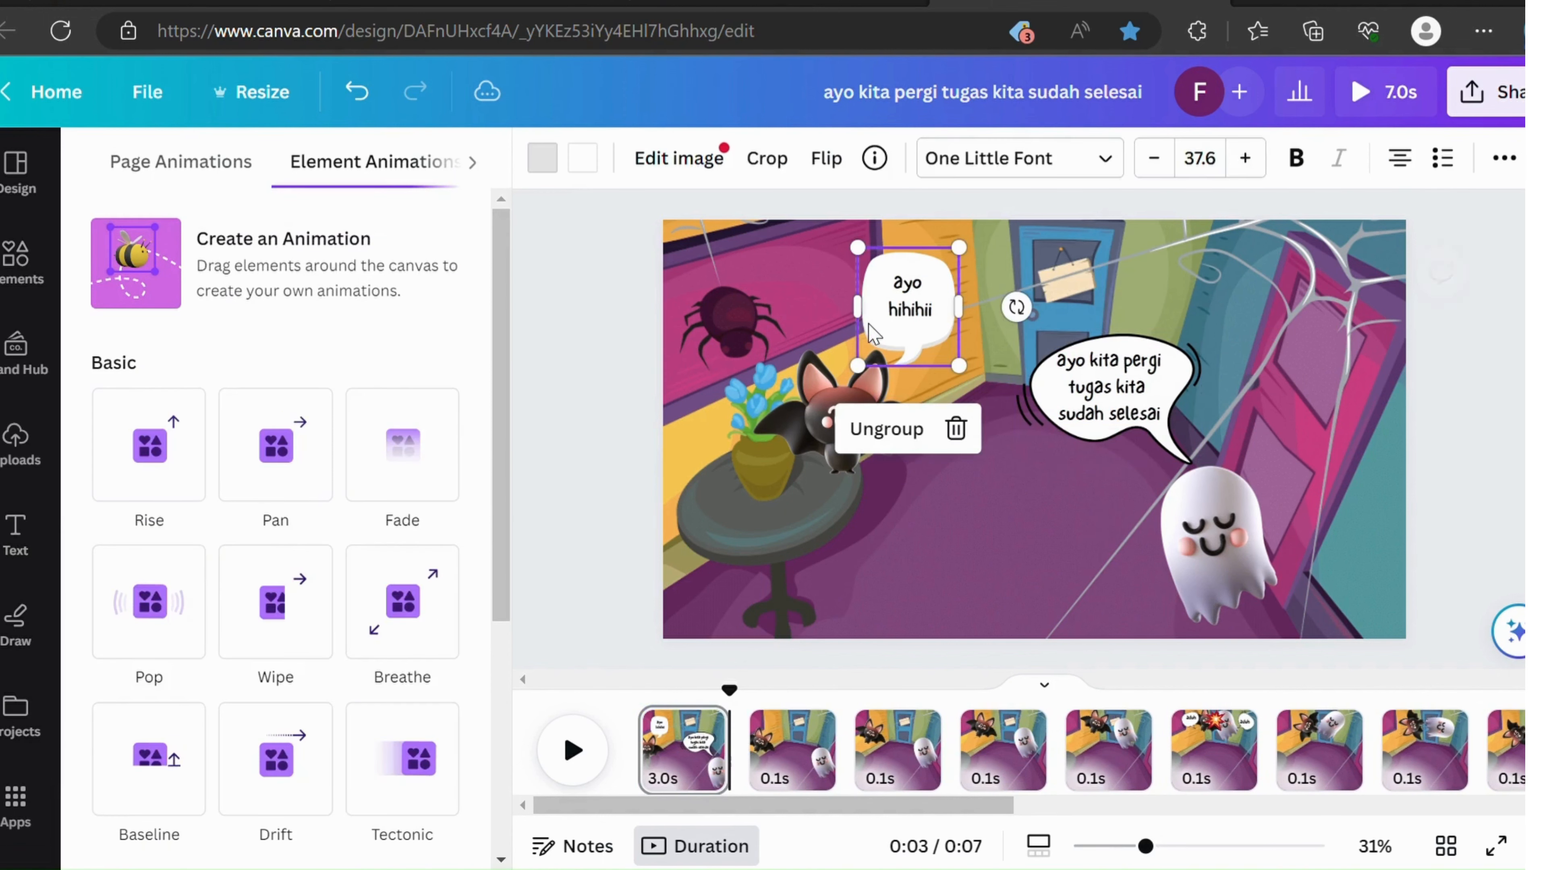
{"action": "left_click", "coordinate": [918, 319]}
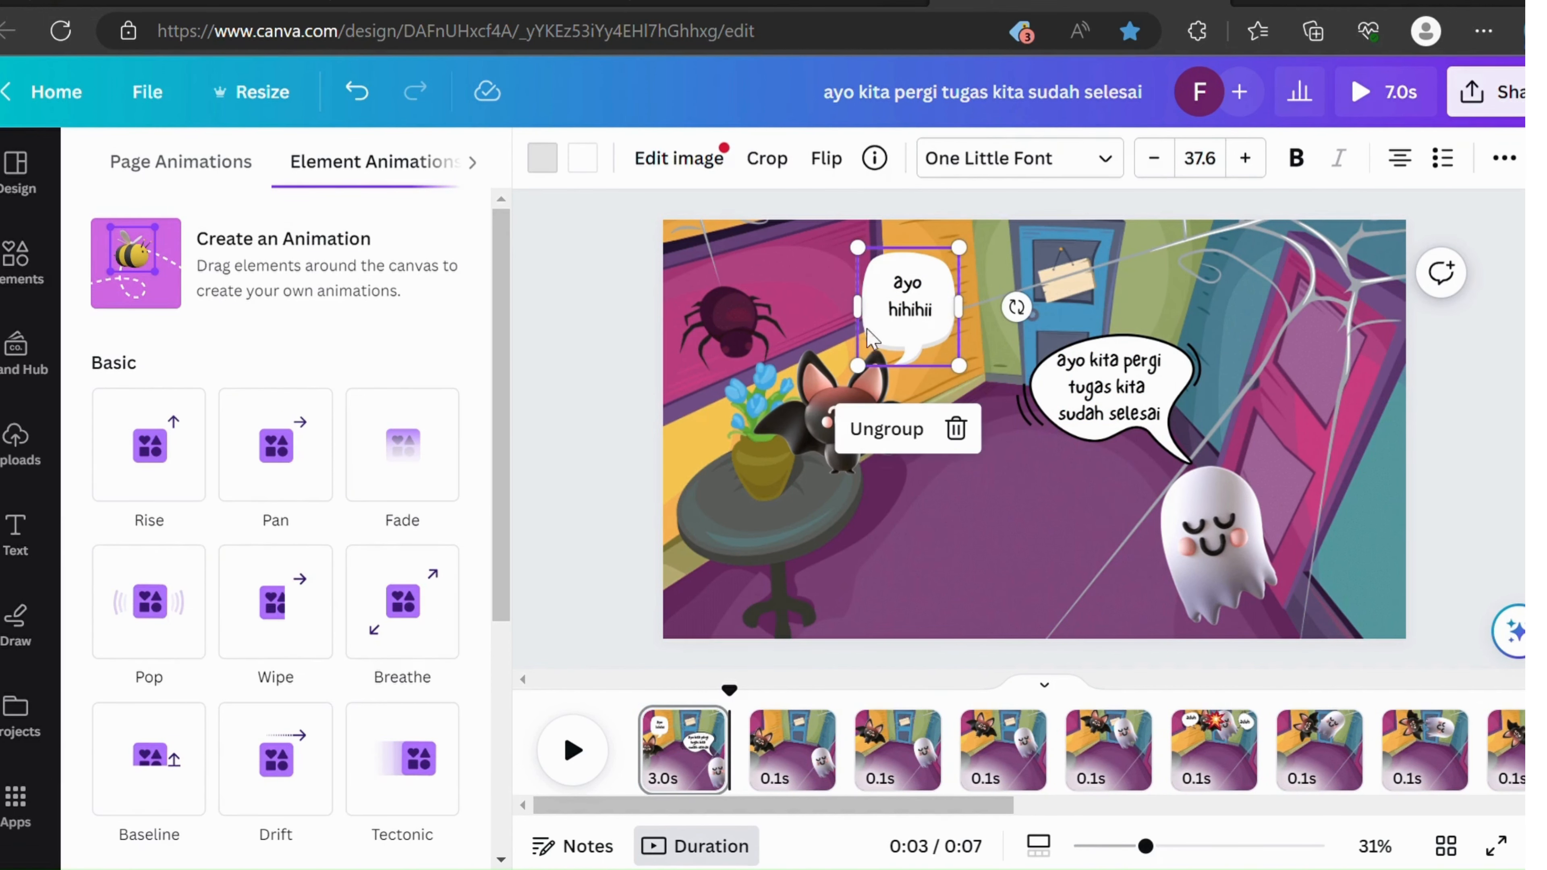
{"action": "left_click", "coordinate": [909, 292]}
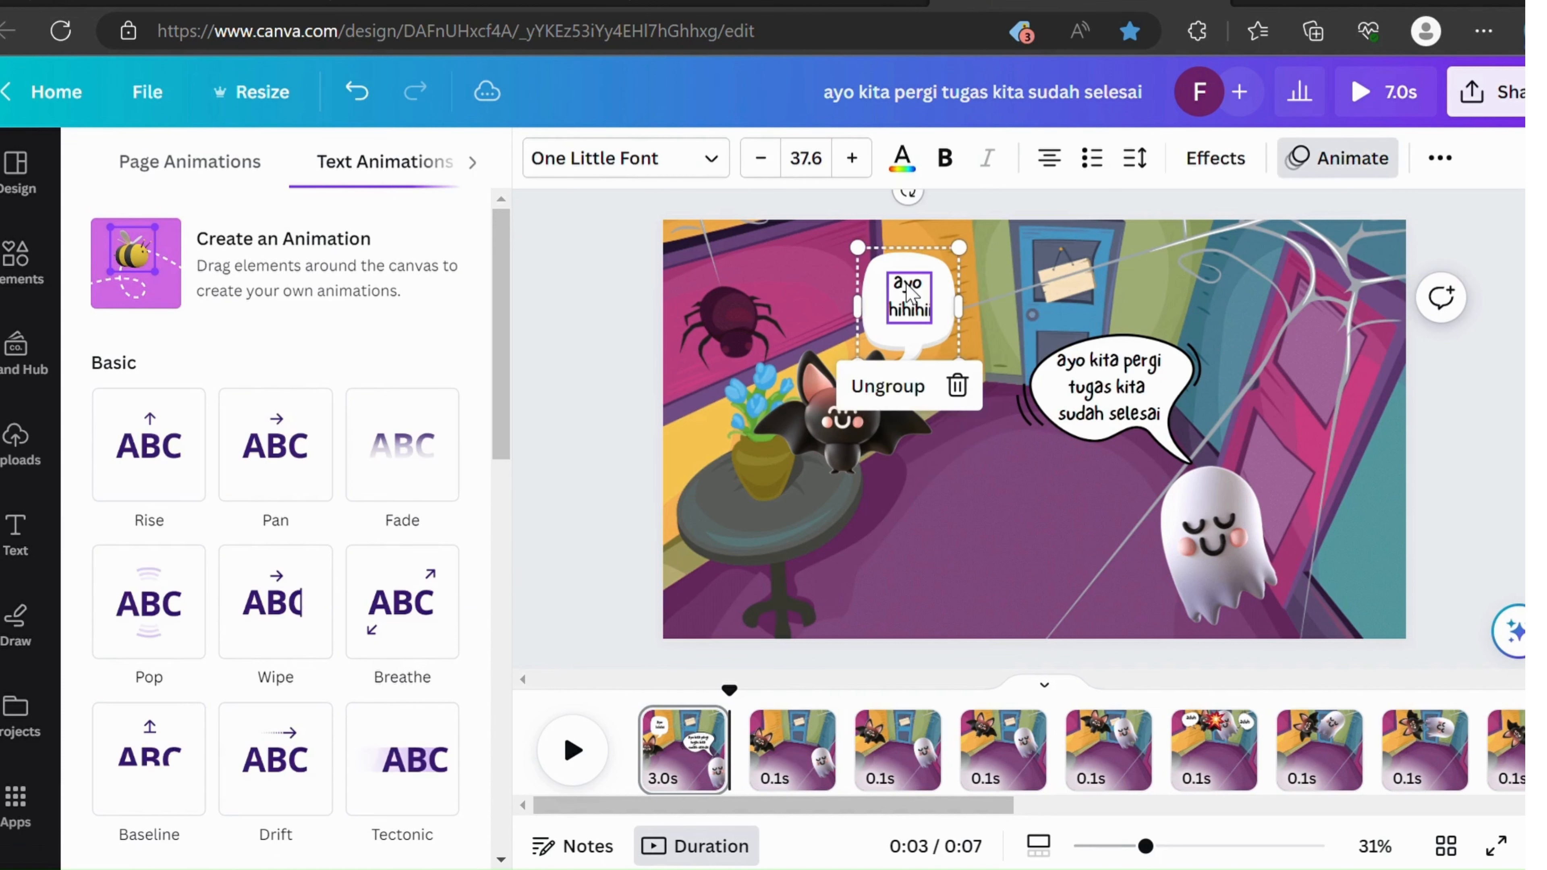
{"action": "left_click", "coordinate": [890, 385]}
{"action": "left_click", "coordinate": [919, 420]}
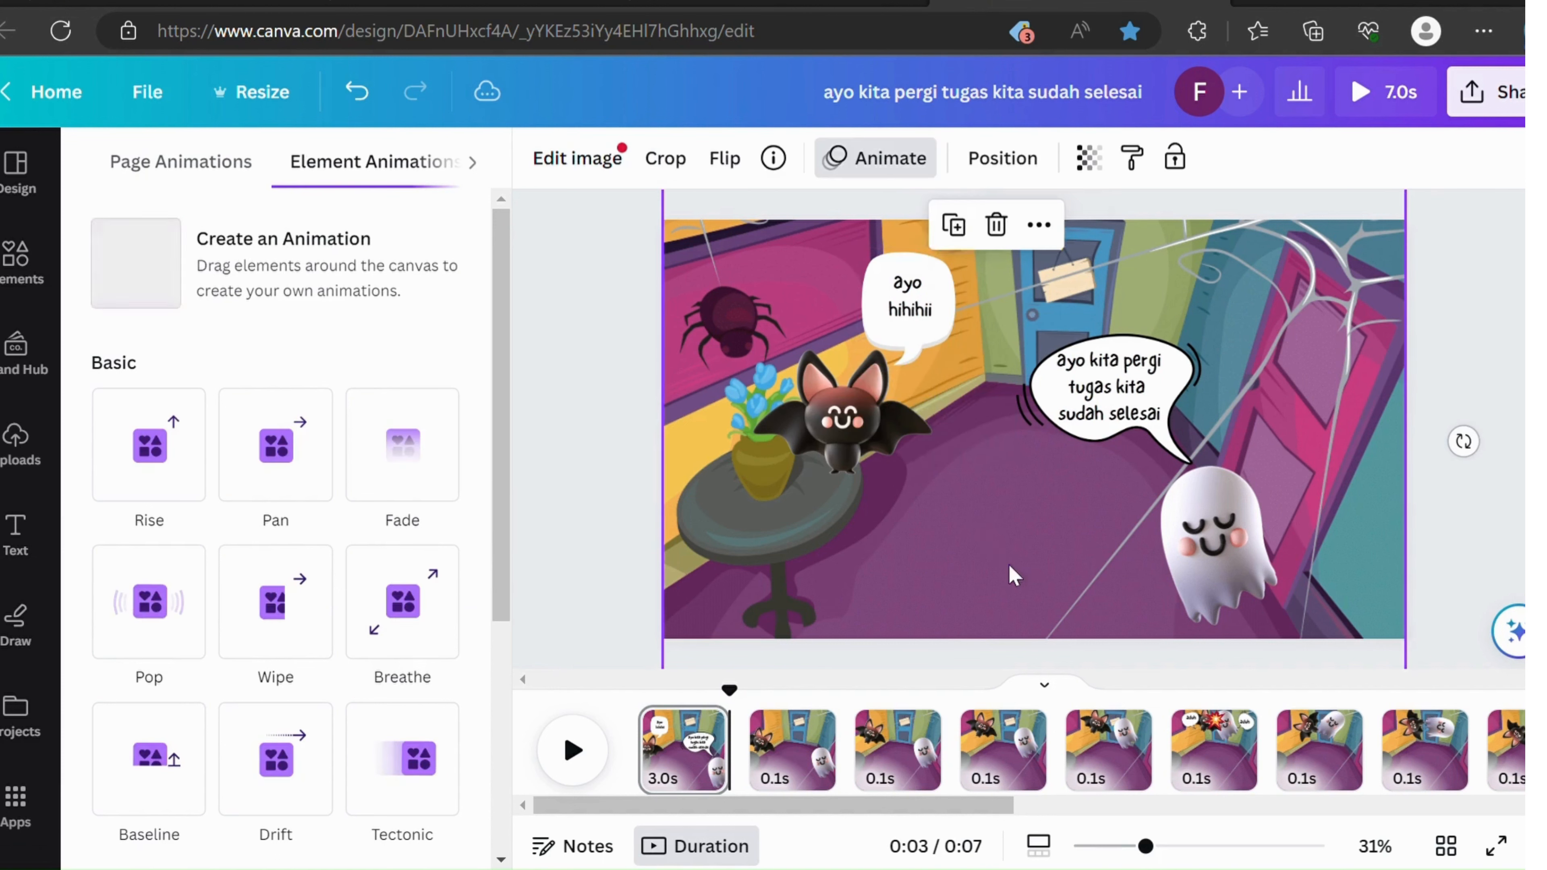
Step: Apply the Fade animation to both the bat's speech bubble and its "ayo hihihii" text
{"action": "left_click", "coordinate": [884, 344]}
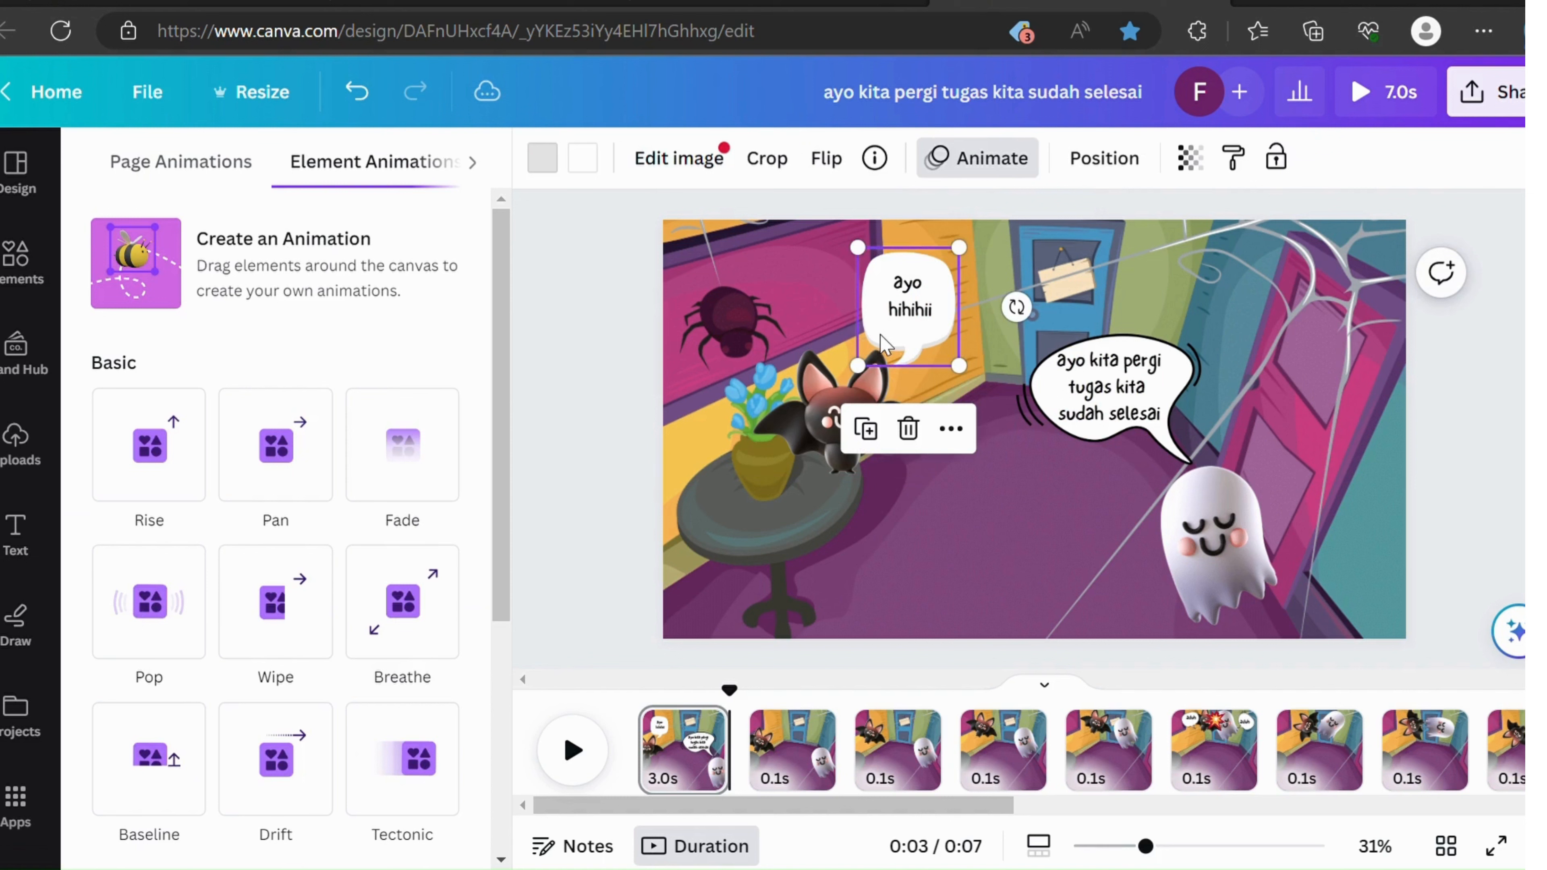
{"action": "left_click", "coordinate": [920, 311]}
{"action": "left_click", "coordinate": [400, 482]}
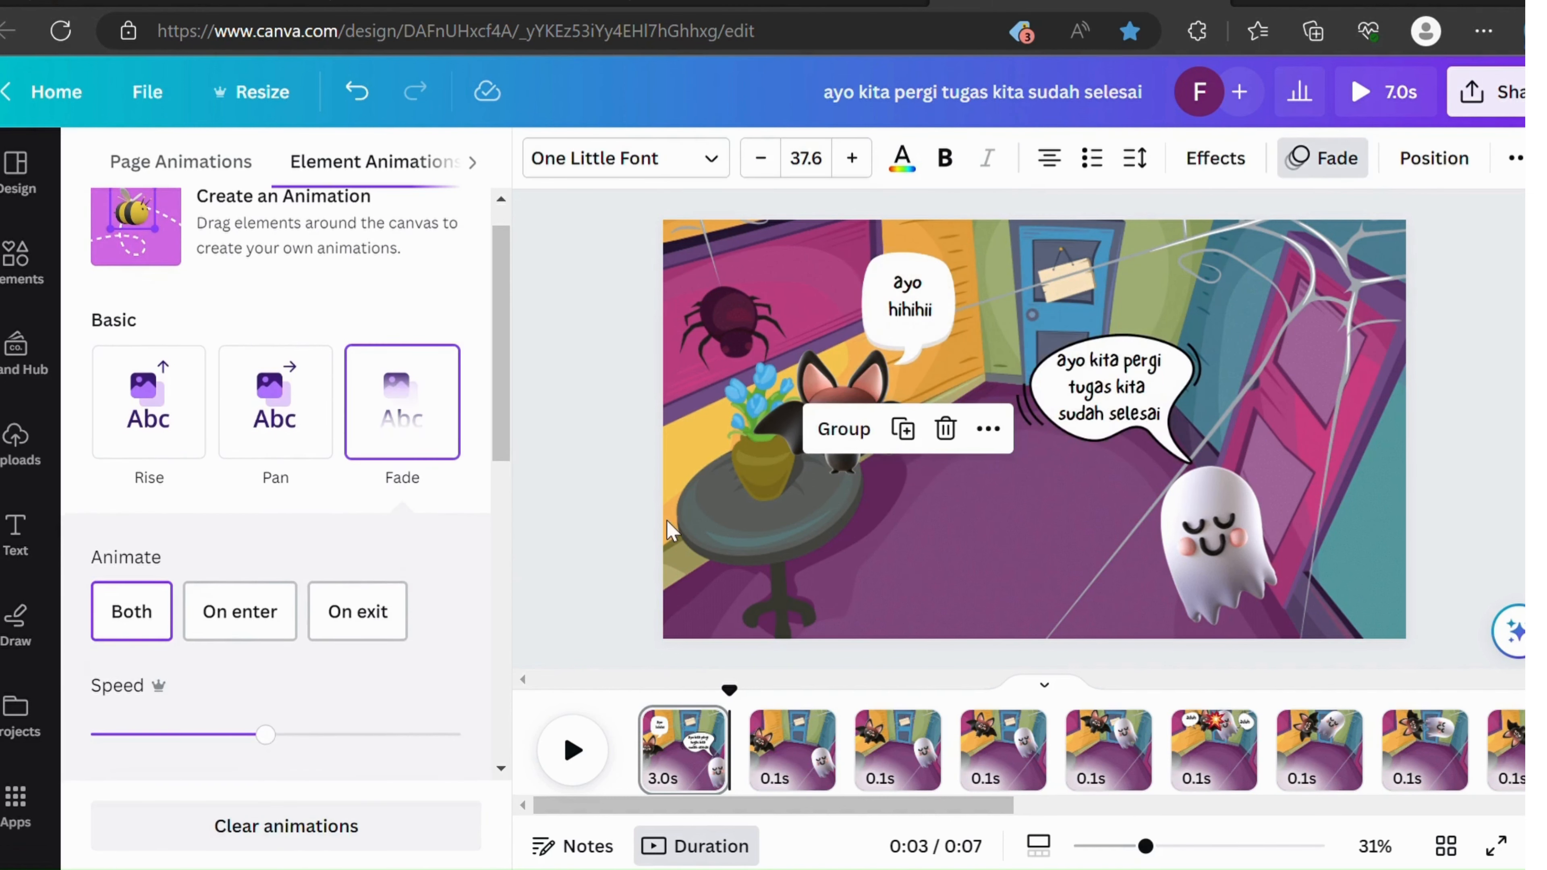
{"action": "left_click", "coordinate": [970, 603]}
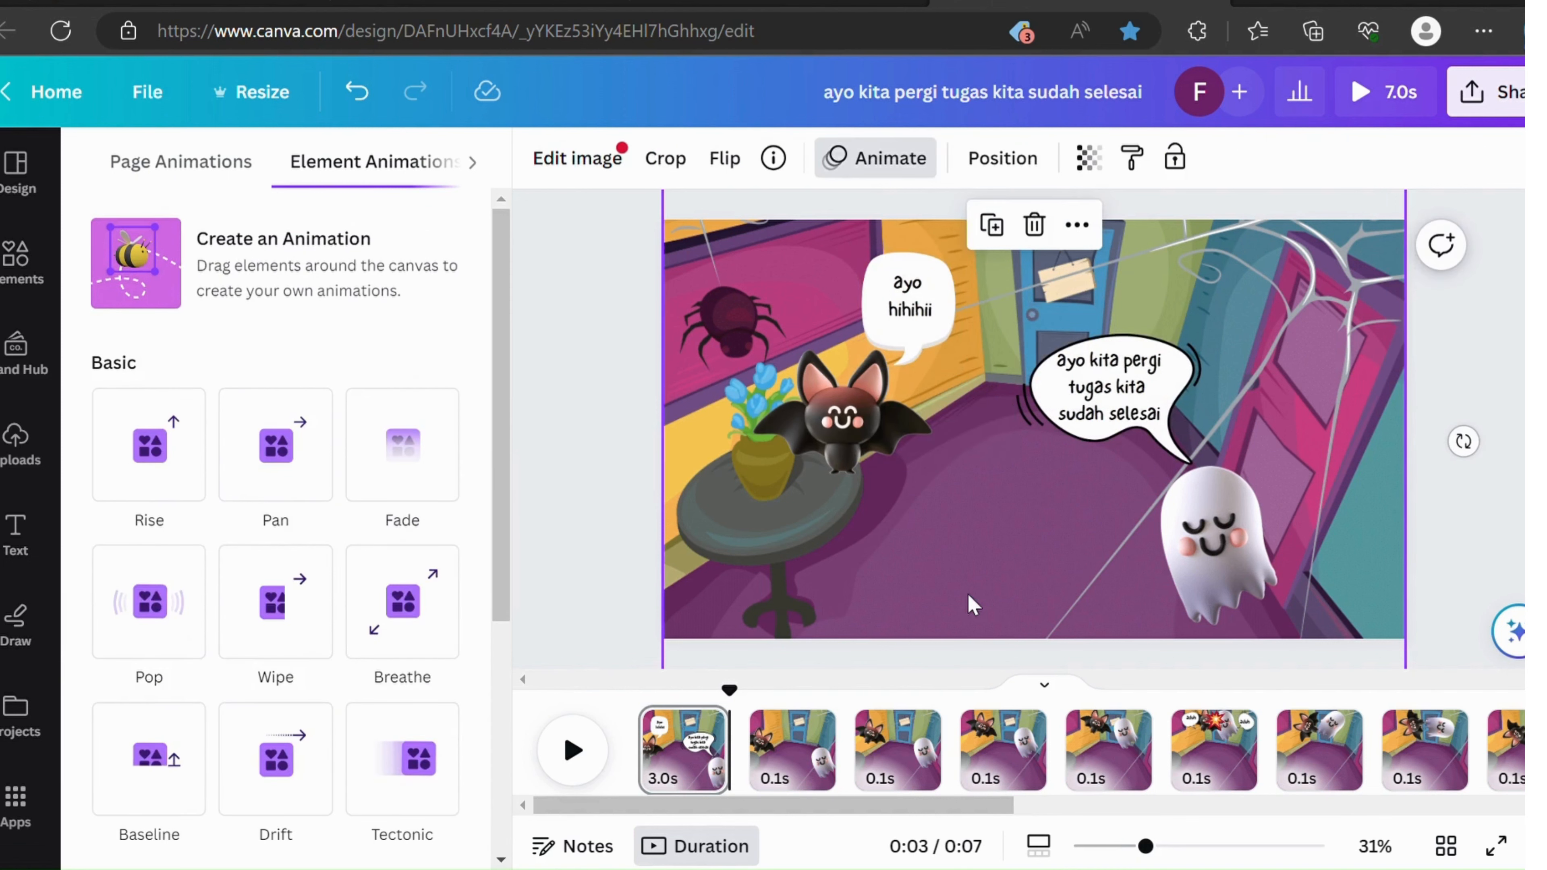
Step: Show the timing of the ghost's speech bubble and text together and shorten it to the first half of the first page
{"action": "left_click", "coordinate": [1066, 402]}
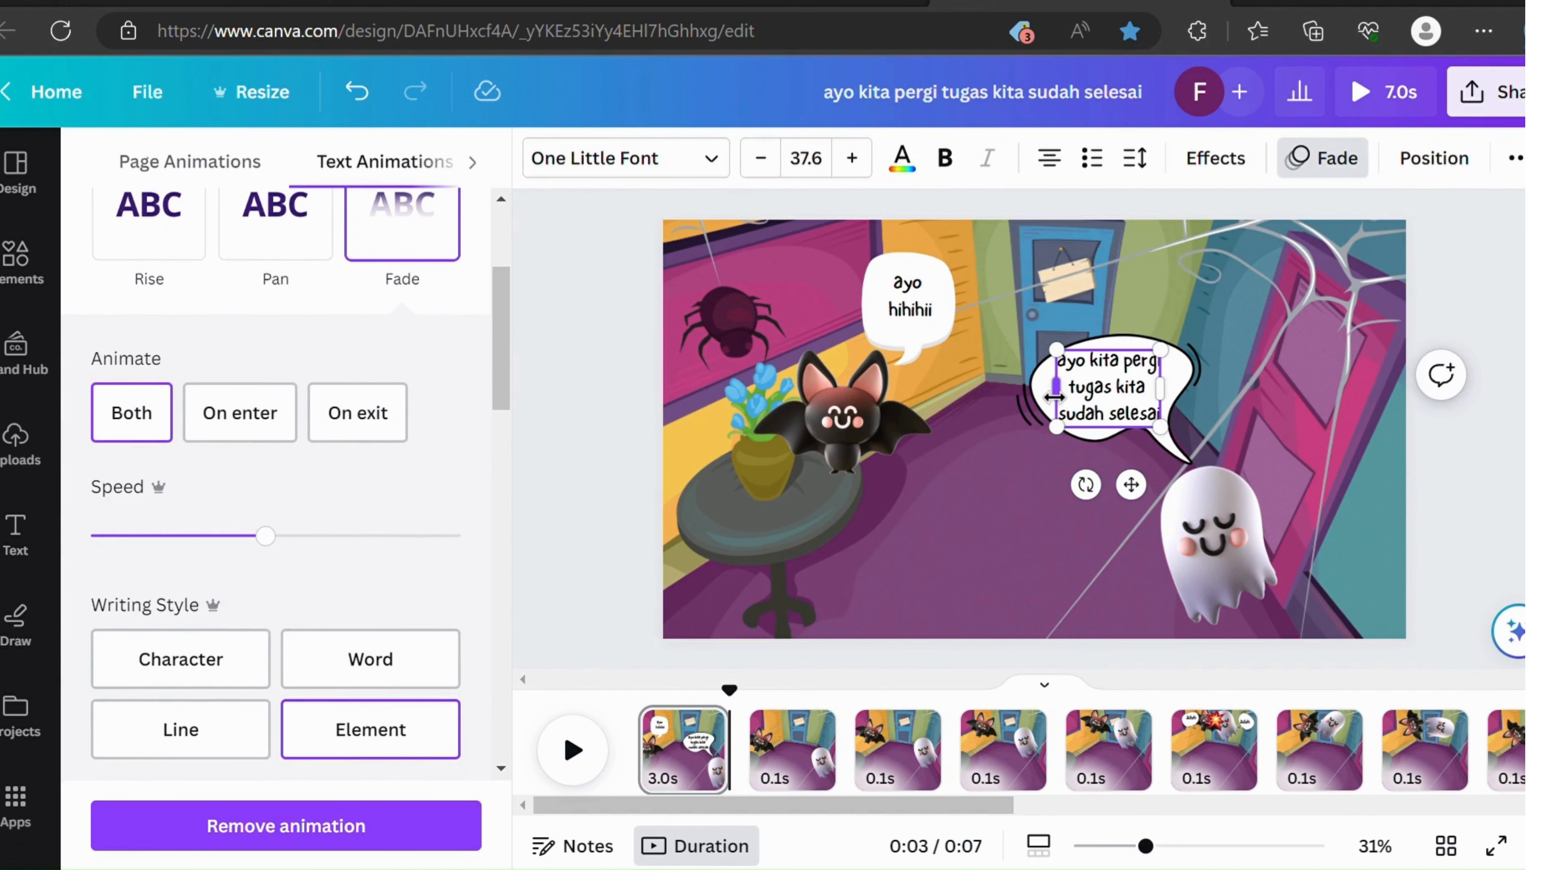
{"action": "left_click", "coordinate": [1038, 394]}
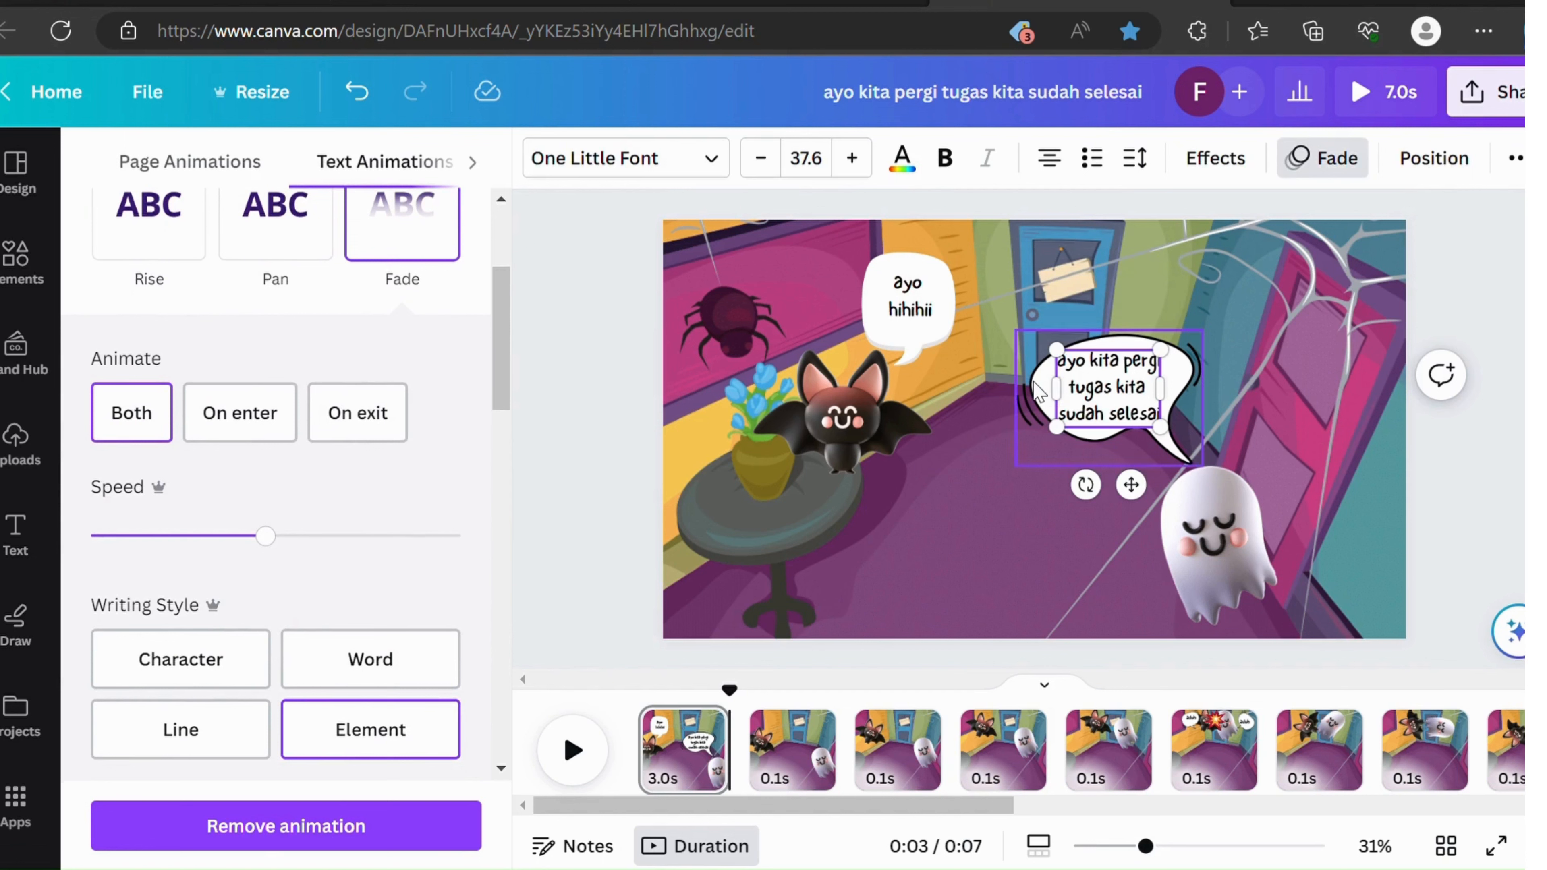
{"action": "right_click", "coordinate": [1125, 388]}
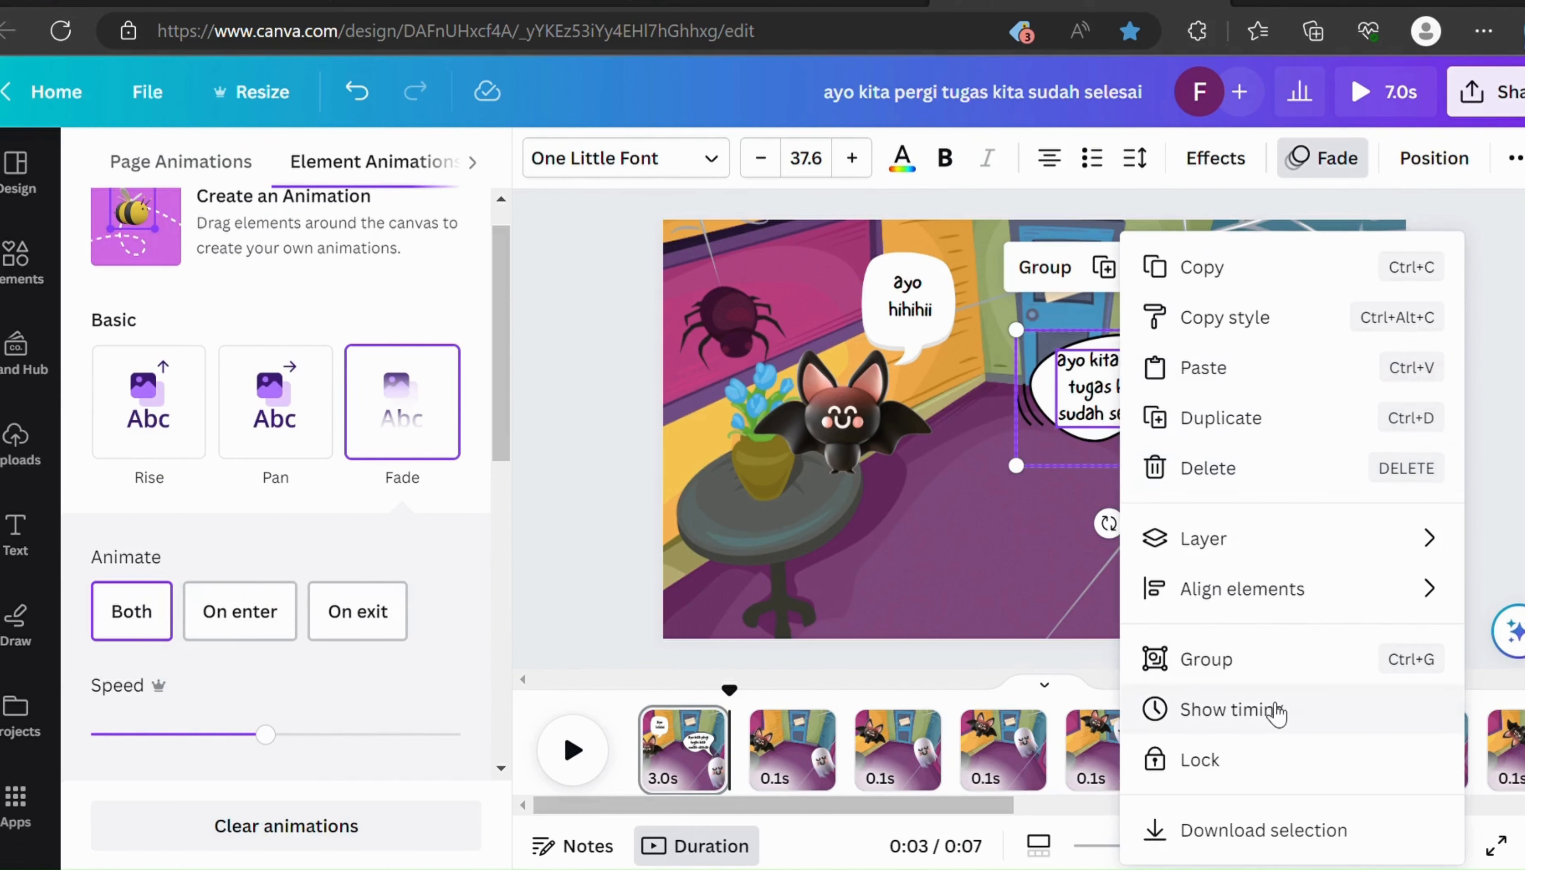
{"action": "left_click", "coordinate": [1231, 710]}
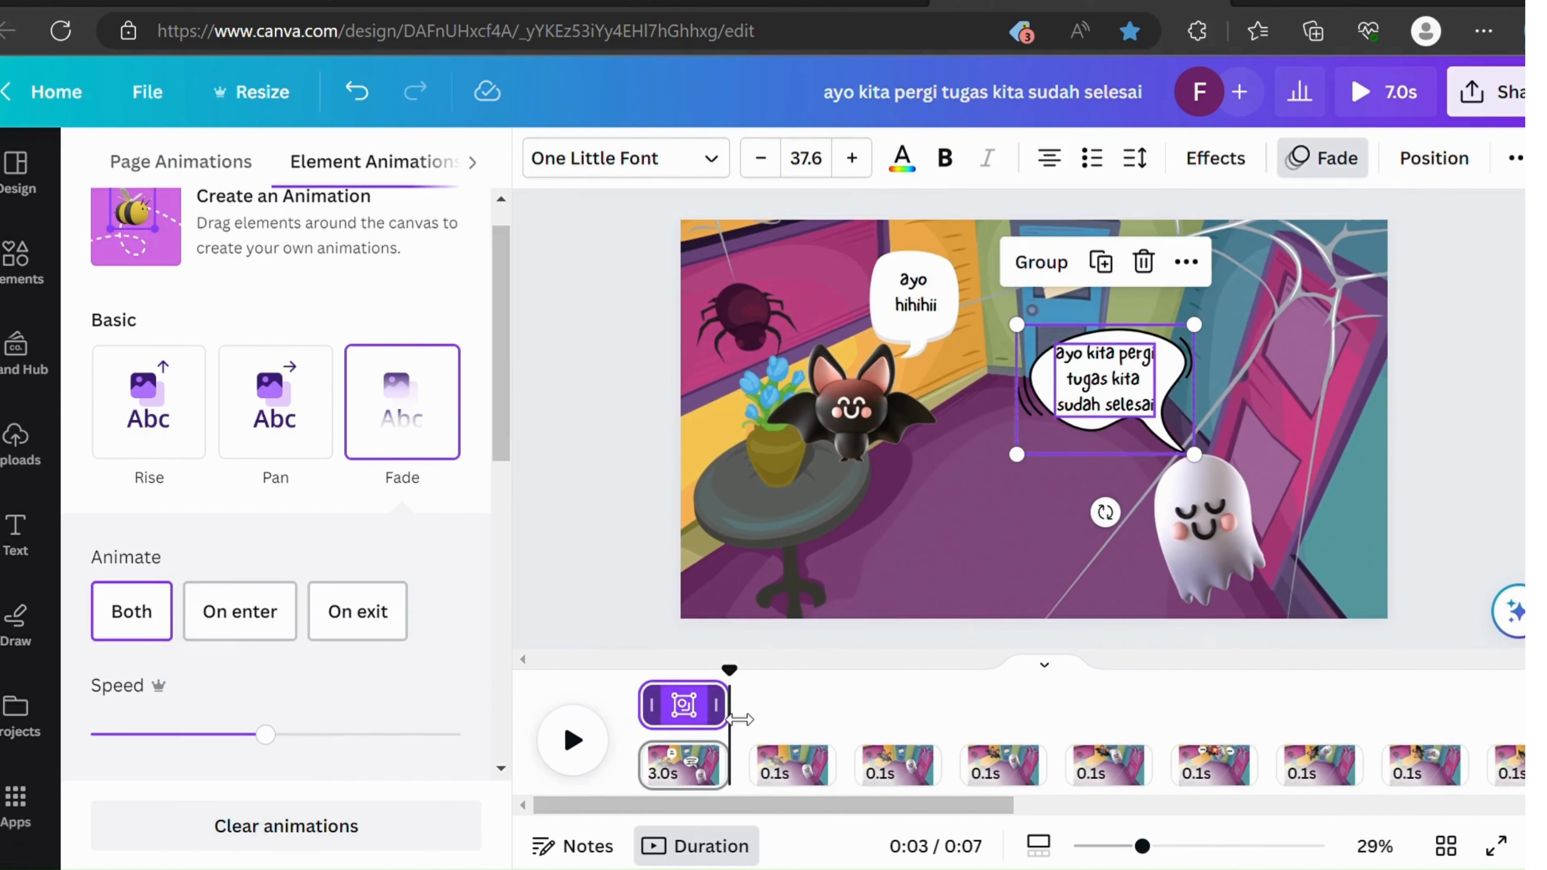
{"action": "left_click_drag", "start_coordinate": [729, 714], "coordinate": [700, 720]}
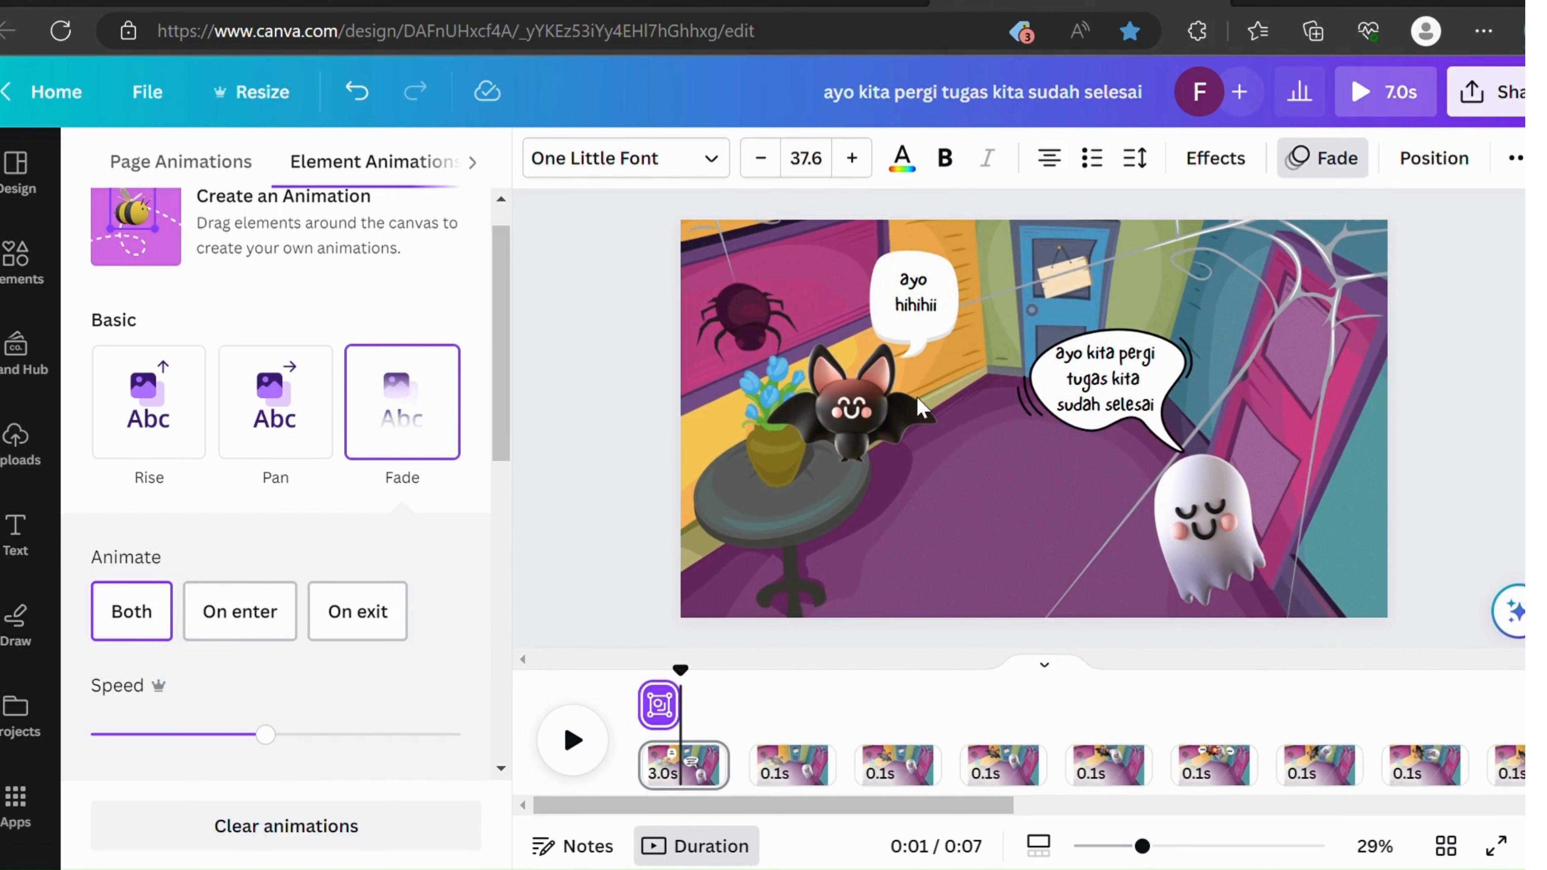
Step: Time the bat's speech bubble and text together to appear only in the second half of the first page
{"action": "left_click", "coordinate": [915, 329]}
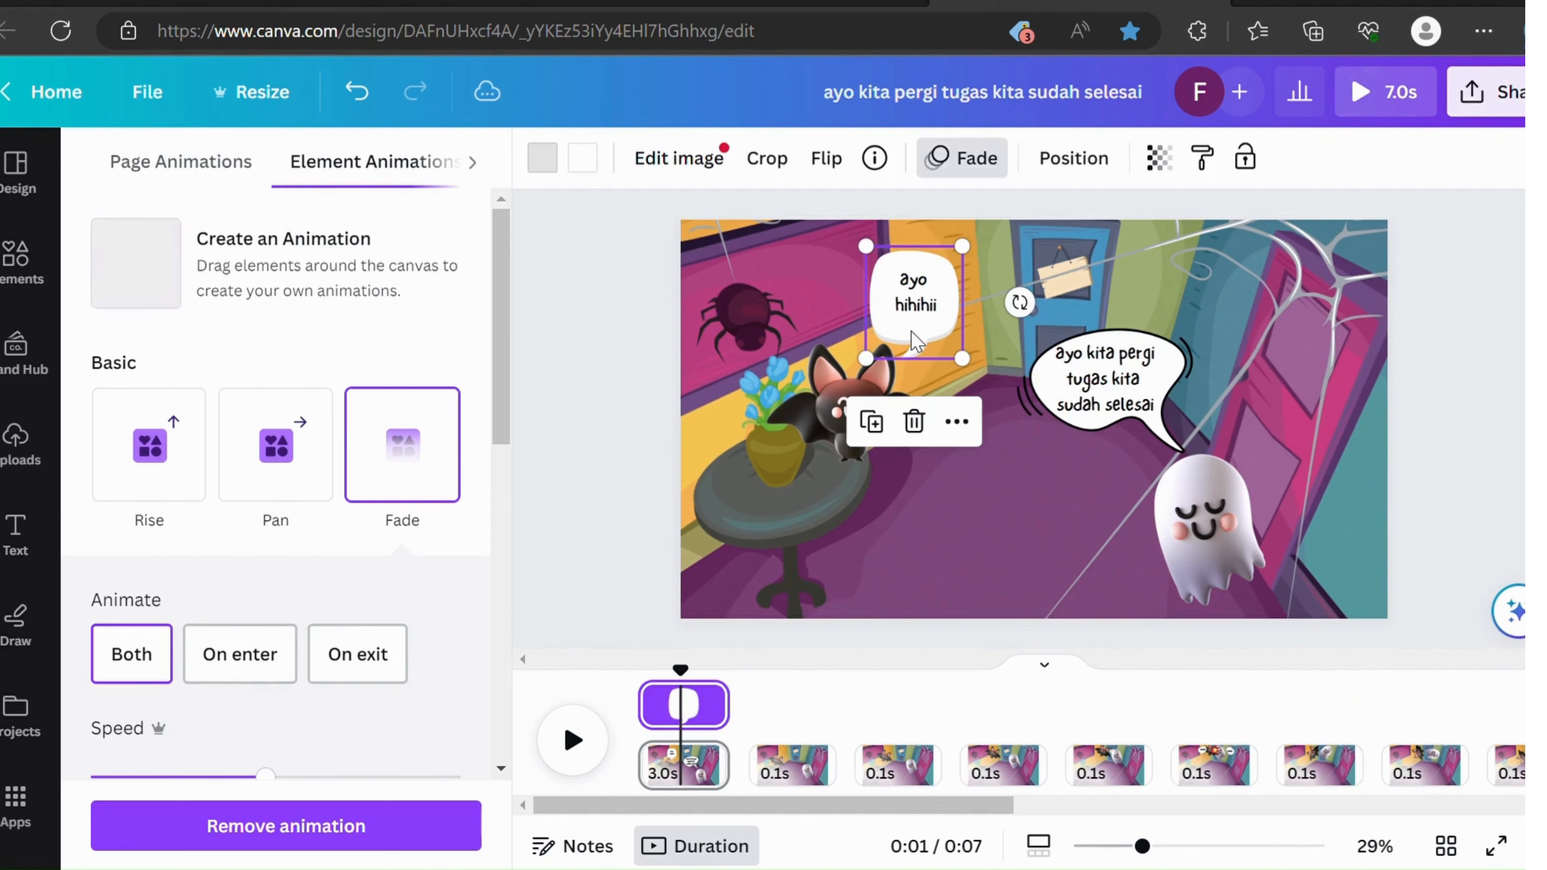
{"action": "left_click", "coordinate": [916, 298]}
{"action": "left_click_drag", "start_coordinate": [663, 706], "coordinate": [708, 706]}
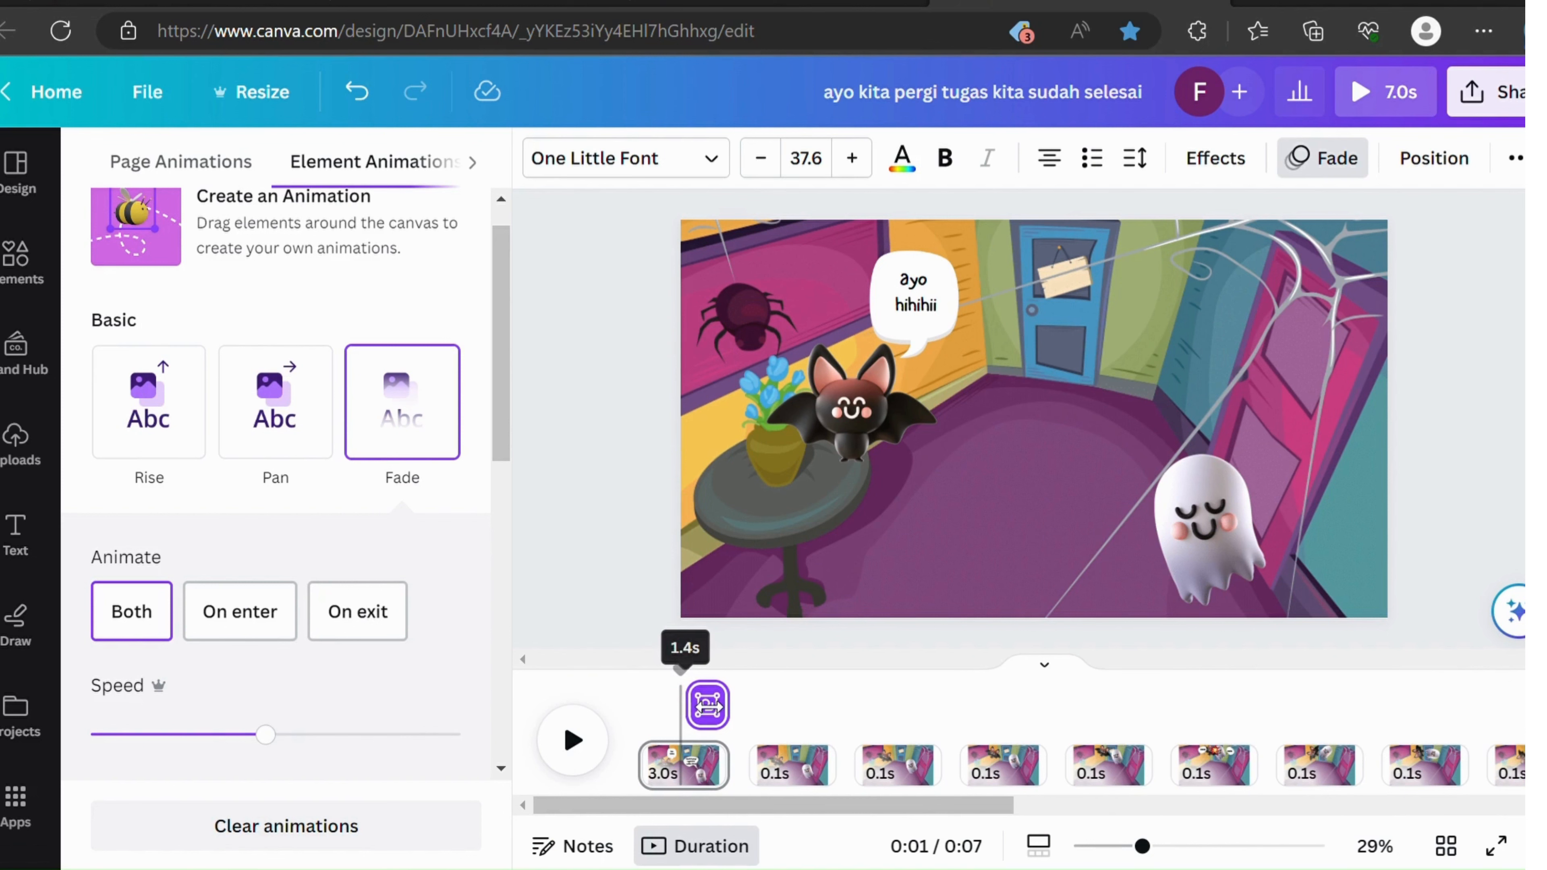
{"action": "left_click_drag", "start_coordinate": [707, 706], "coordinate": [707, 706]}
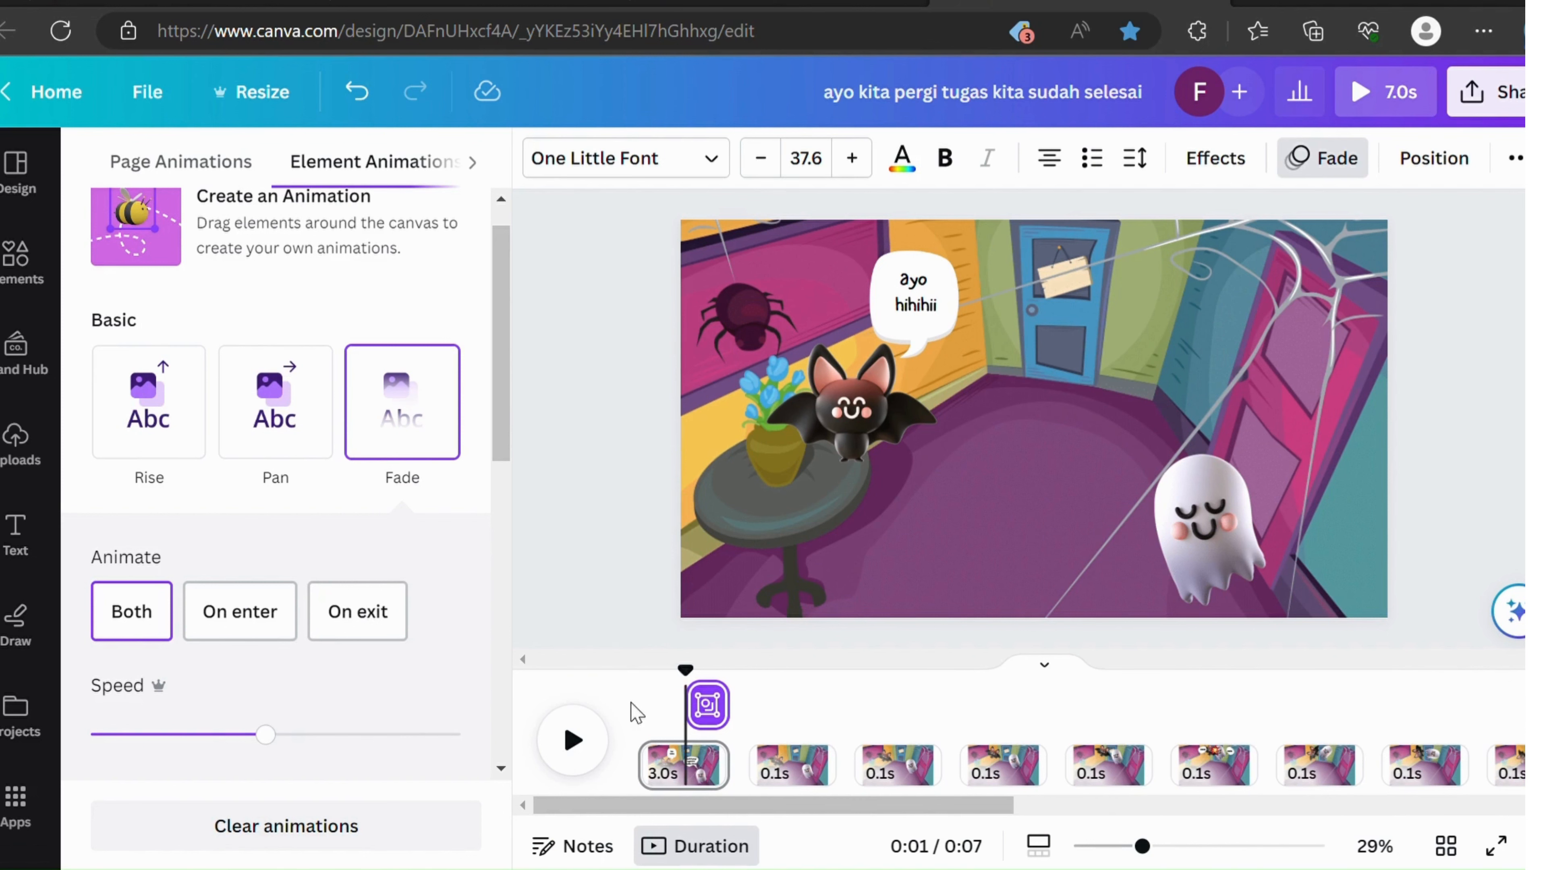
Step: Play the first page from the start to check the order of the two speech bubbles
{"action": "left_click", "coordinate": [594, 561]}
{"action": "left_click", "coordinate": [646, 716]}
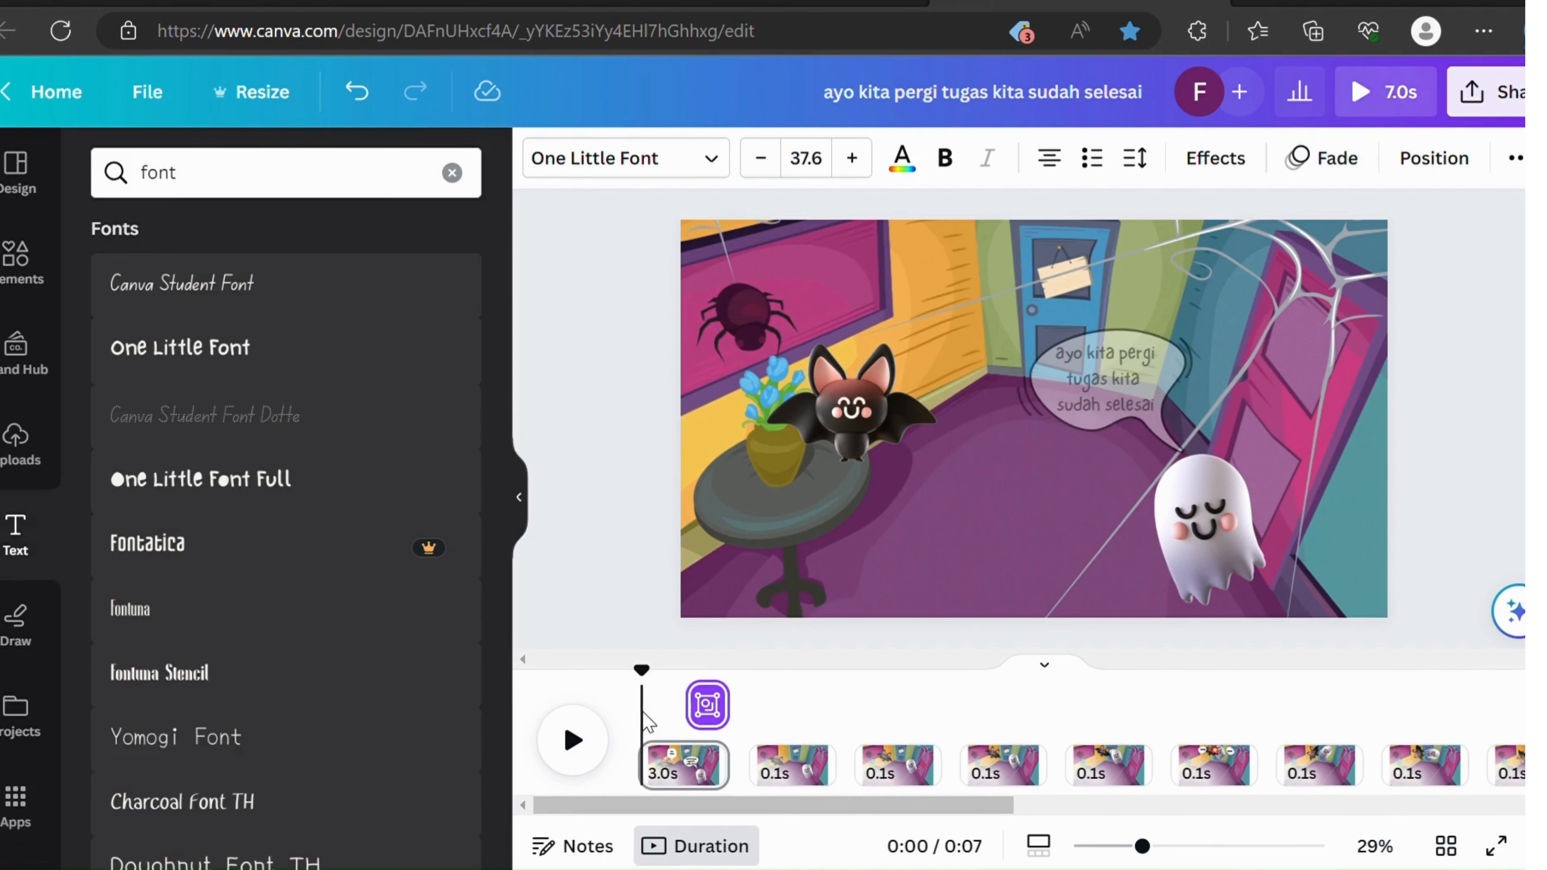
{"action": "left_click", "coordinate": [574, 742]}
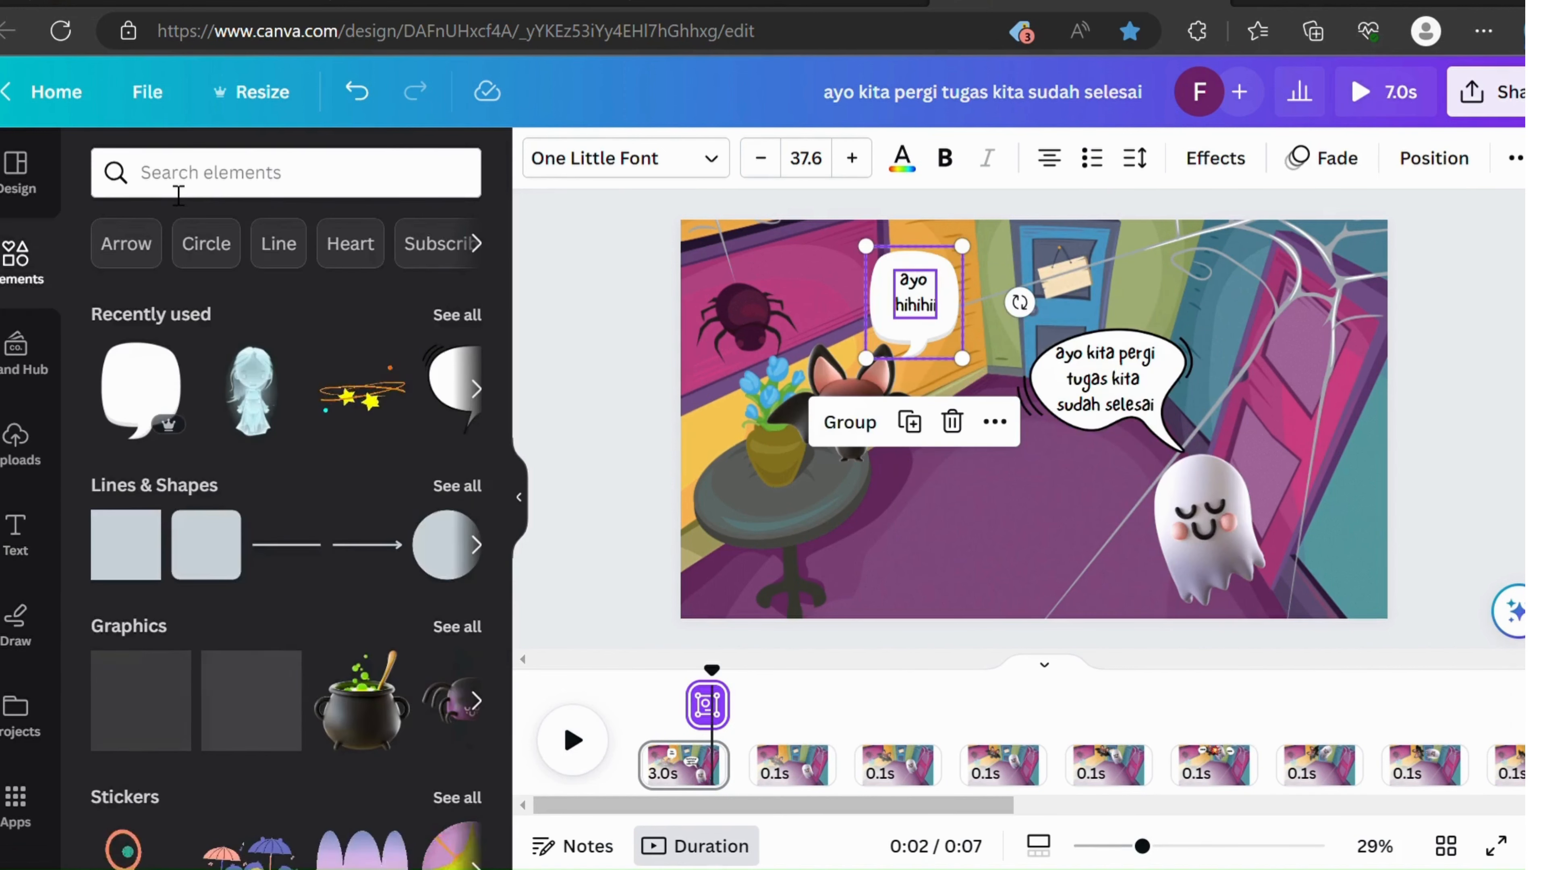
Step: Search the elements for "audio haunted" and restrict the results to audio
{"action": "left_click", "coordinate": [179, 194]}
{"action": "type", "text": "ad"}
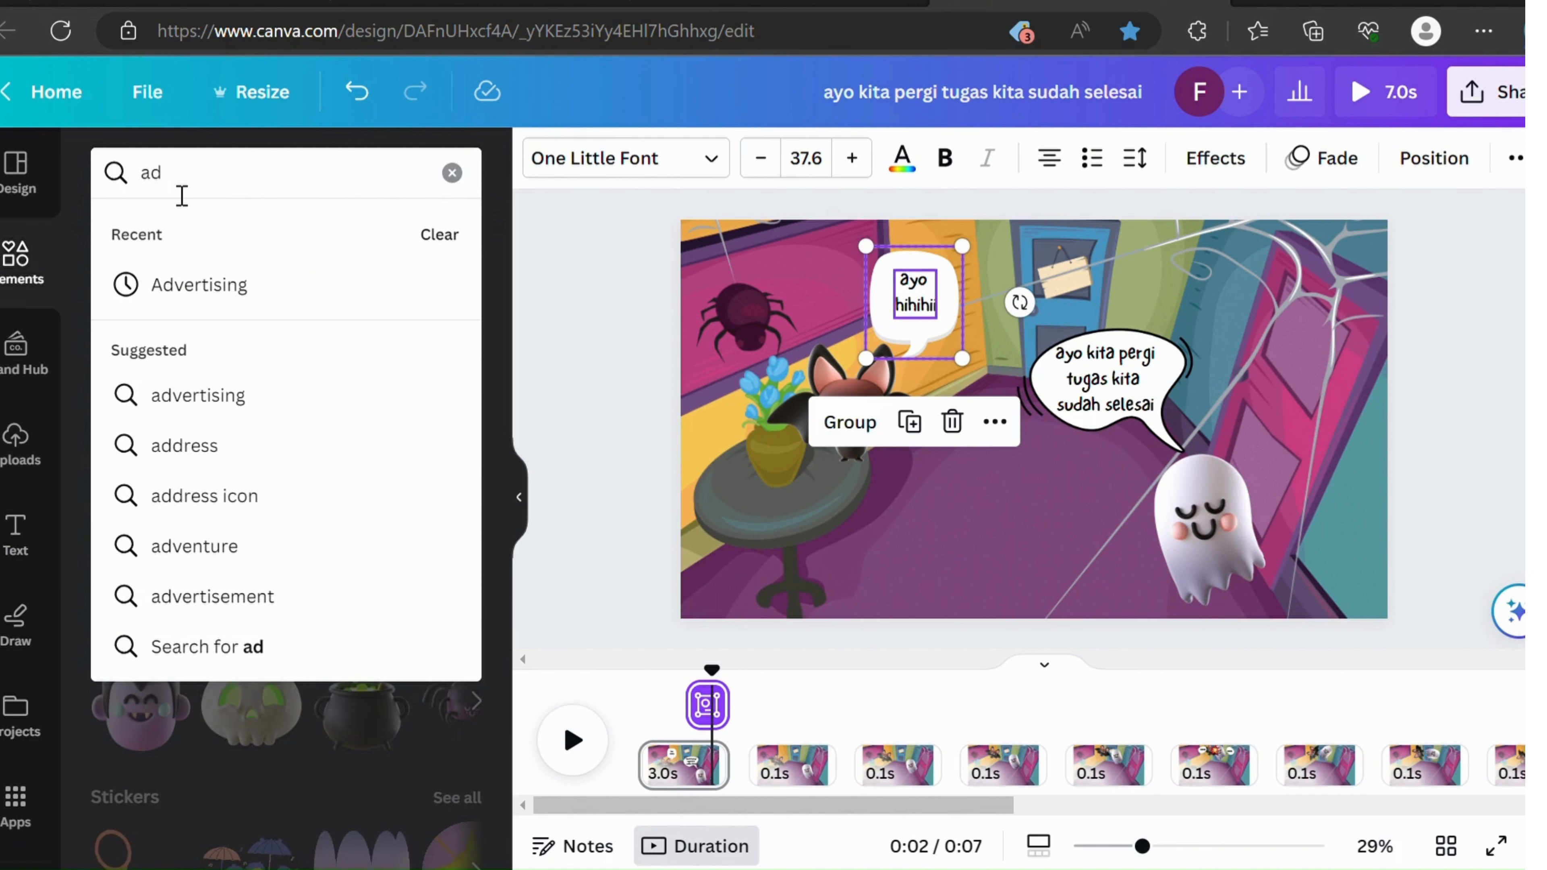
{"action": "type", "text": "u"}
{"action": "key", "text": "BackSpace"}
{"action": "key", "text": "BackSpace"}
{"action": "type", "text": "u"}
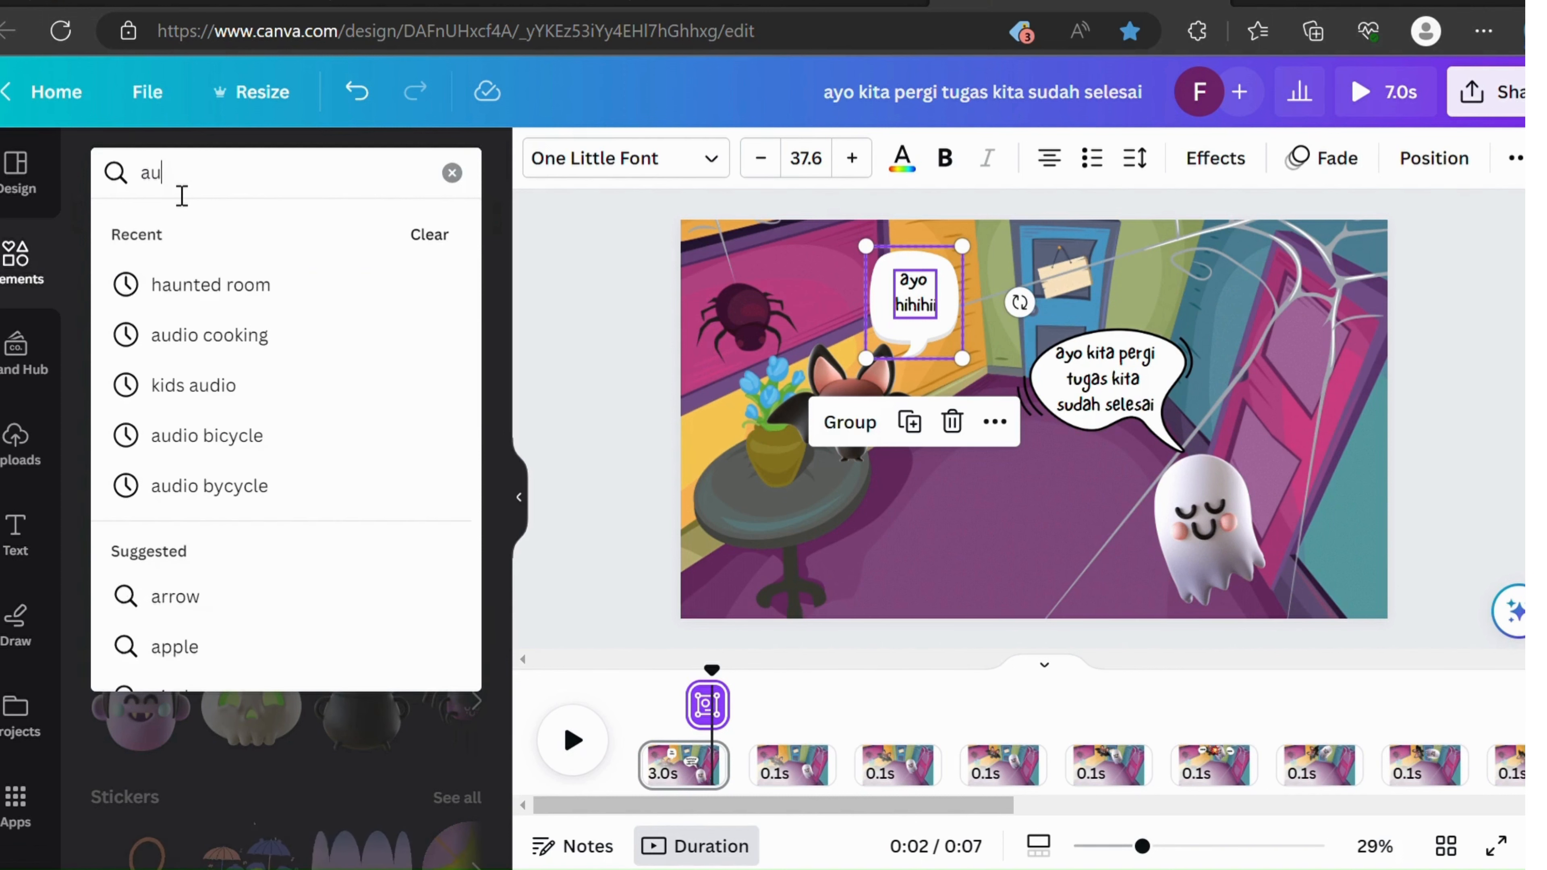
{"action": "type", "text": "dio "}
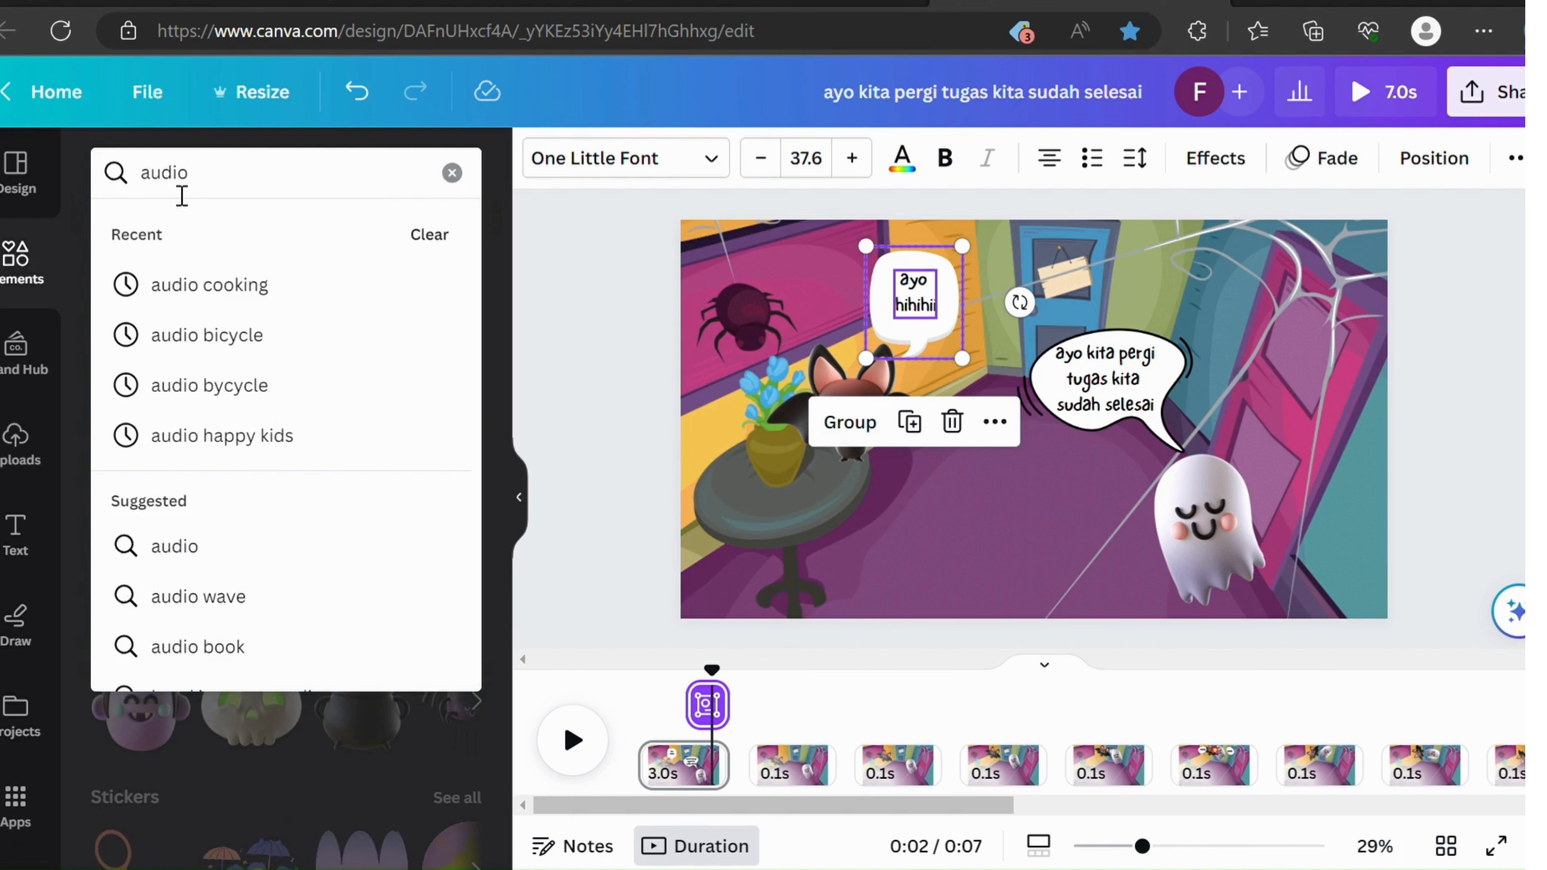
{"action": "type", "text": "haunted"}
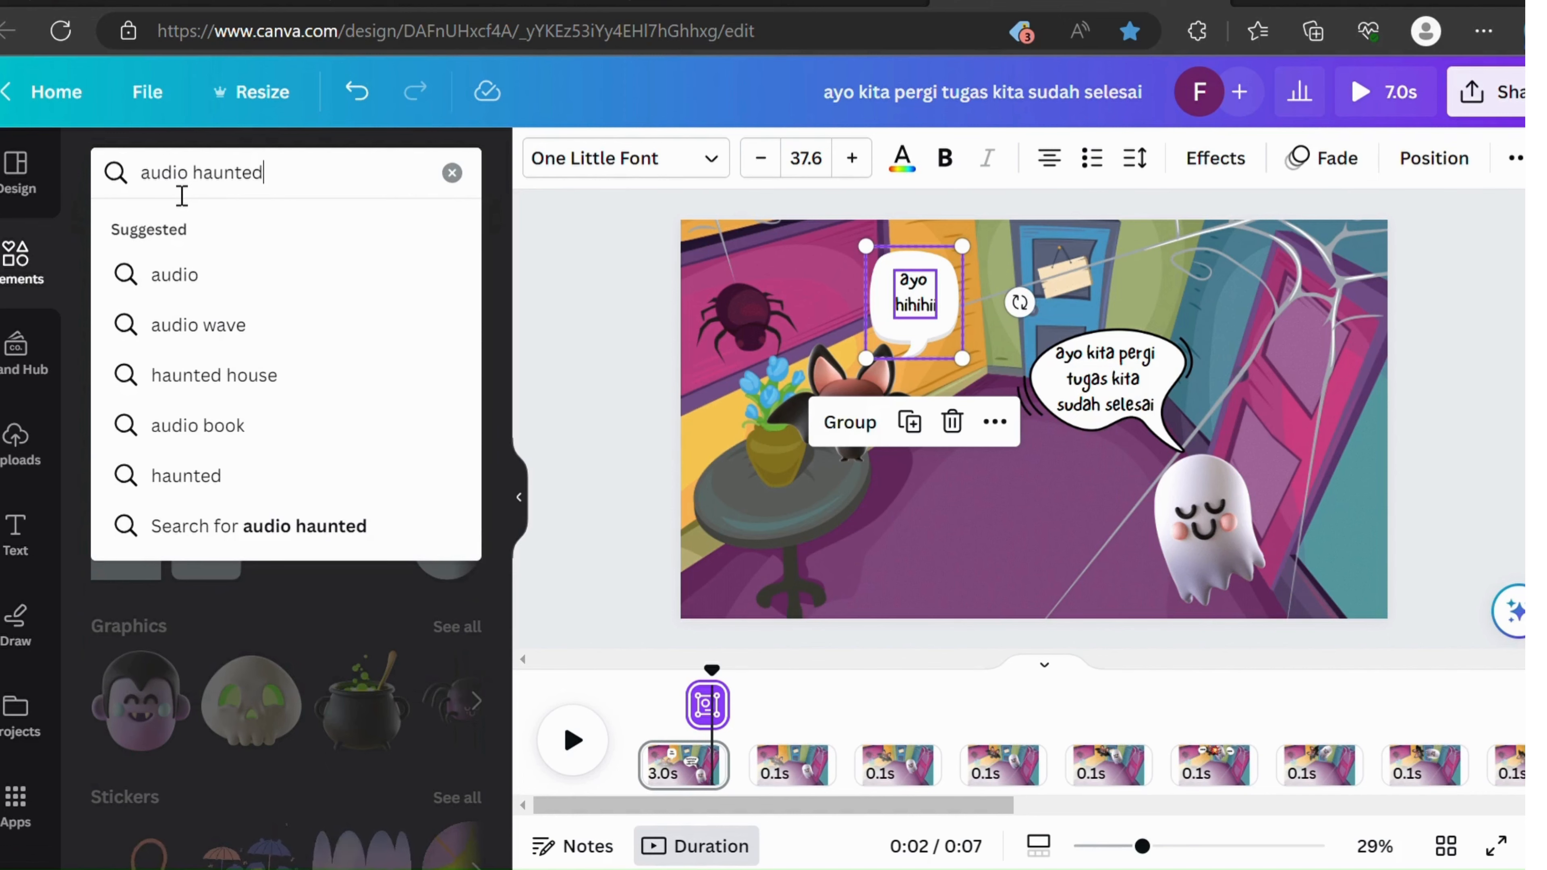
{"action": "key", "text": "Return"}
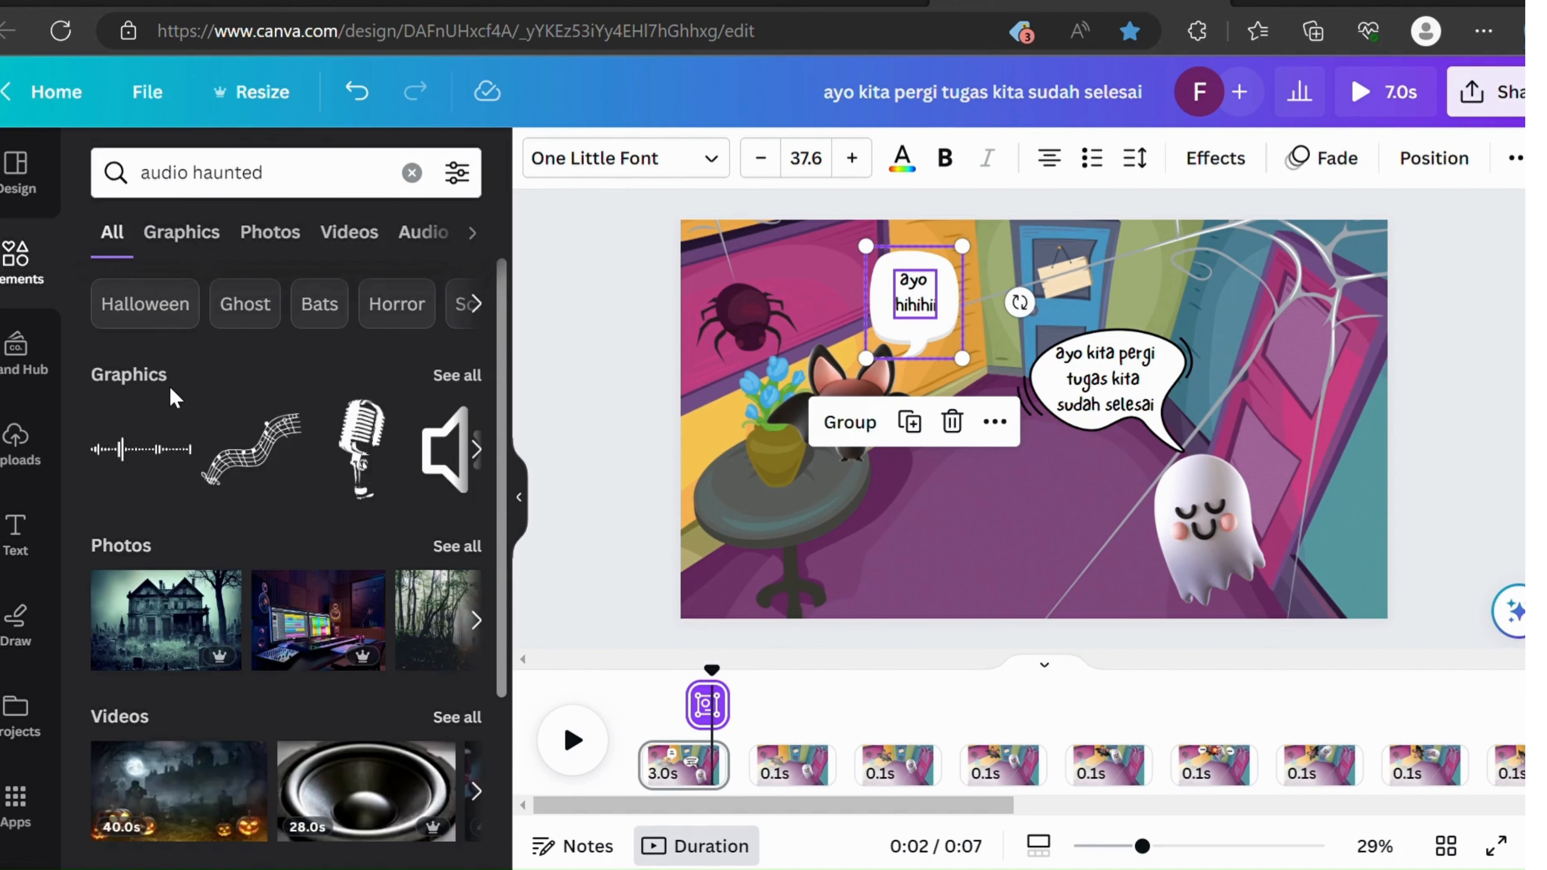
{"action": "left_click", "coordinate": [426, 235]}
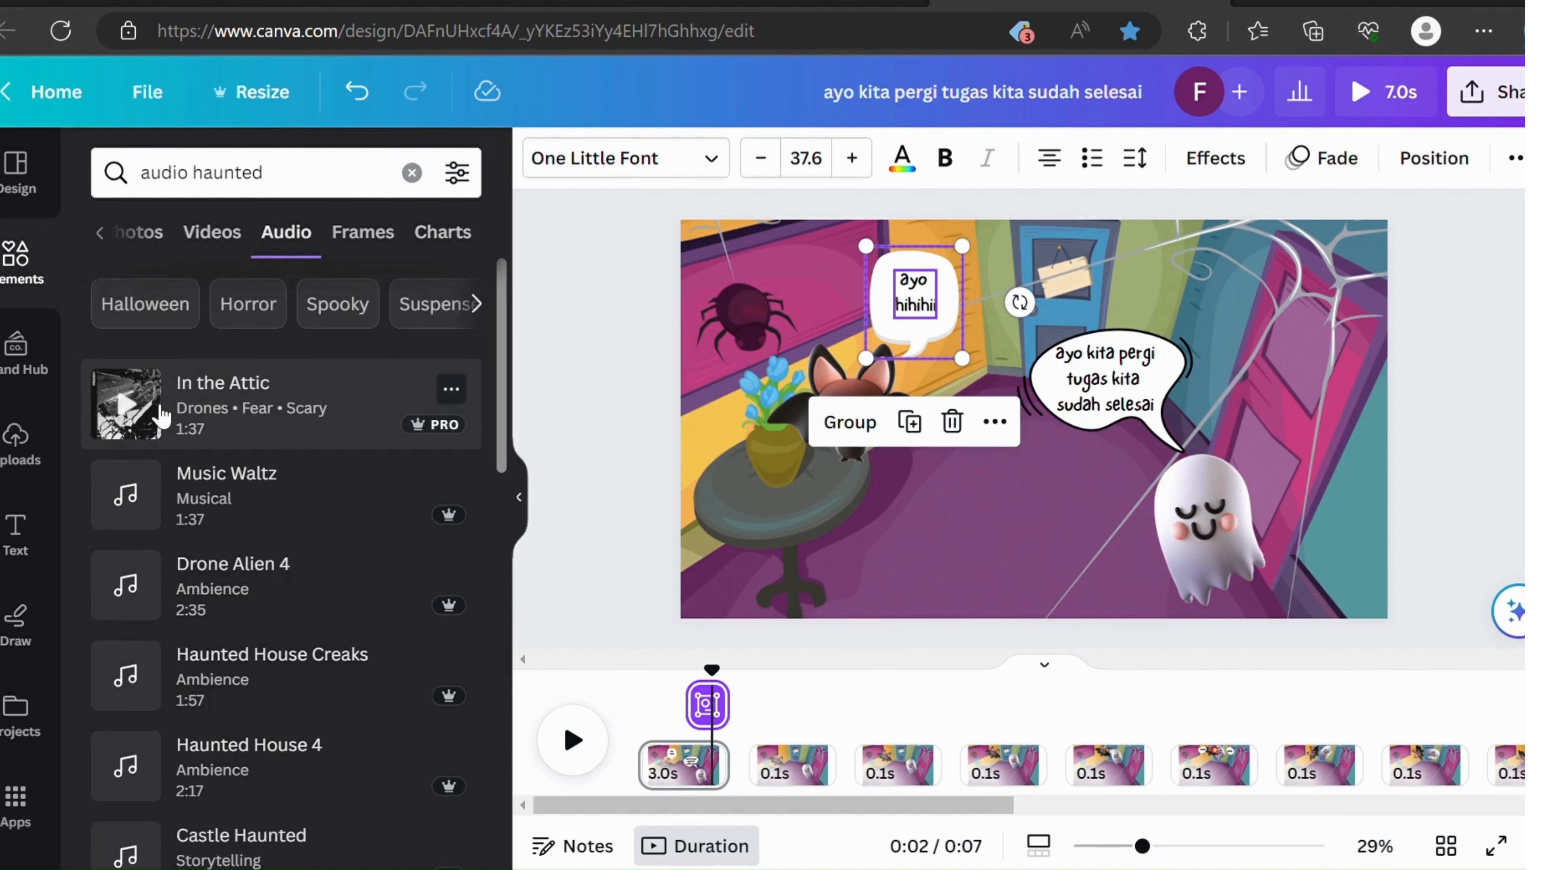
Step: Preview the "In the Attic" track, add it to the timeline and set its volume to 33
{"action": "left_click", "coordinate": [132, 417]}
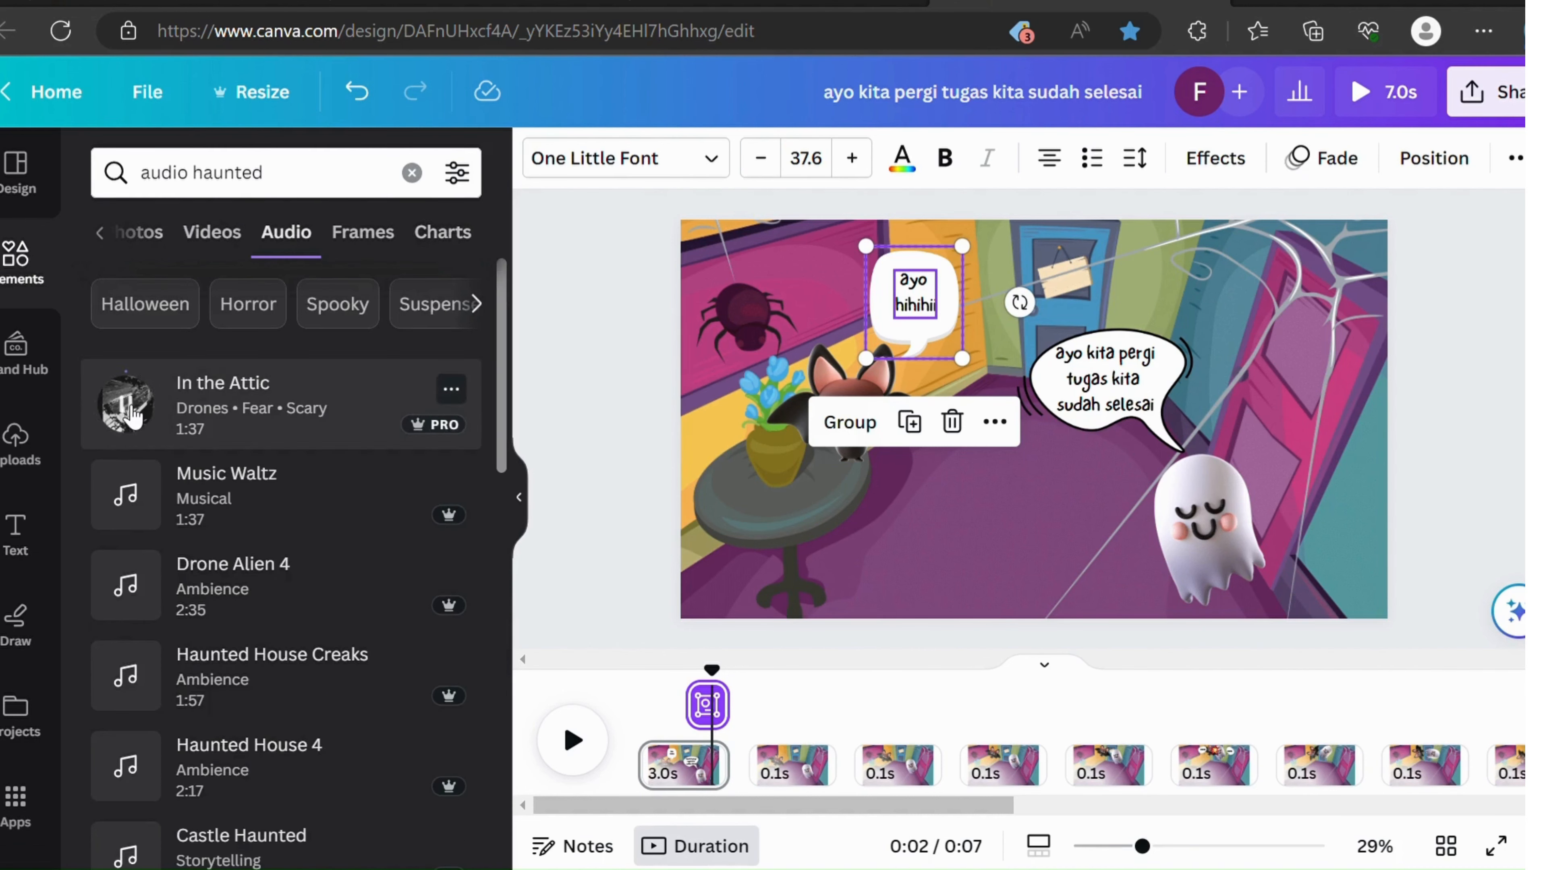
{"action": "left_click", "coordinate": [133, 417]}
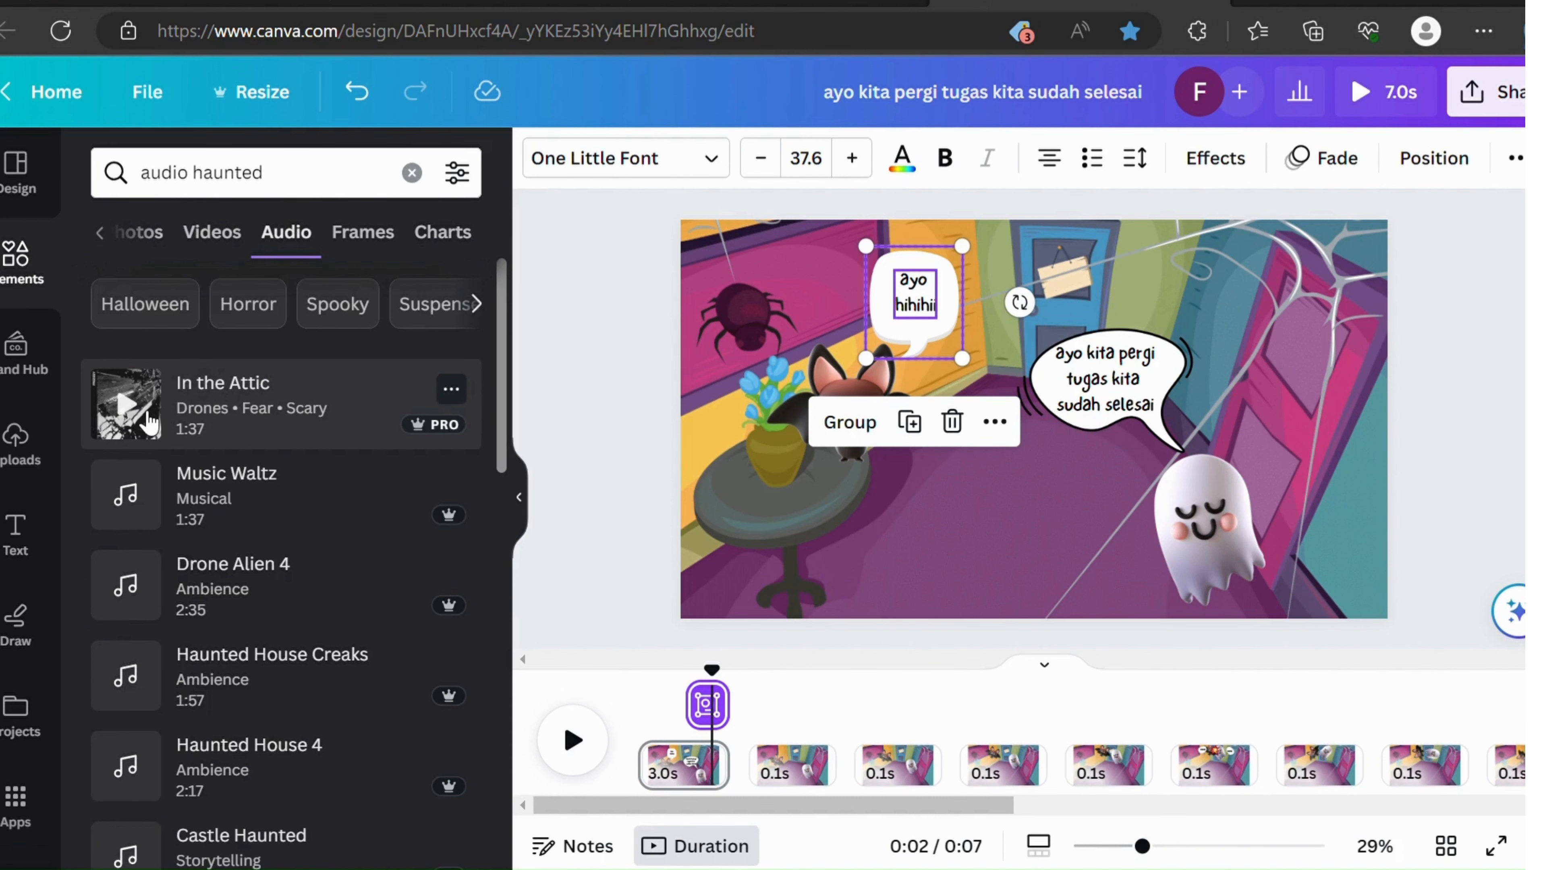
{"action": "left_click_drag", "start_coordinate": [151, 421], "coordinate": [628, 769]}
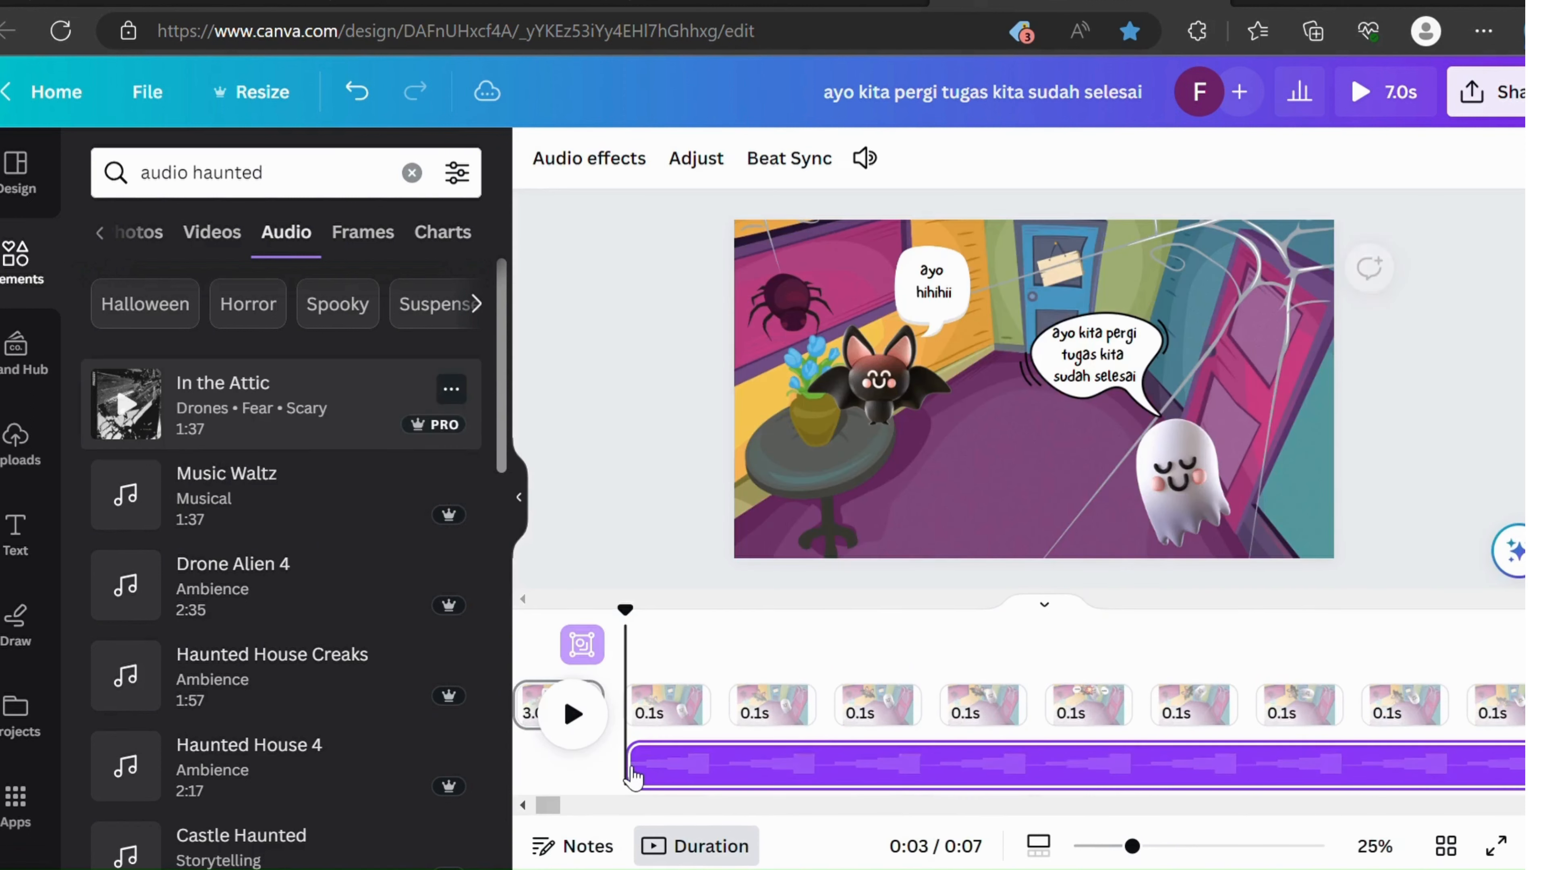
{"action": "left_click", "coordinate": [889, 777]}
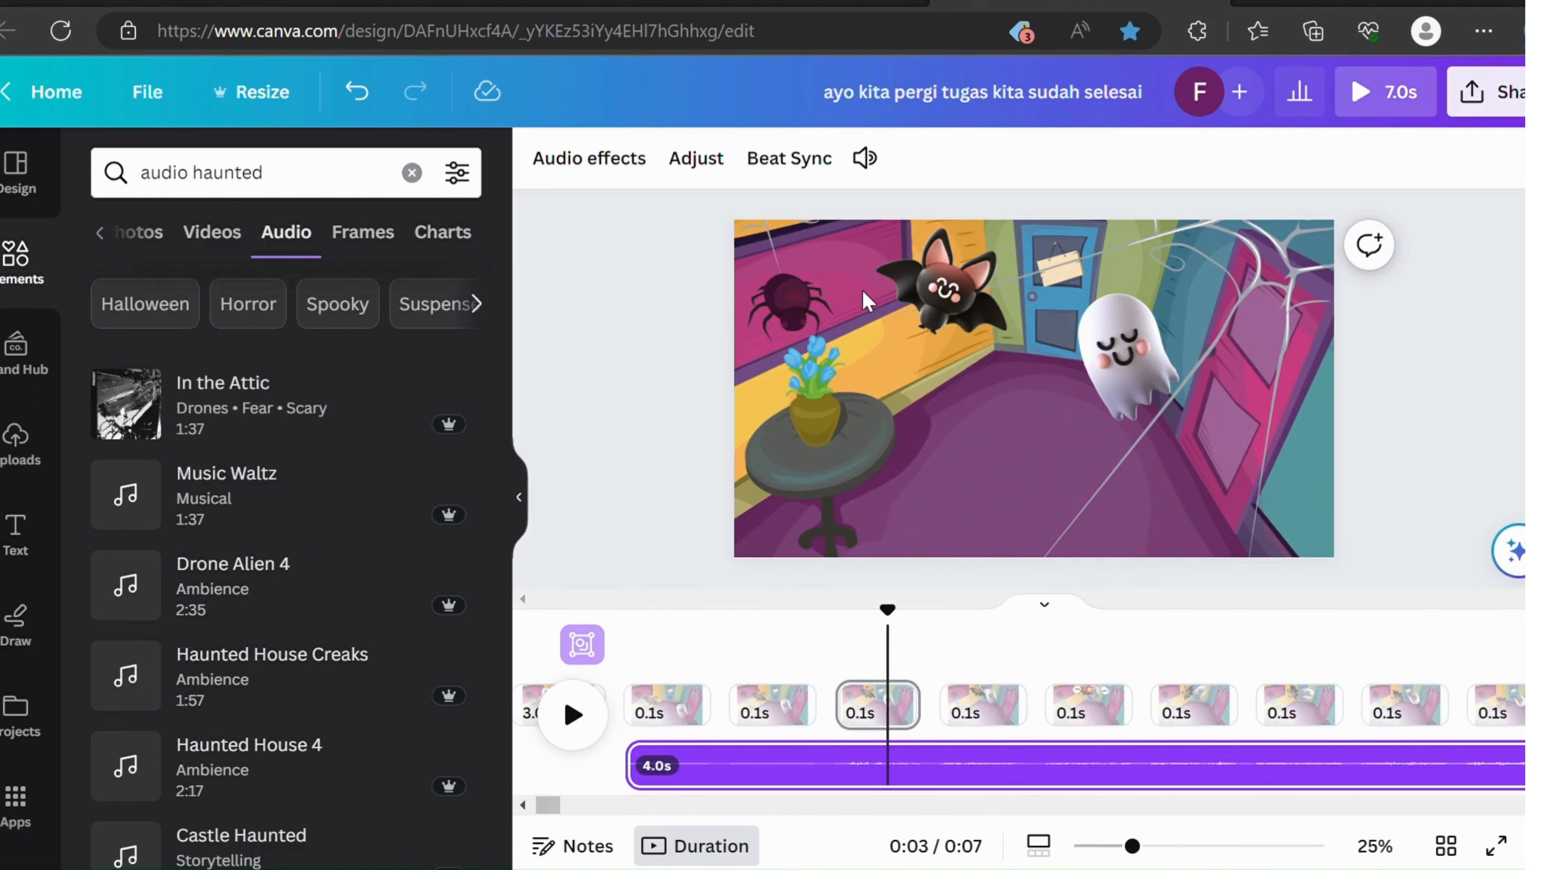
{"action": "left_click", "coordinate": [865, 160]}
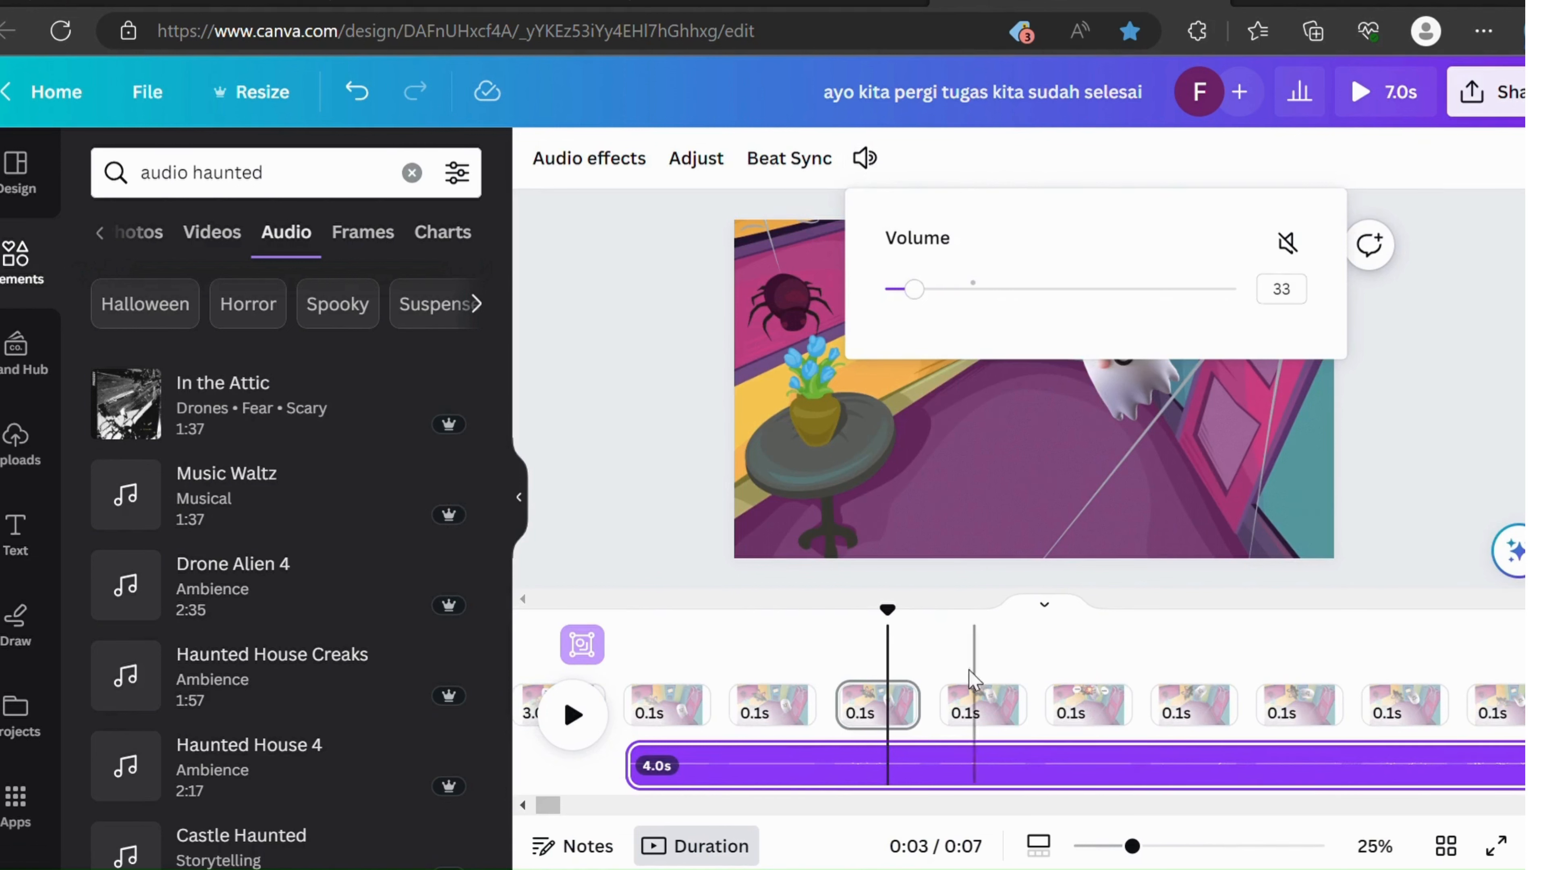
Step: Play the animation from the second page to listen to the added music
{"action": "left_click", "coordinate": [629, 677]}
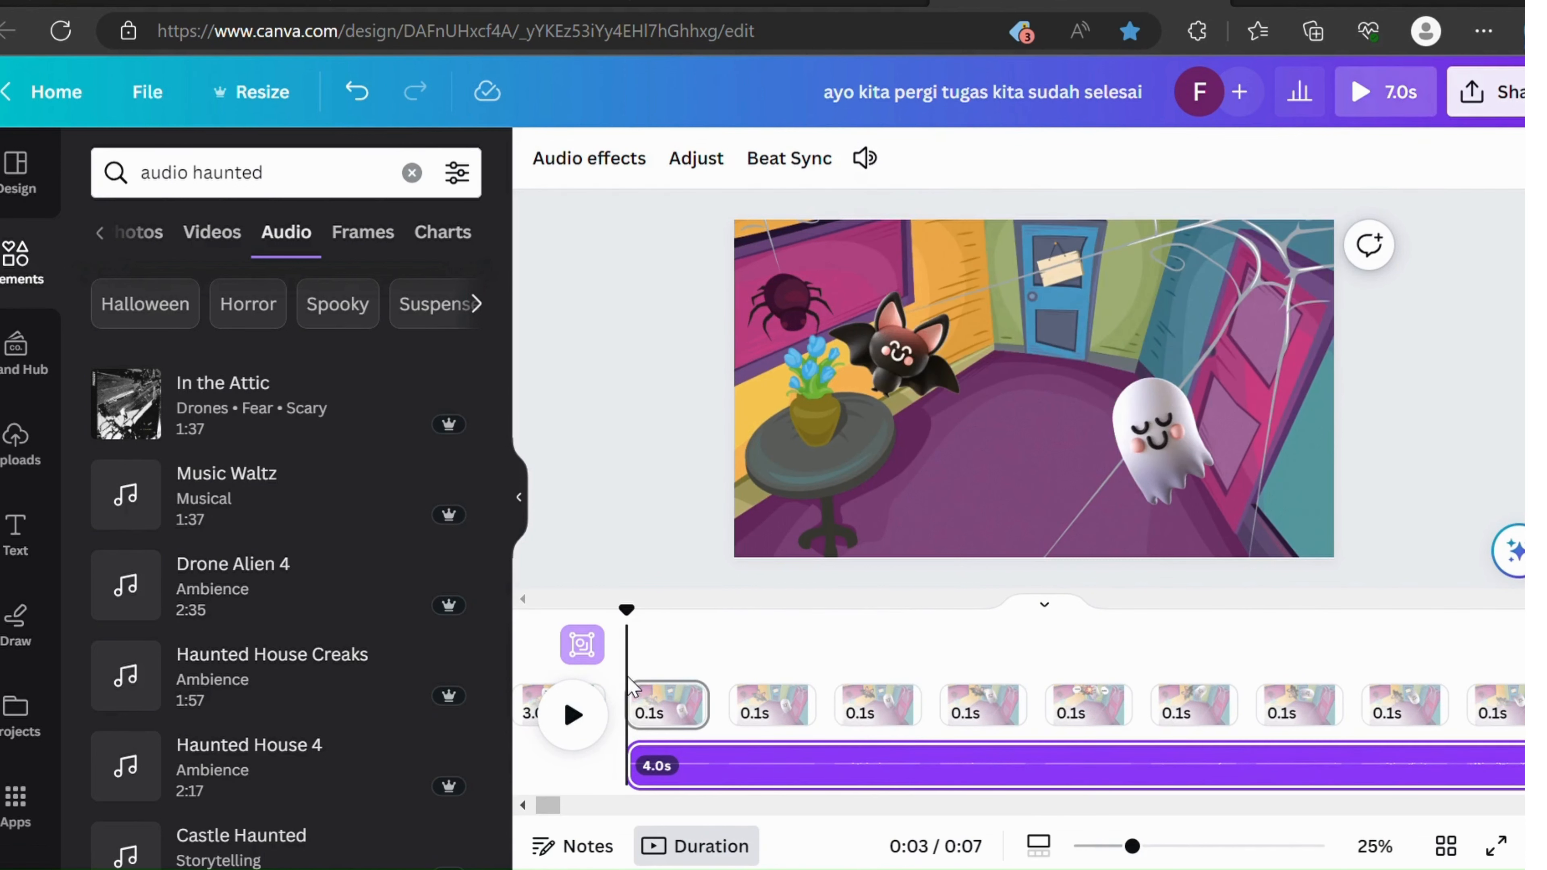
{"action": "left_click", "coordinate": [575, 721]}
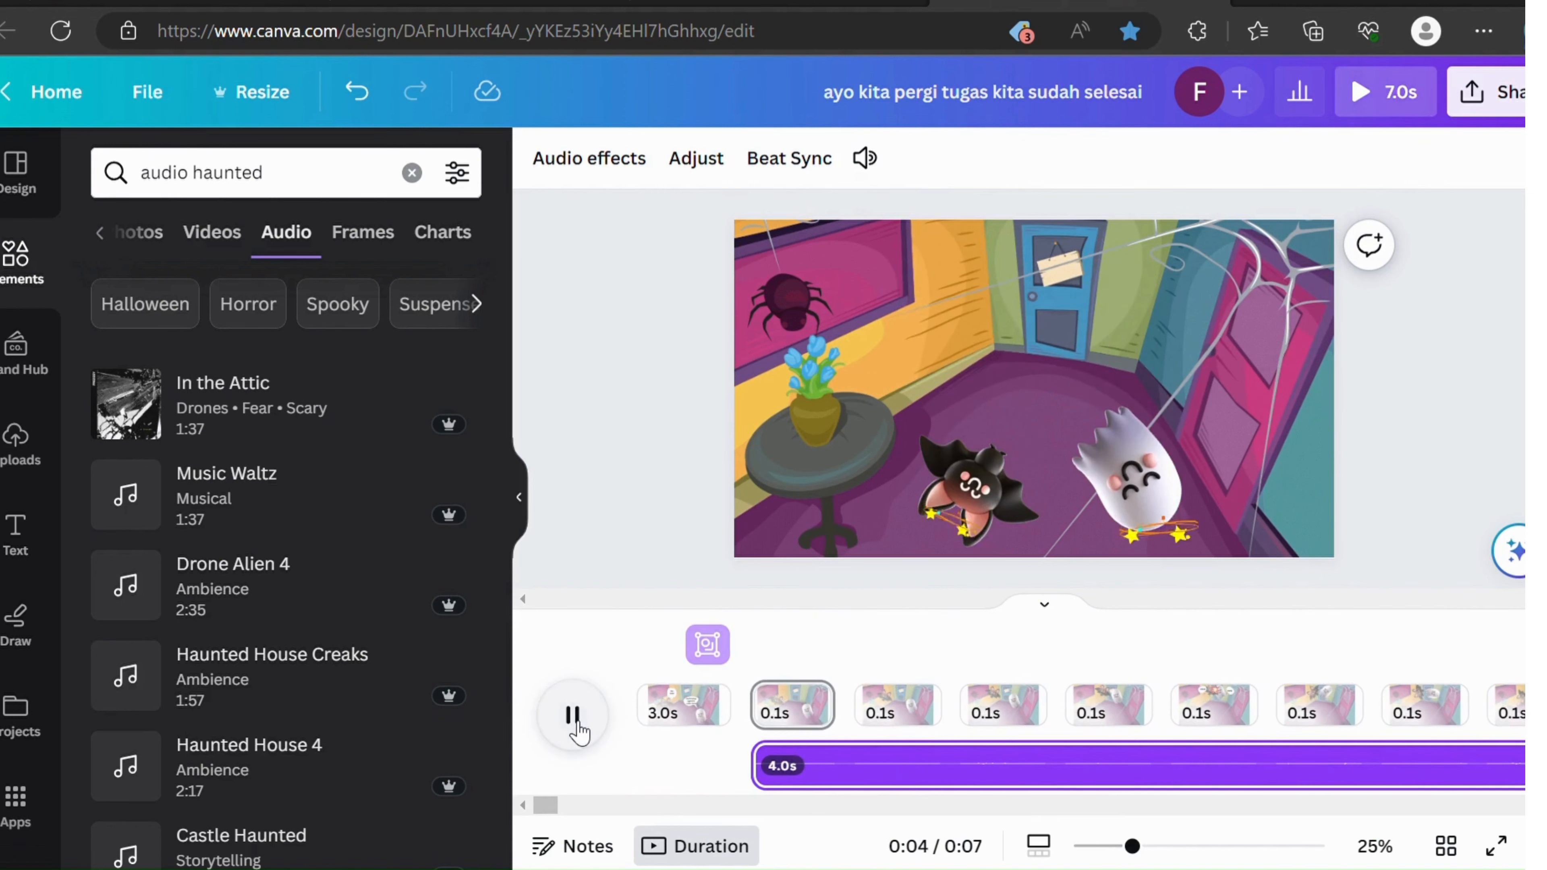
{"action": "left_click", "coordinate": [576, 725]}
Step: Make the audio track start at the beginning of the first page, lasting 7.0 s, and play the video with it
{"action": "left_click_drag", "start_coordinate": [867, 771], "coordinate": [729, 763]}
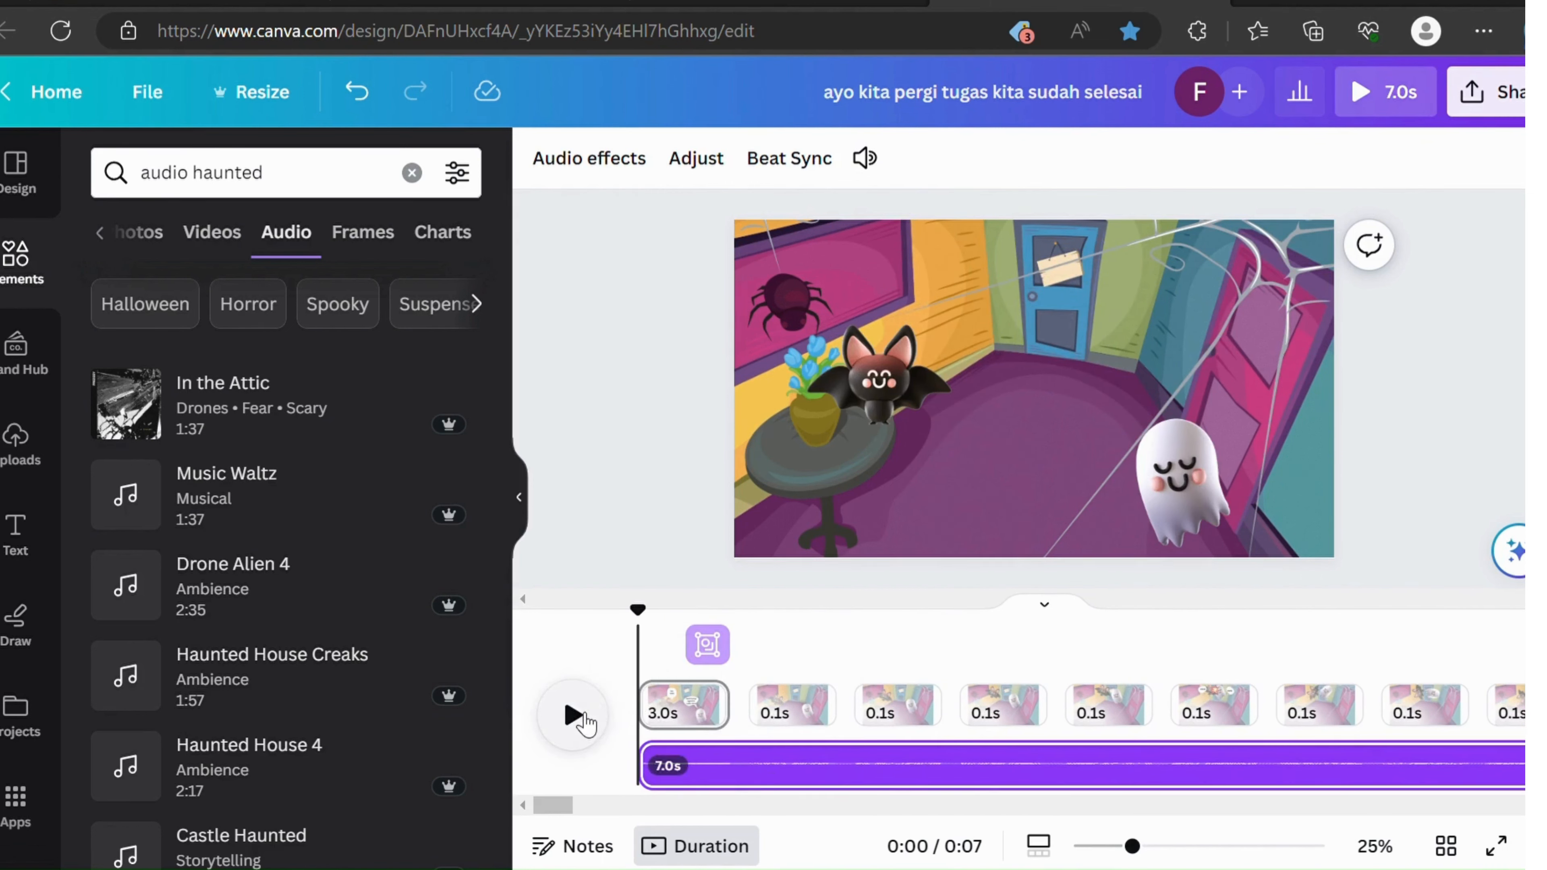
{"action": "left_click", "coordinate": [576, 716]}
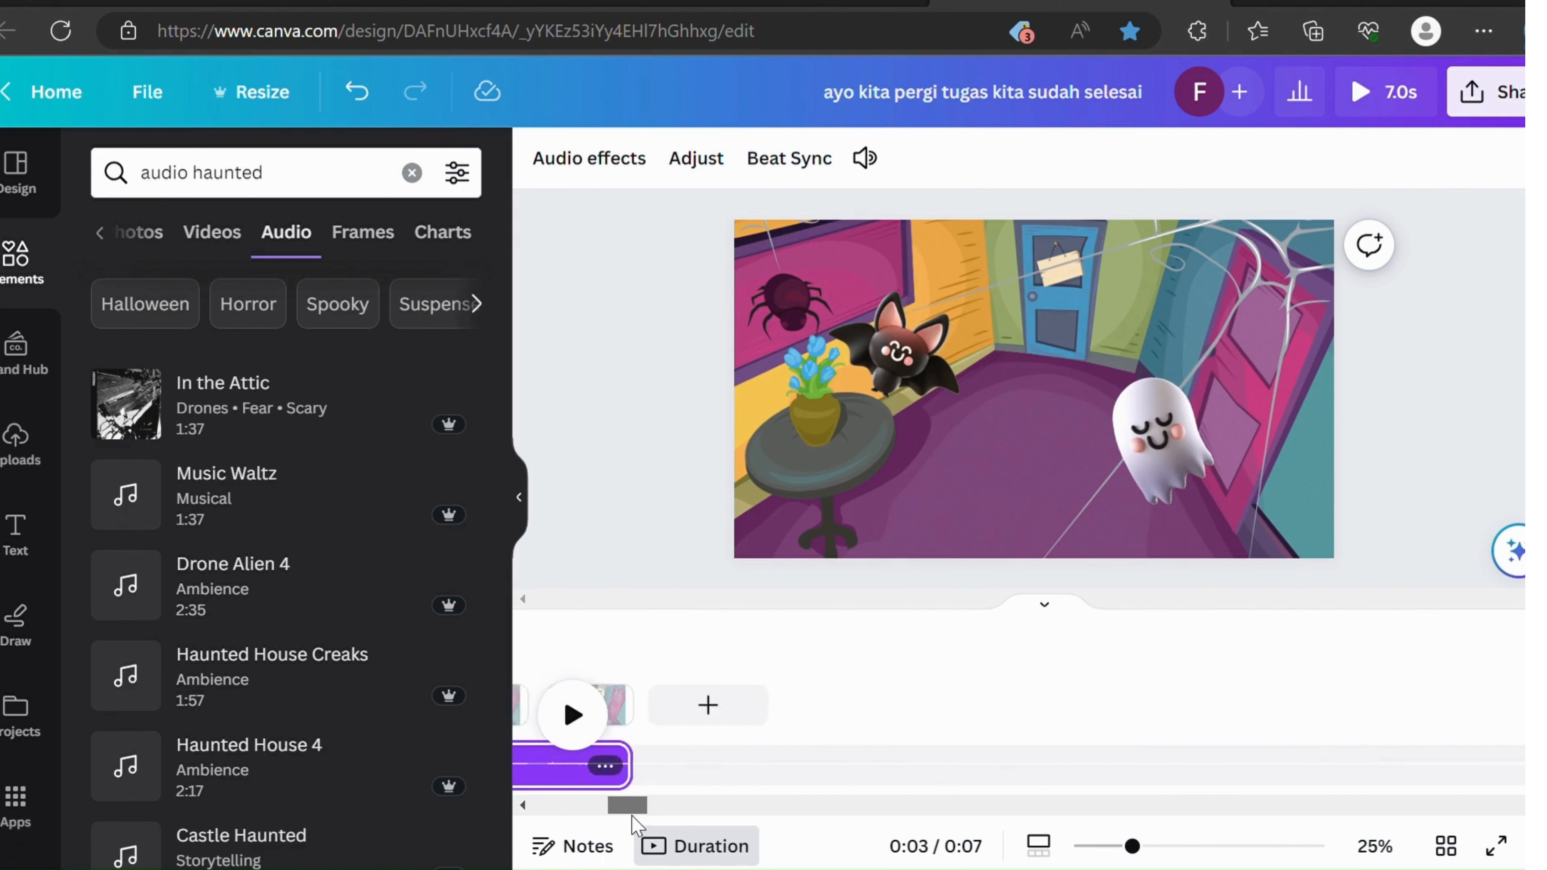
Step: Trim the end of the audio track to 3.0 s so it covers only the first page, and return to the start
{"action": "left_click_drag", "start_coordinate": [634, 818], "coordinate": [623, 818]}
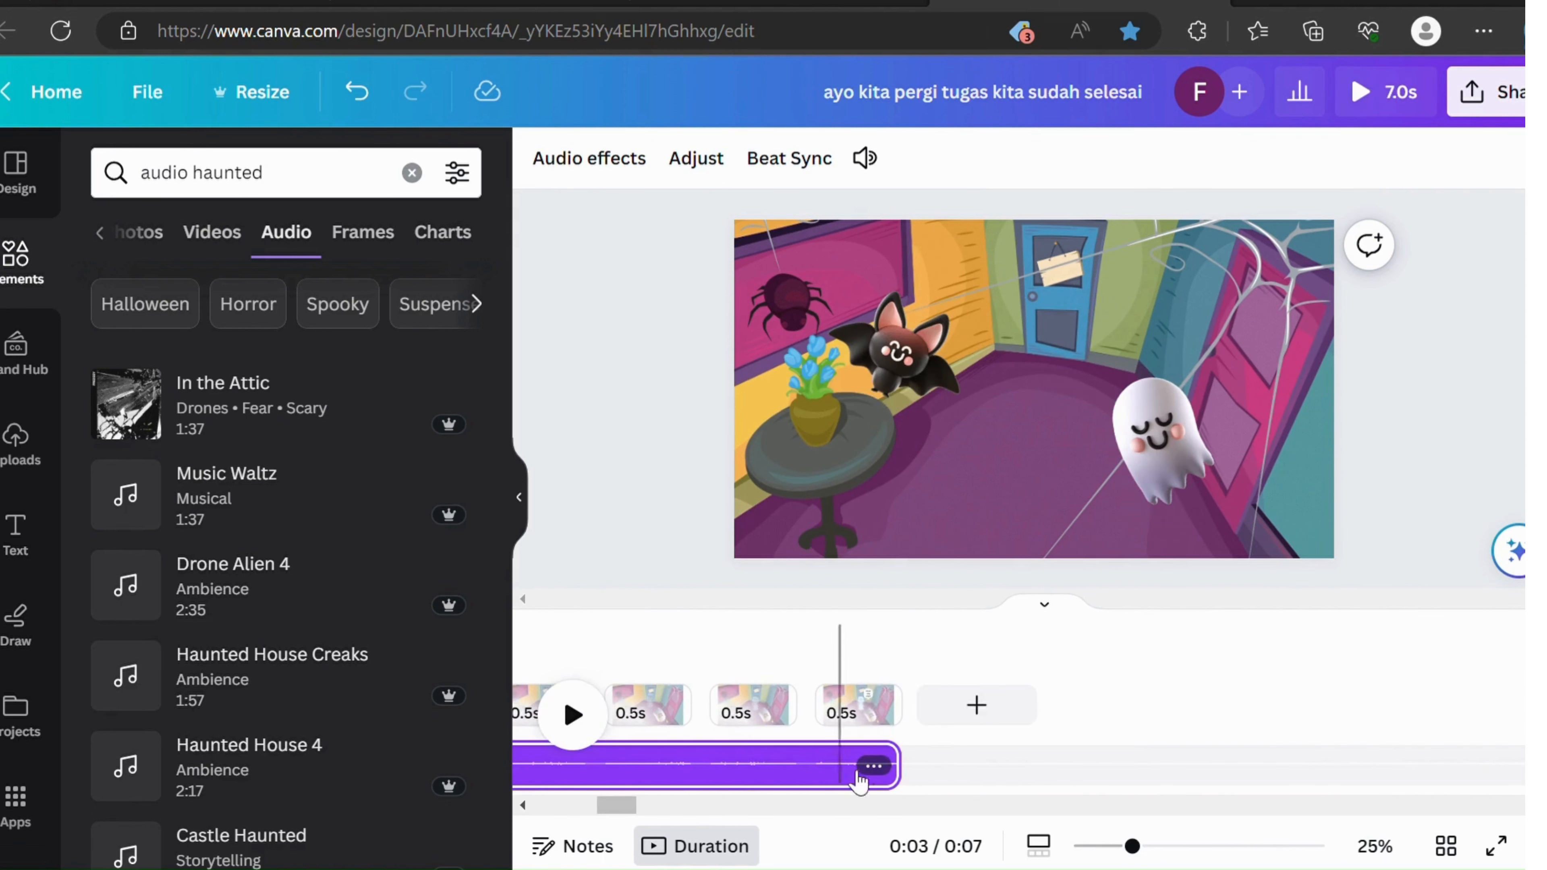
{"action": "left_click_drag", "start_coordinate": [896, 766], "coordinate": [743, 780]}
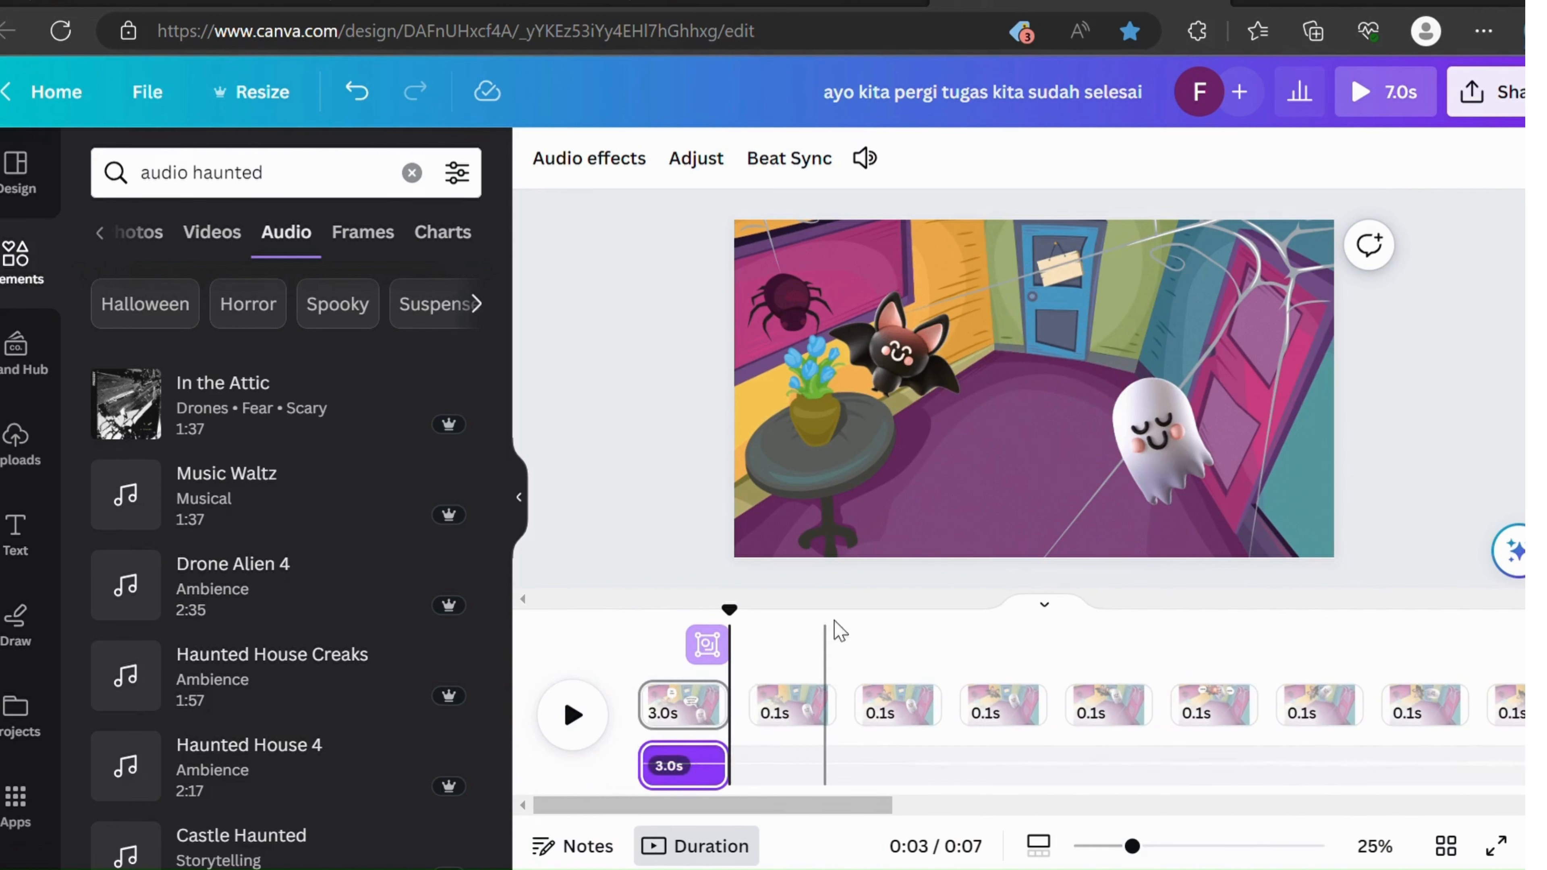
{"action": "left_click", "coordinate": [640, 625]}
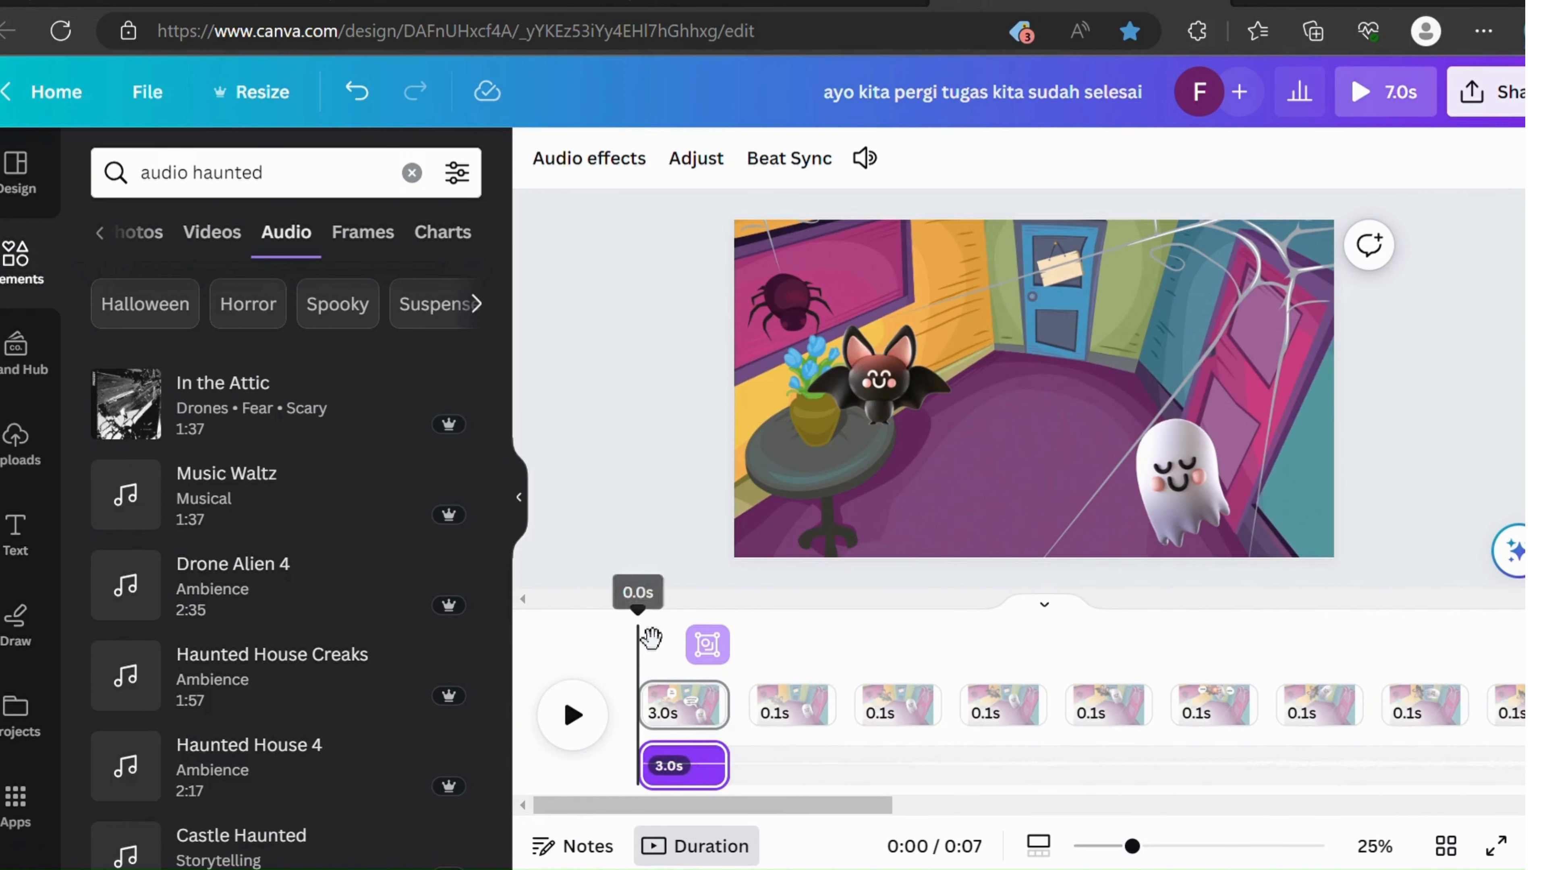
Step: Play the video to check the trimmed music, and refine the "people accident" audio search to Crash sounds
{"action": "left_click", "coordinate": [573, 716]}
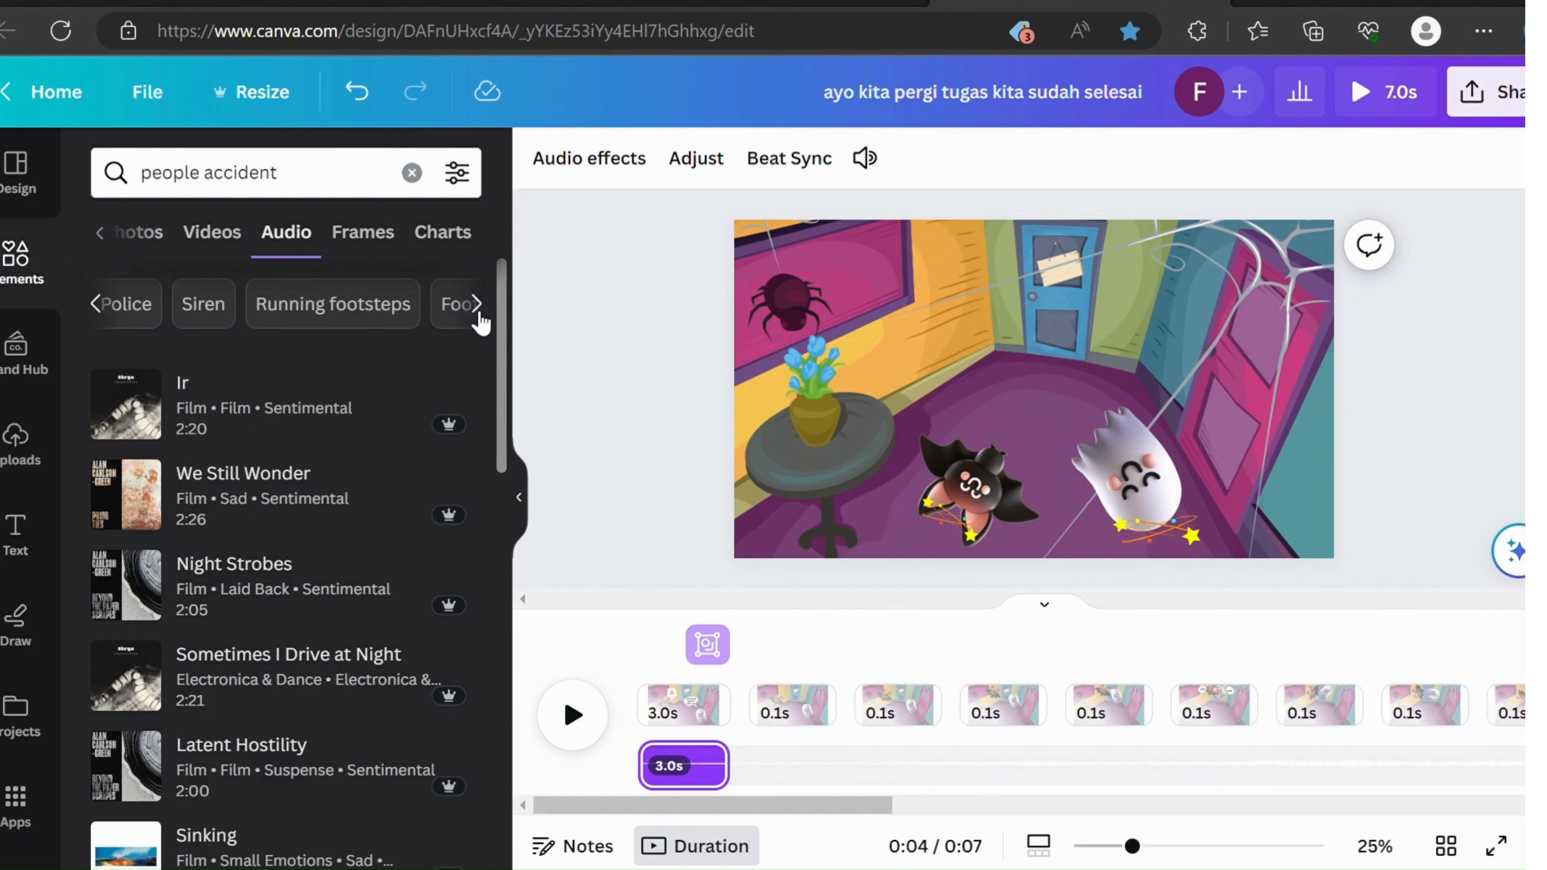
{"action": "left_click", "coordinate": [477, 310]}
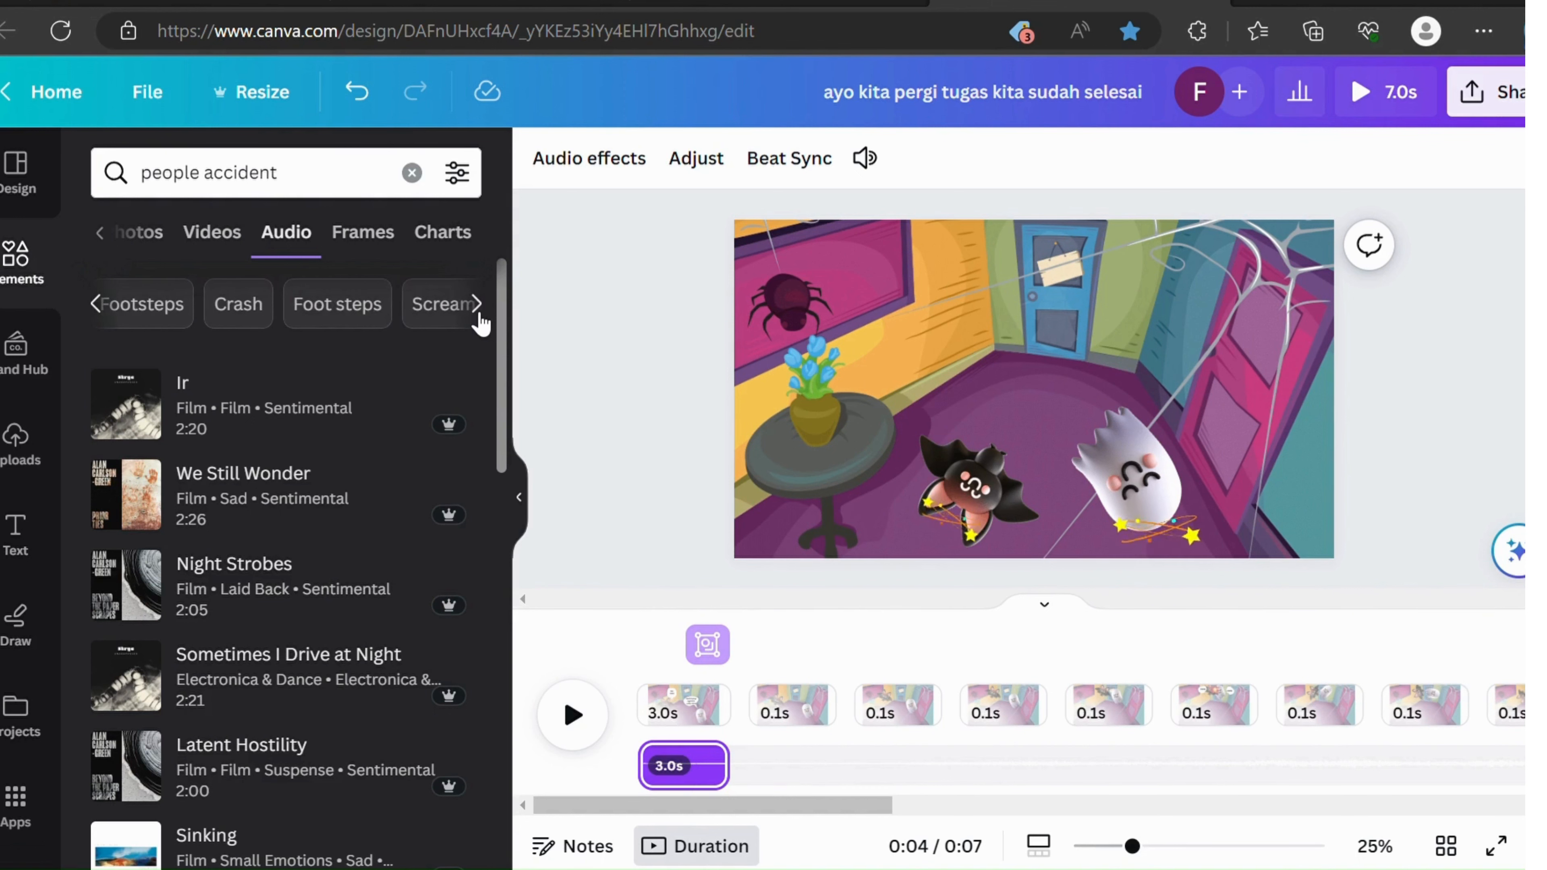
{"action": "left_click", "coordinate": [241, 308]}
Step: Place the Crash Television 4 sound on the timeline at the start of the "aduh" collision page
{"action": "left_click", "coordinate": [1091, 707]}
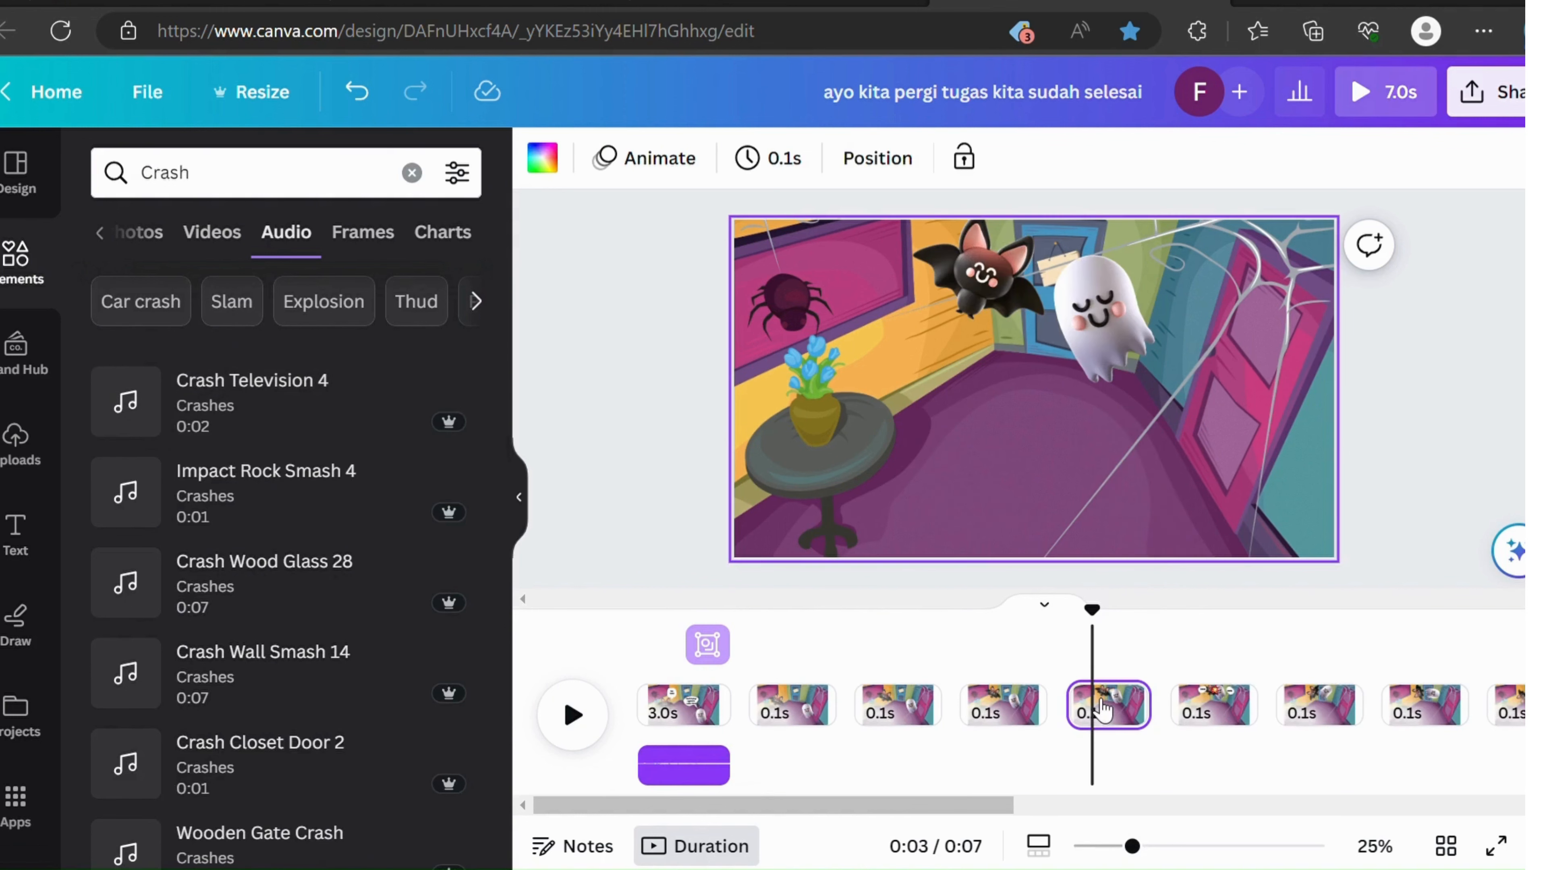
{"action": "left_click", "coordinate": [1223, 710]}
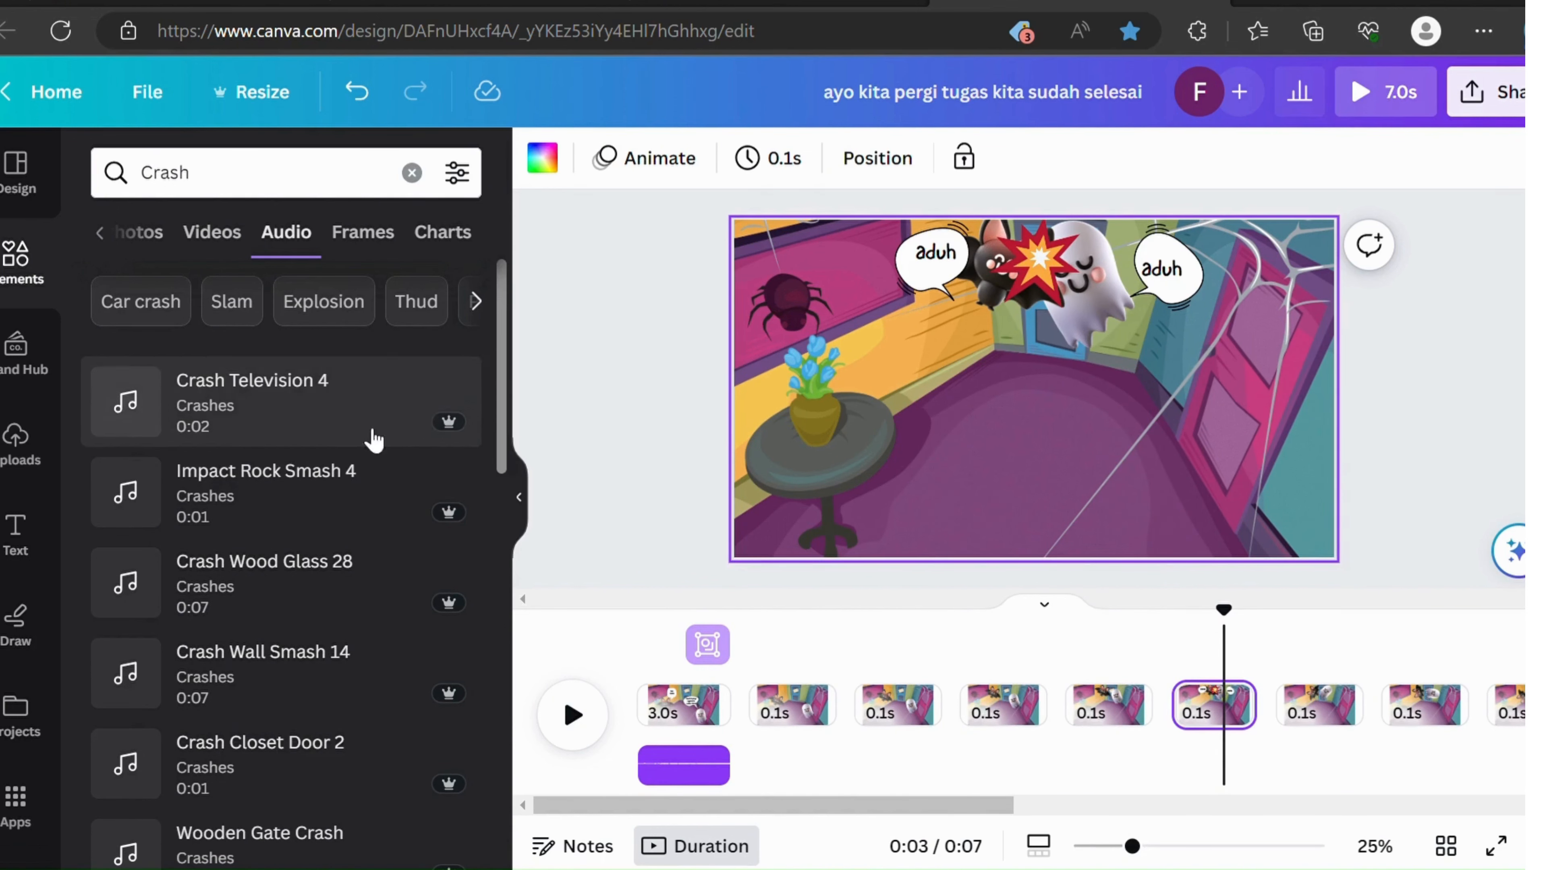
{"action": "mouse_move", "coordinate": [147, 417]}
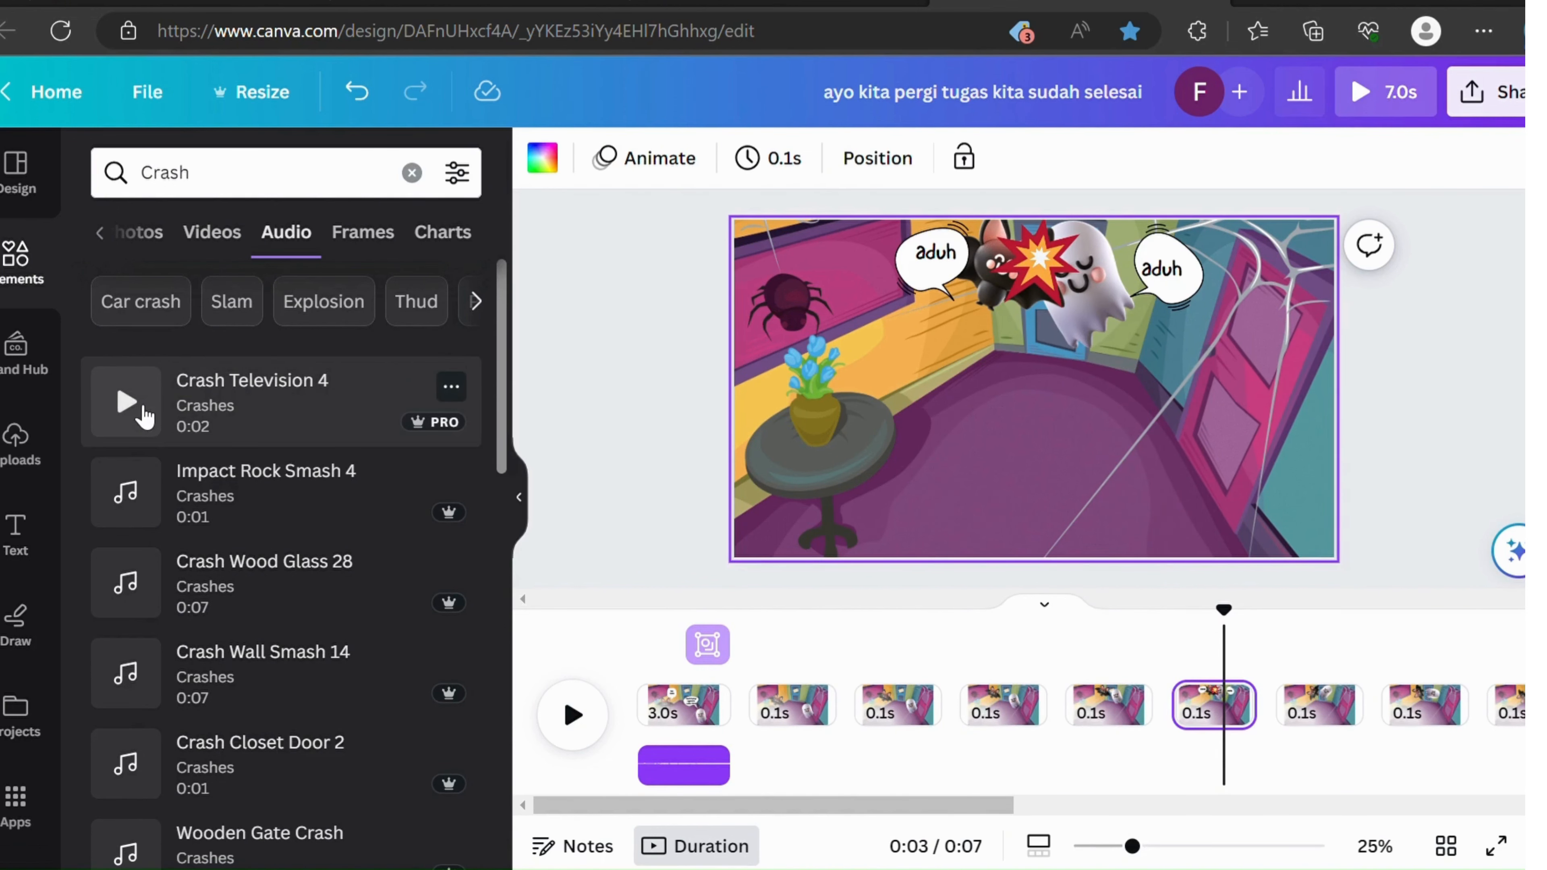
{"action": "left_click_drag", "start_coordinate": [147, 417], "coordinate": [1184, 724]}
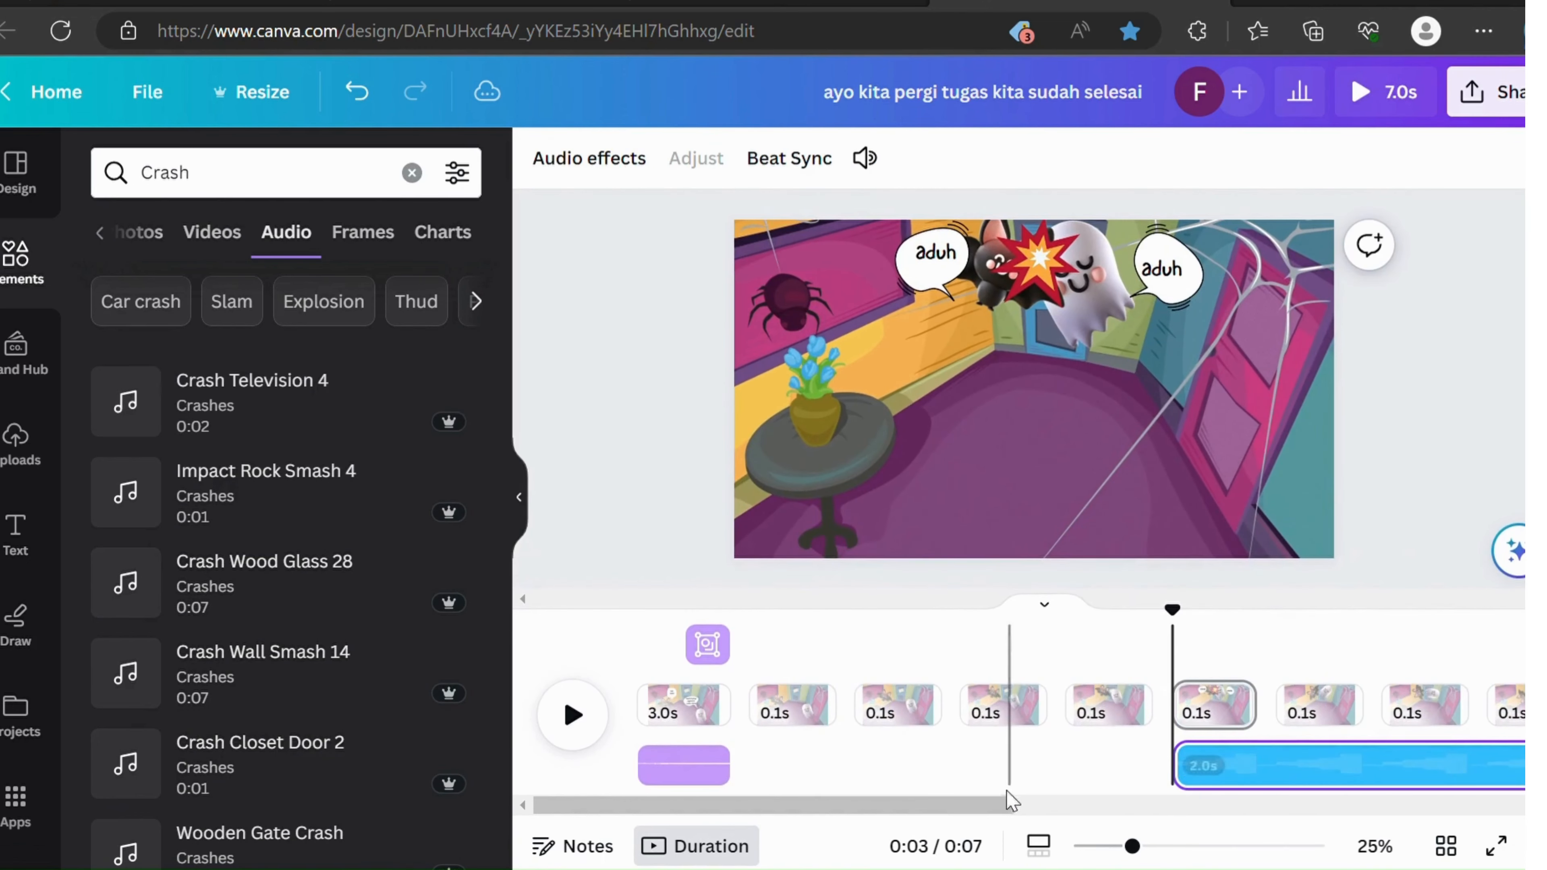
Step: Trim the end of the crash sound to 0.1 s so it covers only the collision page, and play the video
{"action": "left_click_drag", "start_coordinate": [988, 805], "coordinate": [1395, 832]}
{"action": "left_click_drag", "start_coordinate": [1351, 771], "coordinate": [718, 790]}
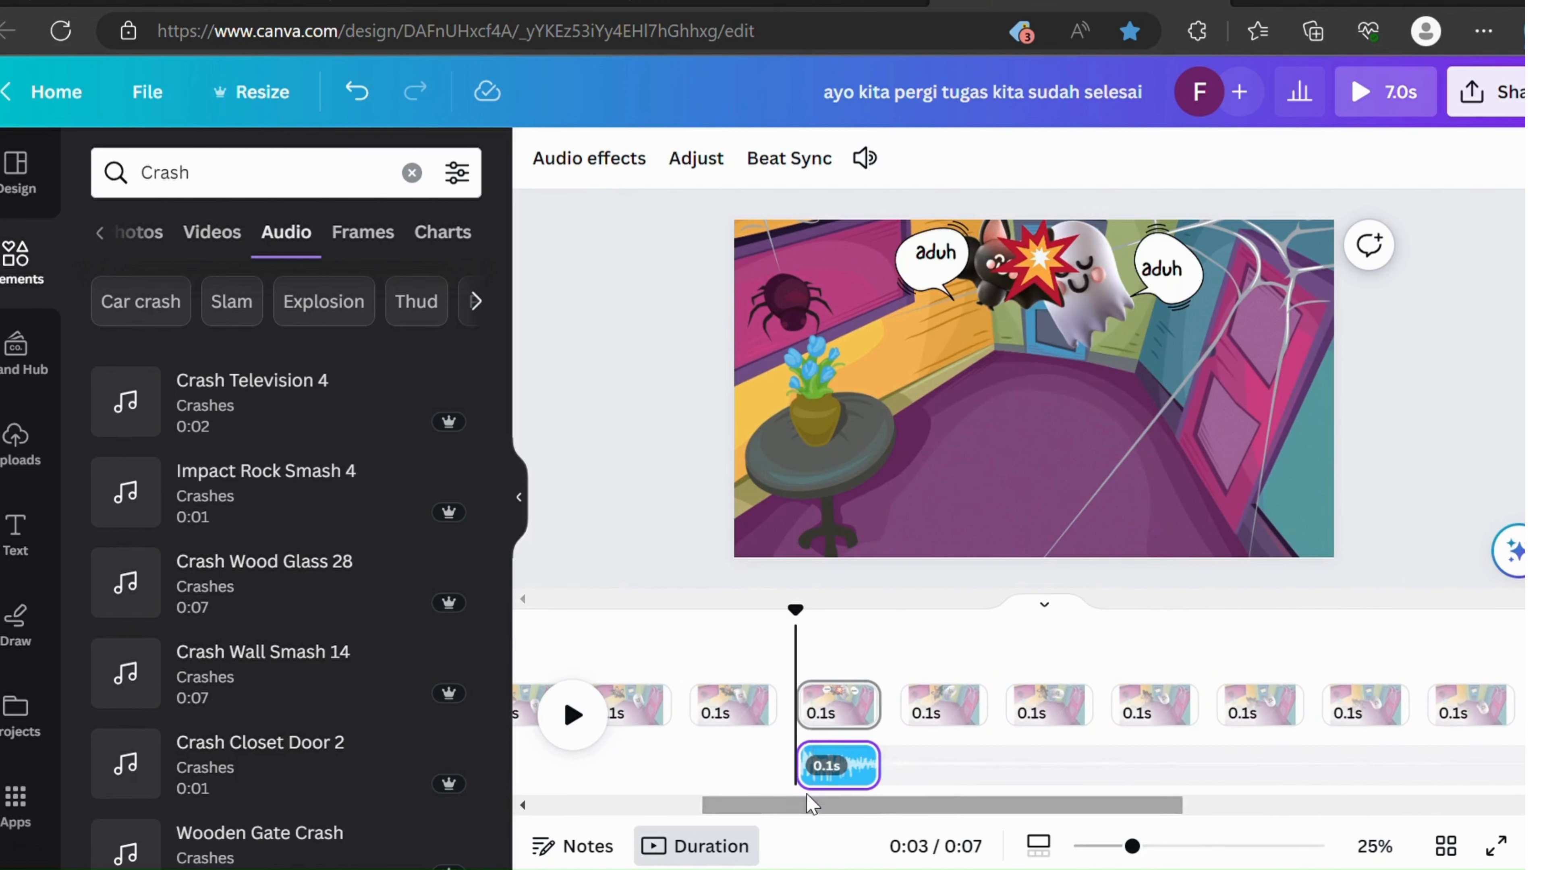
{"action": "left_click", "coordinate": [573, 715]}
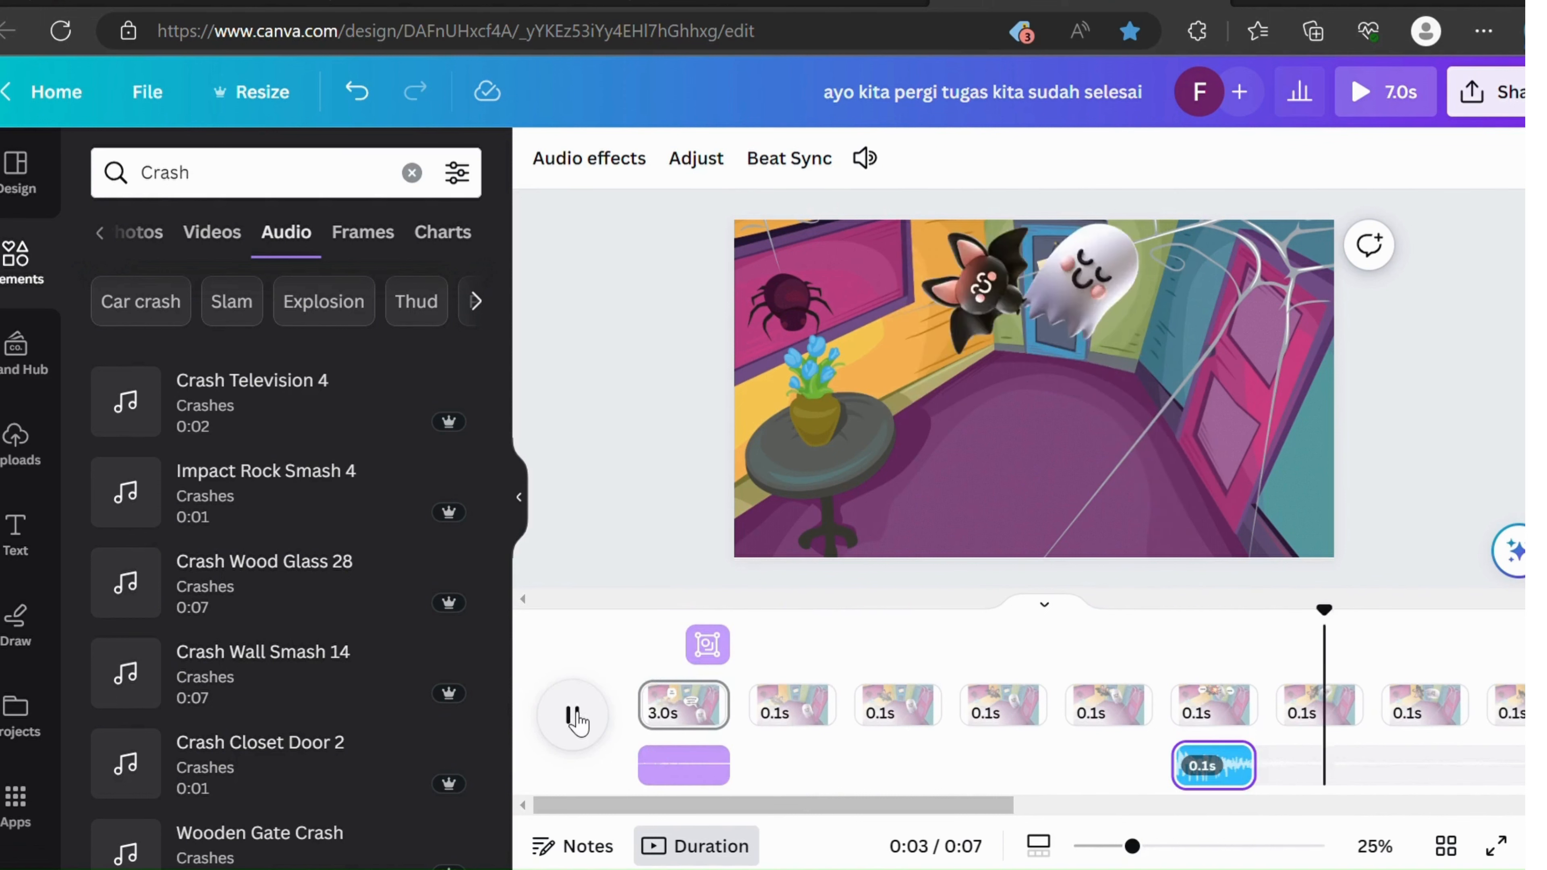
Step: Search the audio library for "ghost sound"
{"action": "left_click", "coordinate": [231, 195]}
{"action": "key", "text": "BackSpace"}
{"action": "key", "text": "BackSpace"}
{"action": "key", "text": "BackSpace"}
{"action": "key", "text": "BackSpace"}
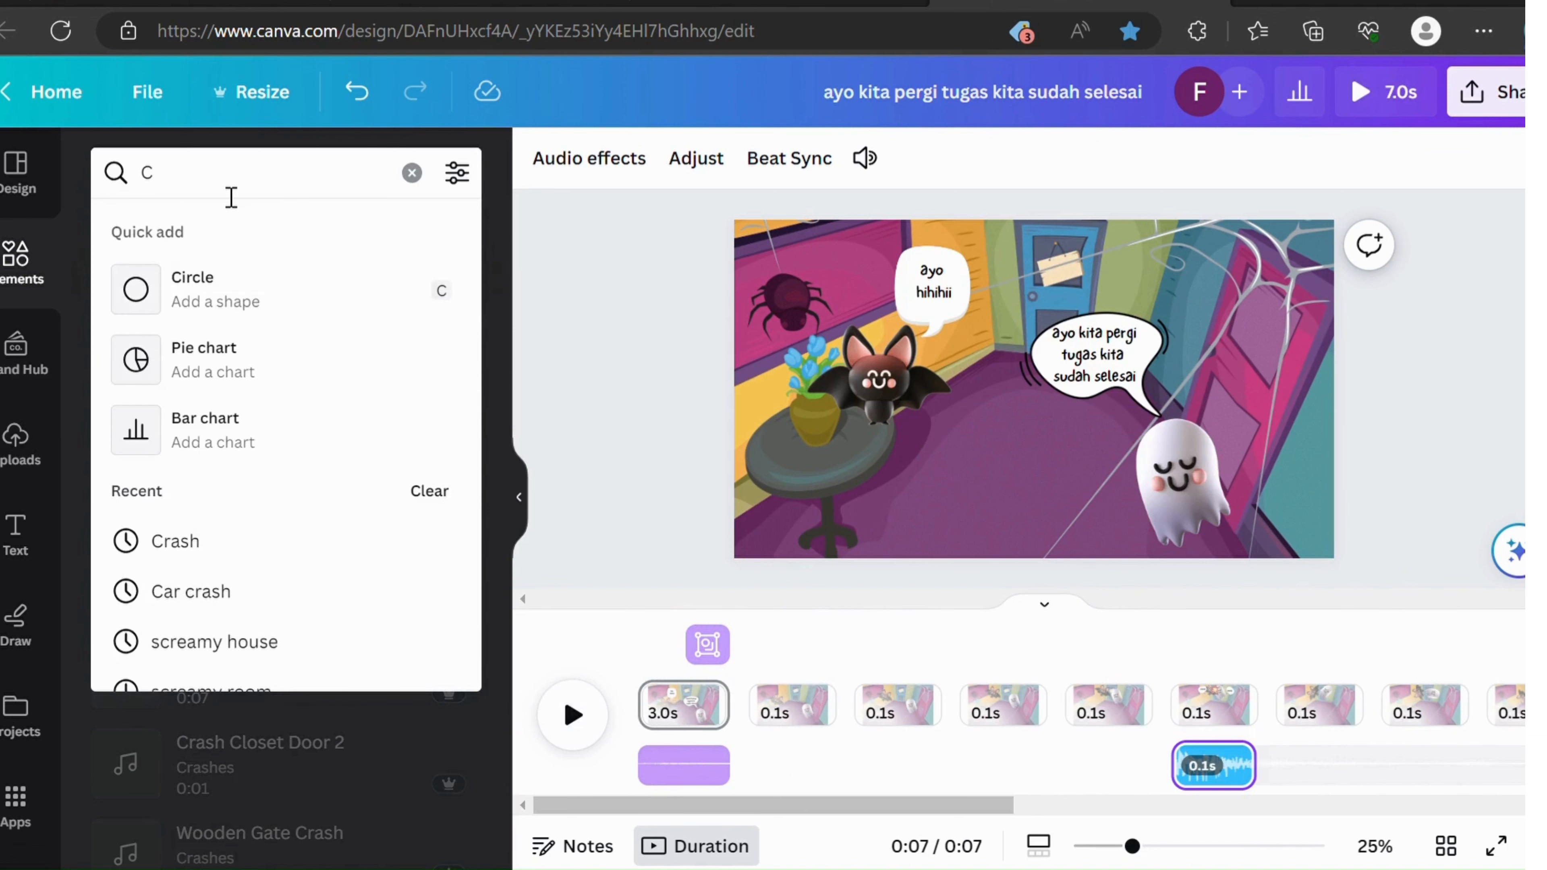
{"action": "type", "text": "ghost"}
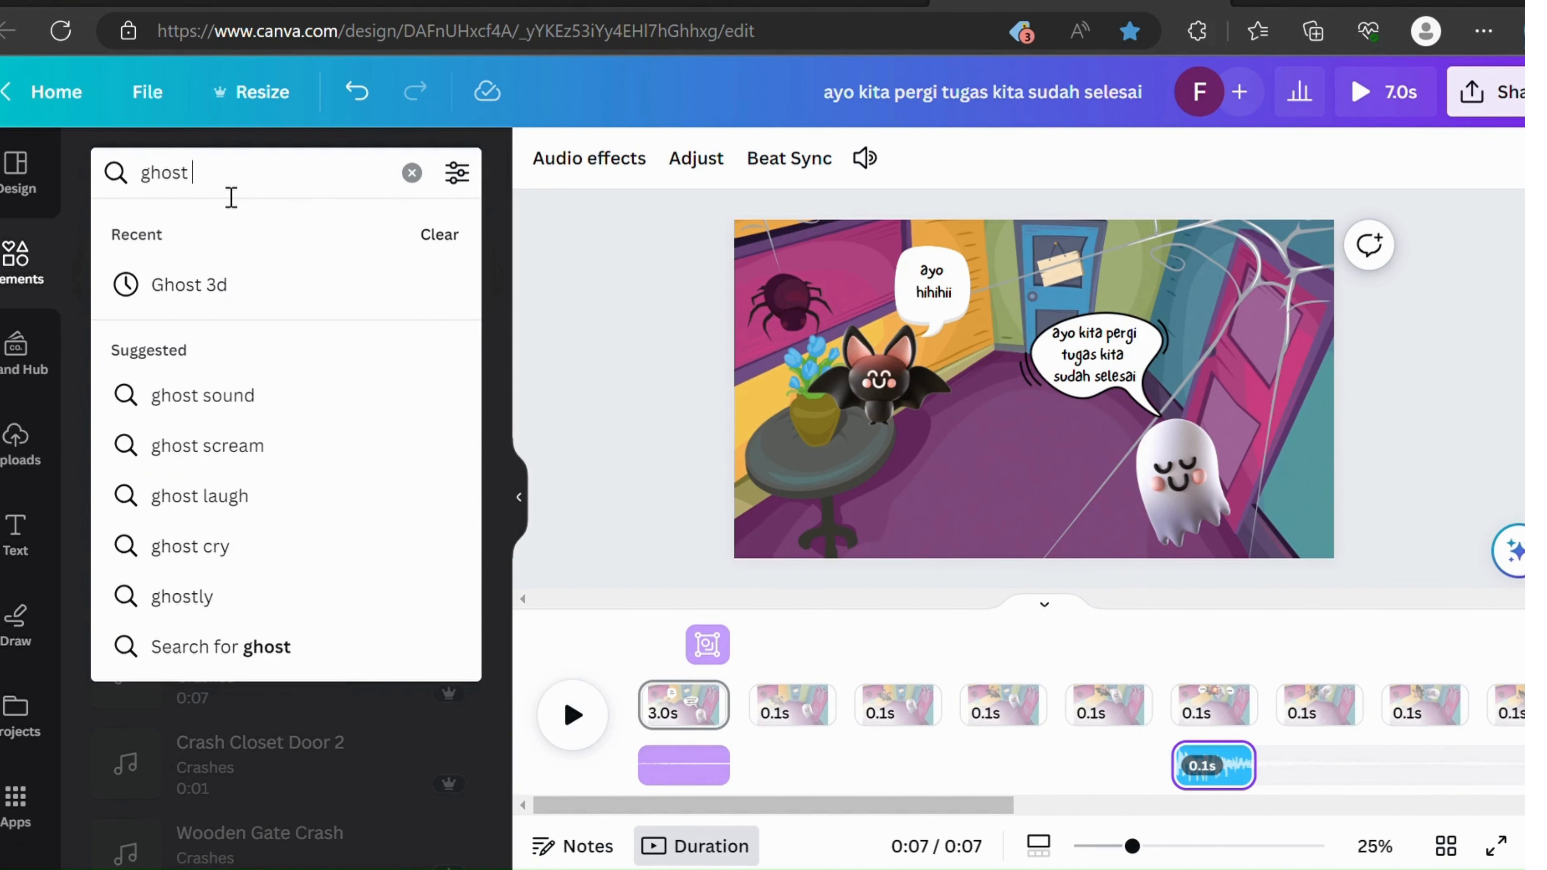
{"action": "left_click", "coordinate": [263, 395]}
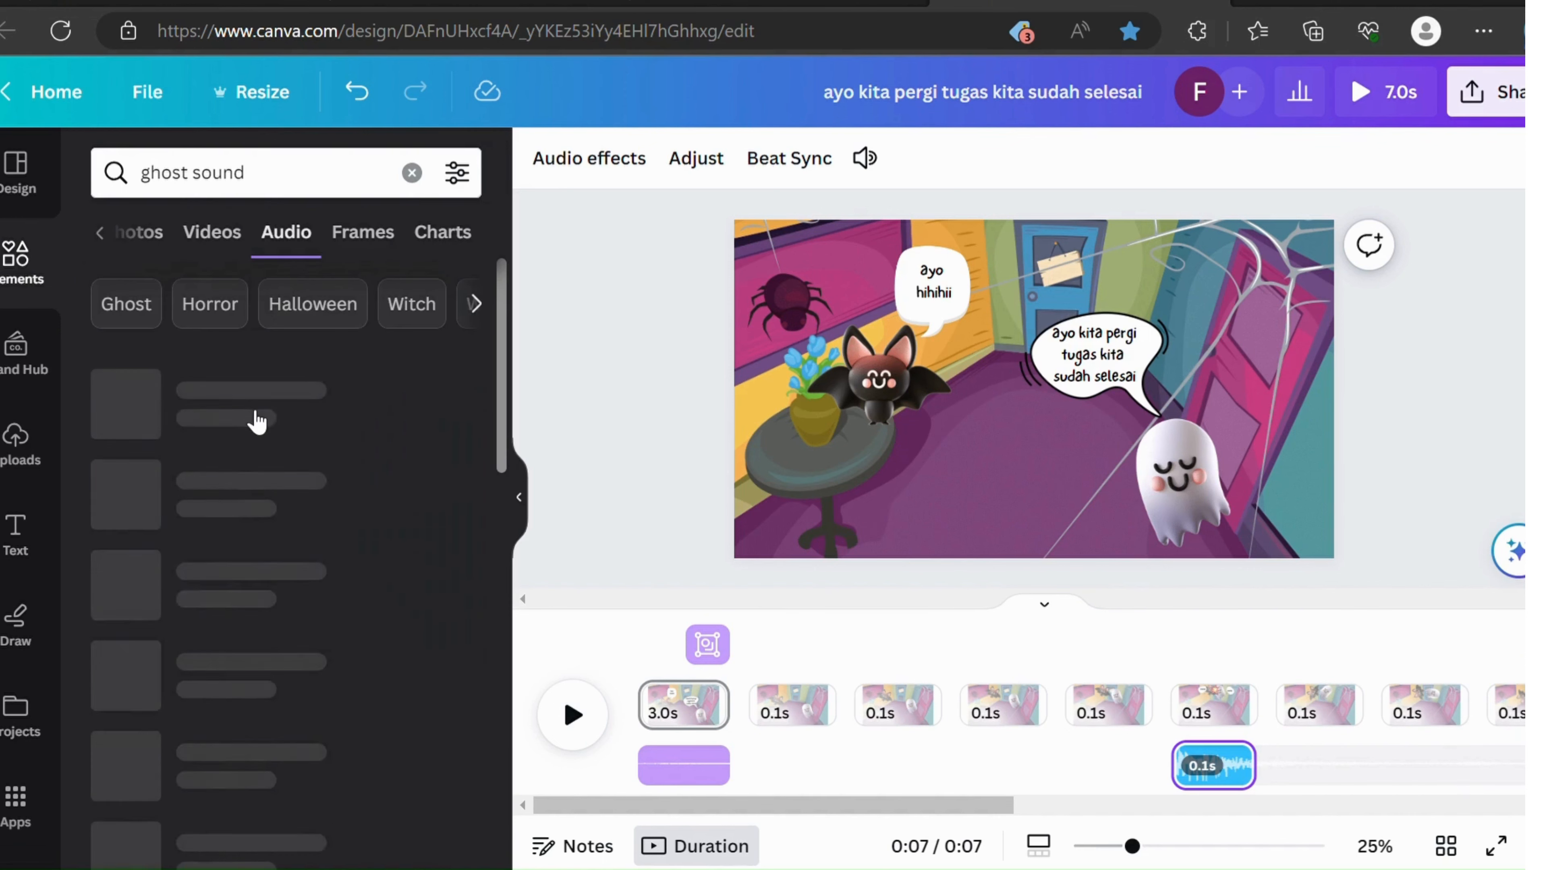
Step: Add a ghost sound effect from the second page, trim it to 0.3 s so it ends before the crash sound, and play the video
{"action": "scroll", "coordinate": [218, 506], "scroll_direction": "down", "scroll_amount": 8}
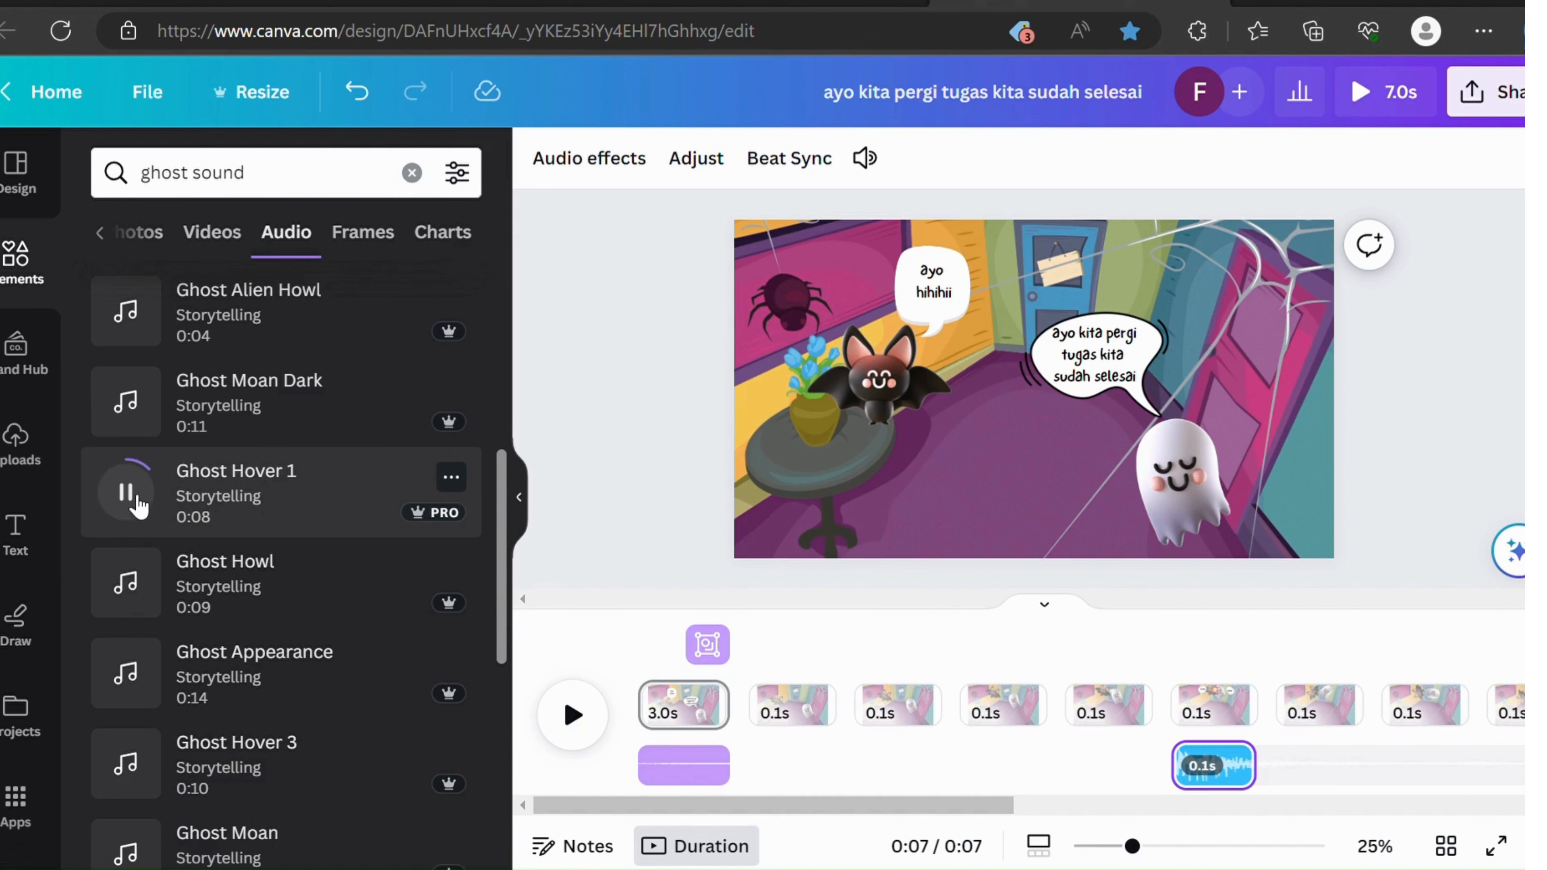
{"action": "left_click_drag", "start_coordinate": [364, 566], "coordinate": [1024, 811]}
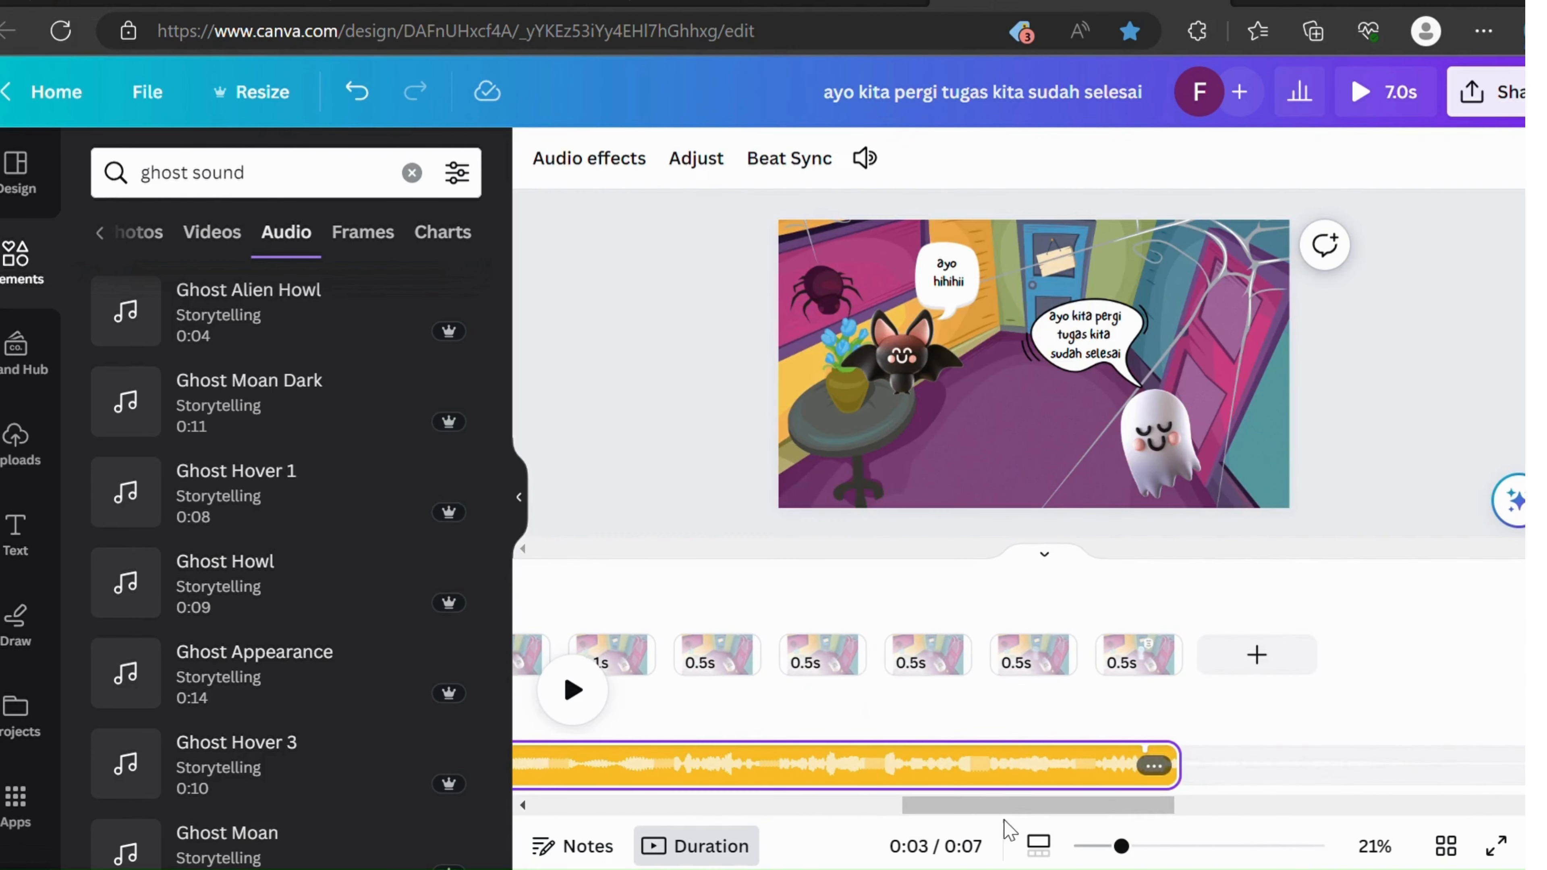
{"action": "left_click_drag", "start_coordinate": [1194, 772], "coordinate": [898, 797]}
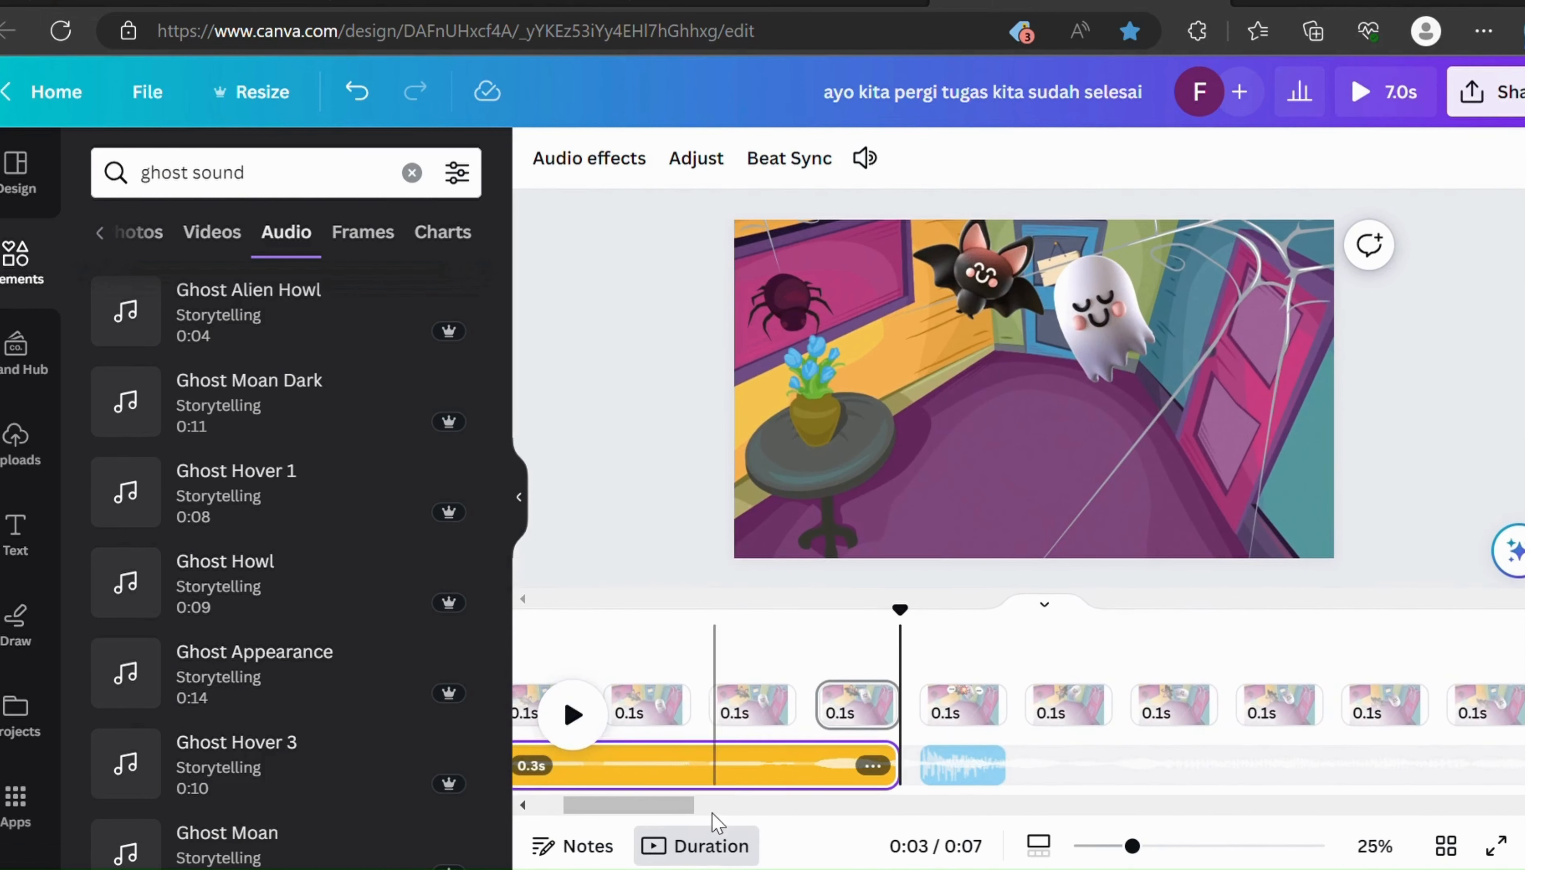
{"action": "left_click_drag", "start_coordinate": [676, 806], "coordinate": [649, 814]}
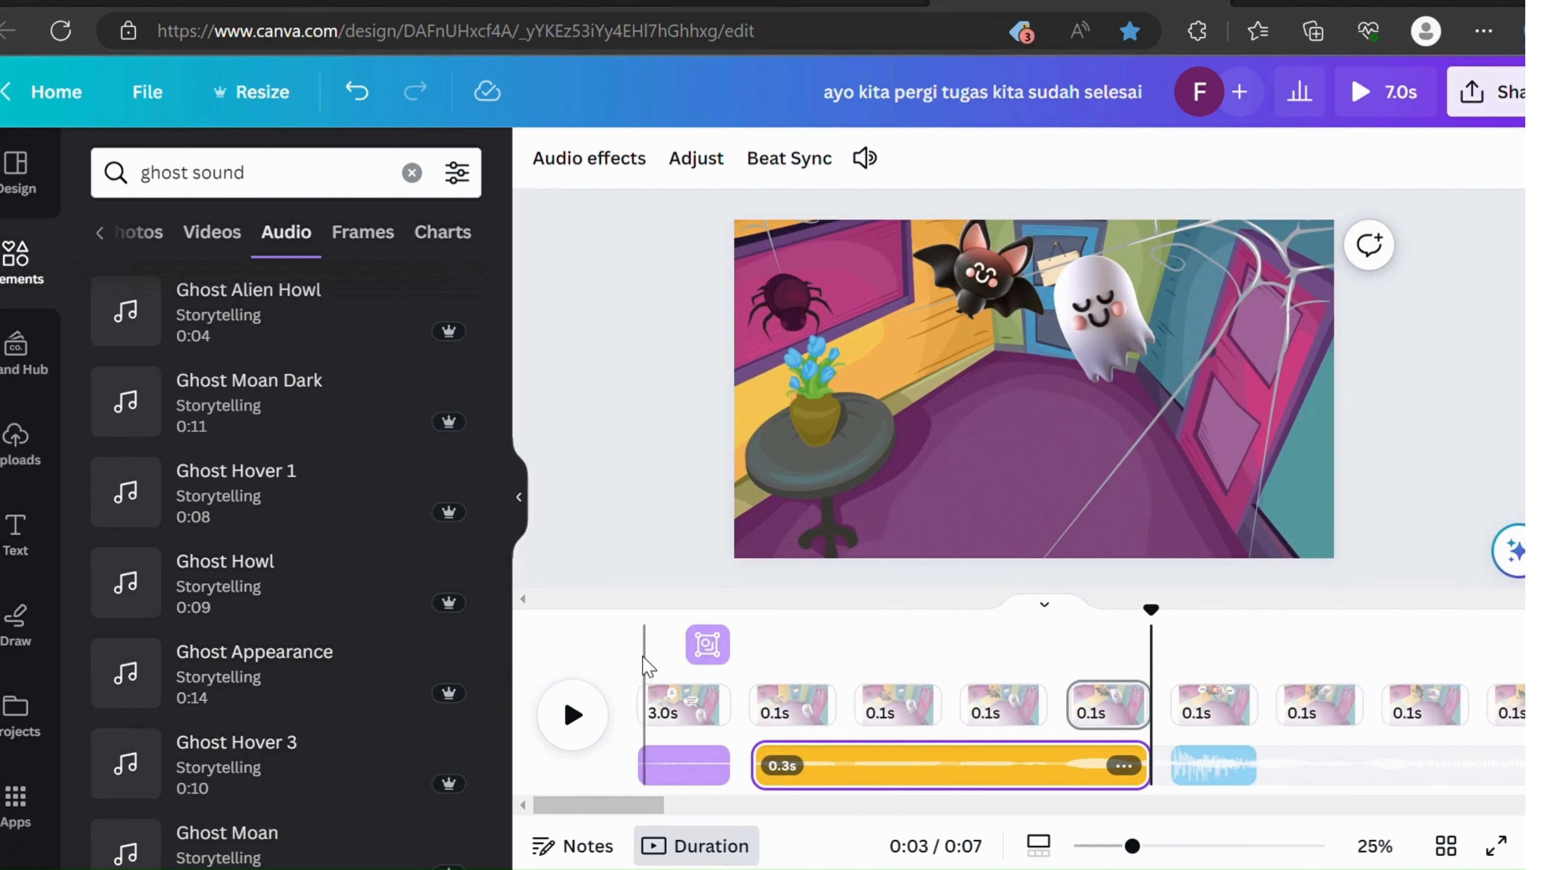
{"action": "left_click", "coordinate": [644, 667]}
{"action": "left_click", "coordinate": [573, 716]}
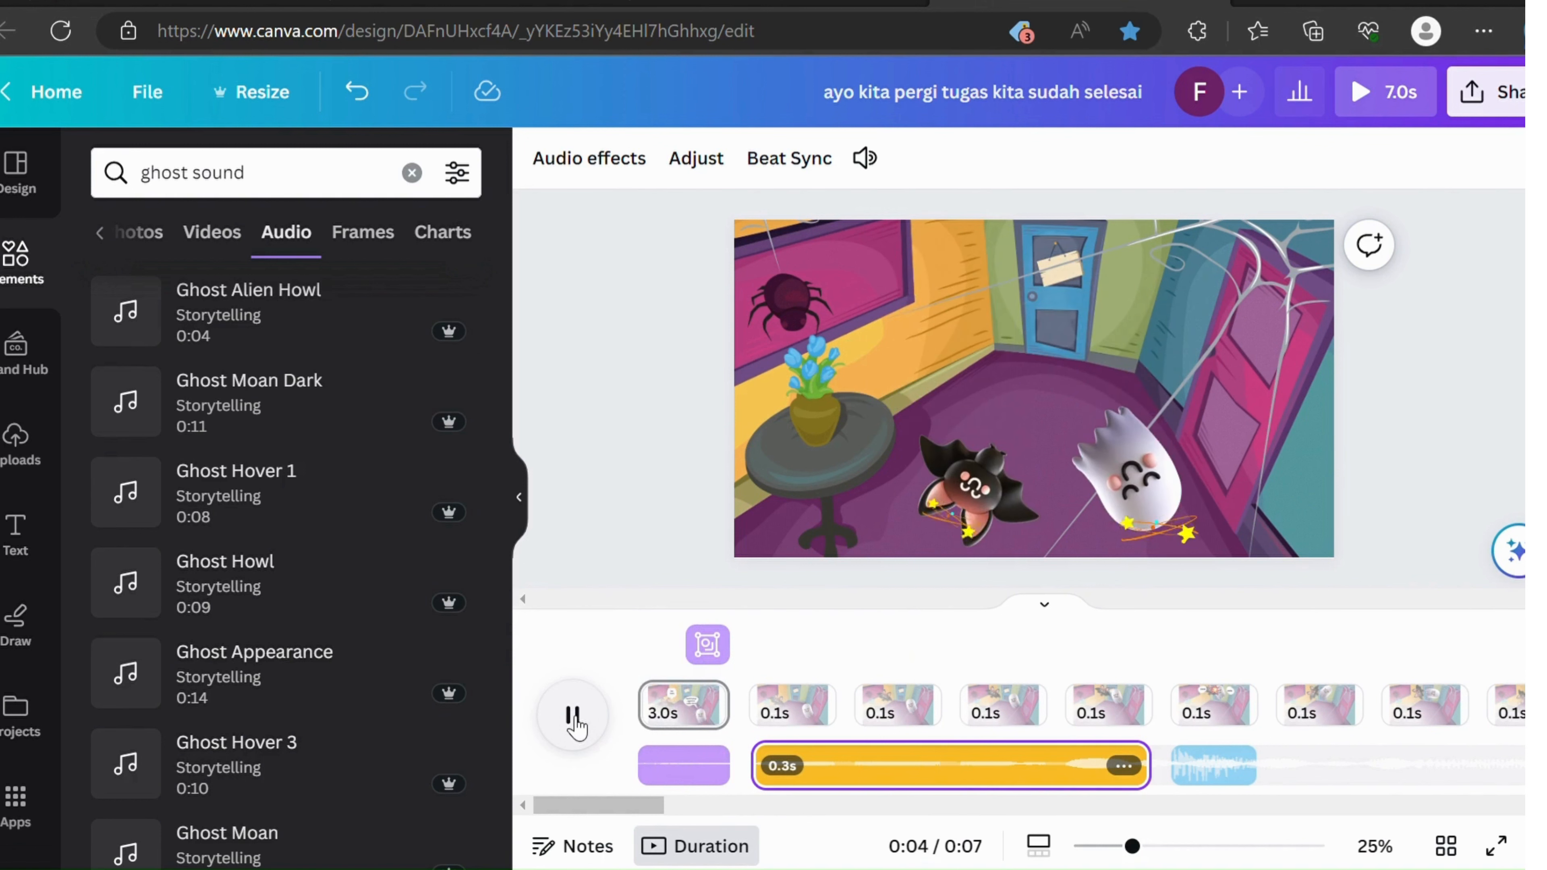
Step: Add the Ghost Moans Distant sound to the timeline, starting three pages before the first 0.5 s page
{"action": "scroll", "coordinate": [157, 682], "scroll_direction": "down", "scroll_amount": 3}
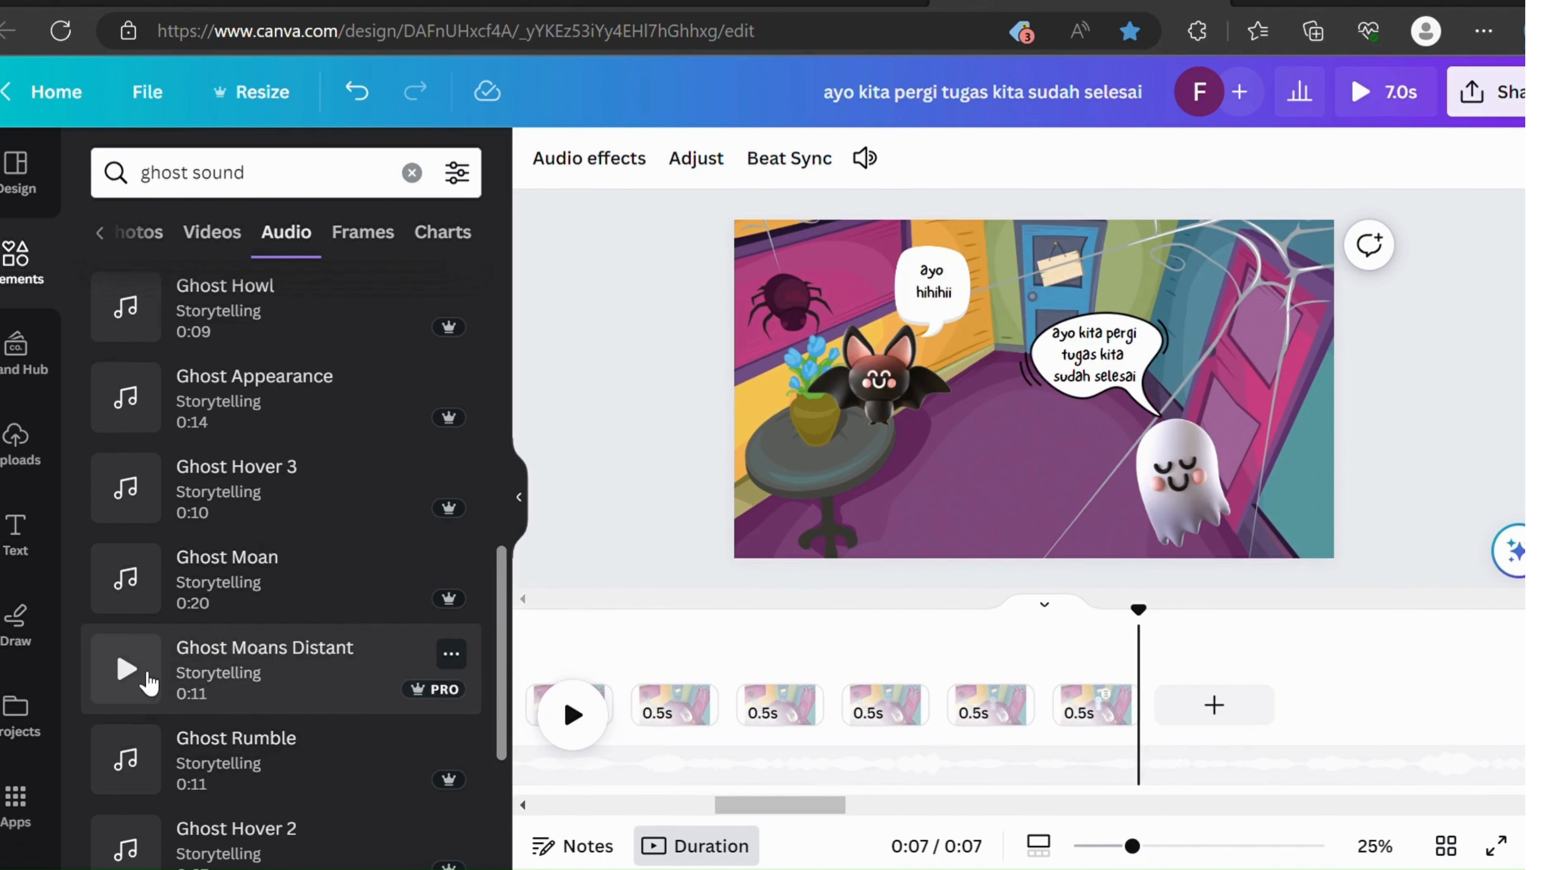
{"action": "left_click_drag", "start_coordinate": [148, 683], "coordinate": [1207, 786]}
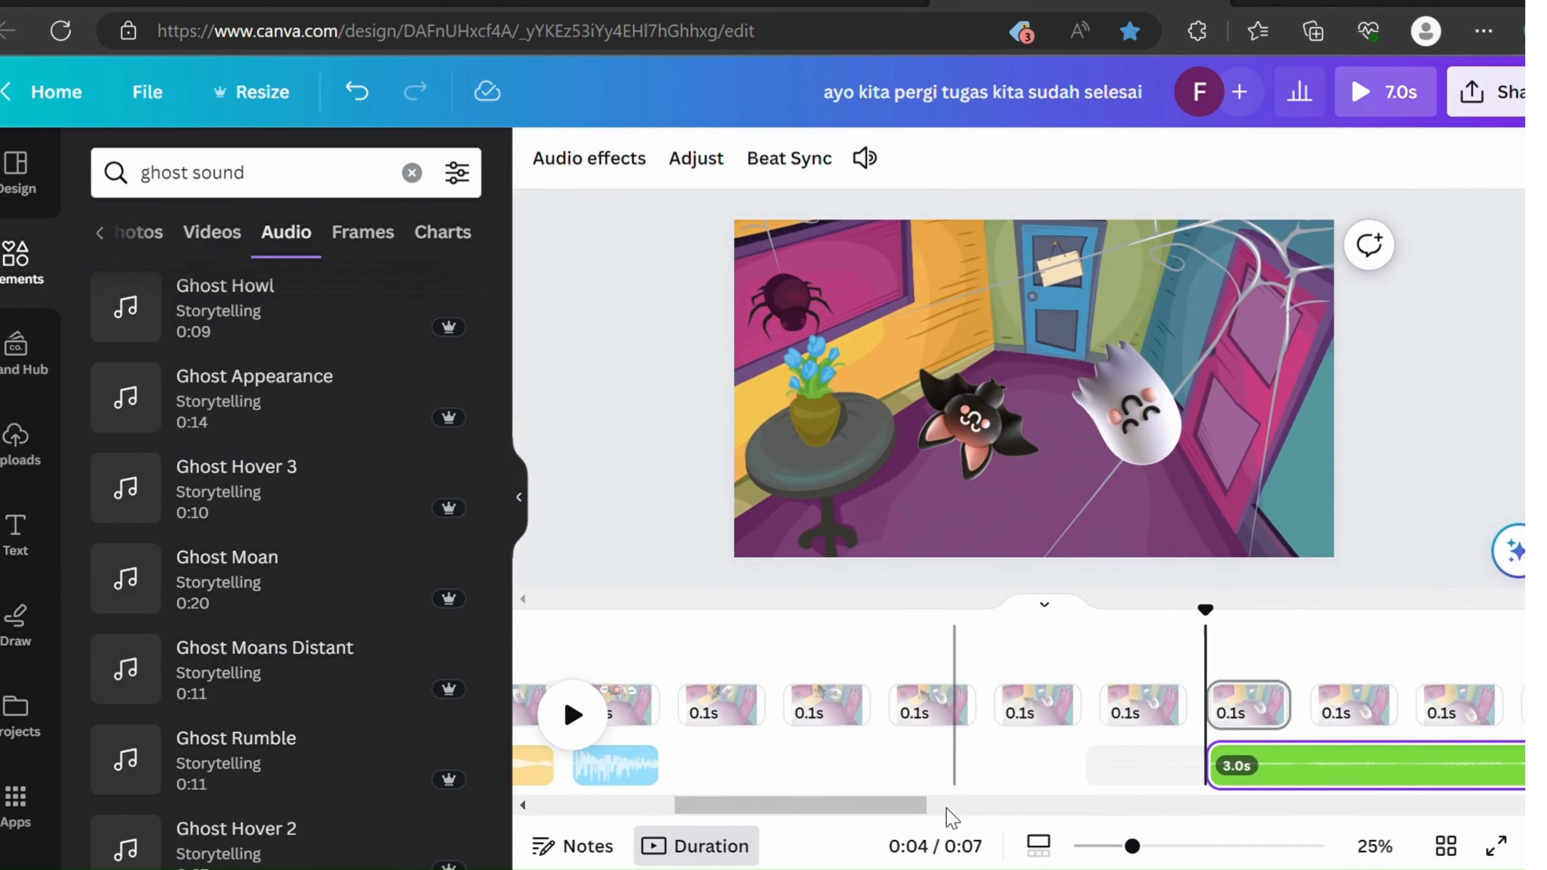
{"action": "left_click_drag", "start_coordinate": [915, 805], "coordinate": [1009, 817]}
{"action": "left_click_drag", "start_coordinate": [1050, 821], "coordinate": [1054, 822]}
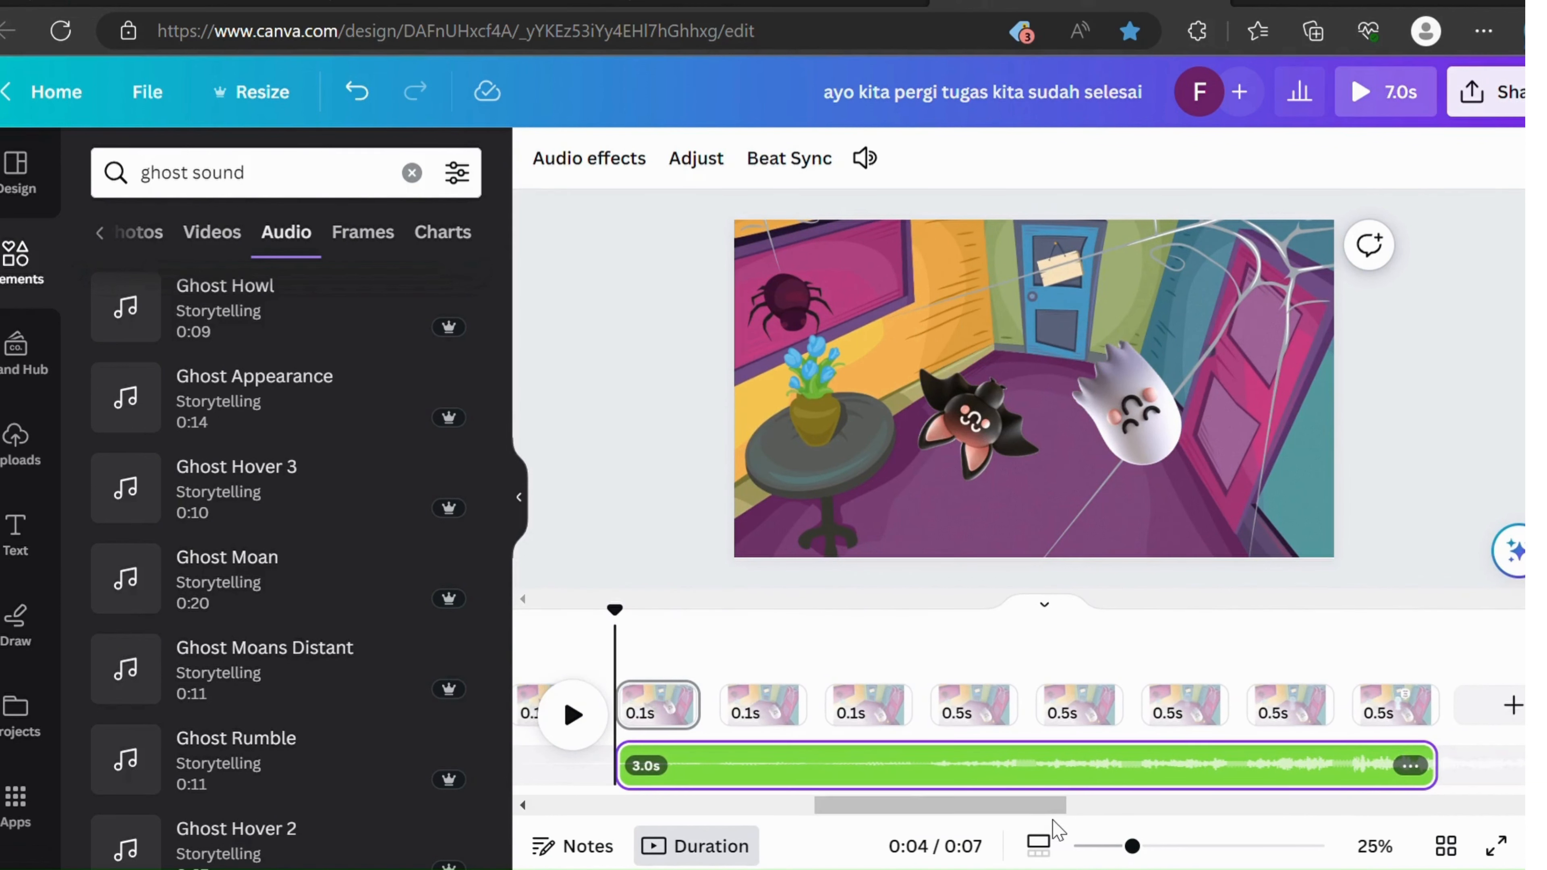
Step: Check the pages with the fallen bat and ghost, and trim the start of Ghost Moans Distant to the first 0.5 s page, leaving 2.7 s
{"action": "left_click", "coordinate": [683, 721]}
{"action": "left_click", "coordinate": [786, 714]}
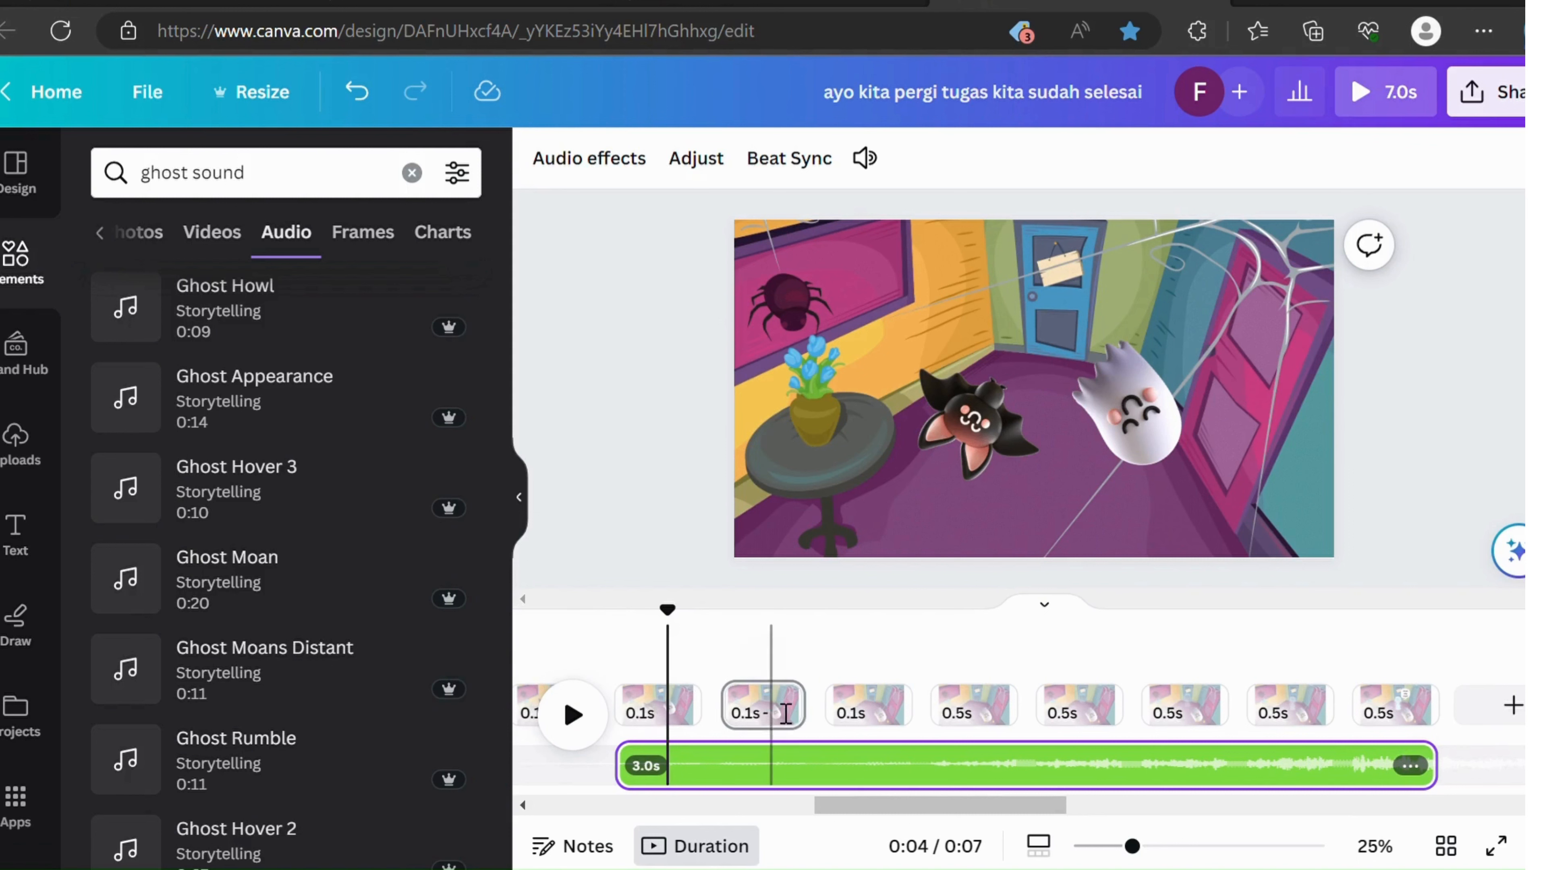
{"action": "left_click", "coordinate": [786, 714]}
{"action": "left_click", "coordinate": [882, 709]}
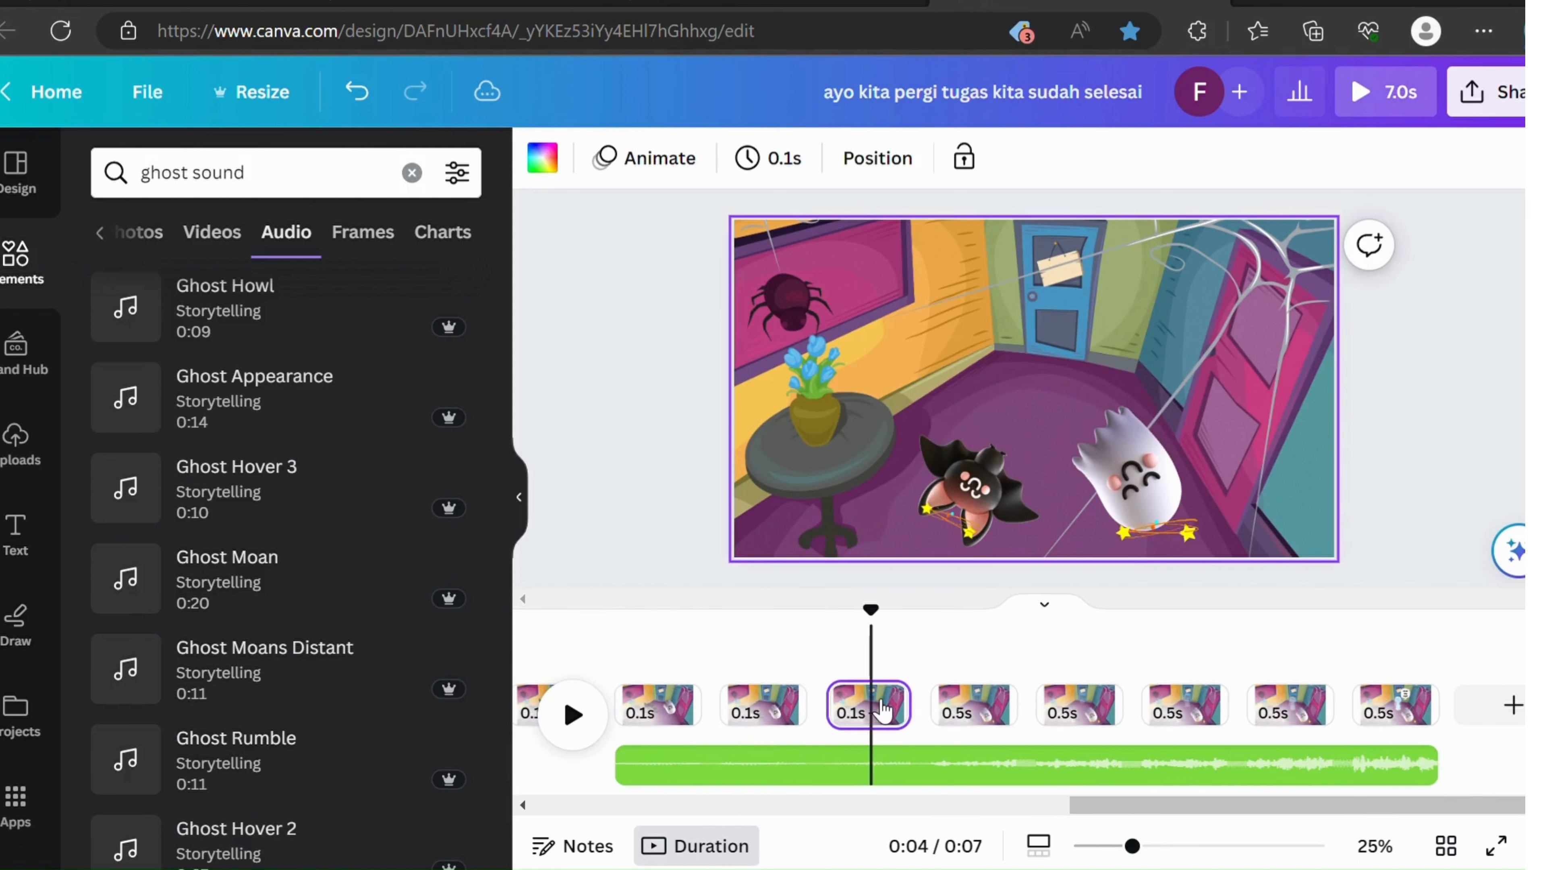
{"action": "left_click", "coordinate": [966, 712]}
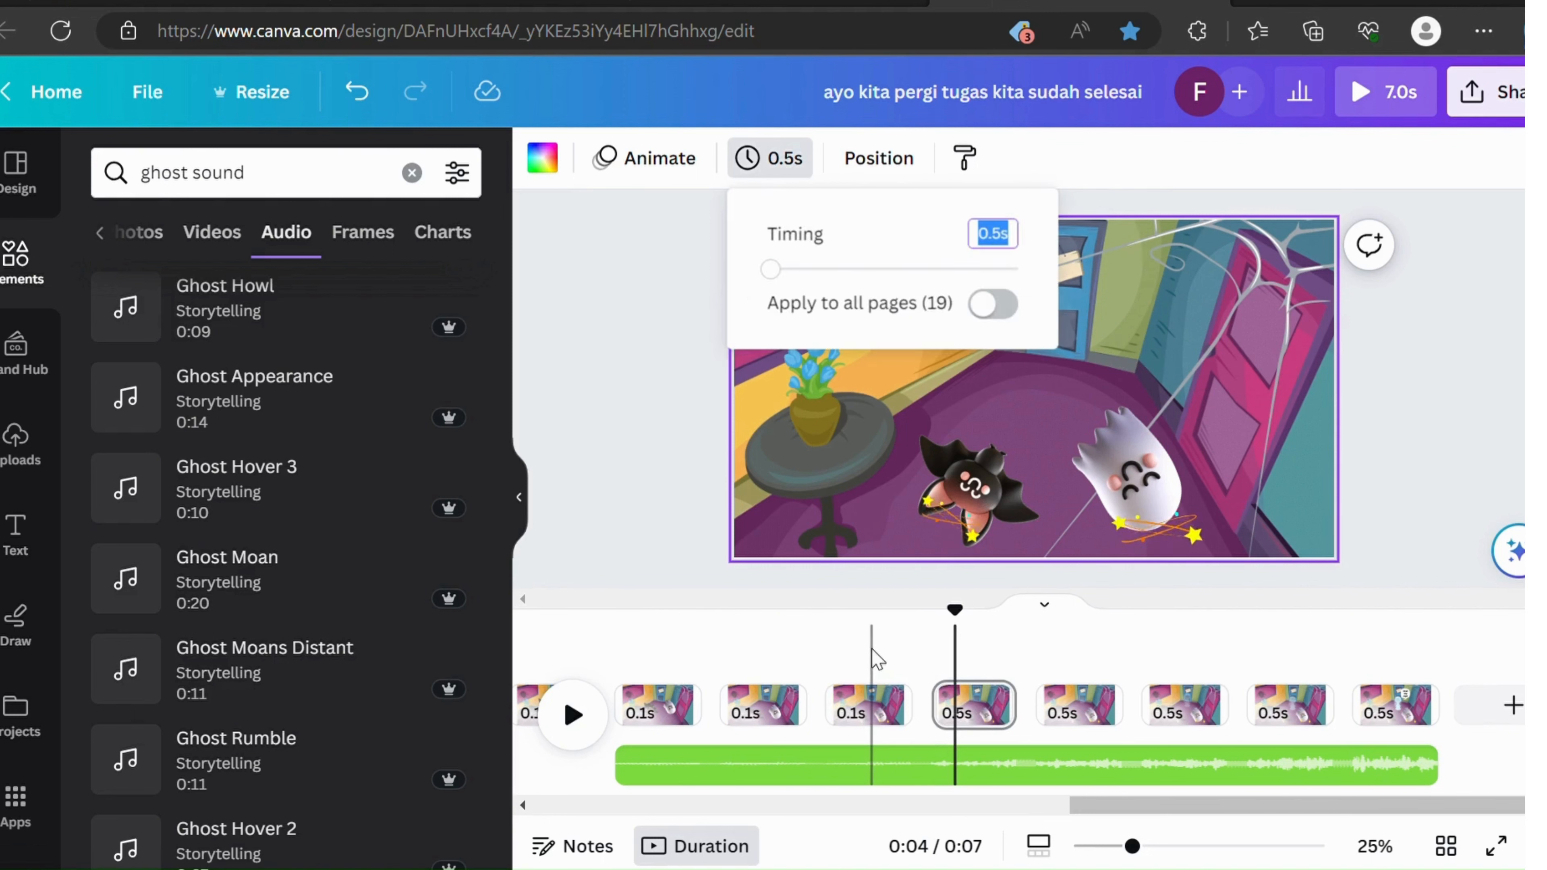
{"action": "left_click", "coordinate": [869, 710]}
{"action": "left_click", "coordinate": [974, 714]}
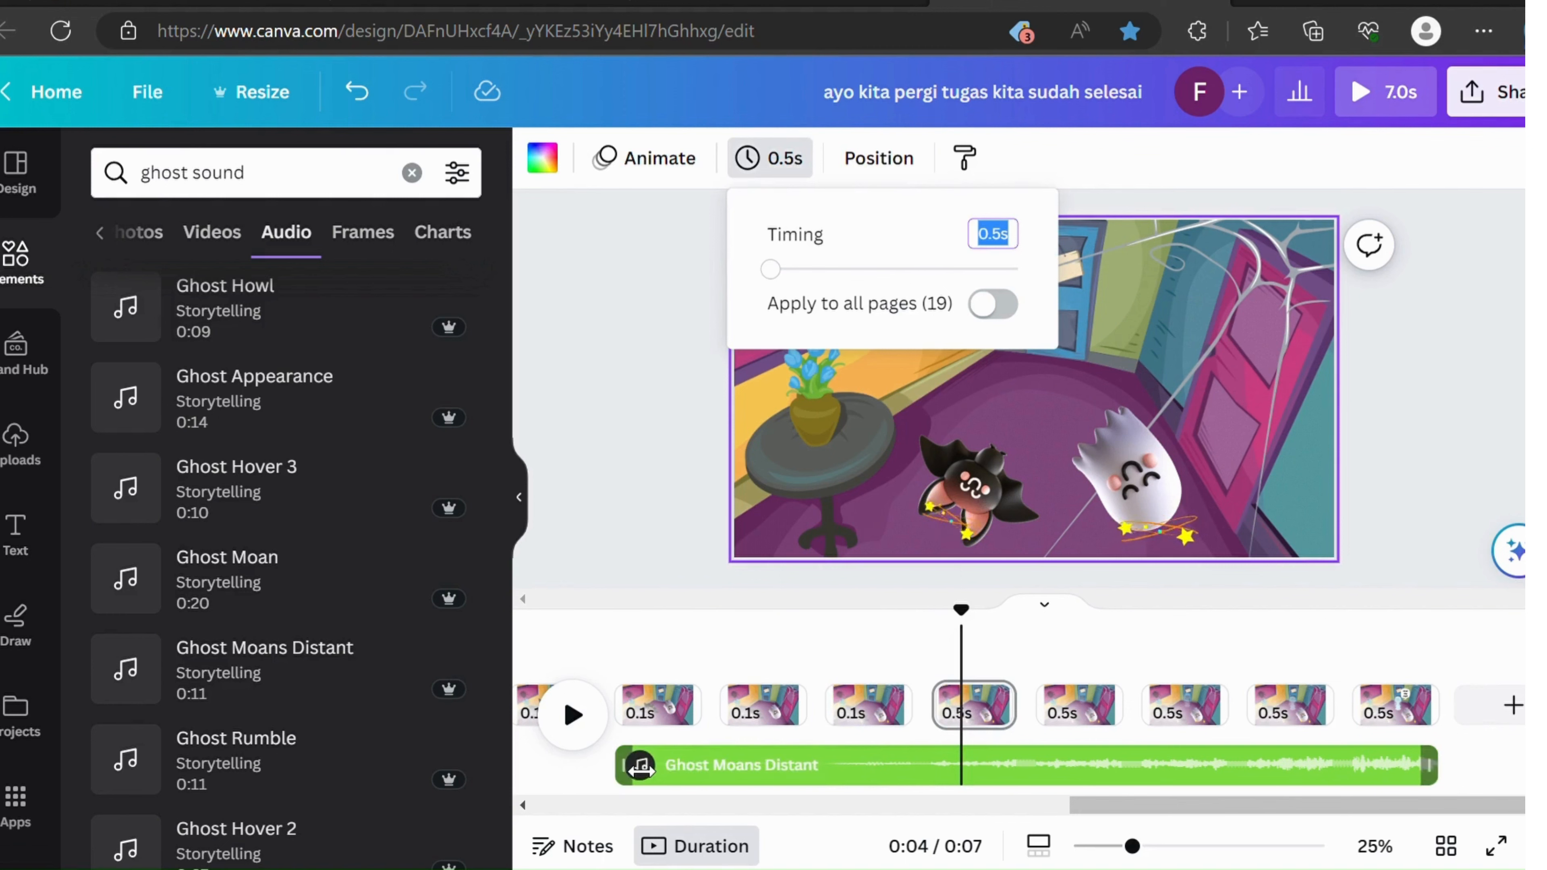
{"action": "left_click_drag", "start_coordinate": [637, 768], "coordinate": [1136, 749]}
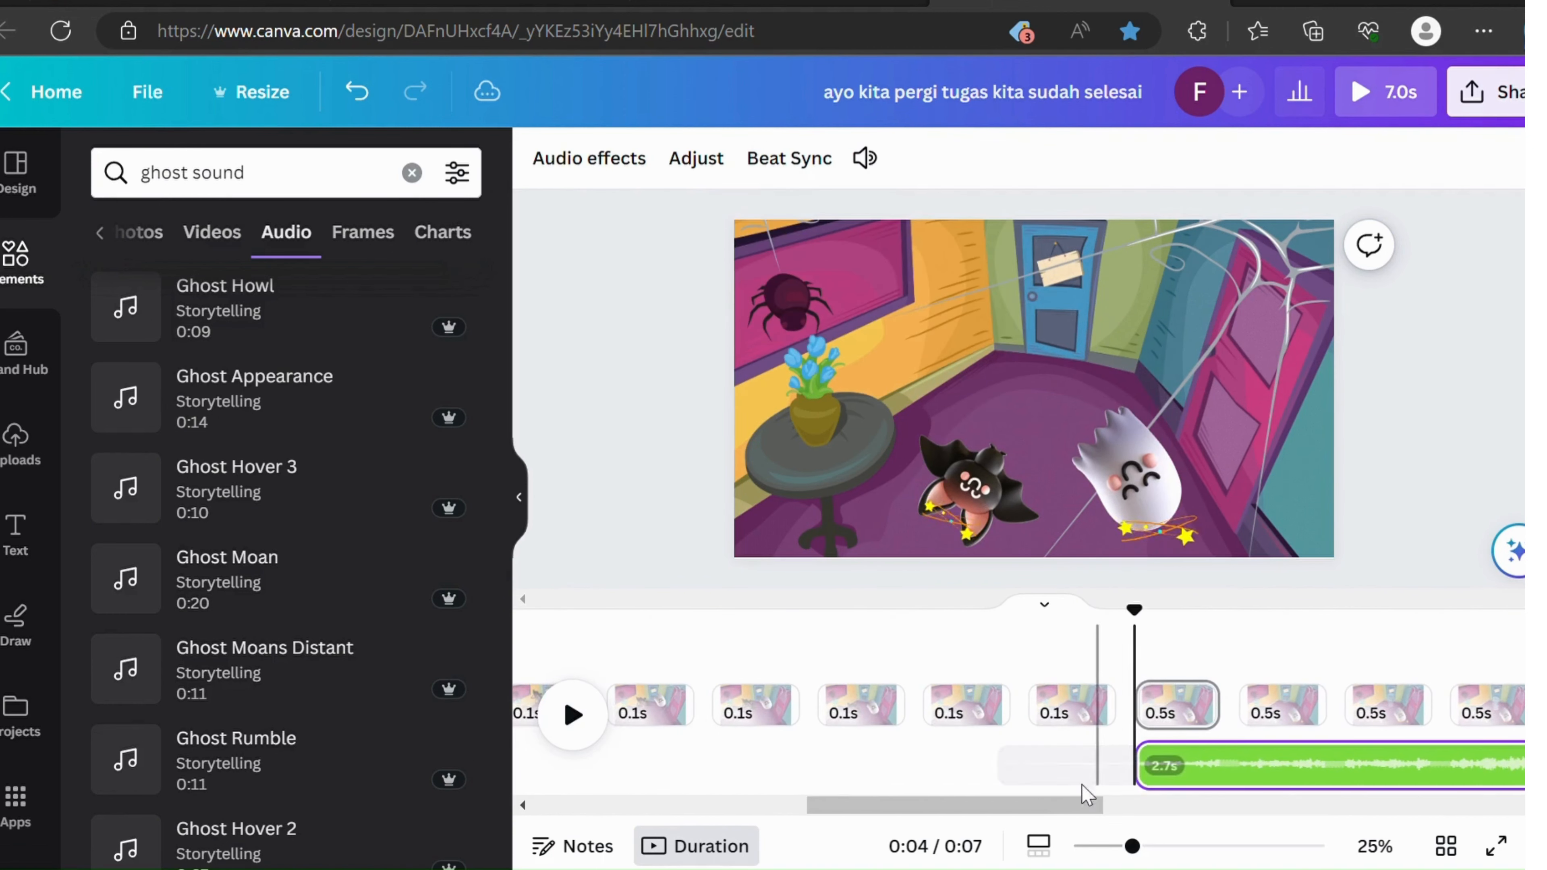
Step: Trim the end of Ghost Moans Distant to the second-to-last page, leaving 2.1 s, and play the result
{"action": "left_click_drag", "start_coordinate": [1038, 810], "coordinate": [1119, 809]}
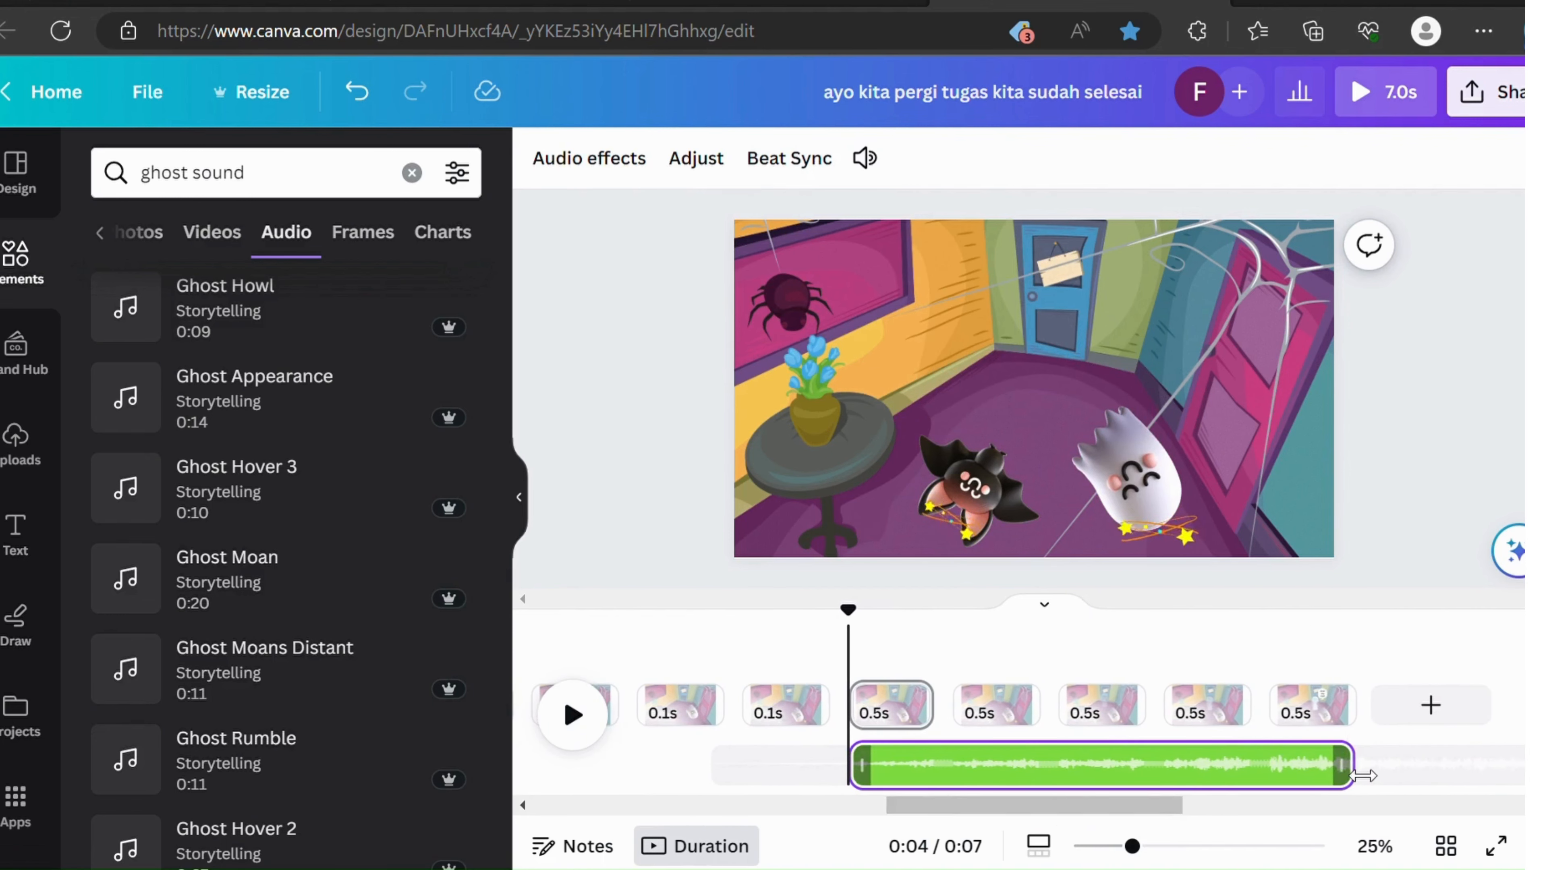
{"action": "left_click_drag", "start_coordinate": [1363, 775], "coordinate": [1270, 779]}
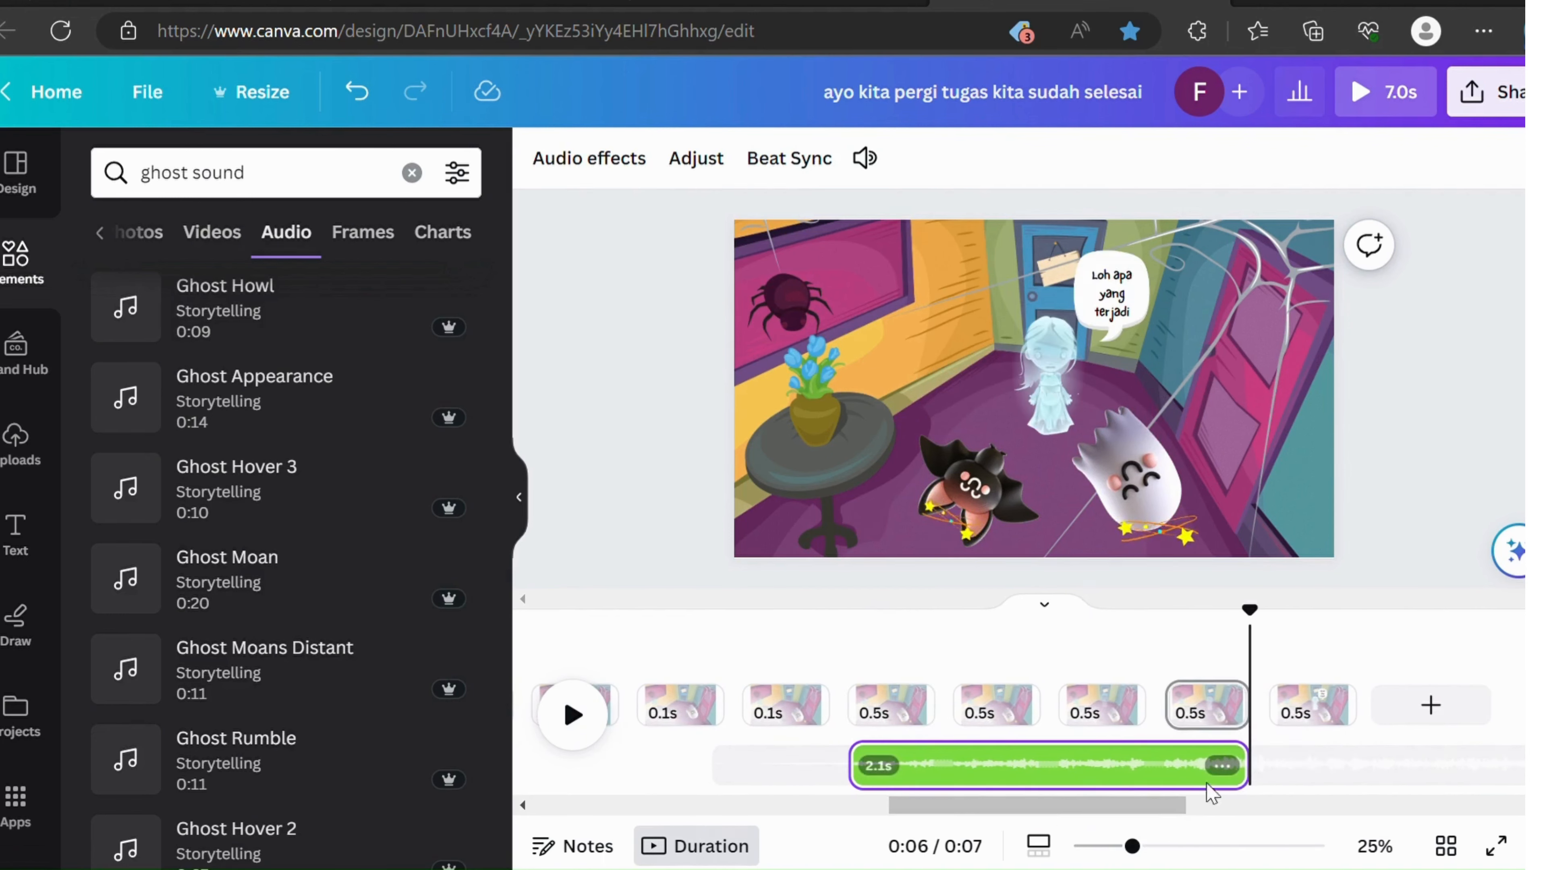
{"action": "left_click", "coordinate": [844, 664]}
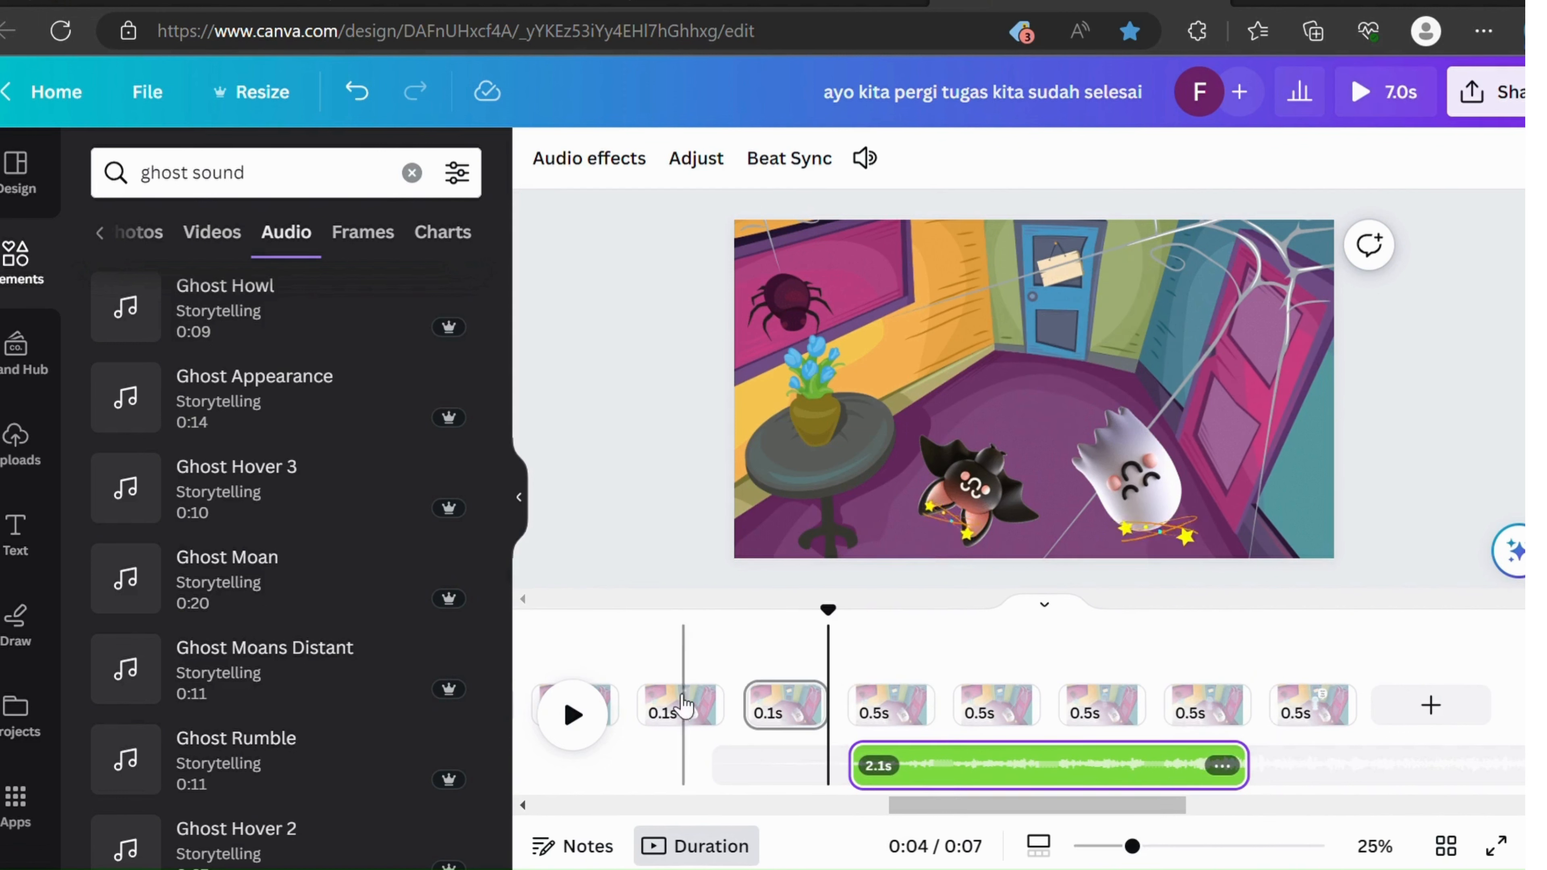
{"action": "left_click", "coordinate": [573, 715]}
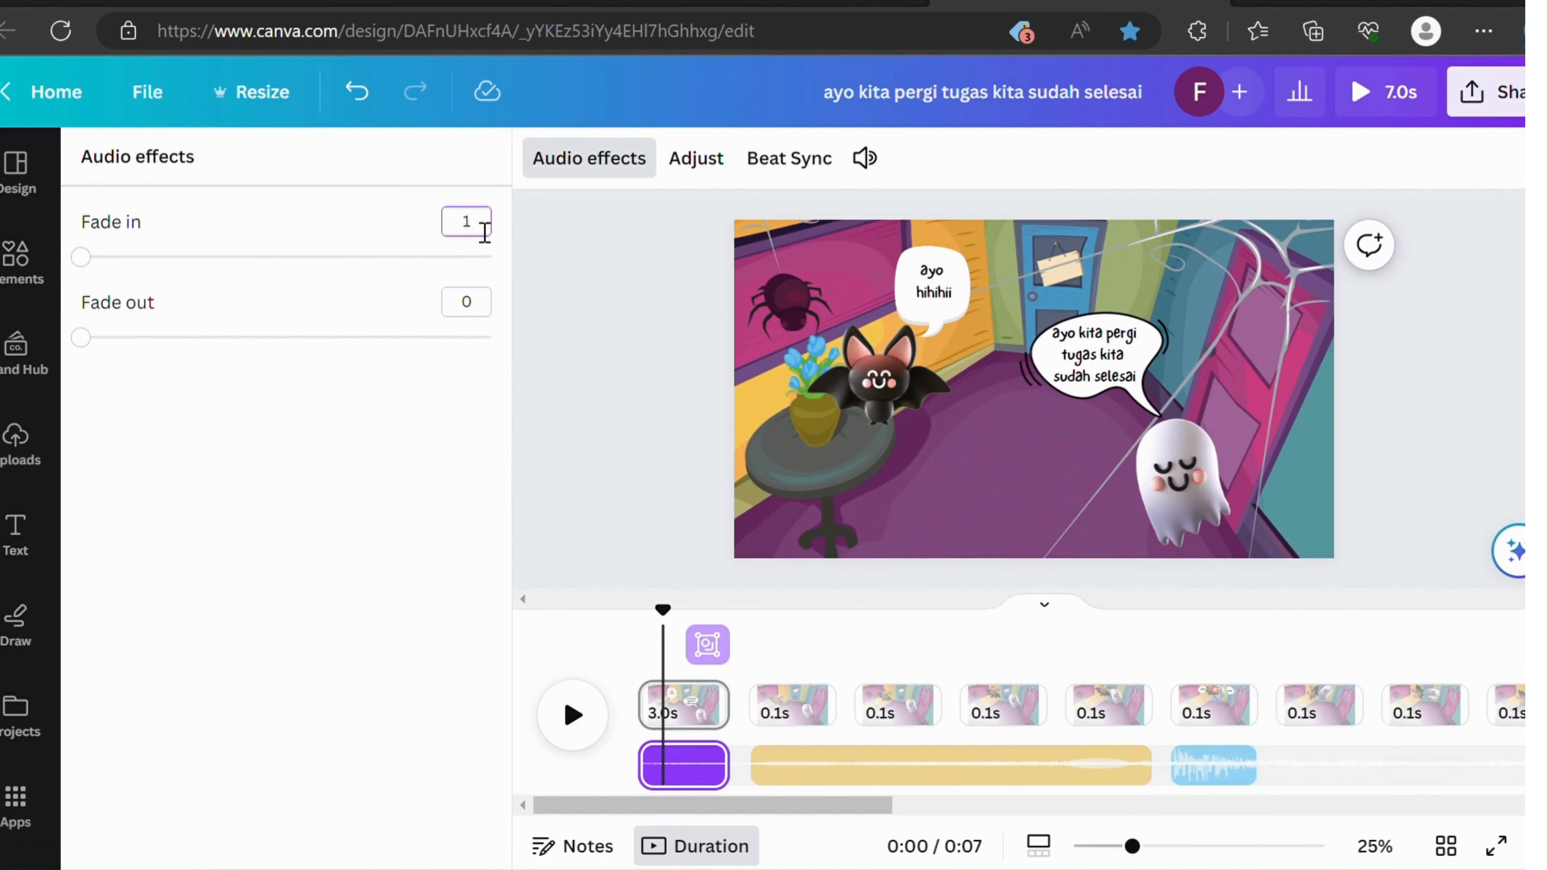
Step: Set the fade-out of the first page's music to 1.0 s and play the video
{"action": "left_click", "coordinate": [489, 304]}
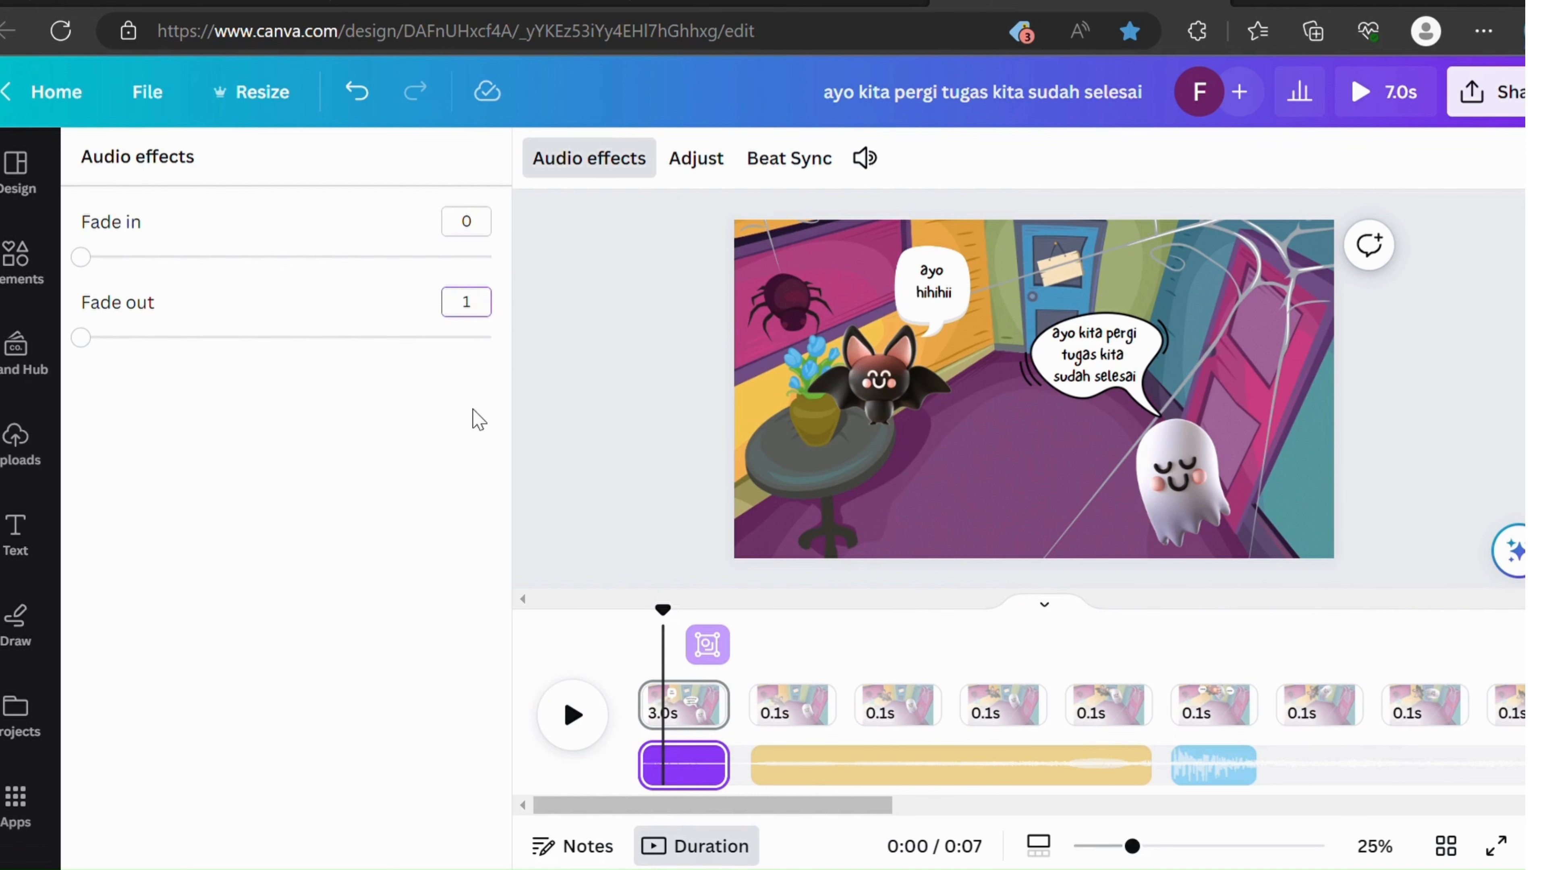
{"action": "type", "text": "1"}
{"action": "key", "text": "Return"}
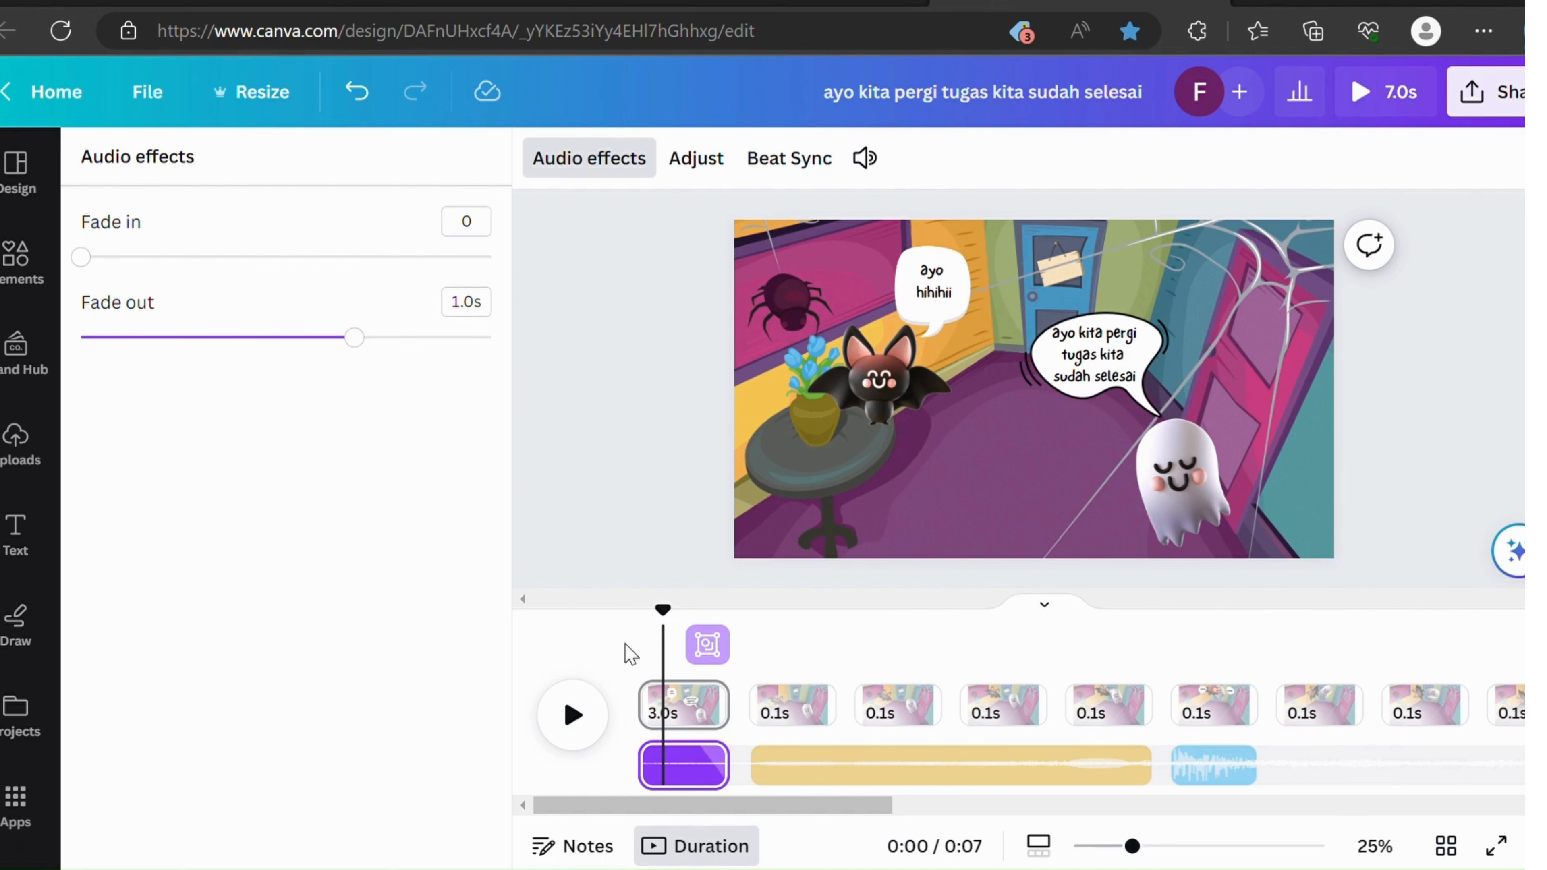
{"action": "left_click", "coordinate": [591, 715]}
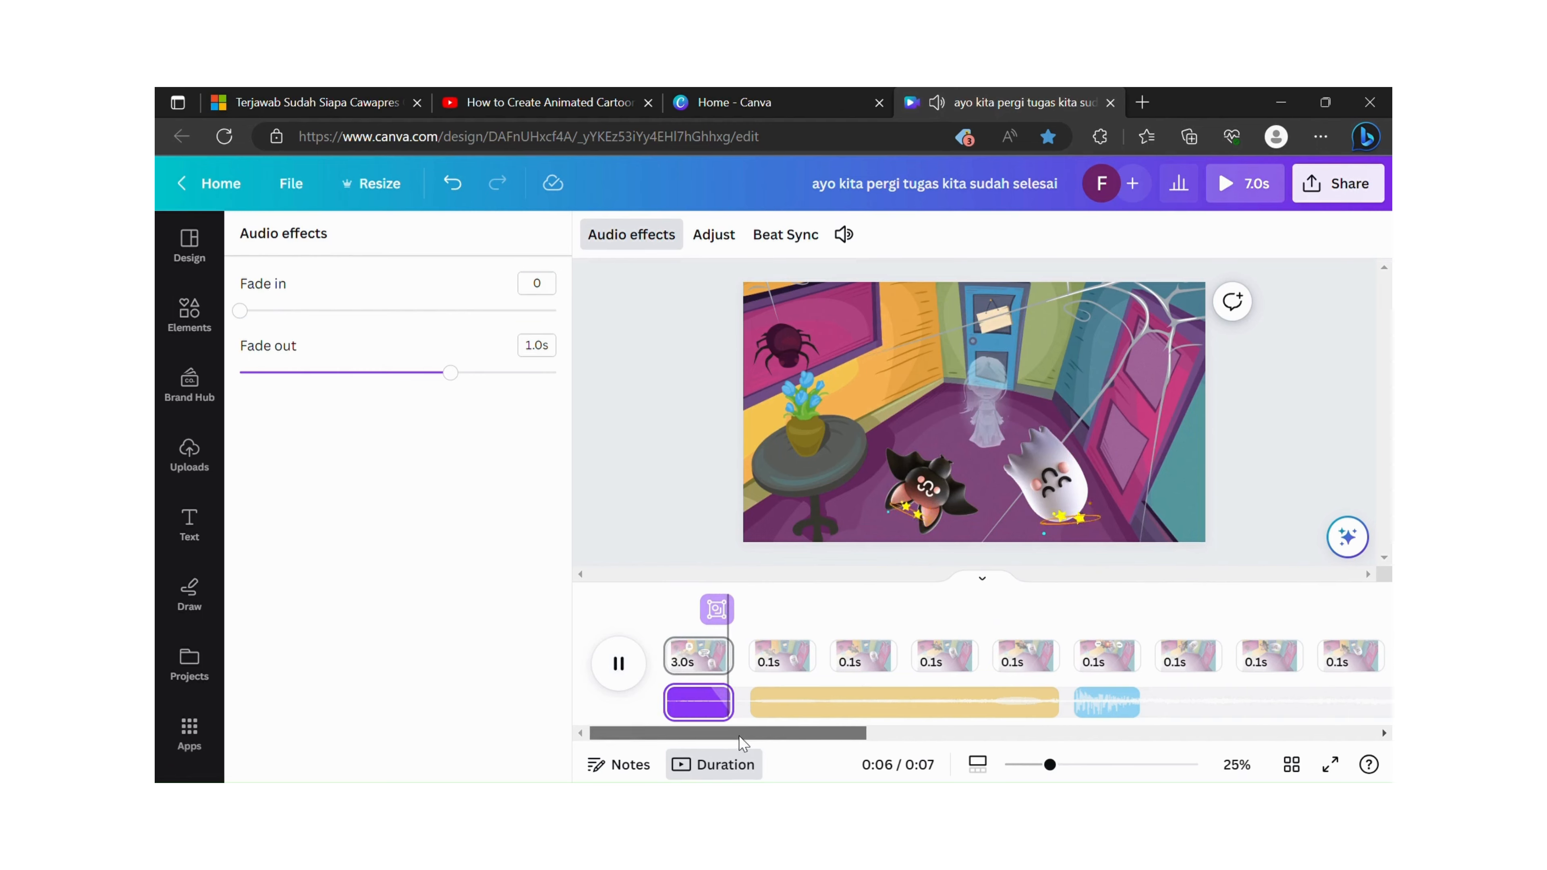
Step: Extend the end of Ghost Moans Distant to the end of the last page and set its fade-out to 1.3 s
{"action": "left_click_drag", "start_coordinate": [740, 737], "coordinate": [1080, 741]}
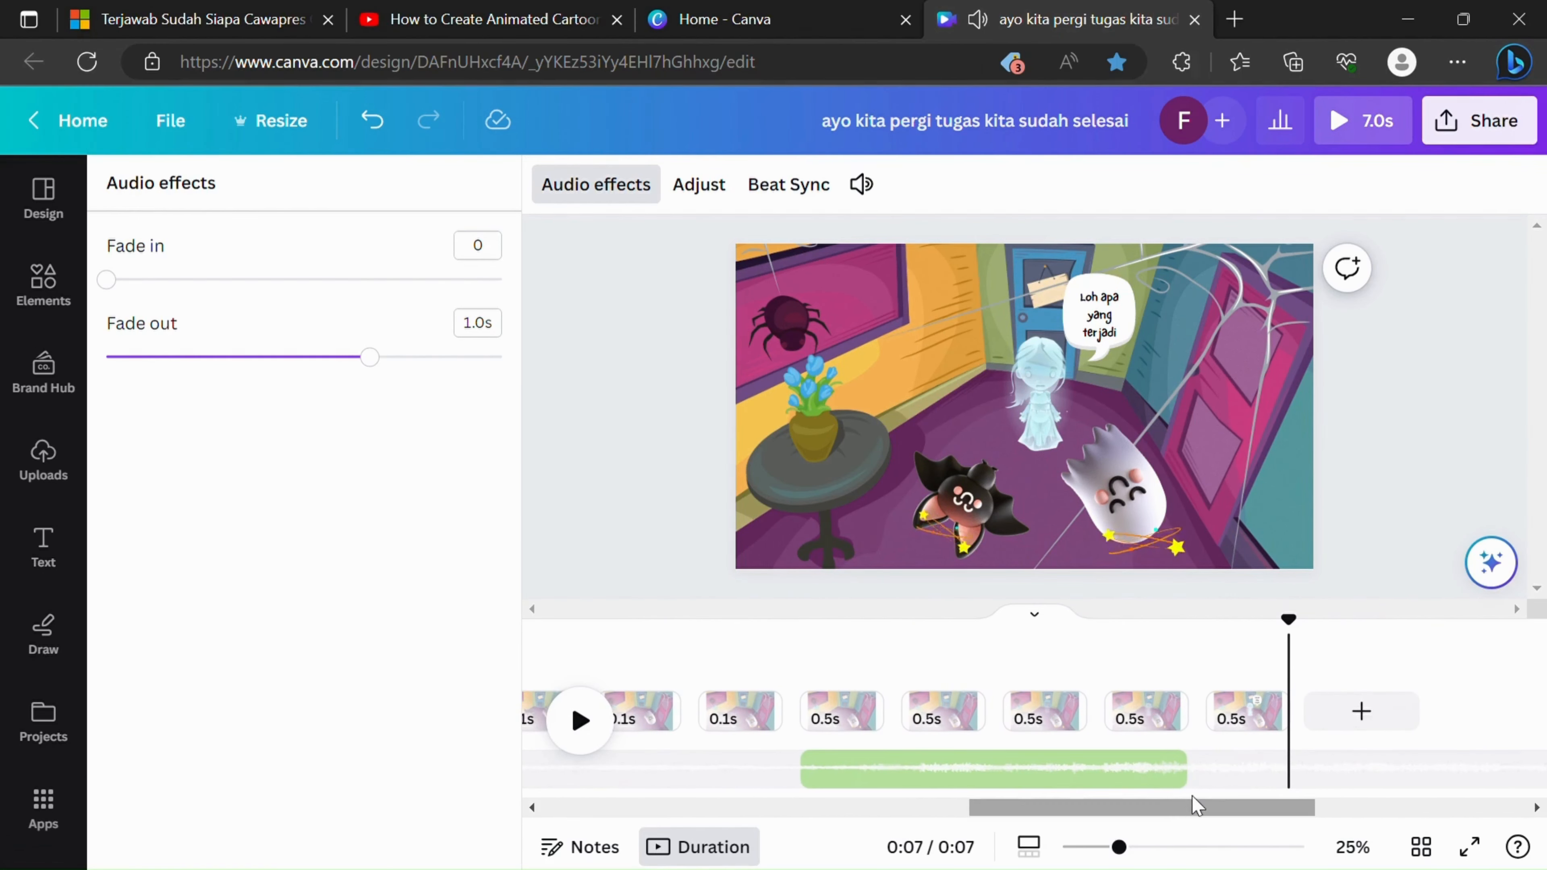
{"action": "left_click_drag", "start_coordinate": [1187, 770], "coordinate": [1286, 773]}
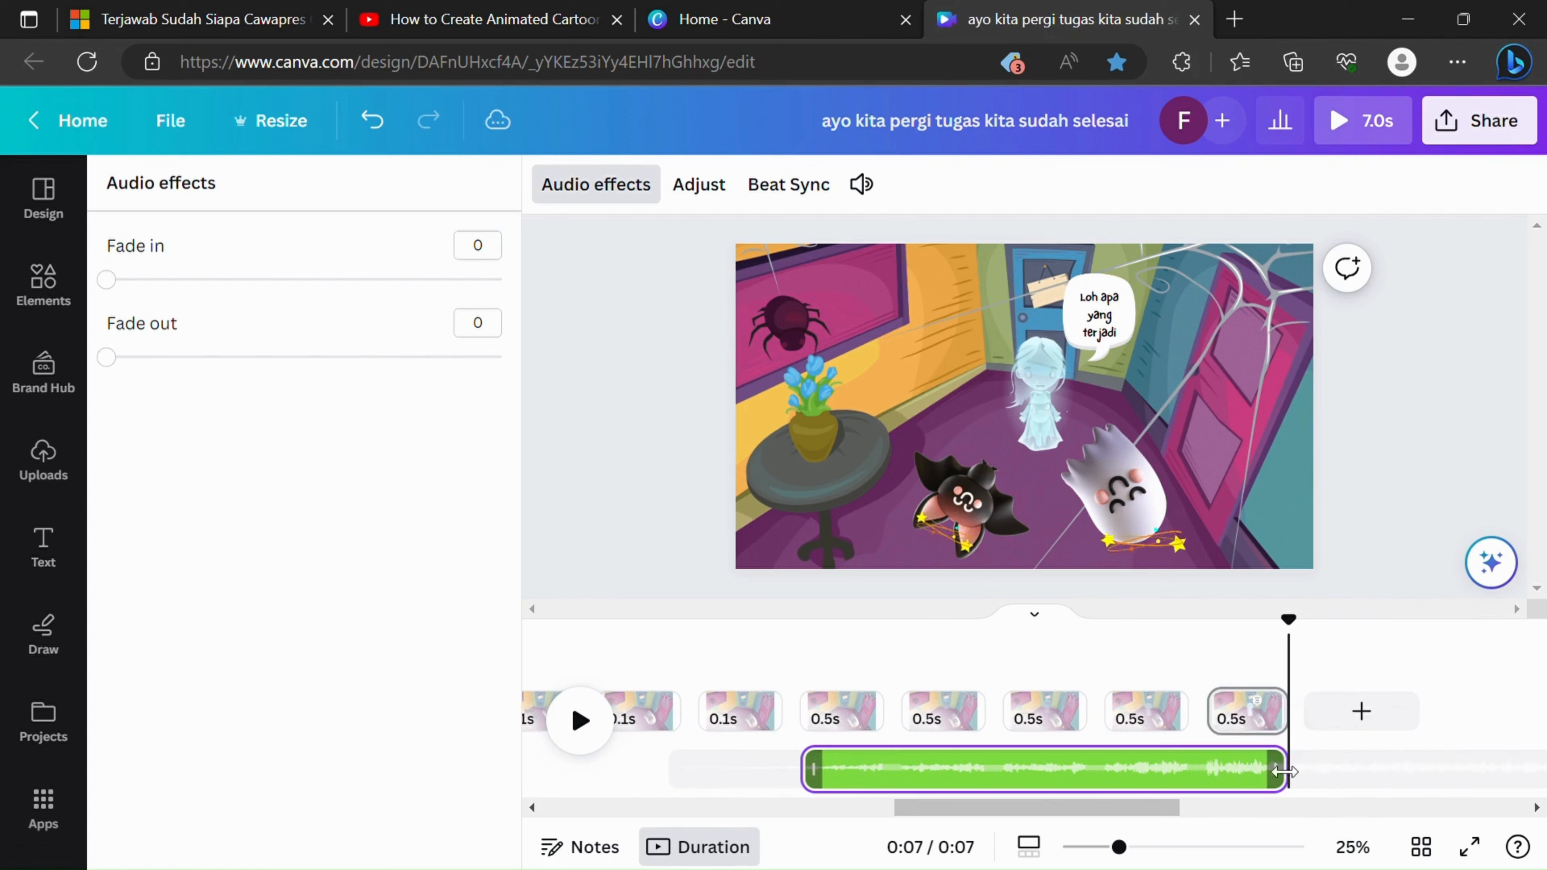
{"action": "left_click", "coordinate": [1236, 779]}
{"action": "left_click", "coordinate": [507, 337]}
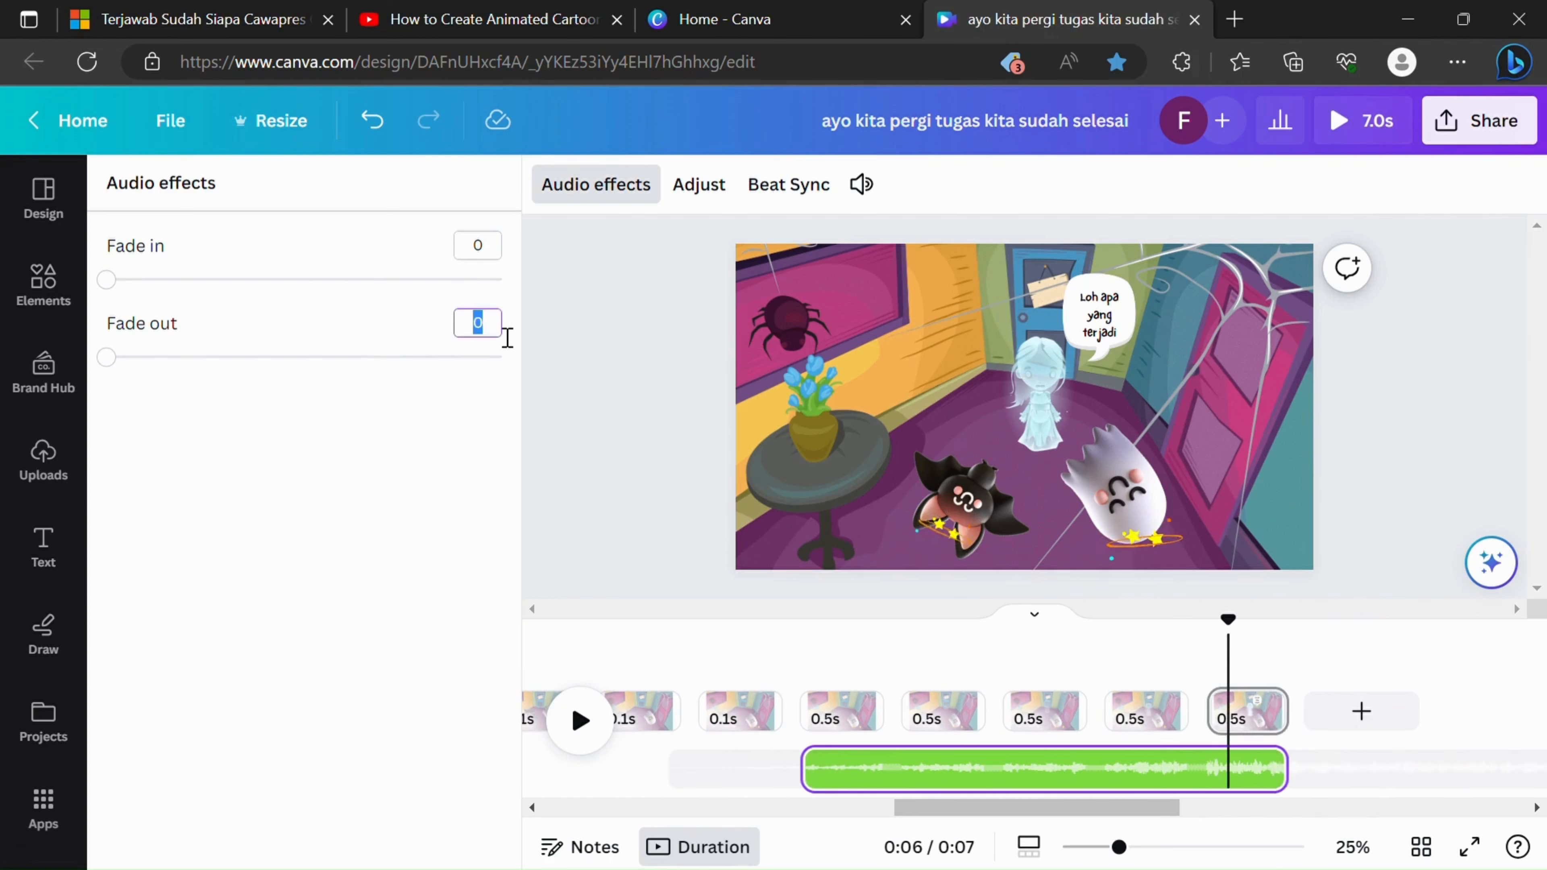
{"action": "left_click", "coordinate": [433, 488]}
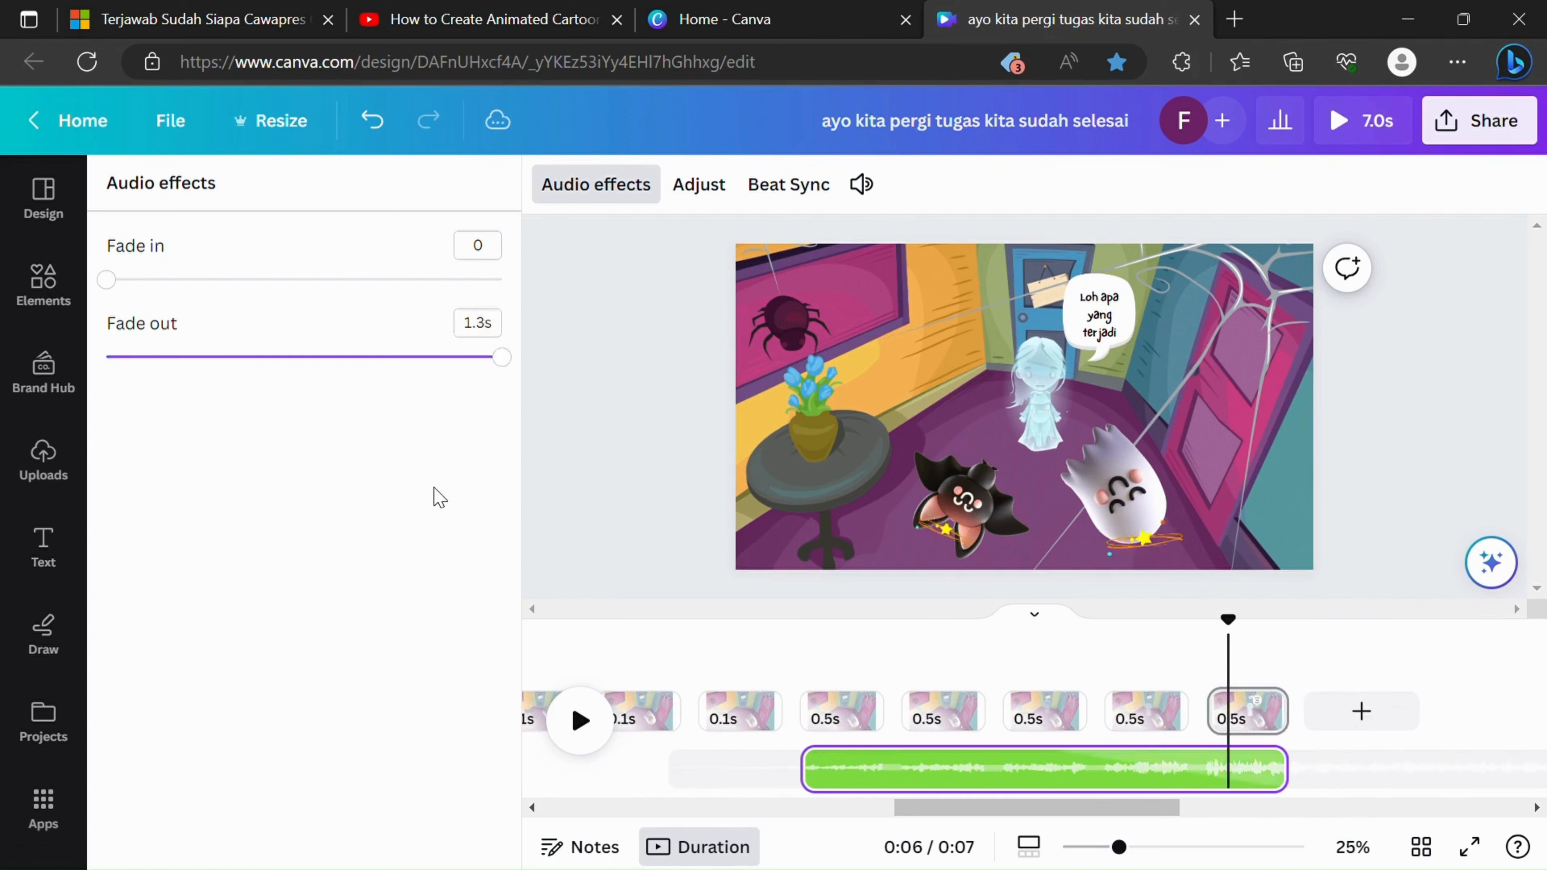
Step: Play the ending with Ghost Moans Distant, set the sound's fade-out to 1.0 s, and replay it from the first 0.5 s page
{"action": "left_click", "coordinate": [797, 657]}
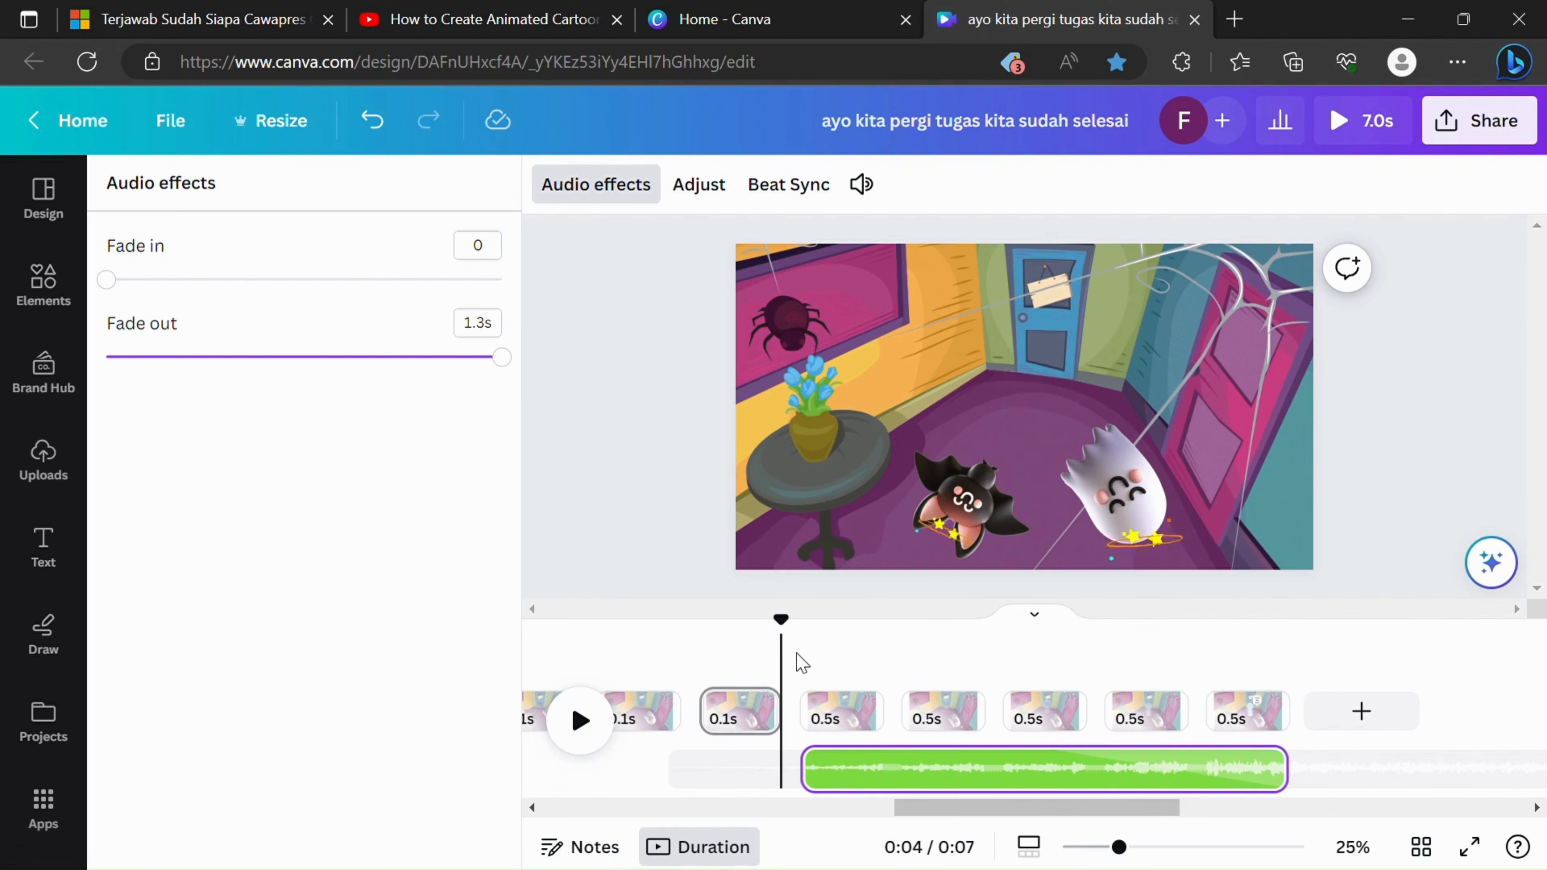
{"action": "left_click", "coordinate": [599, 732]}
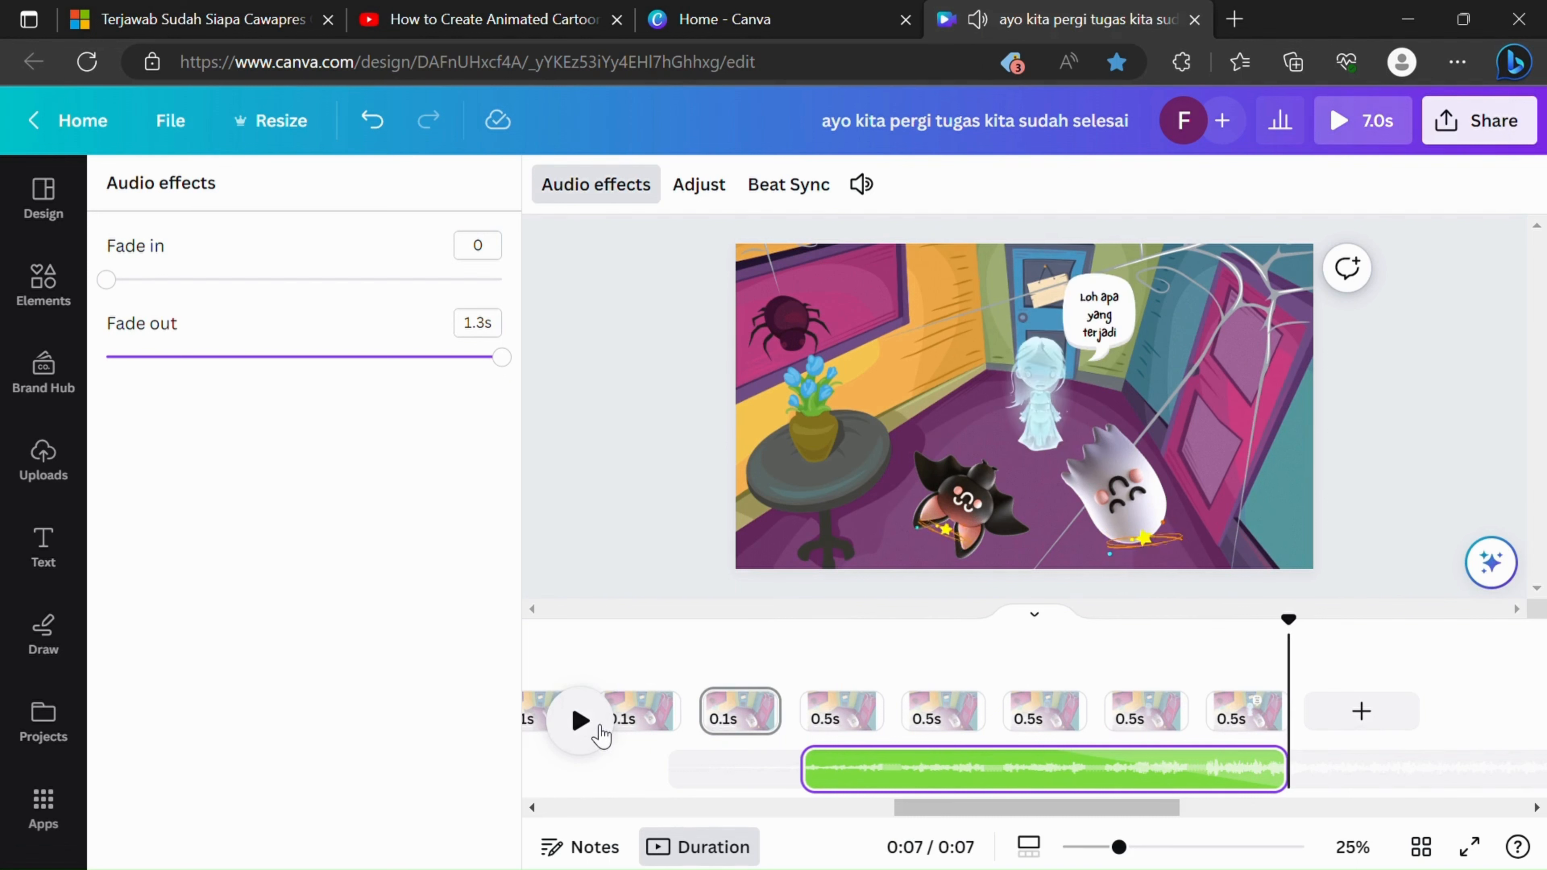
{"action": "left_click", "coordinate": [509, 335]}
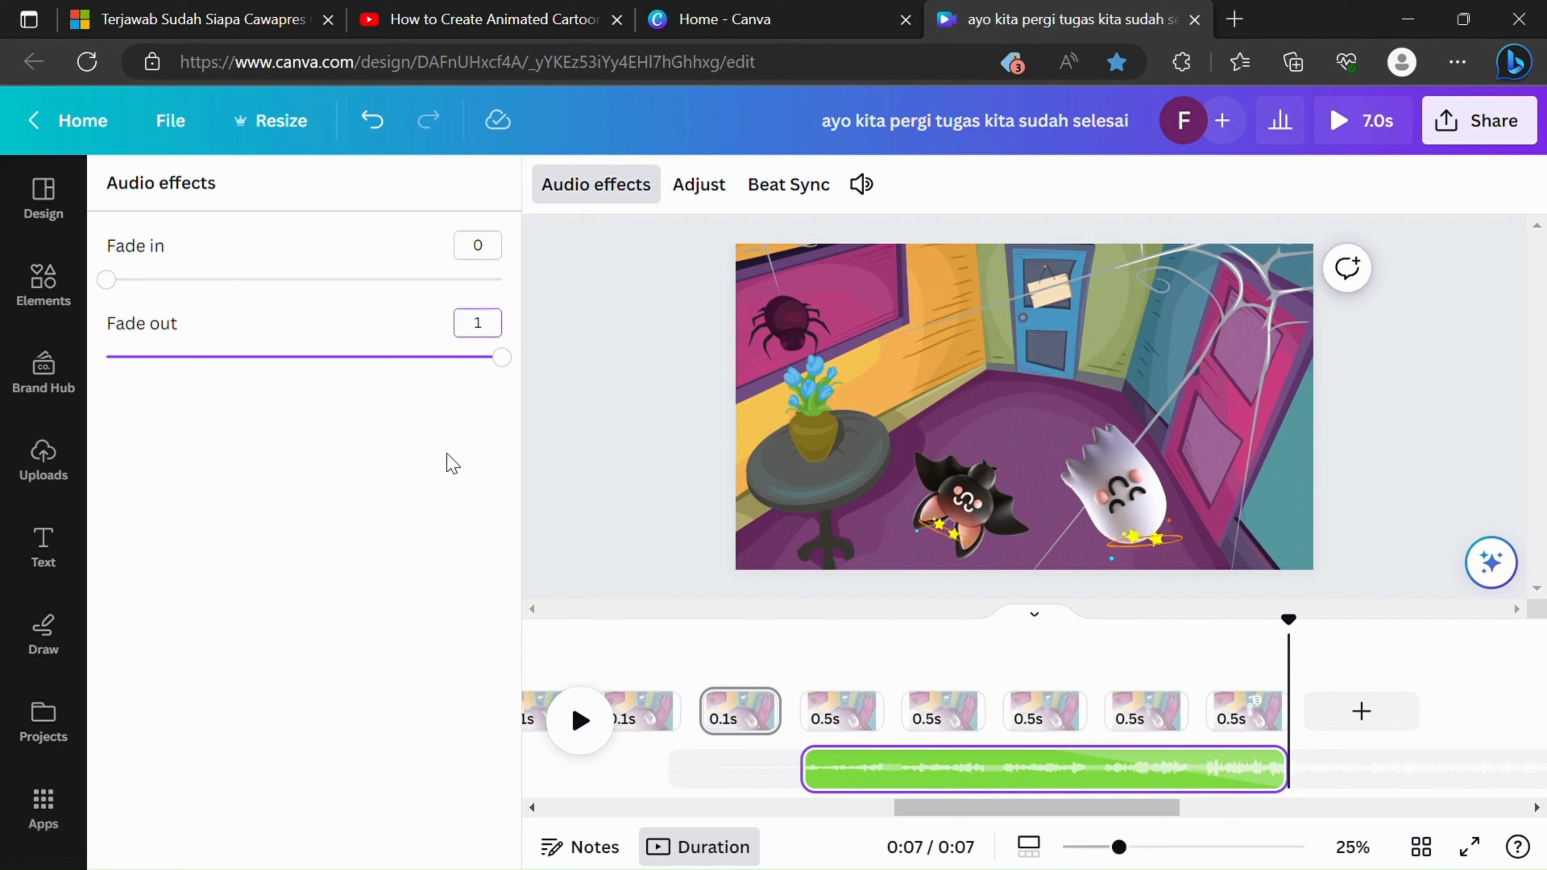
{"action": "key", "text": "Return"}
{"action": "left_click", "coordinate": [803, 657]}
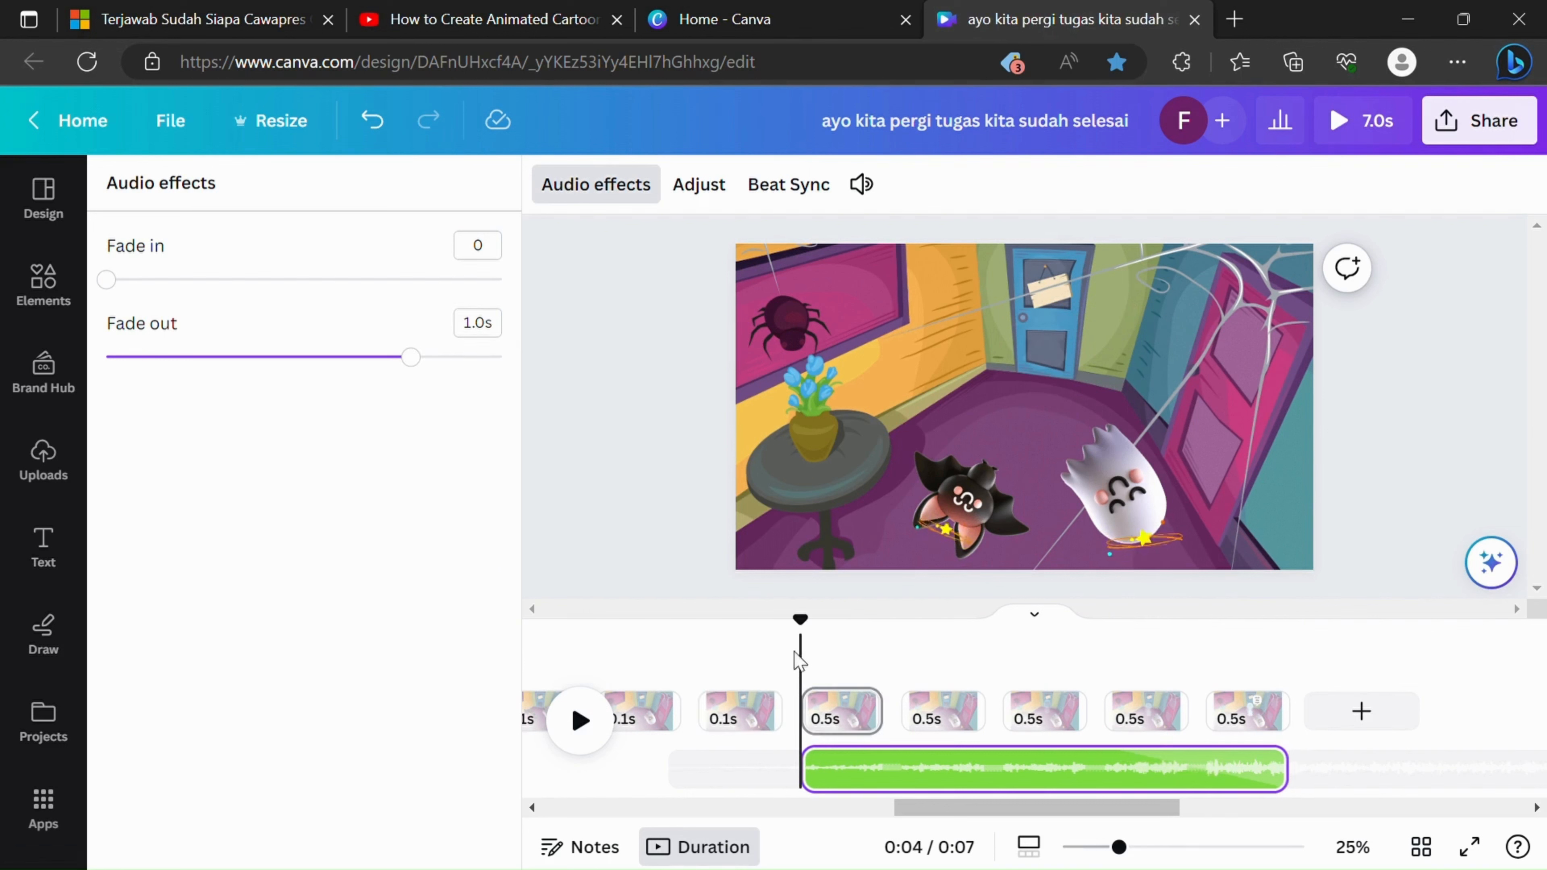
{"action": "left_click", "coordinate": [583, 733]}
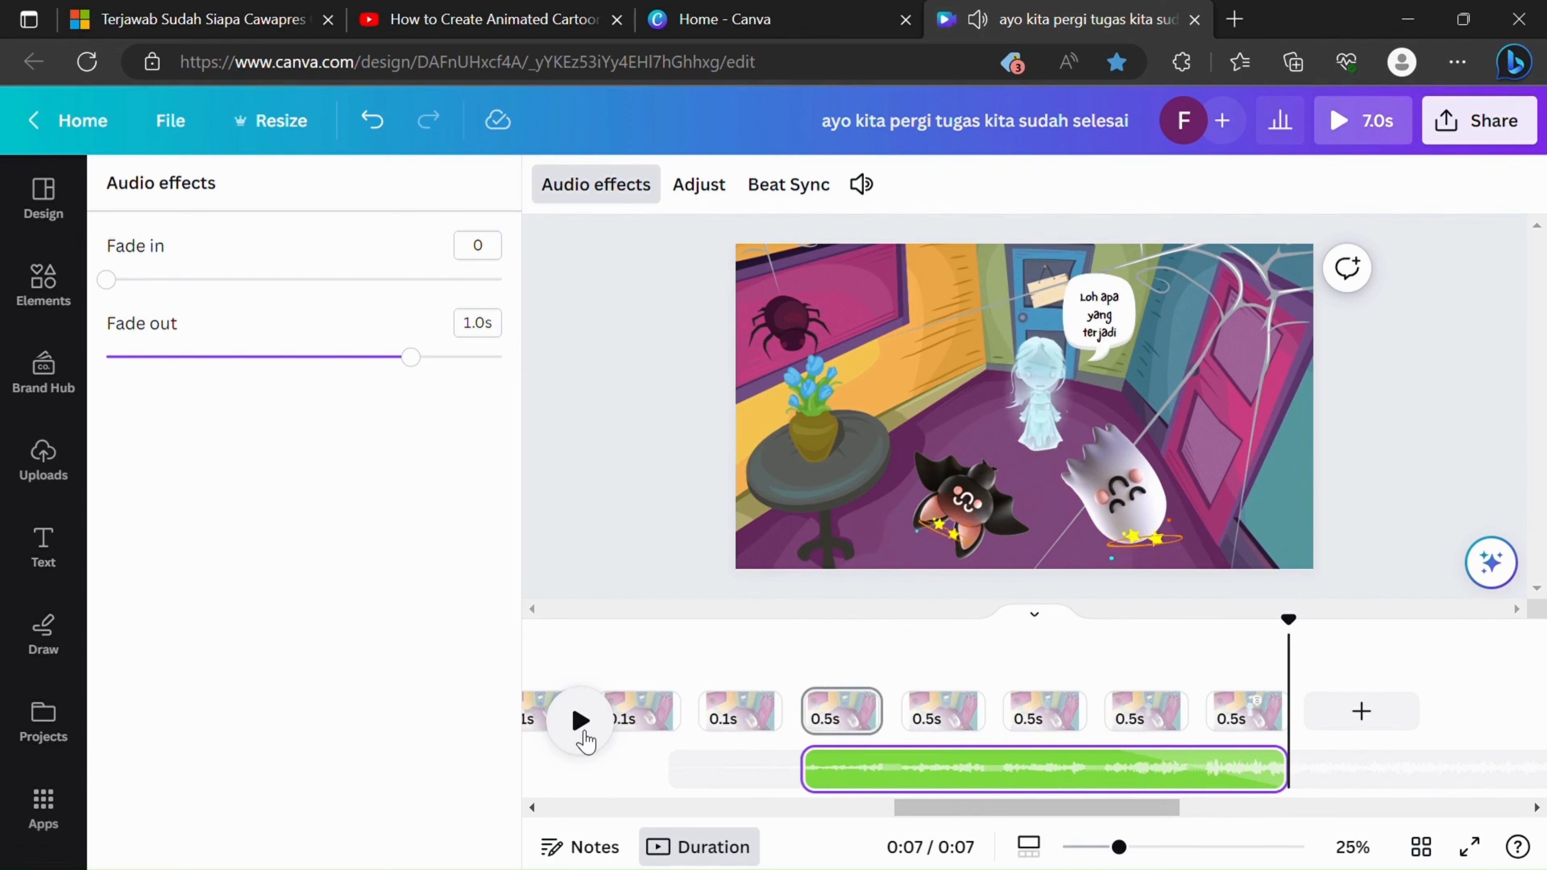
{"action": "left_click", "coordinate": [680, 656]}
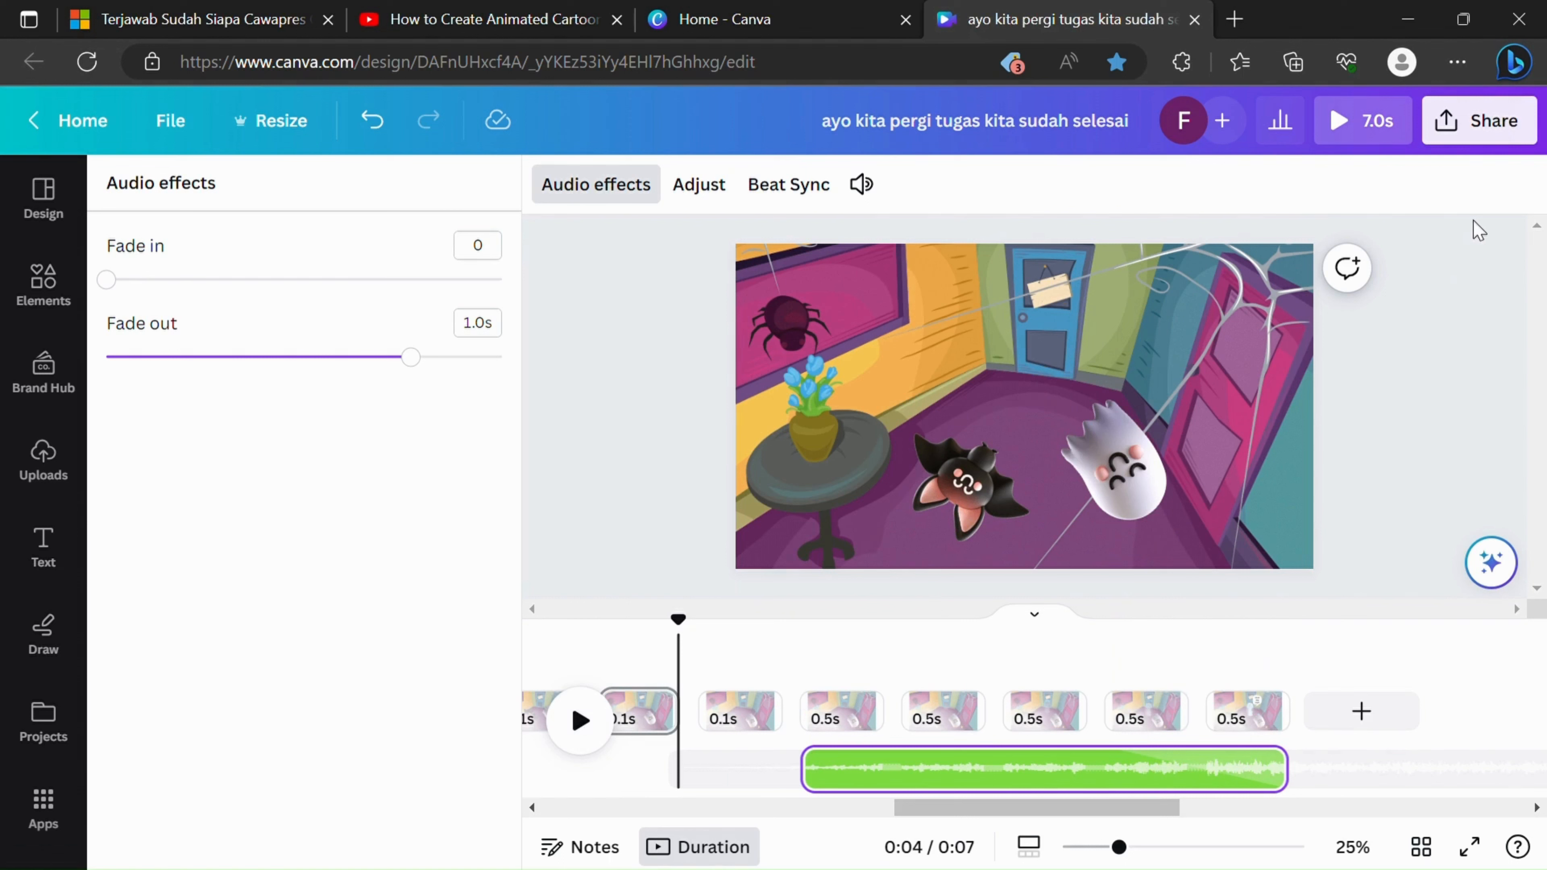